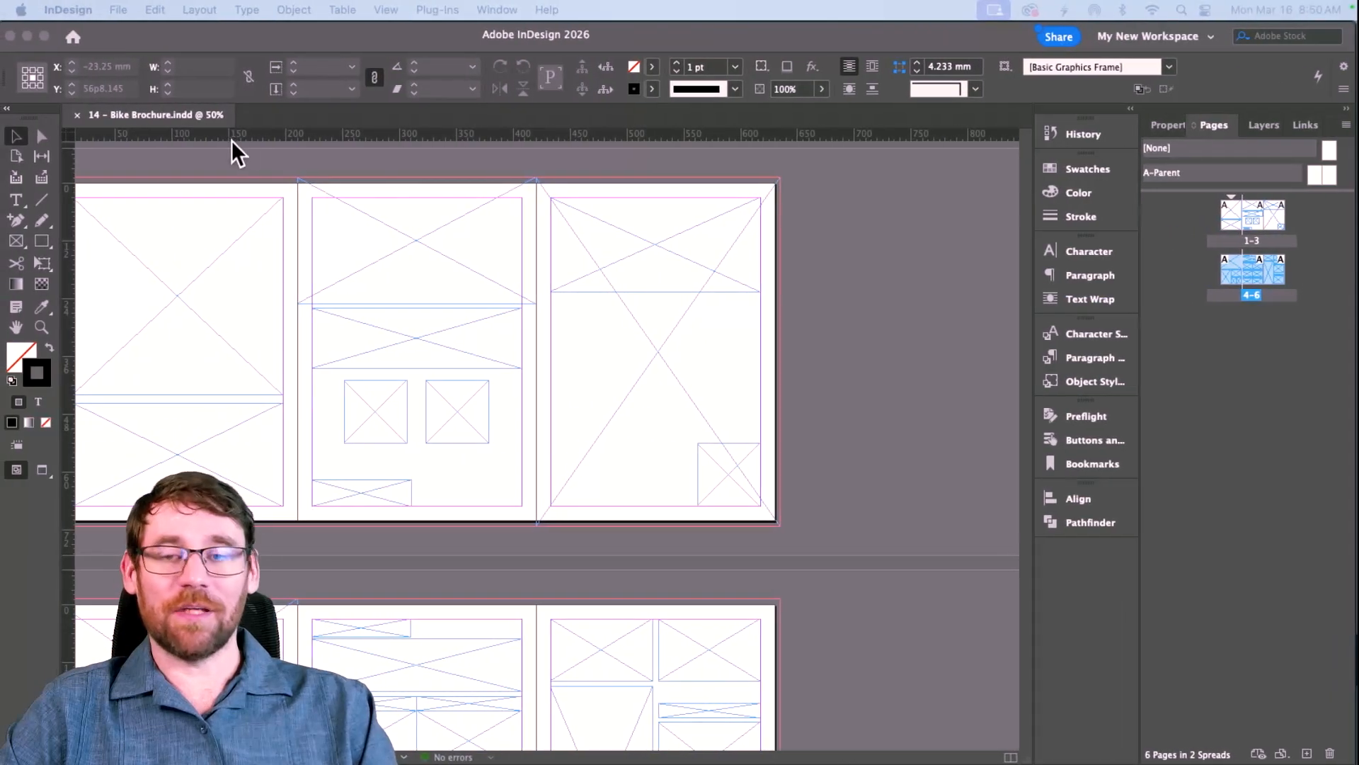
# Step: Send the full-page frame on the front cover, the third page of the first spread, to the back
pyautogui.hscroll(-3, 222, 357)
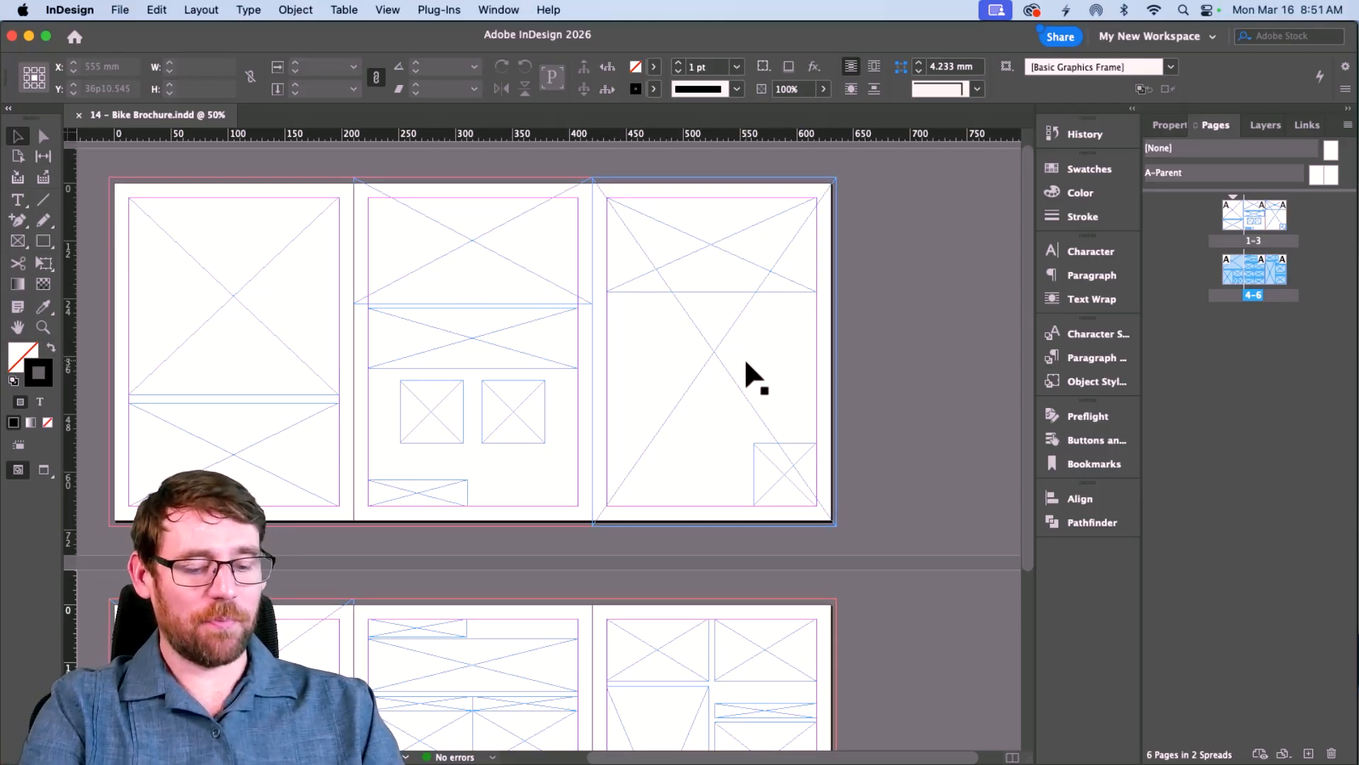
pyautogui.press('super+1')
pyautogui.scroll(10, 747, 361)
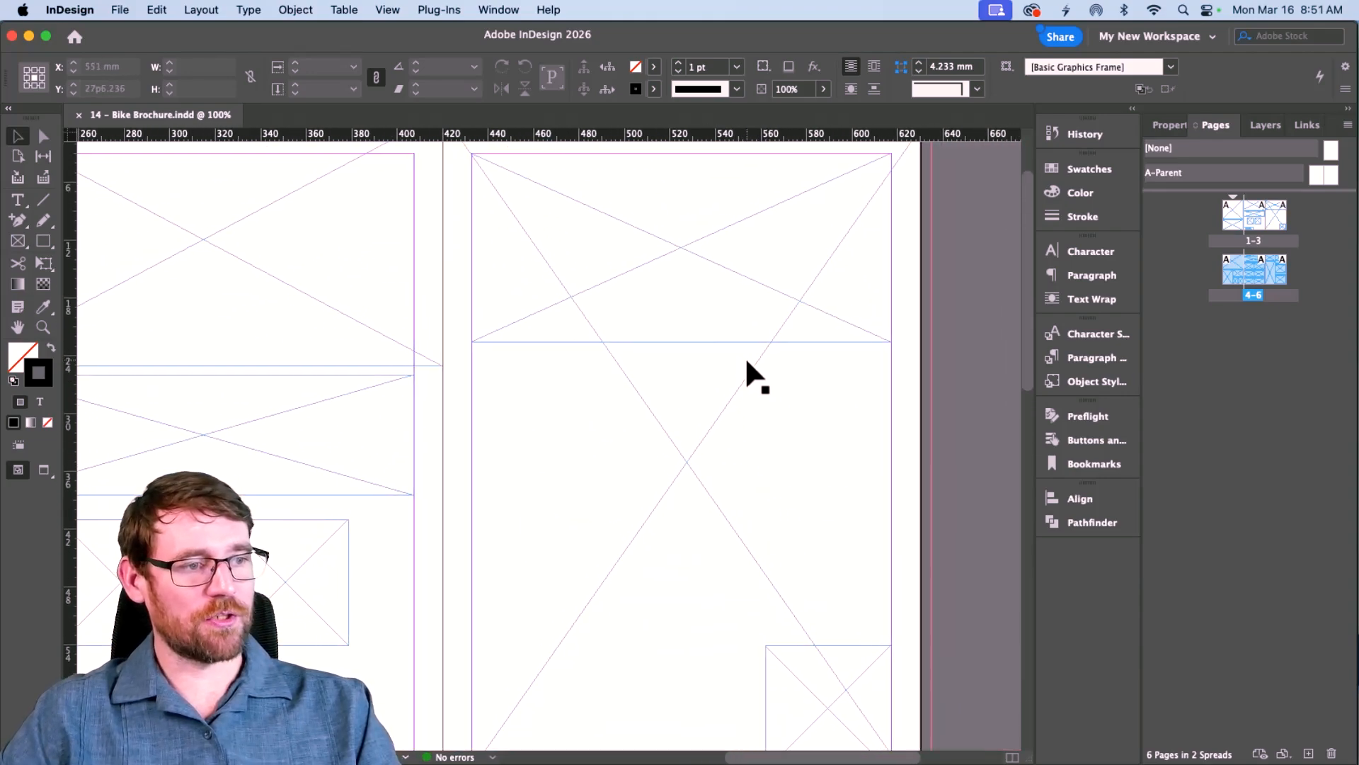
pyautogui.click(699, 449)
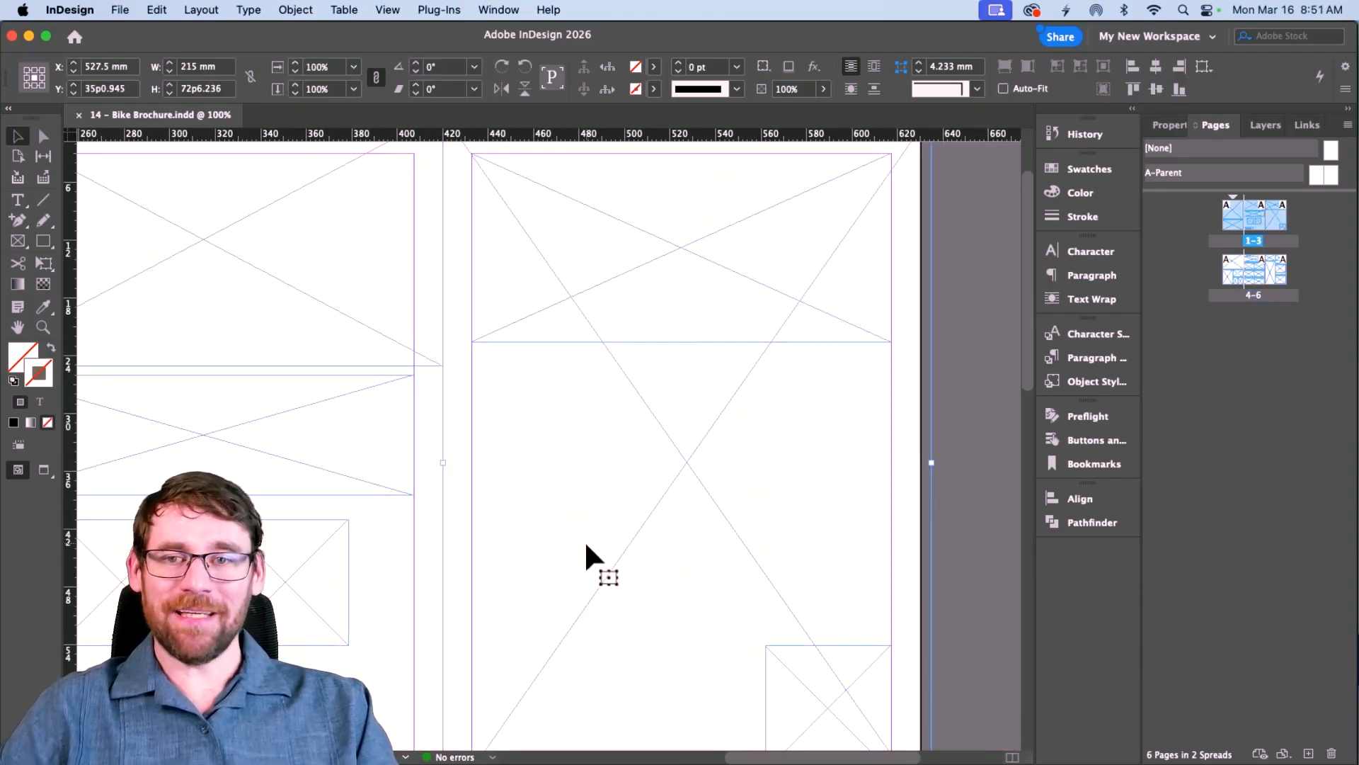
pyautogui.hscroll(2, 604, 517)
pyautogui.hscroll(1, 604, 519)
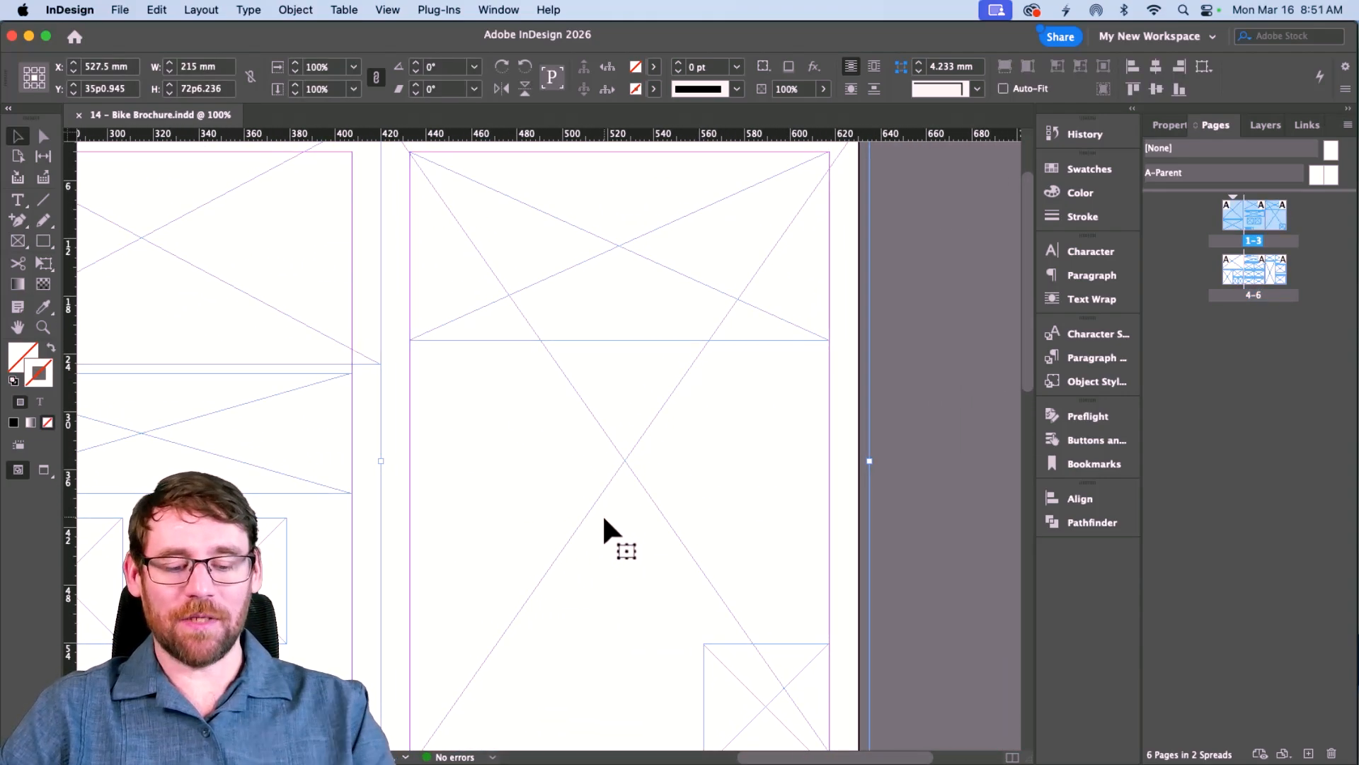
pyautogui.press('super+minus')
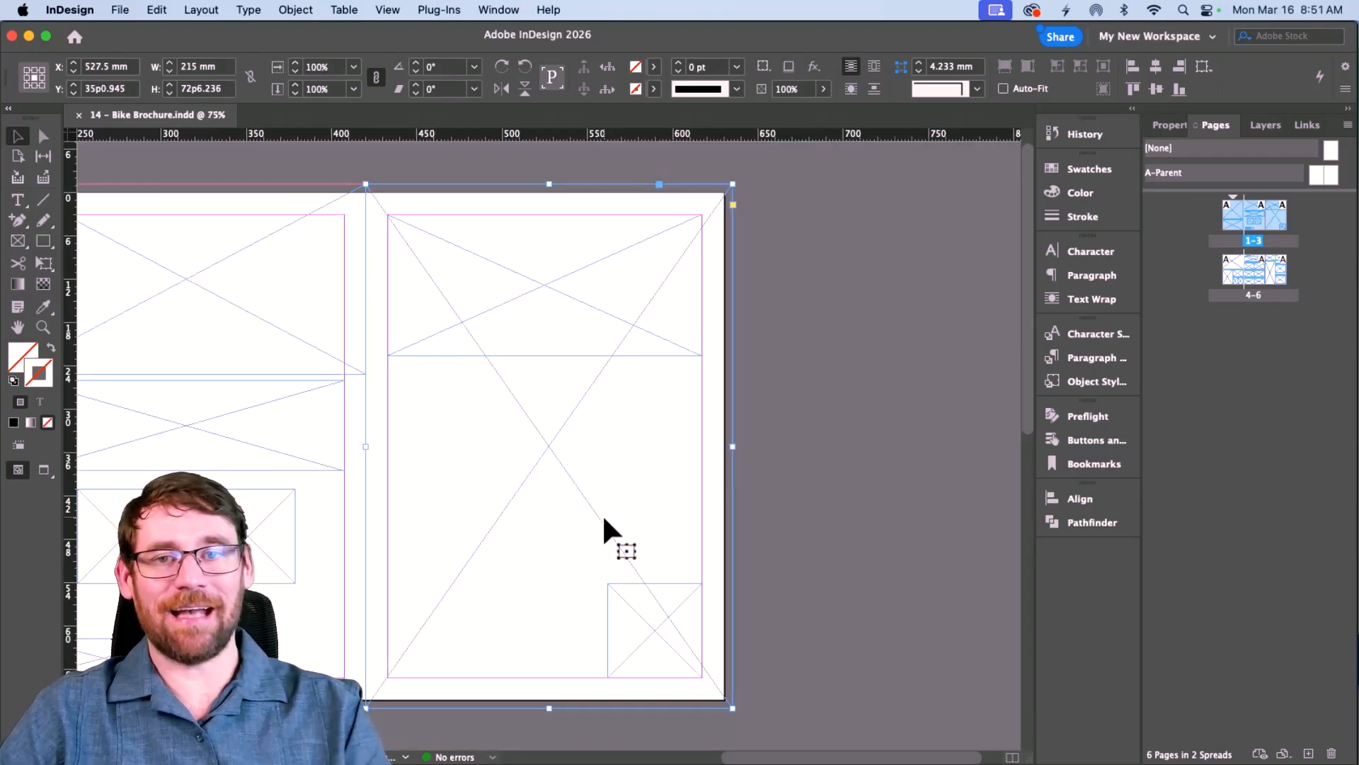
pyautogui.press('super+shift+bracketleft')
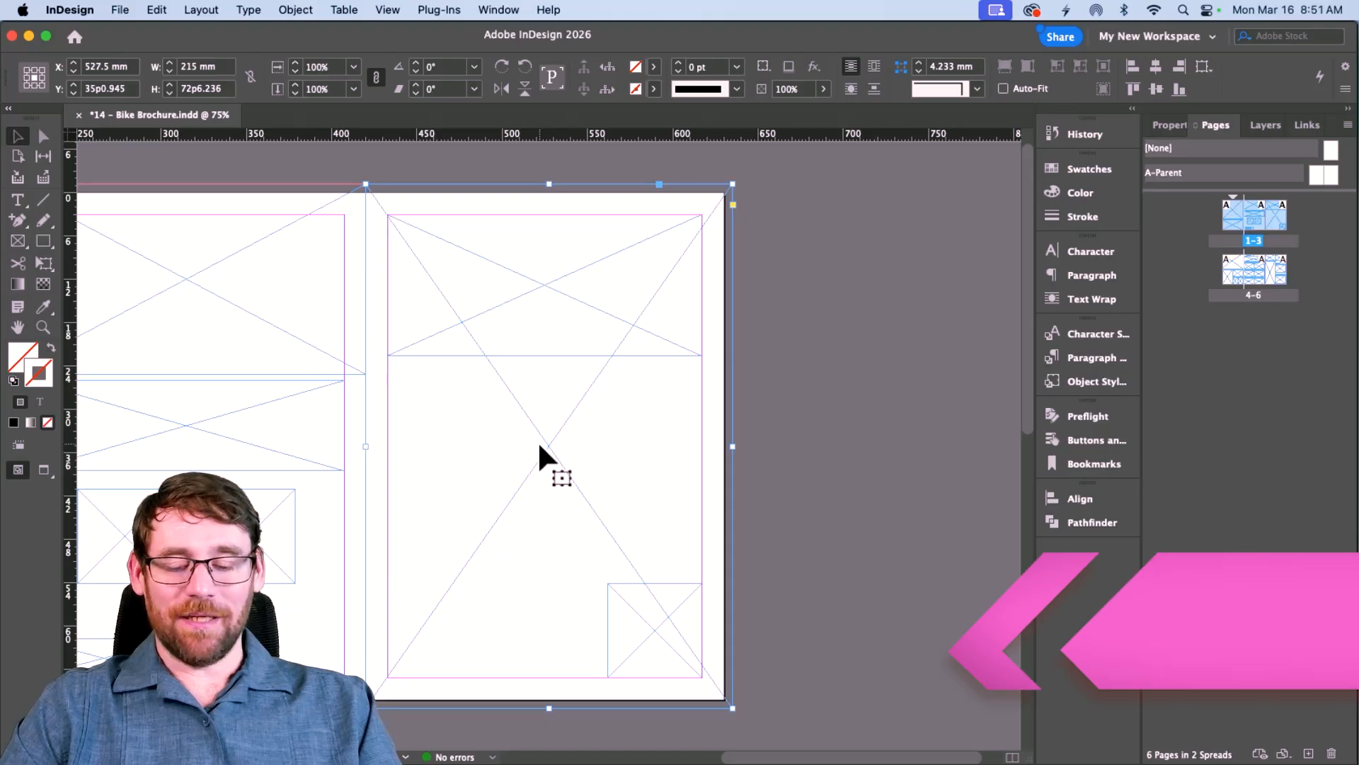
# Step: Place Cover Image.jpg from the 1 - CYMK images folder into the full-page front cover frame
pyautogui.press('super+d')
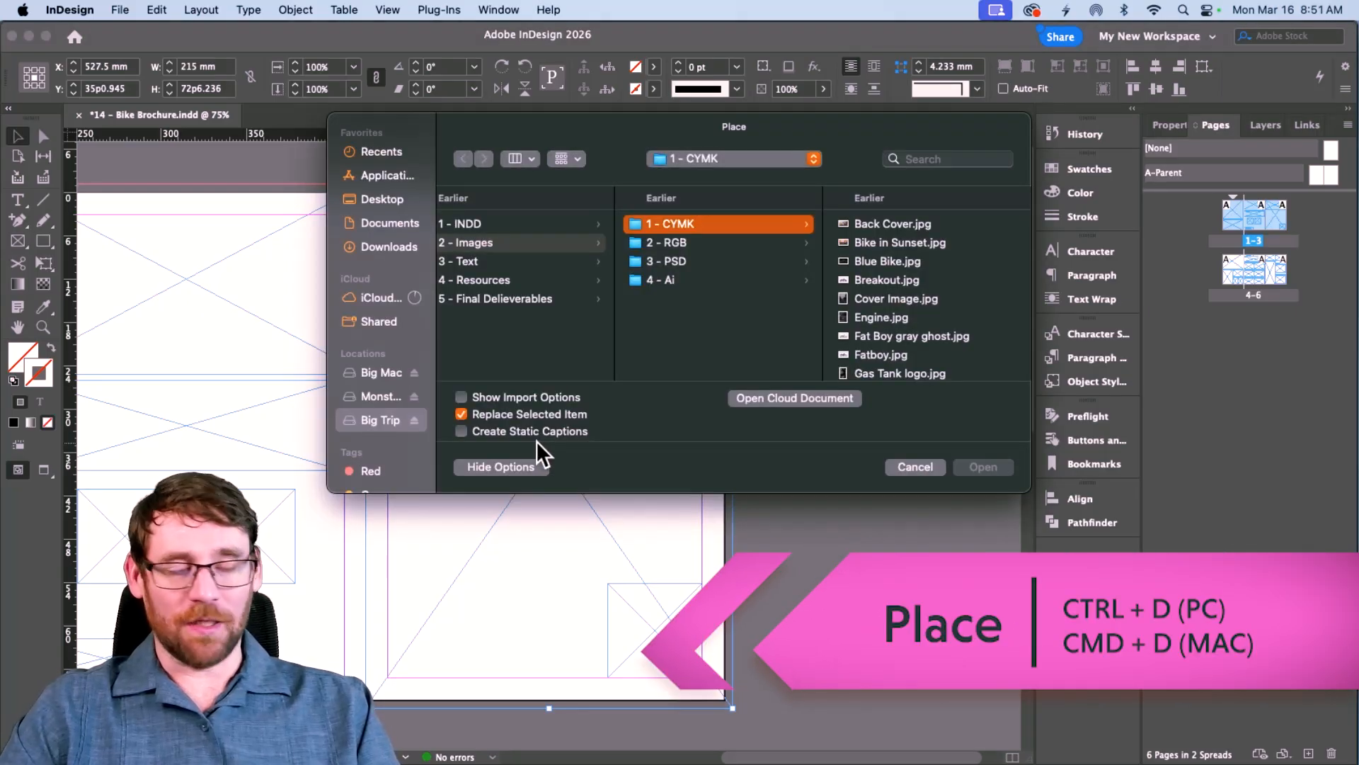
pyautogui.hscroll(-5, 516, 278)
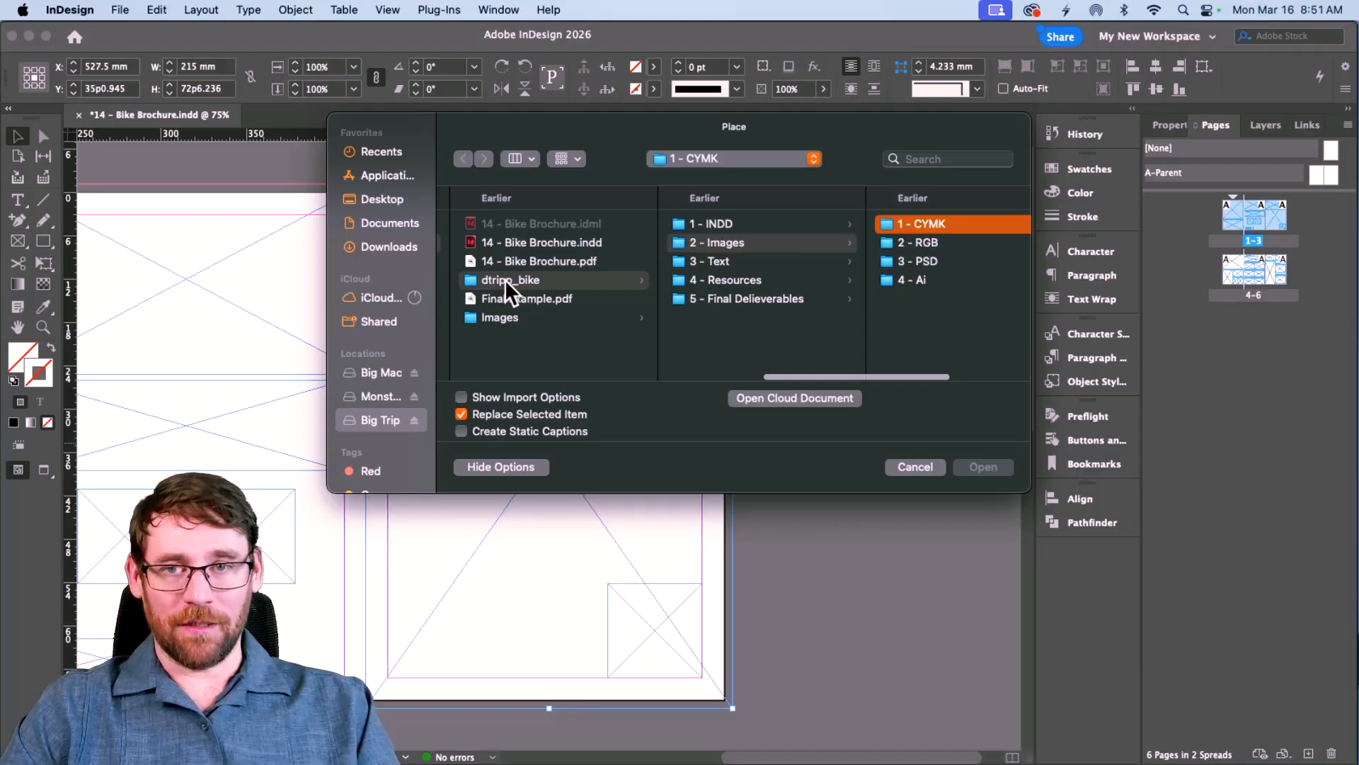
pyautogui.hscroll(3, 504, 282)
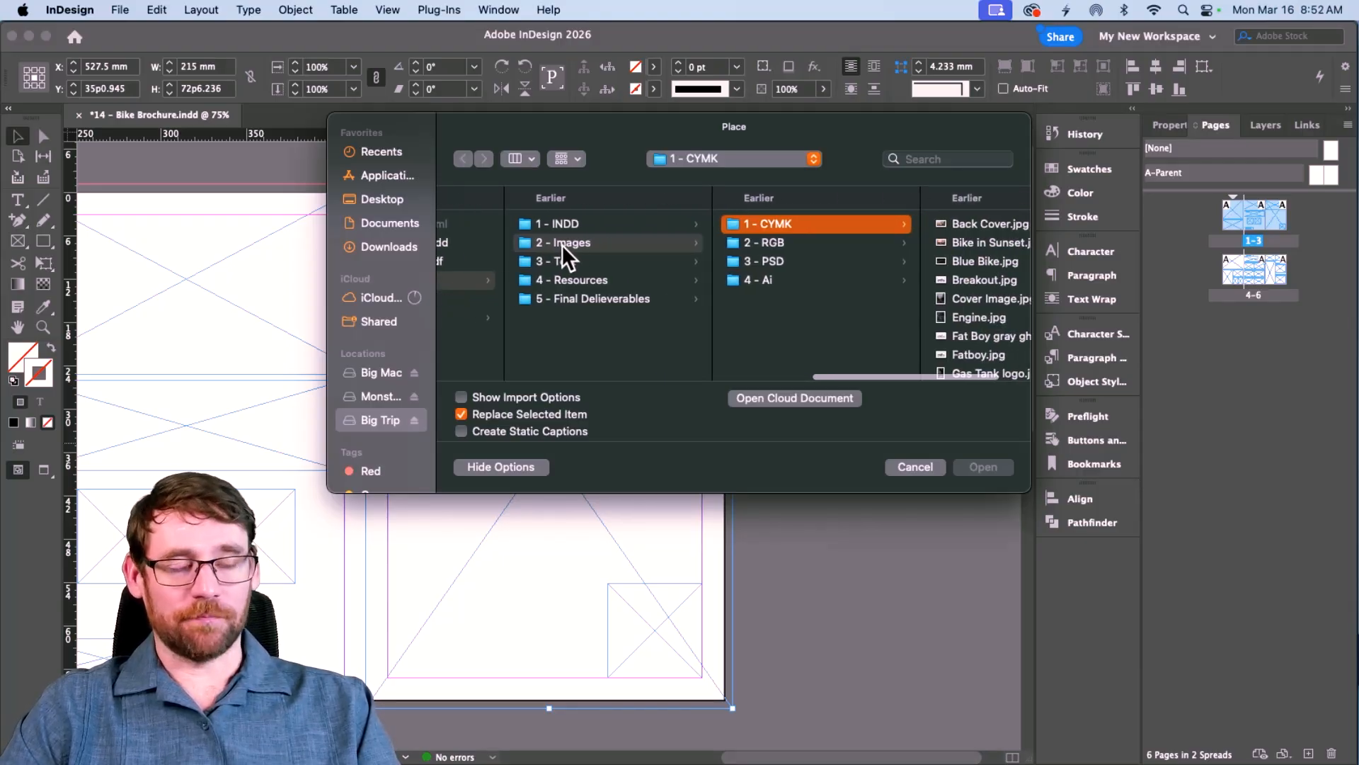
pyautogui.hscroll(3, 563, 244)
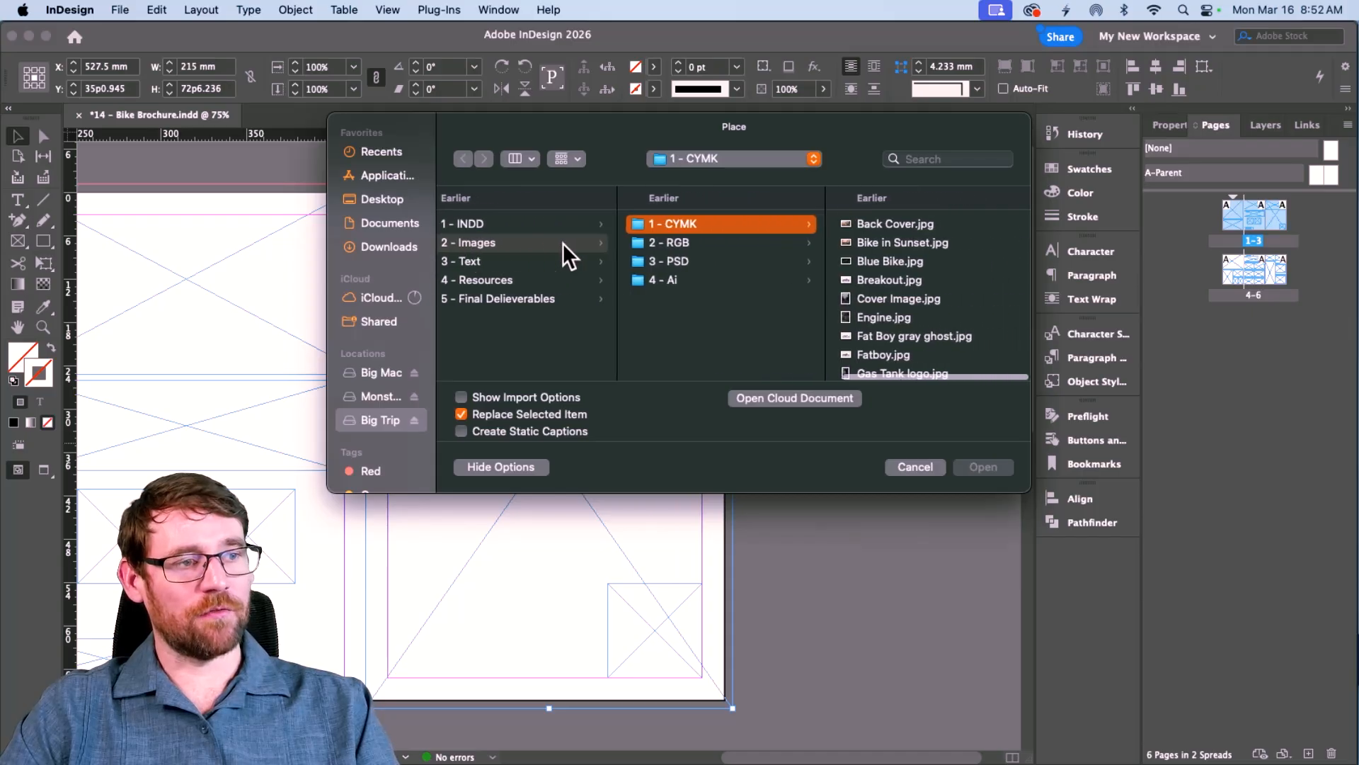
pyautogui.click(666, 243)
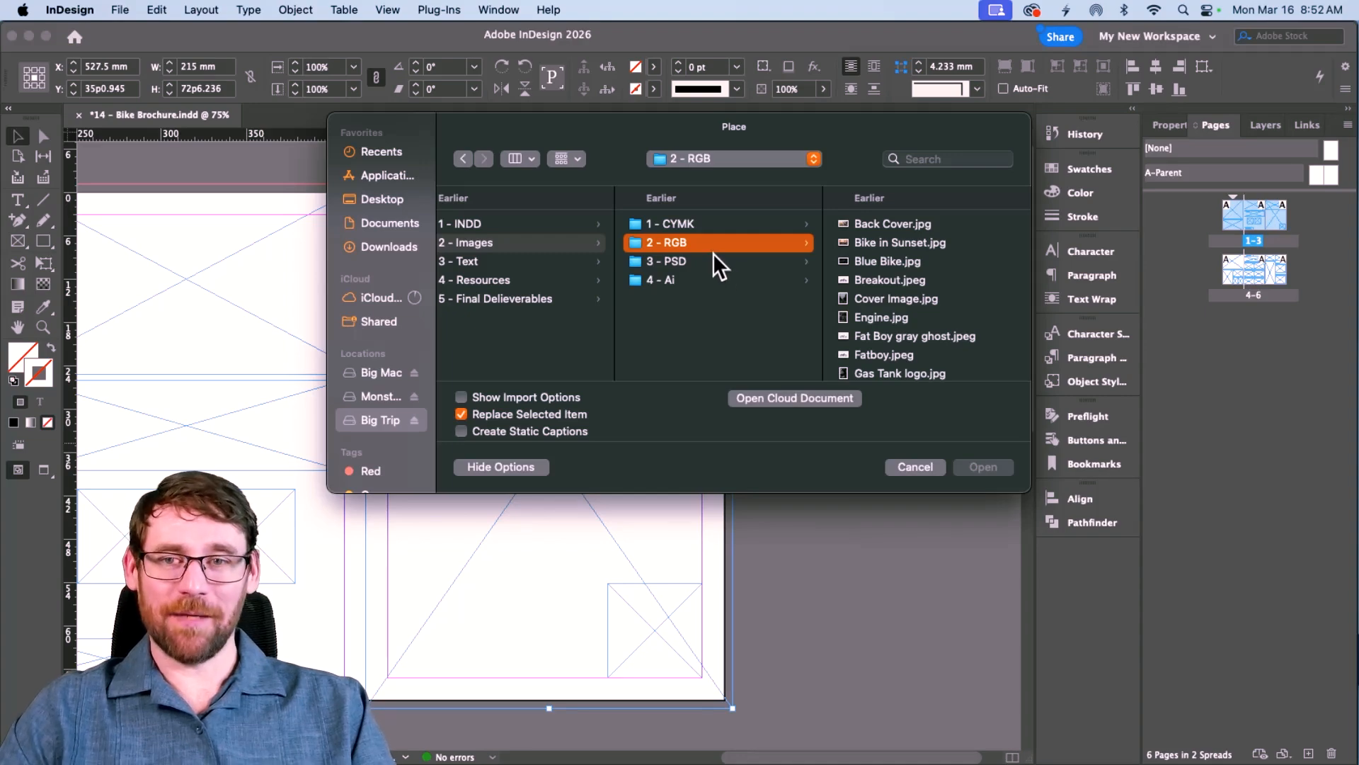
pyautogui.click(691, 228)
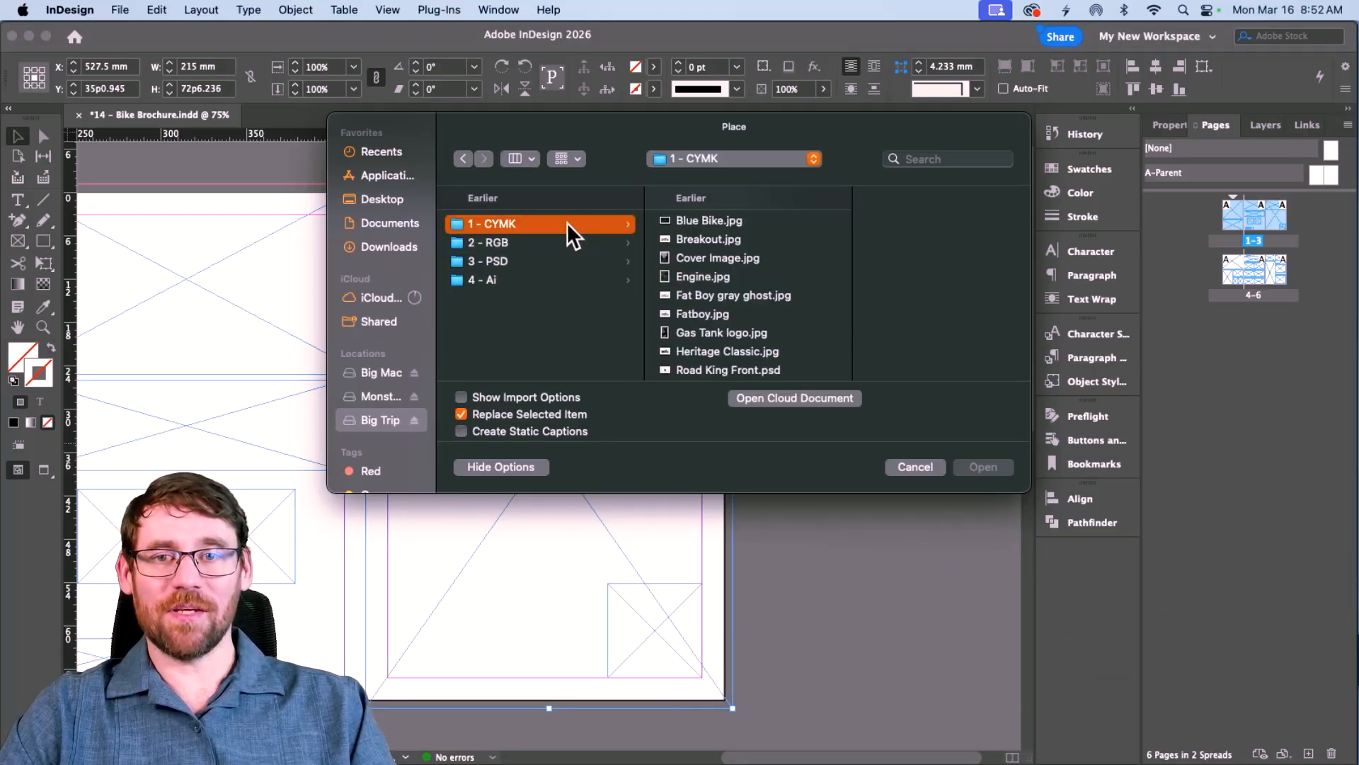
pyautogui.hscroll(-1, 566, 222)
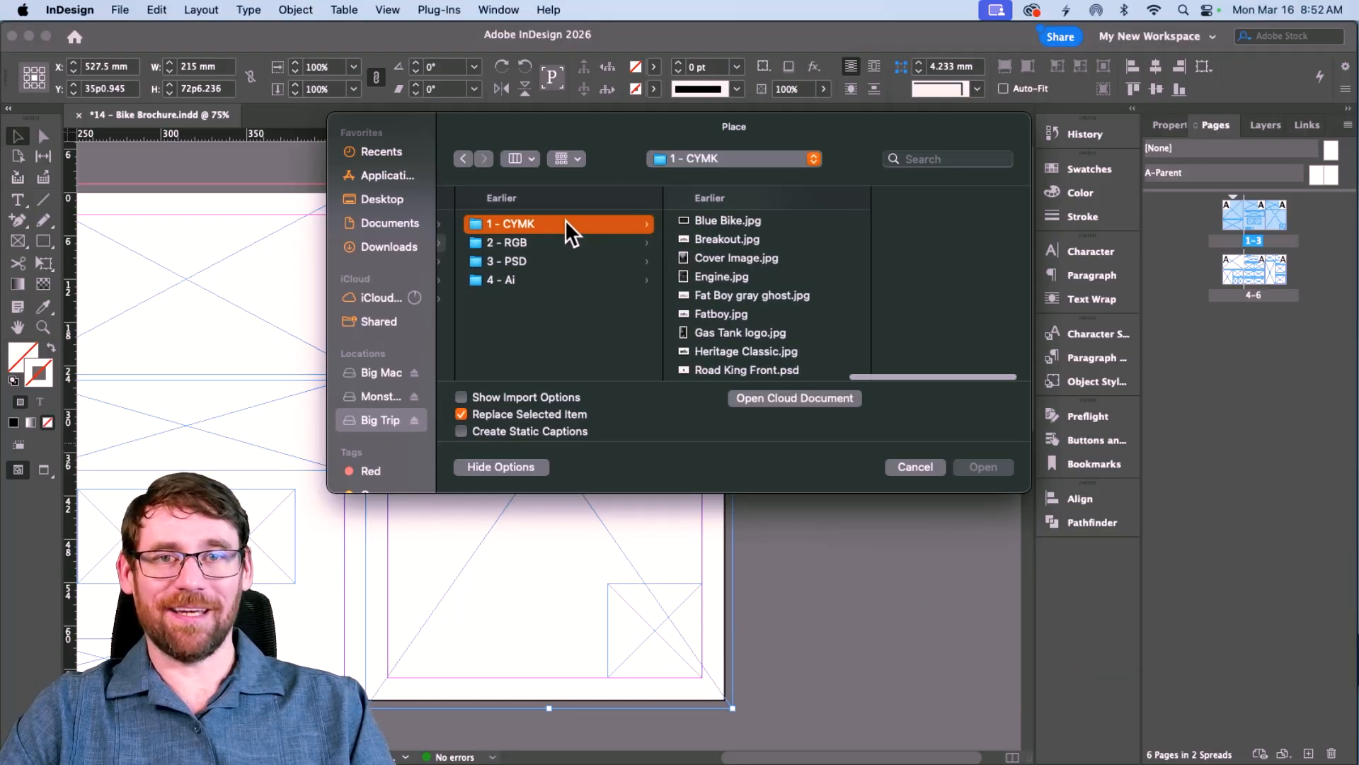
pyautogui.click(720, 257)
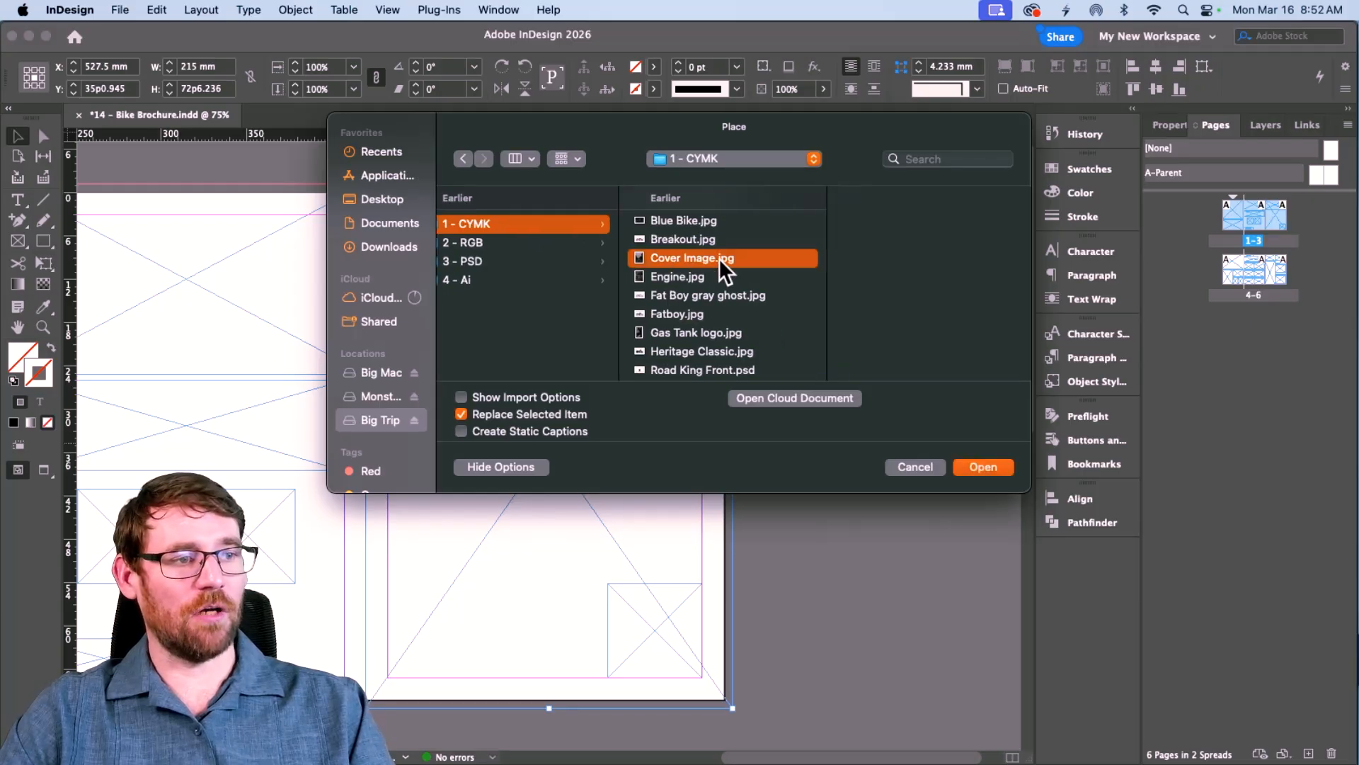
pyautogui.click(984, 468)
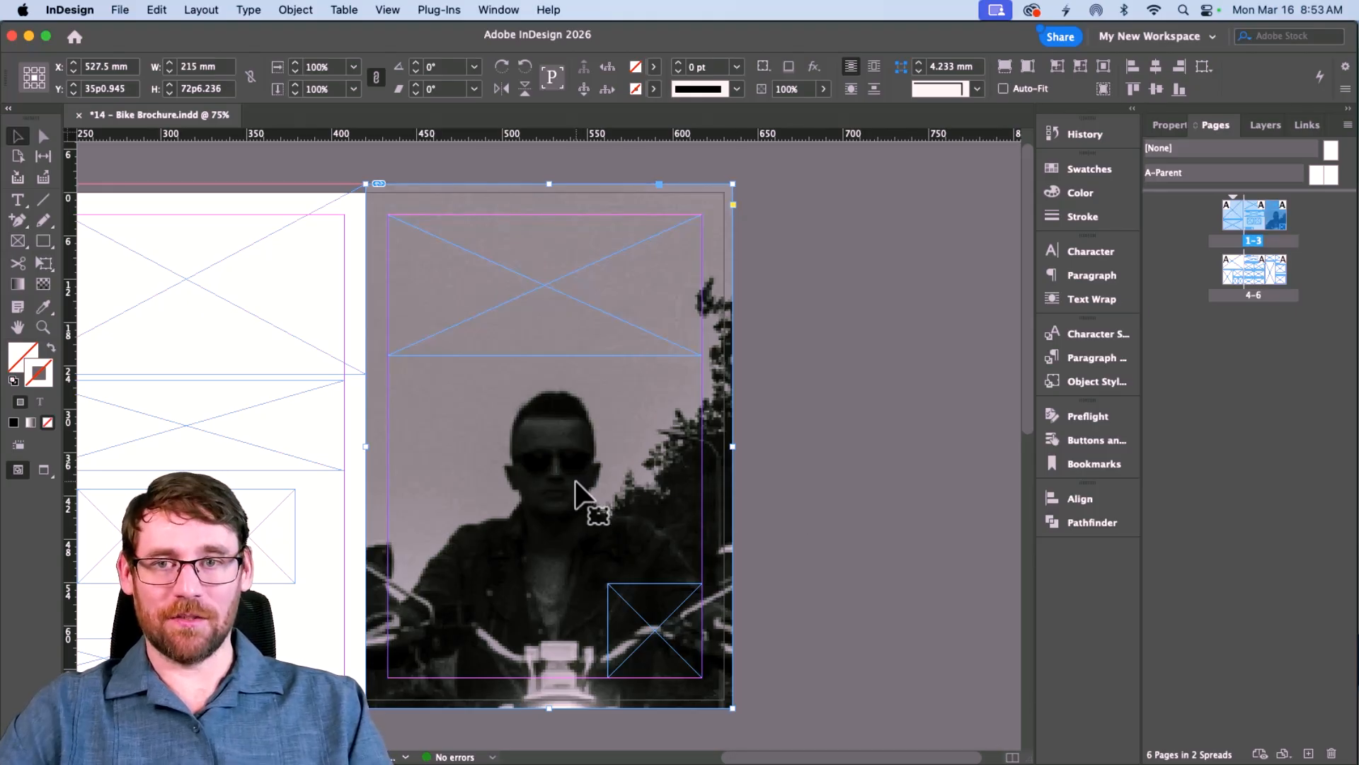
# Step: Set the document's display performance to High Quality Display
pyautogui.click(387, 10)
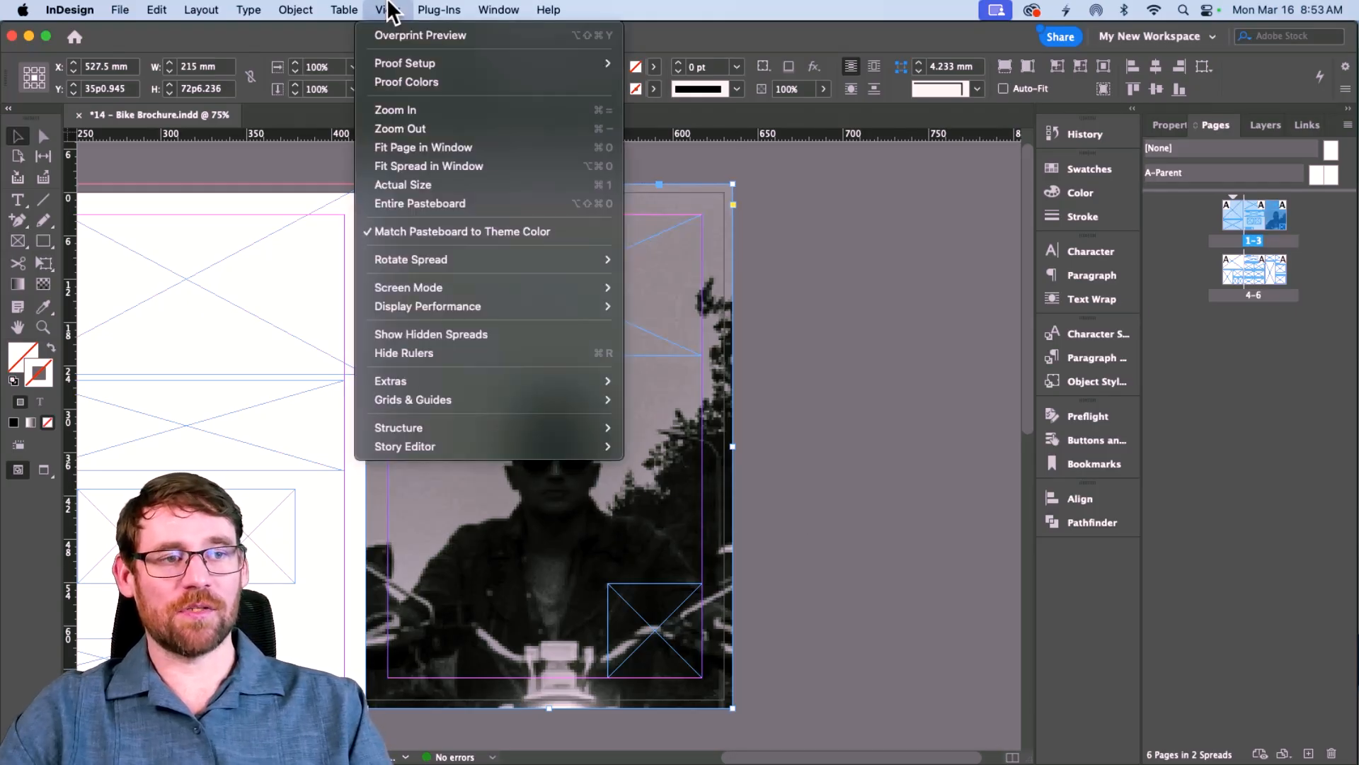
pyautogui.moveTo(454, 307)
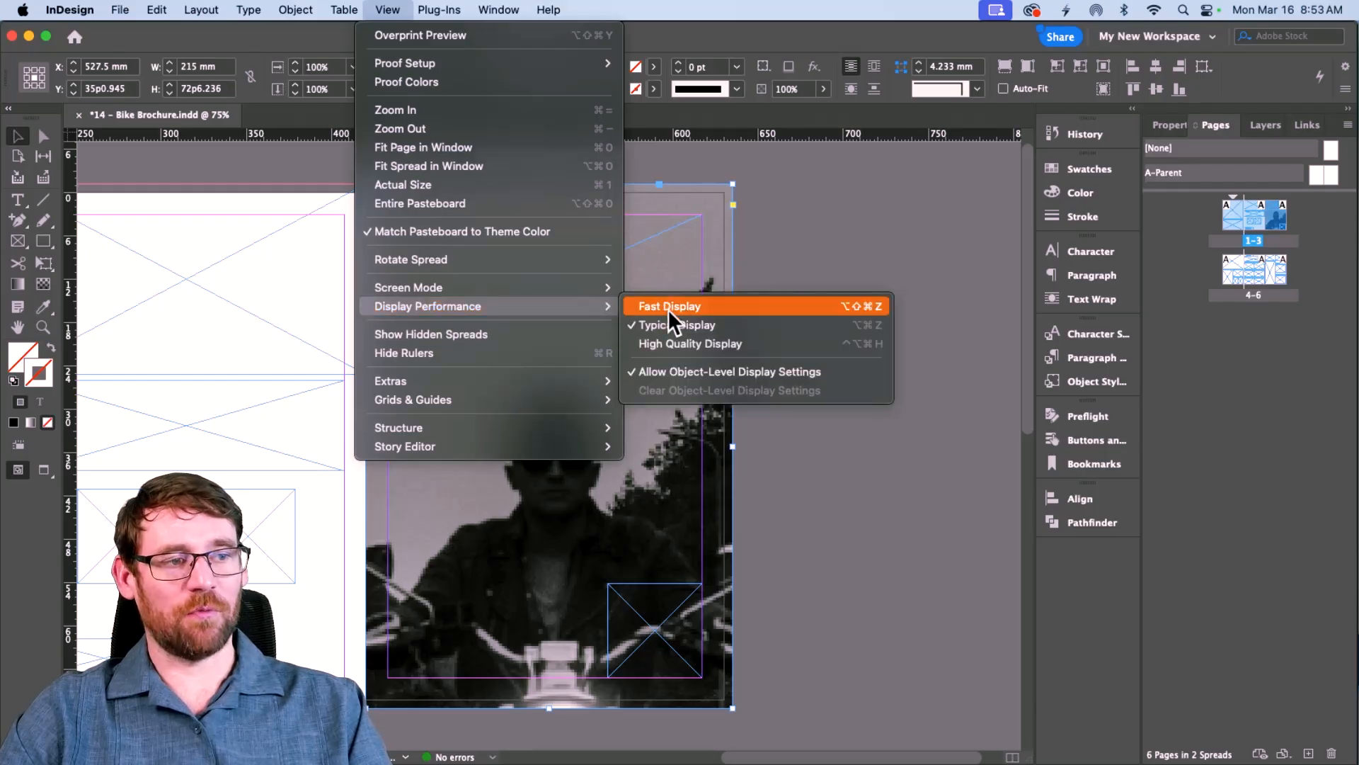
pyautogui.click(676, 343)
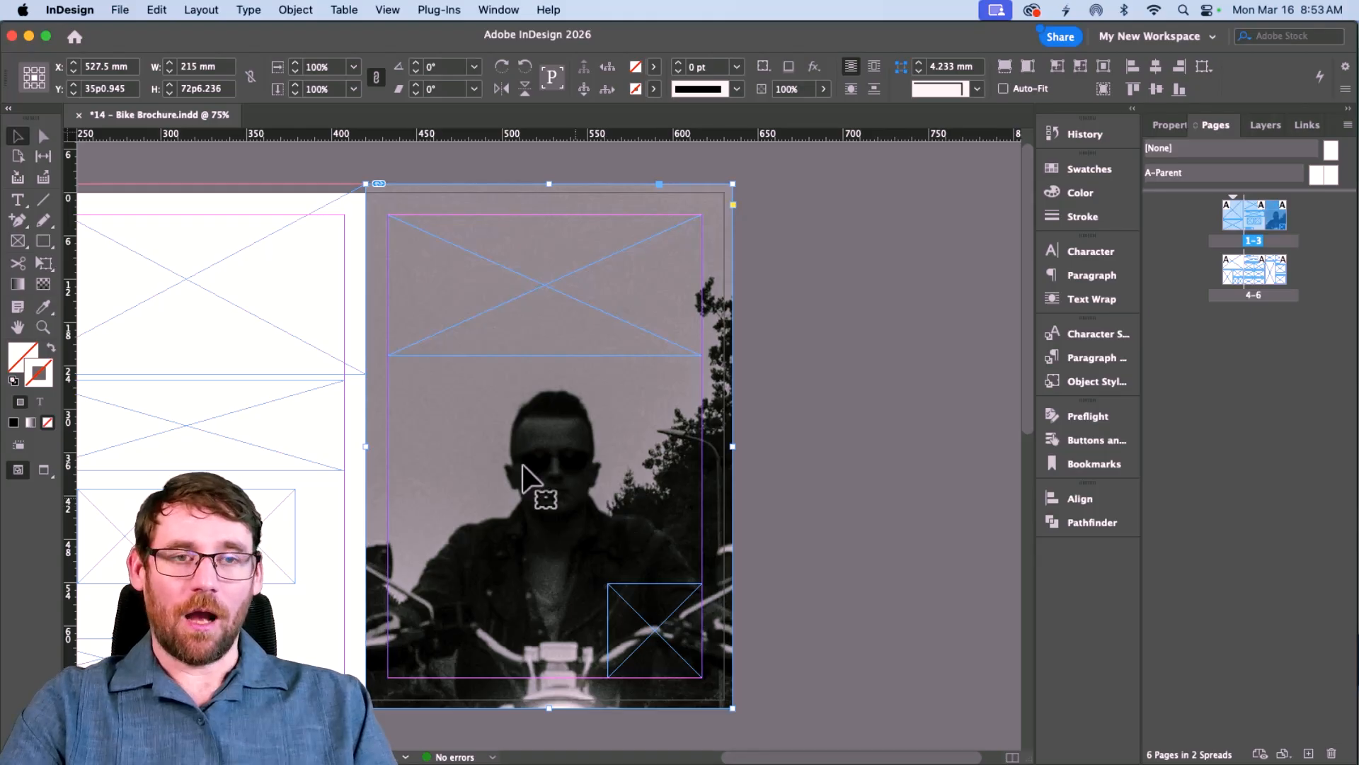
# Step: Fit the cover photo with Fill Frame Proportionally and deselect it
pyautogui.click(284, 6)
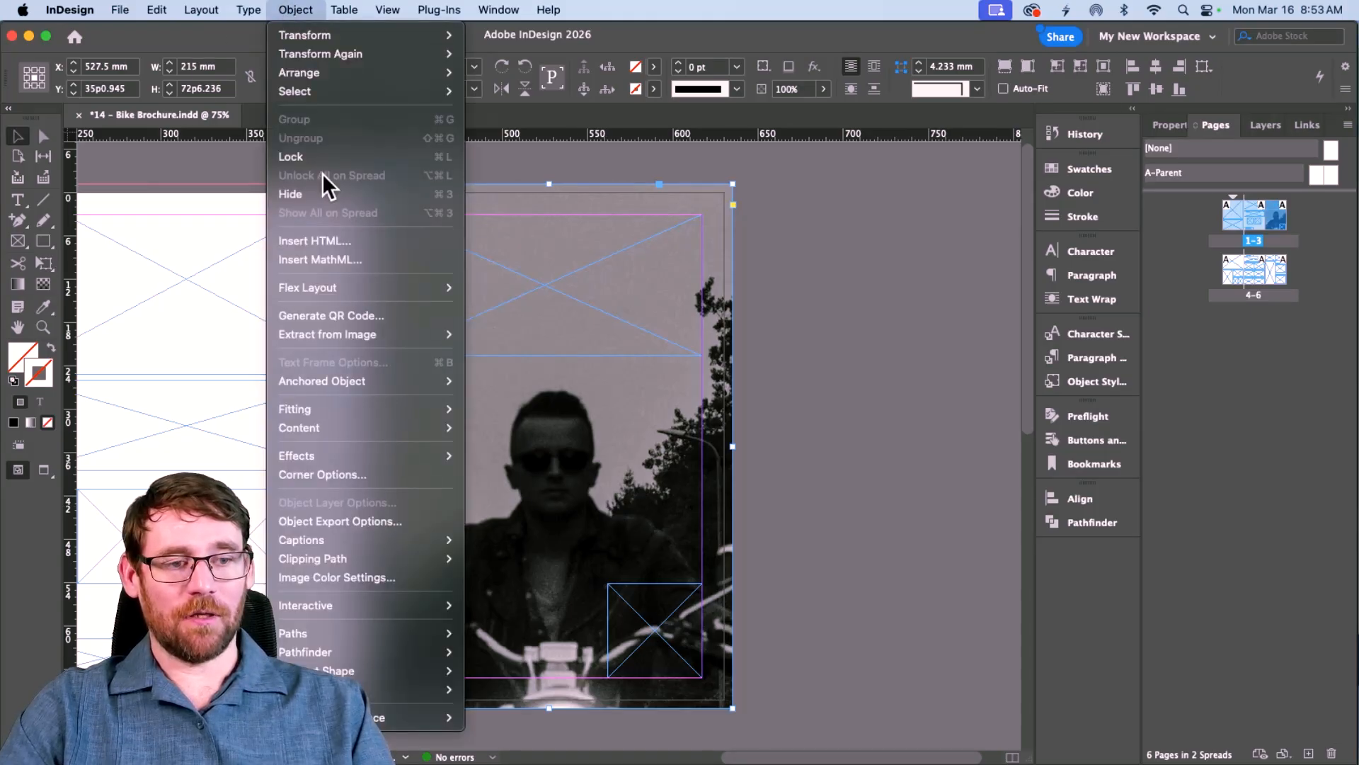
pyautogui.moveTo(313, 401)
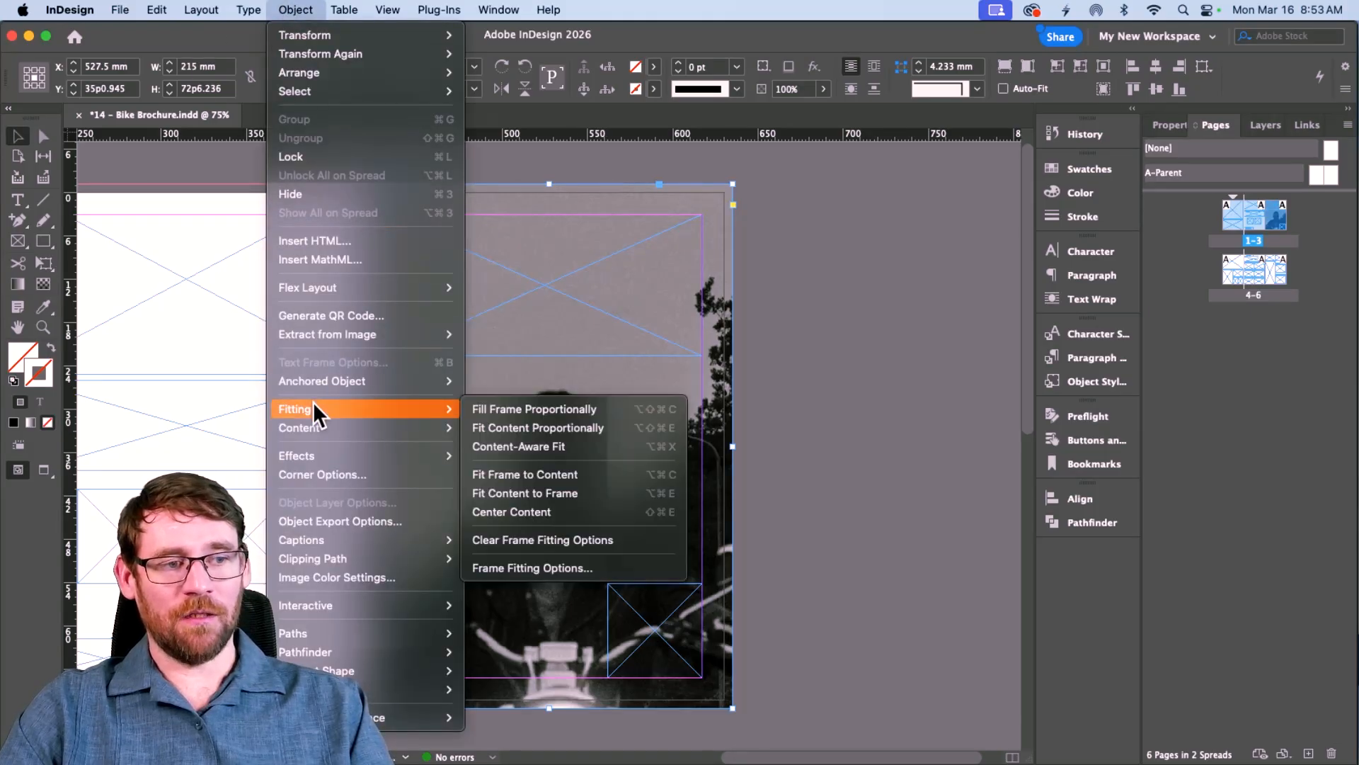
pyautogui.click(511, 409)
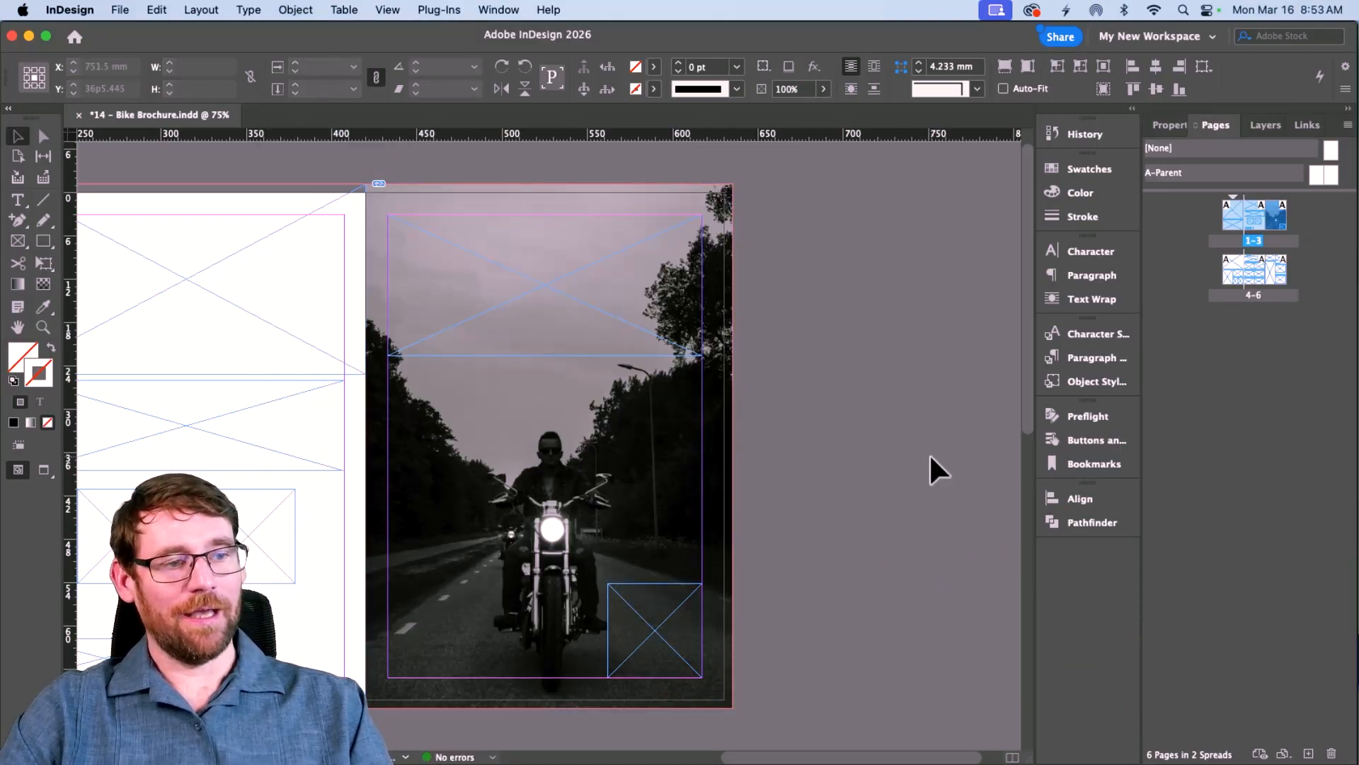
pyautogui.click(913, 465)
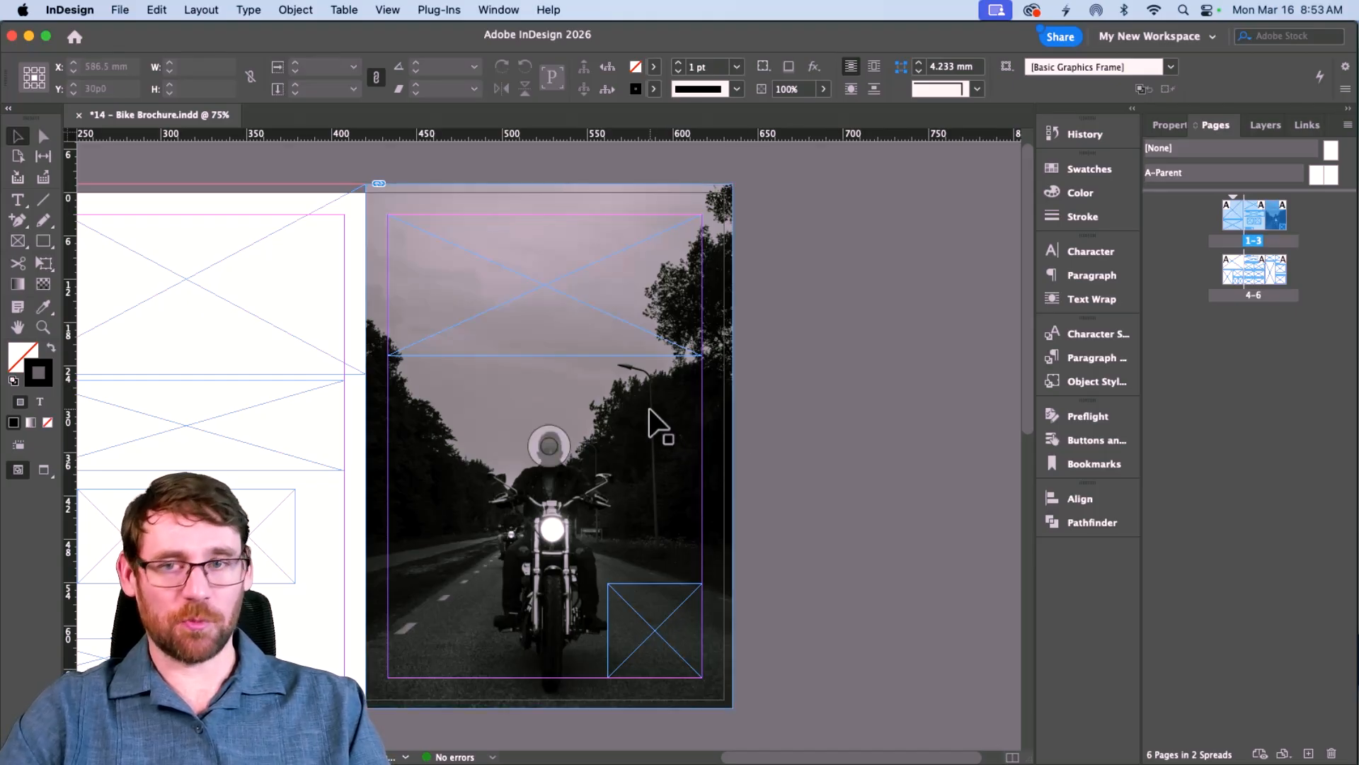
# Step: Place Back Cover.jpg from the 1 - CYMK folder into the middle page's upper frame and fill the frame proportionally
pyautogui.hscroll(-2, 395, 395)
pyautogui.hscroll(-10, 395, 397)
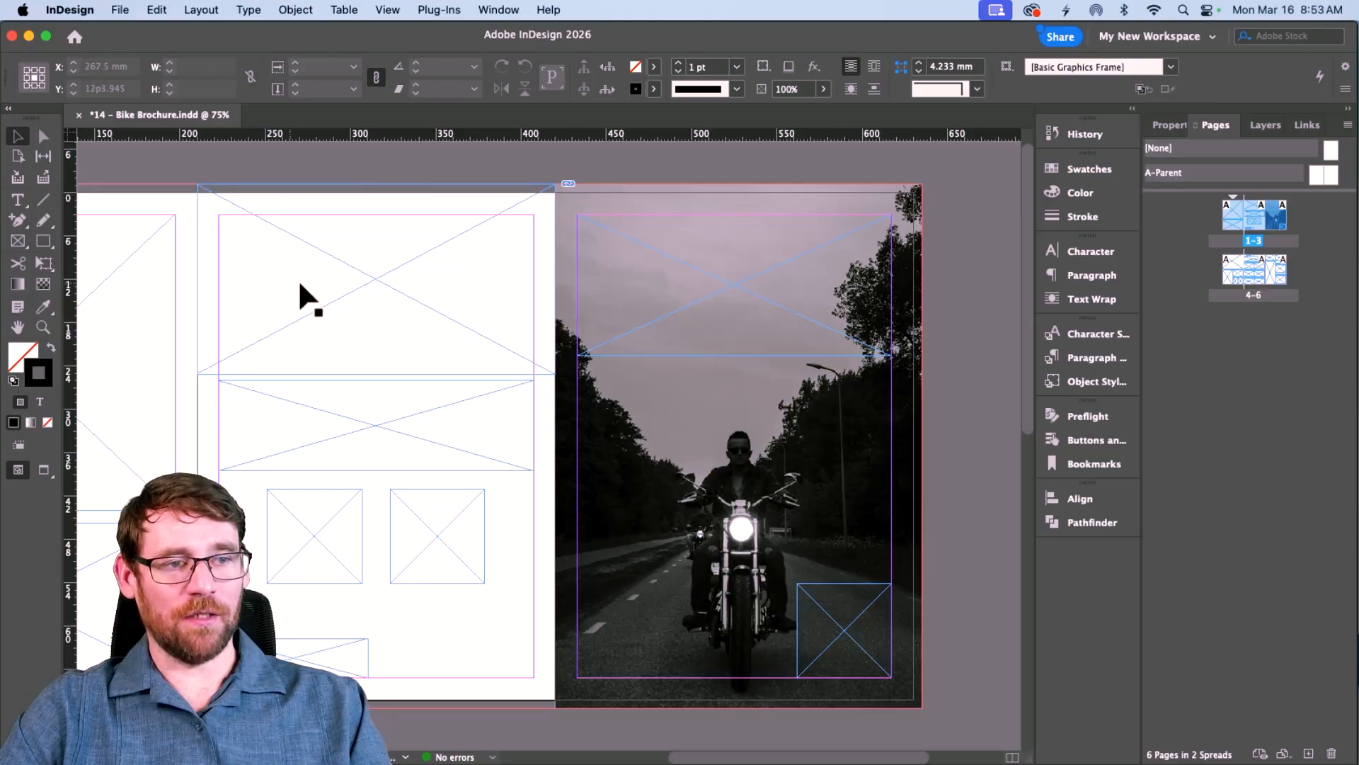
pyautogui.click(362, 287)
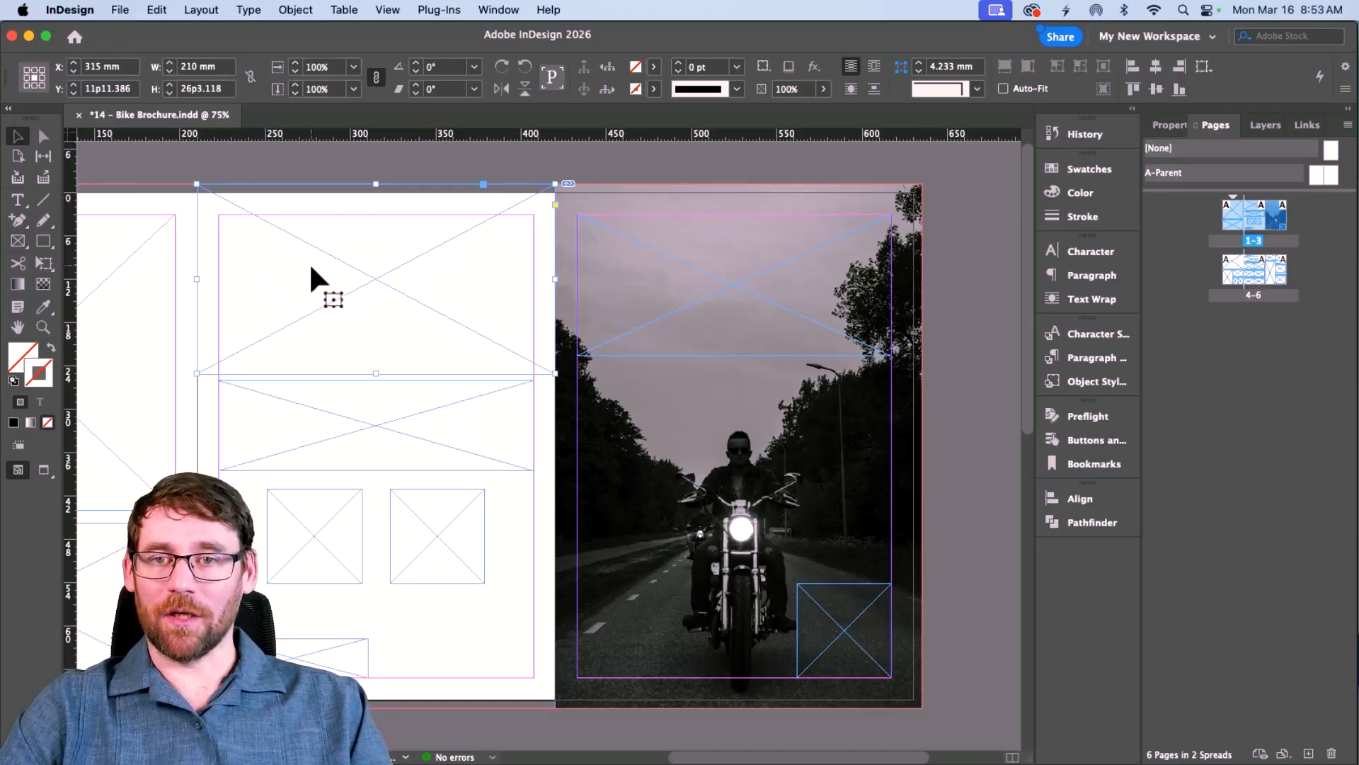
pyautogui.press('super+d')
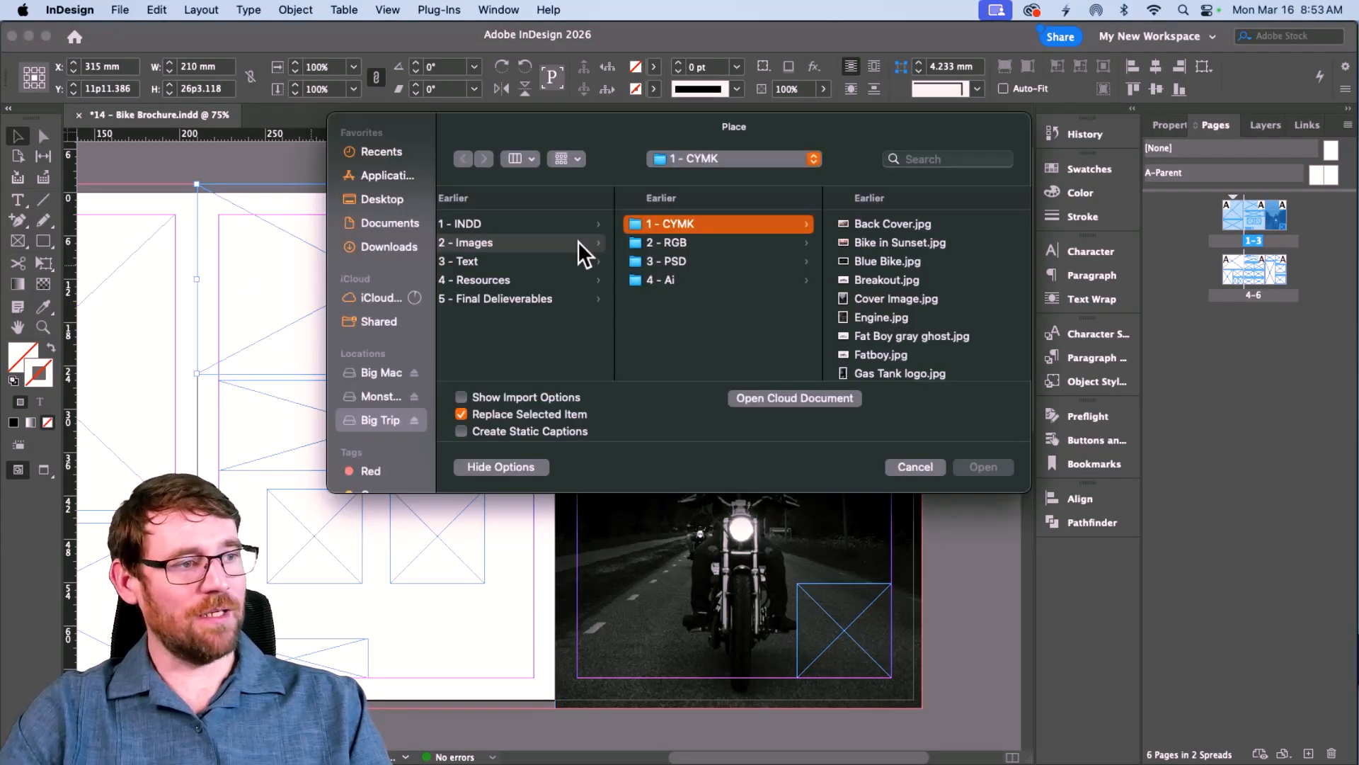
pyautogui.click(907, 221)
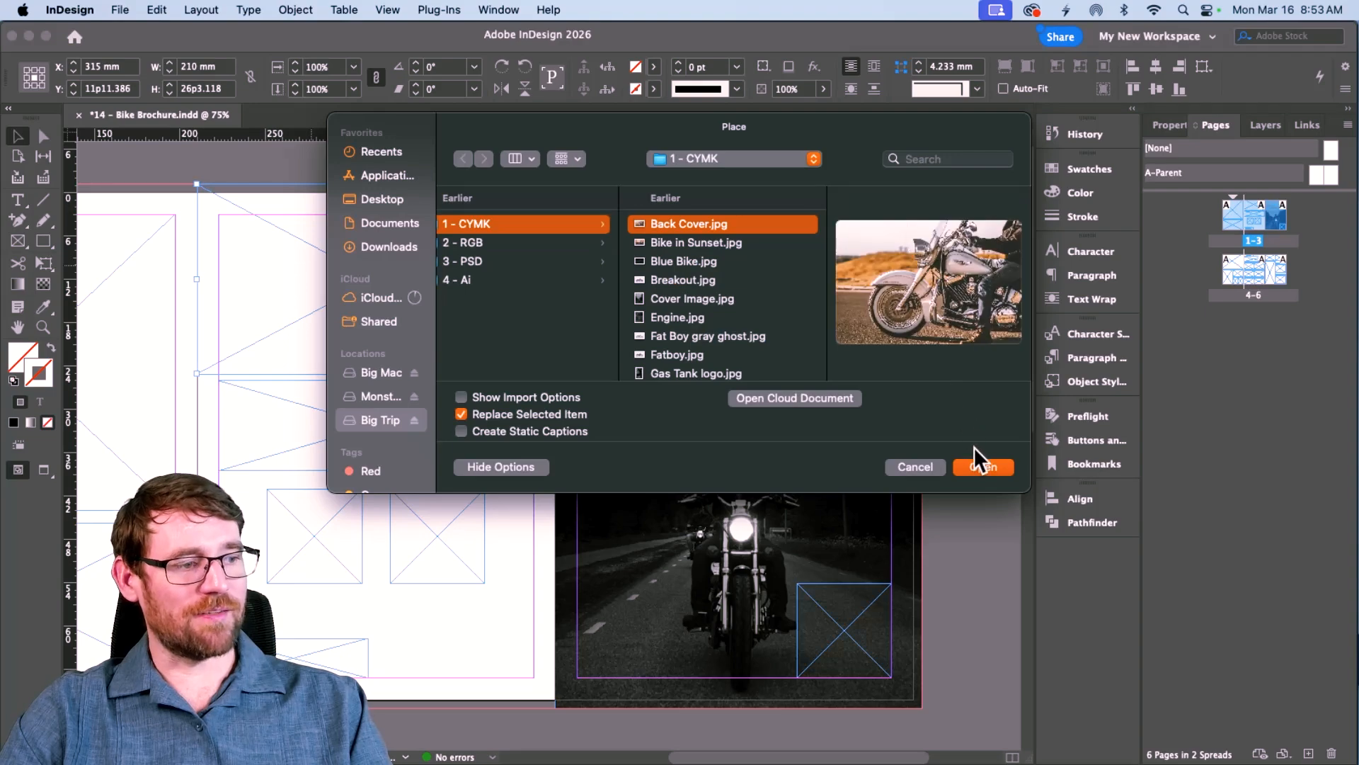
pyautogui.click(981, 465)
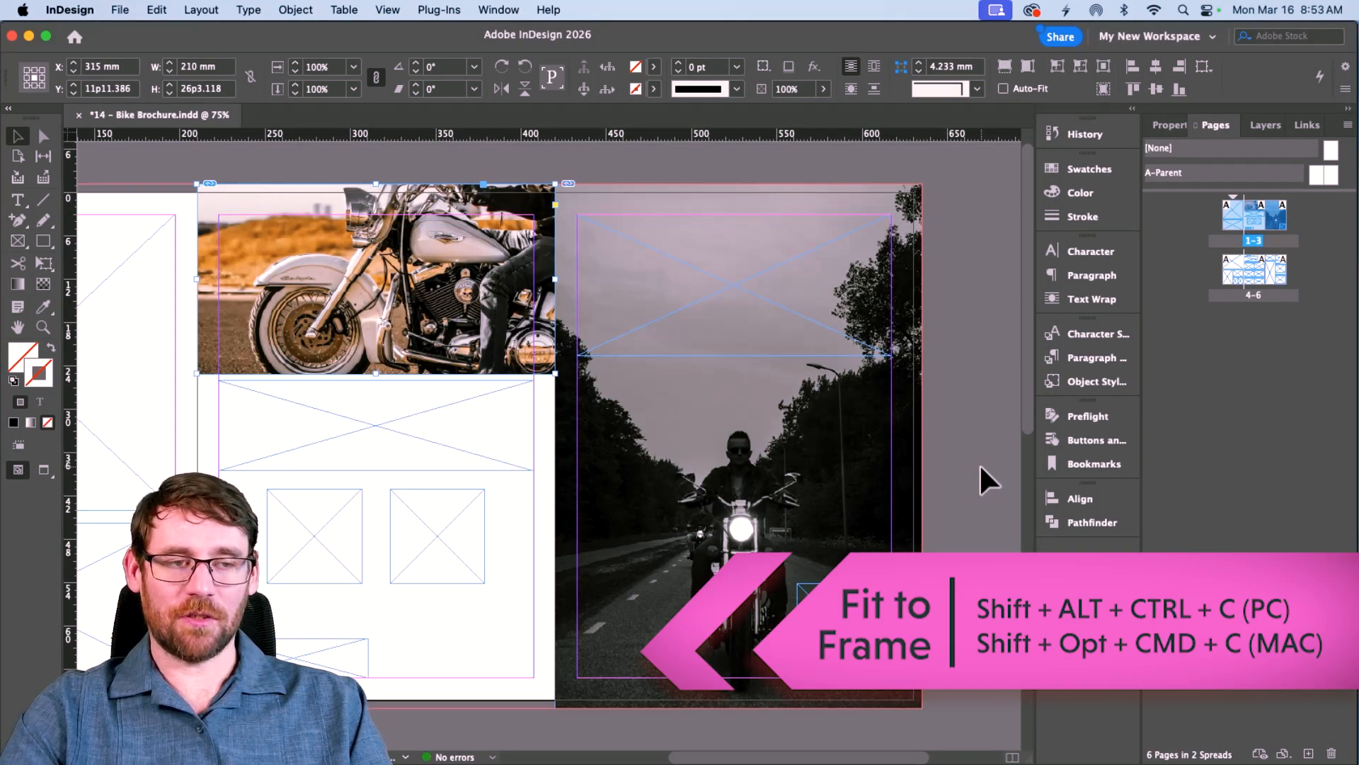
pyautogui.press('shift+alt+super+c')
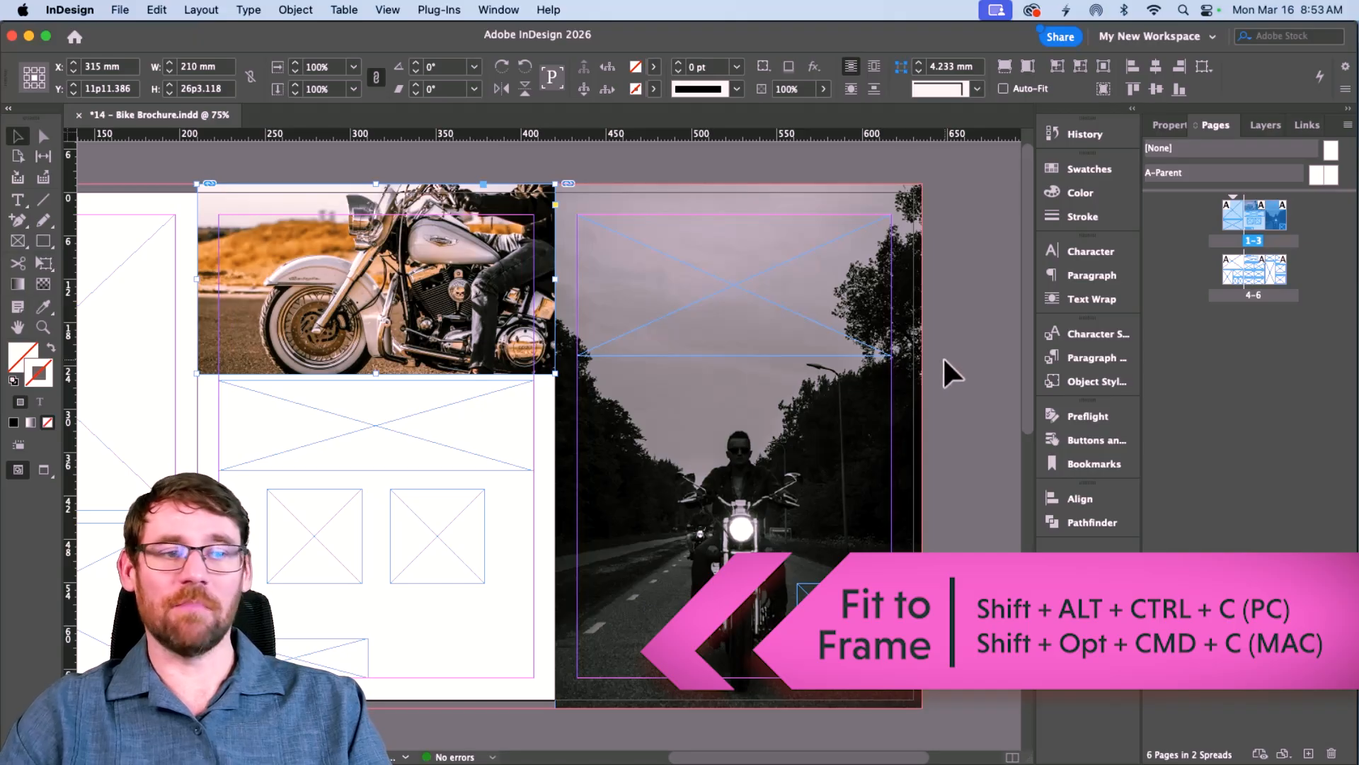
pyautogui.click(943, 355)
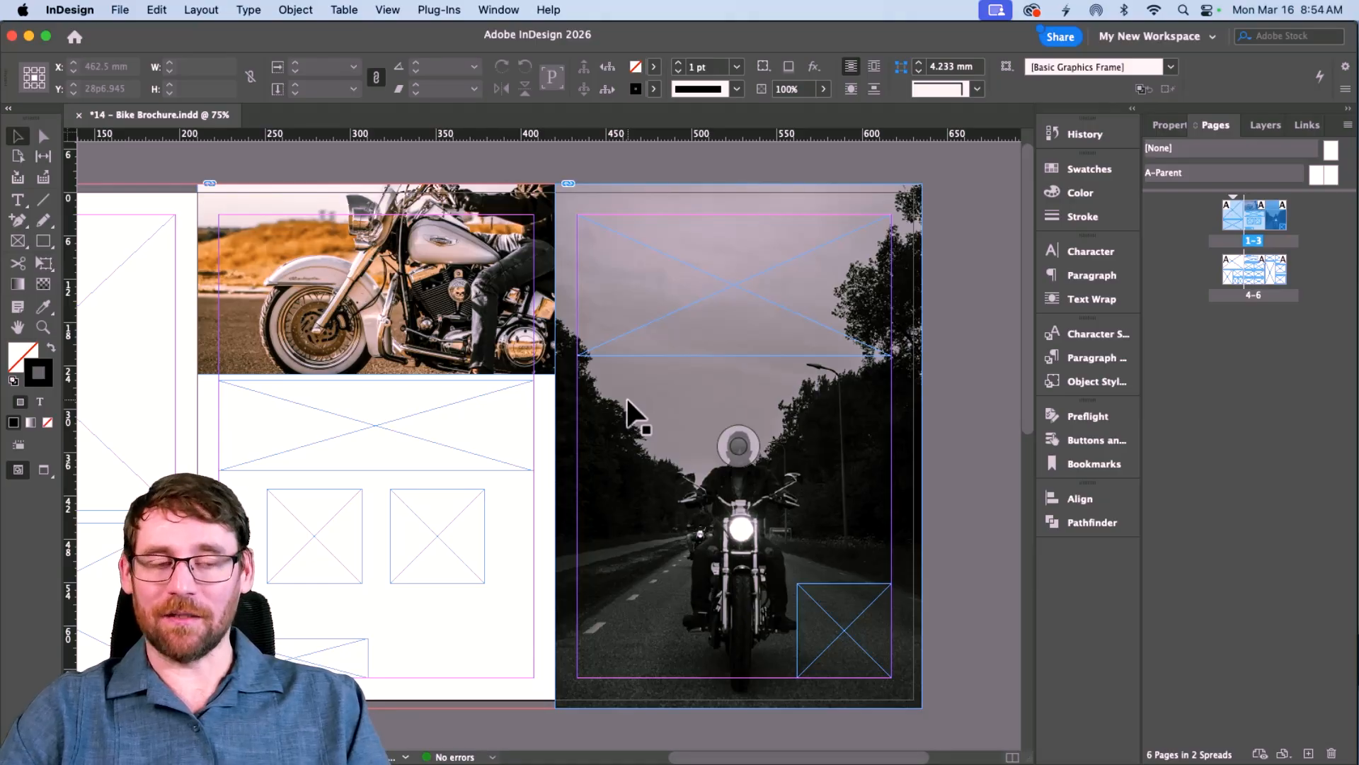
# Step: Examine the logo placeholders and other empty frames on both spreads, and compare the layout with the finished brochure sample
pyautogui.click(862, 644)
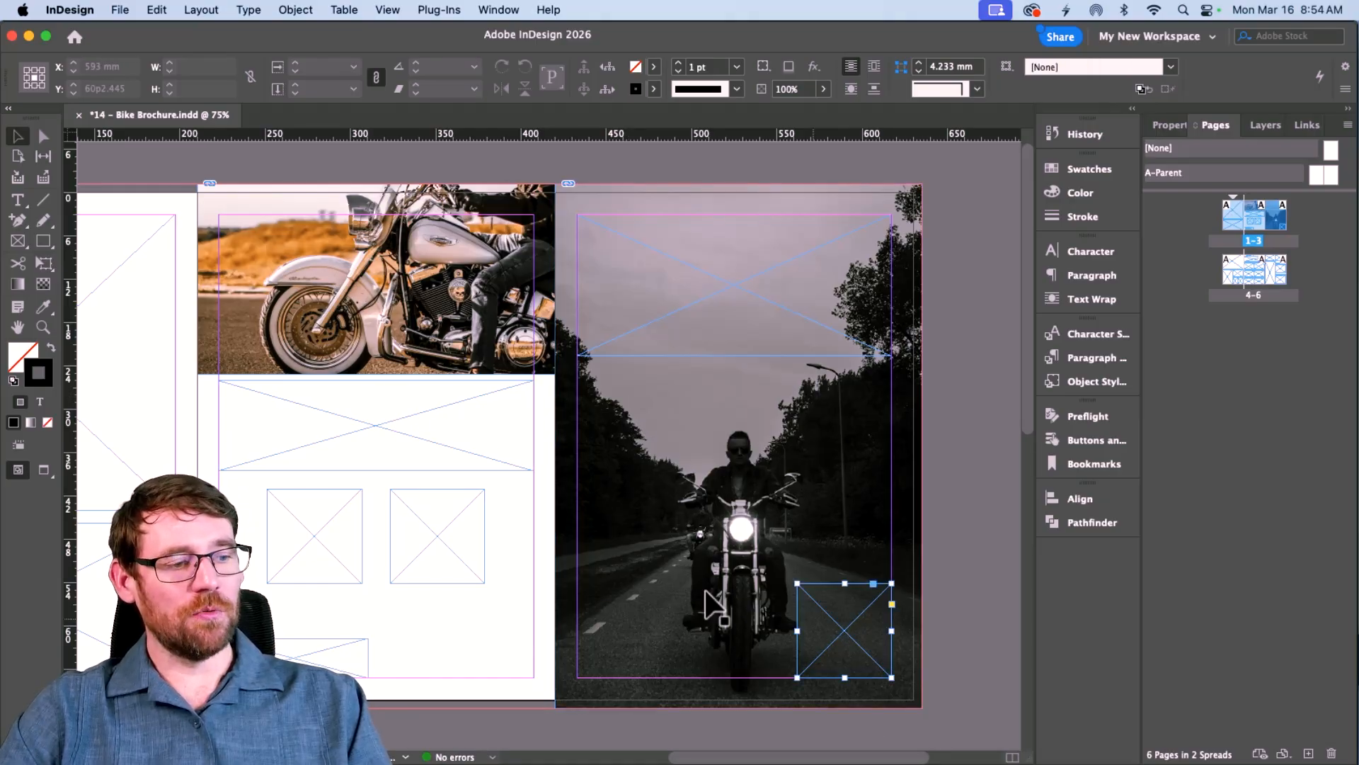
pyautogui.click(453, 530)
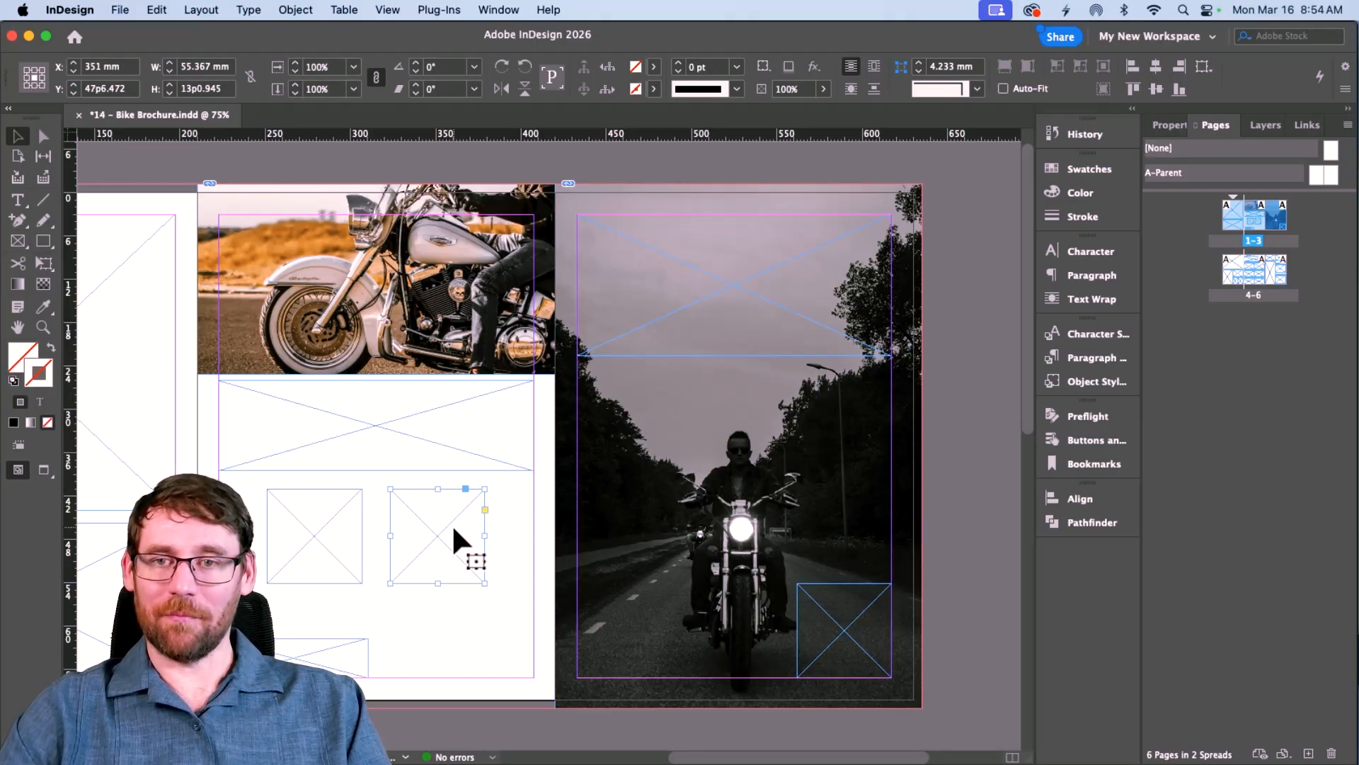
pyautogui.scroll(-10, 457, 524)
pyautogui.hscroll(-5, 457, 524)
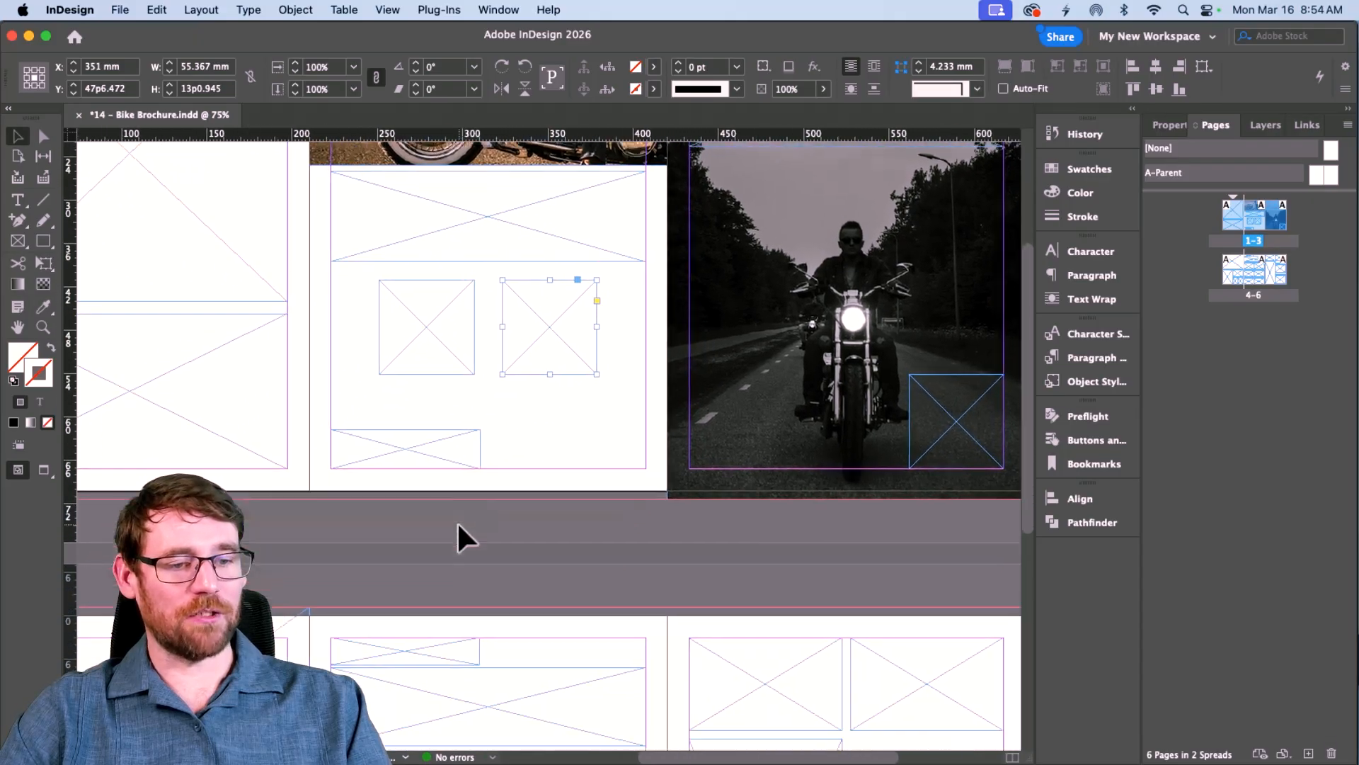
pyautogui.scroll(-5, 459, 524)
pyautogui.hscroll(-2, 459, 525)
pyautogui.scroll(10, 459, 524)
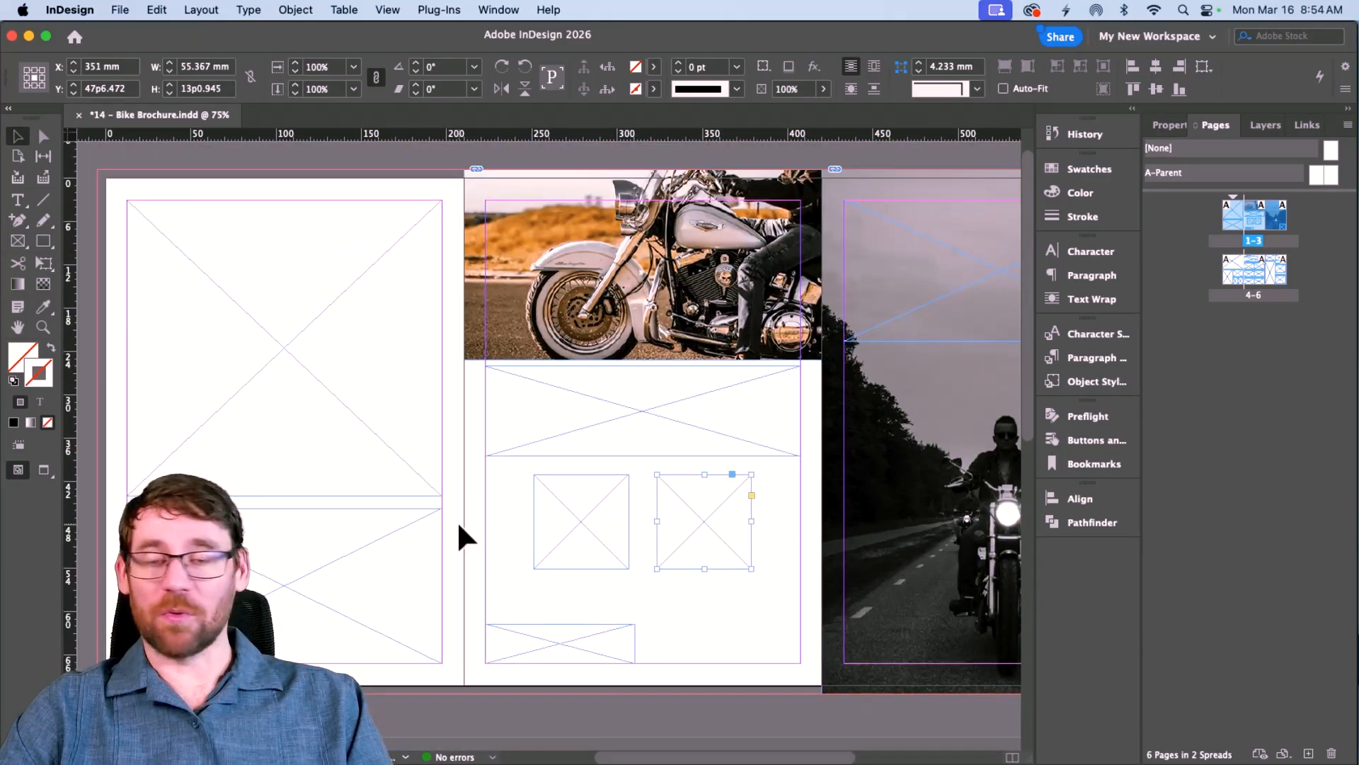
pyautogui.scroll(-10, 459, 524)
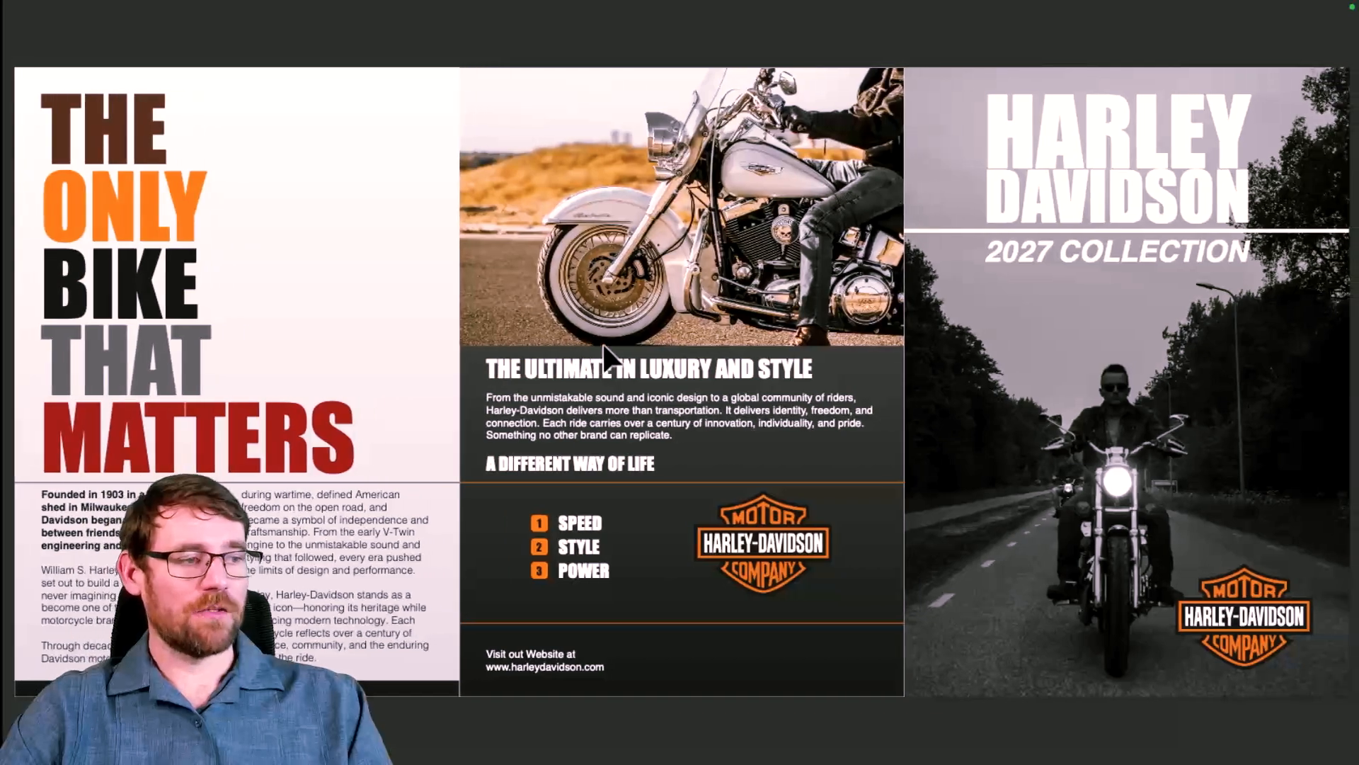
pyautogui.scroll(-10, 682, 355)
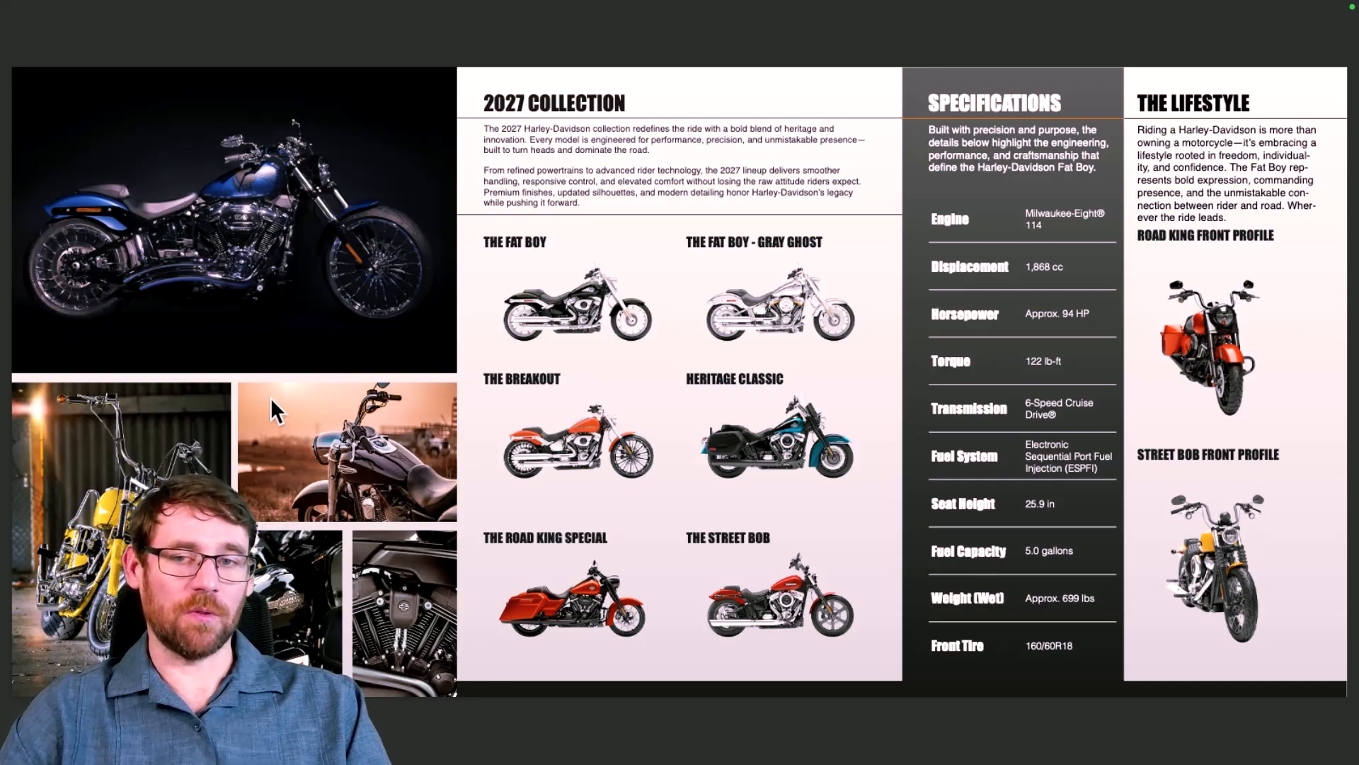
# Step: Place Blue Bike.jpg from the 1 - CYMK folder into page 4's large upper frame and fill the frame proportionally
pyautogui.hotkey('ctrl', 'Left')
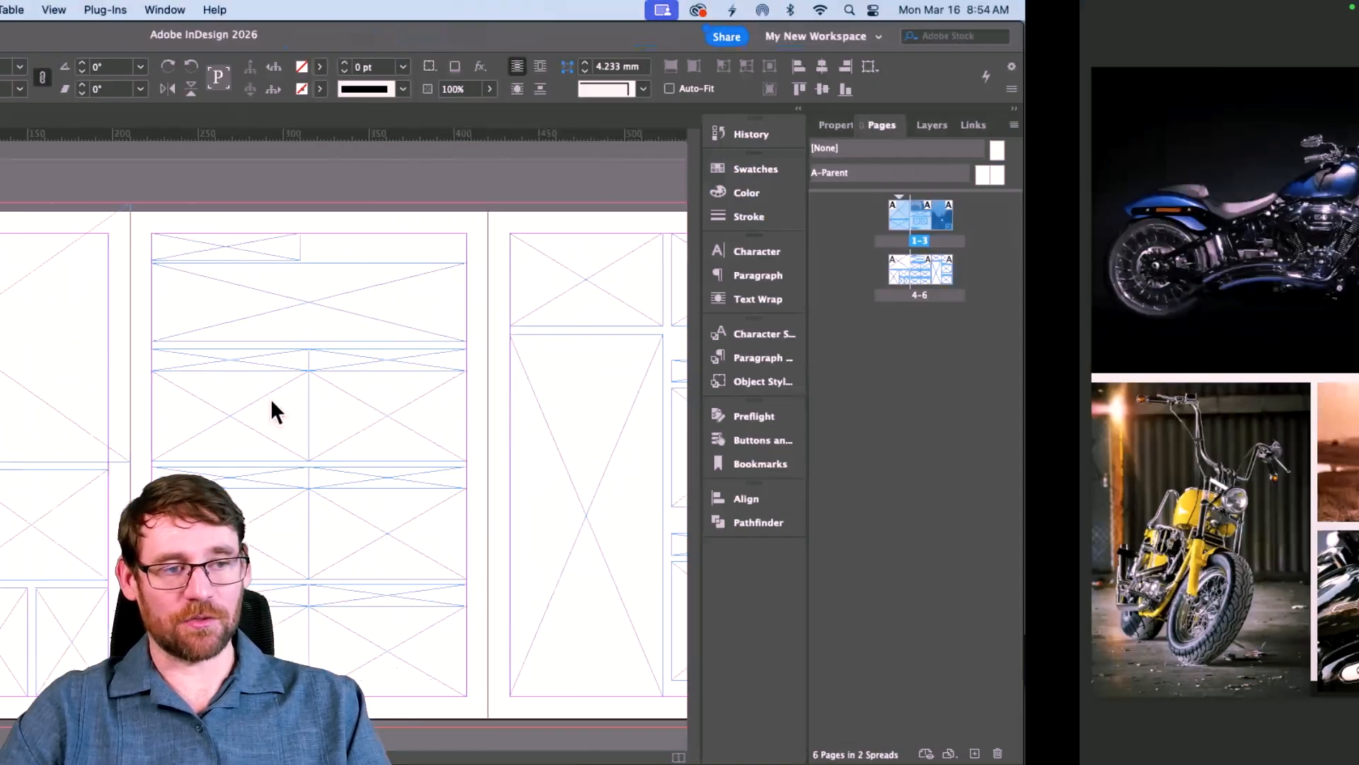
pyautogui.click(354, 389)
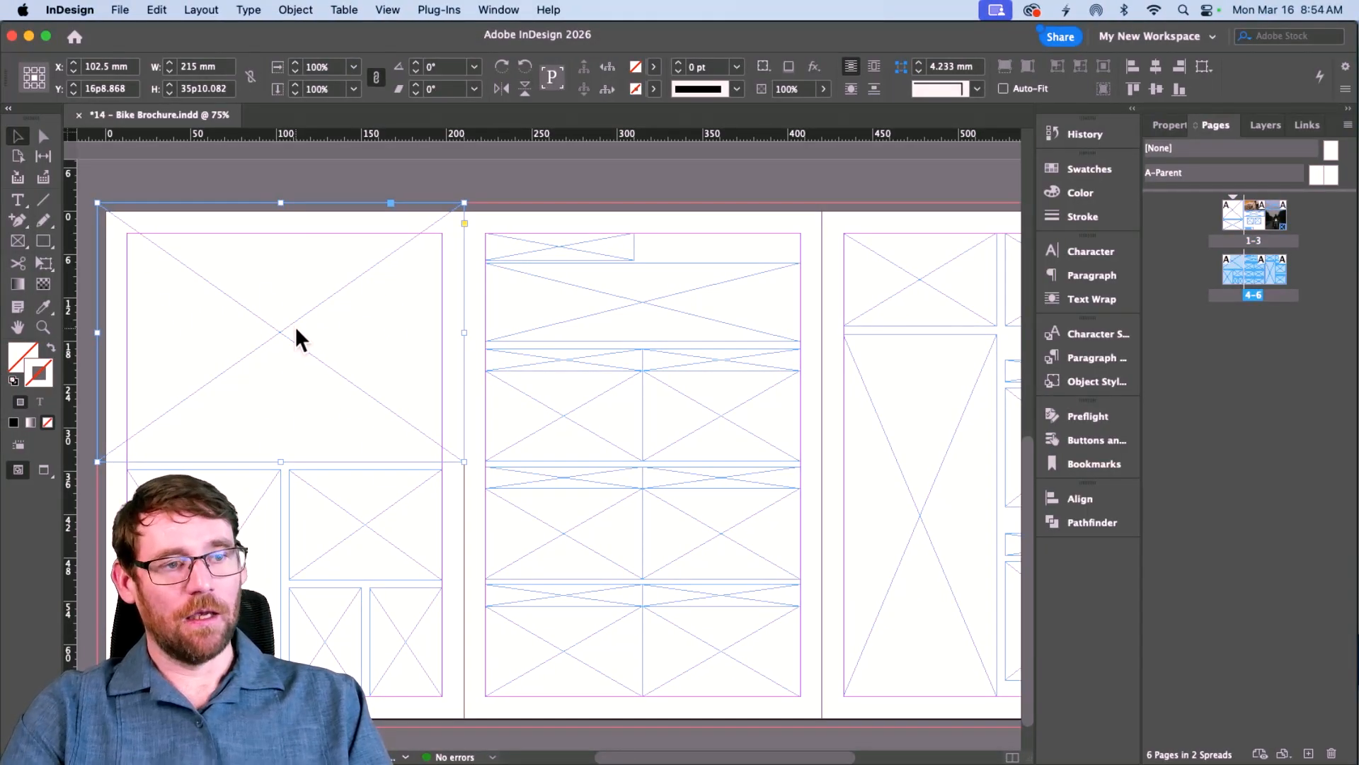
pyautogui.press('super+d')
pyautogui.click(890, 261)
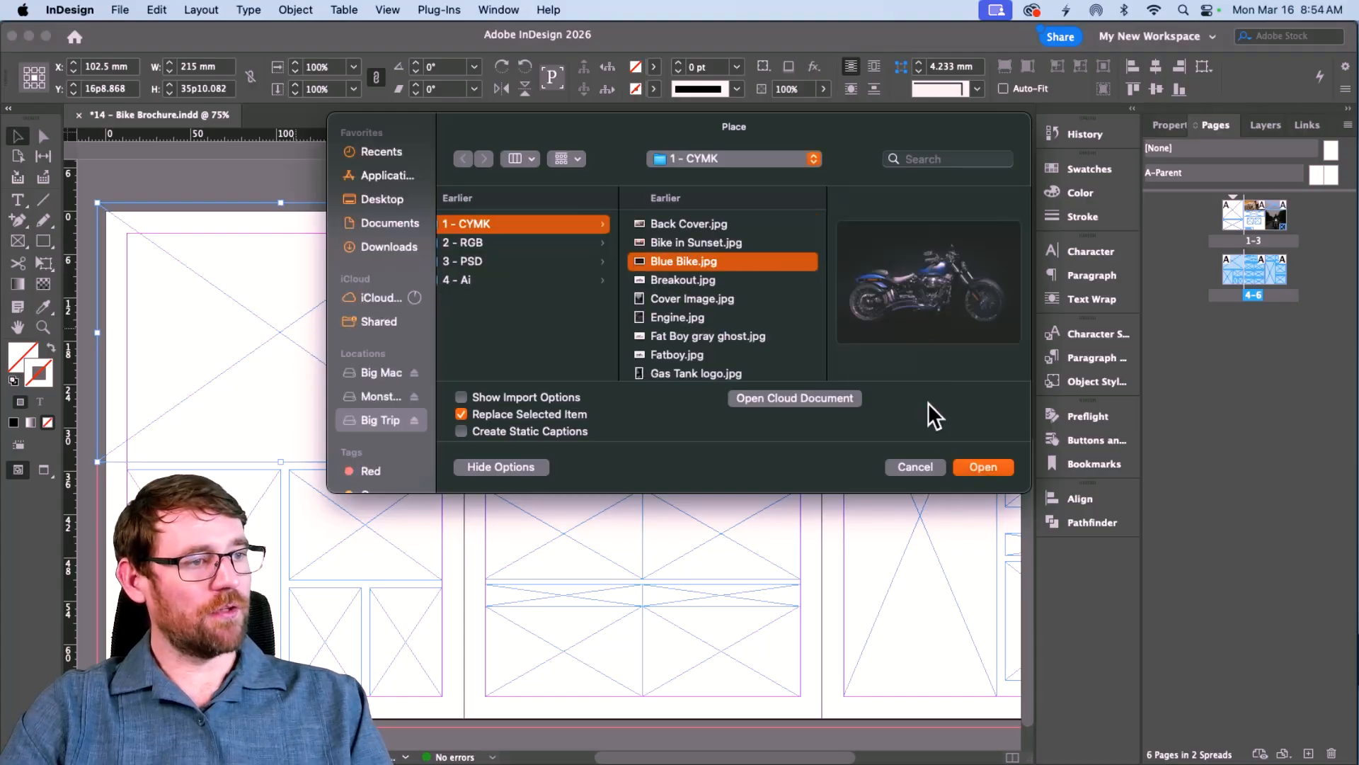
pyautogui.click(985, 467)
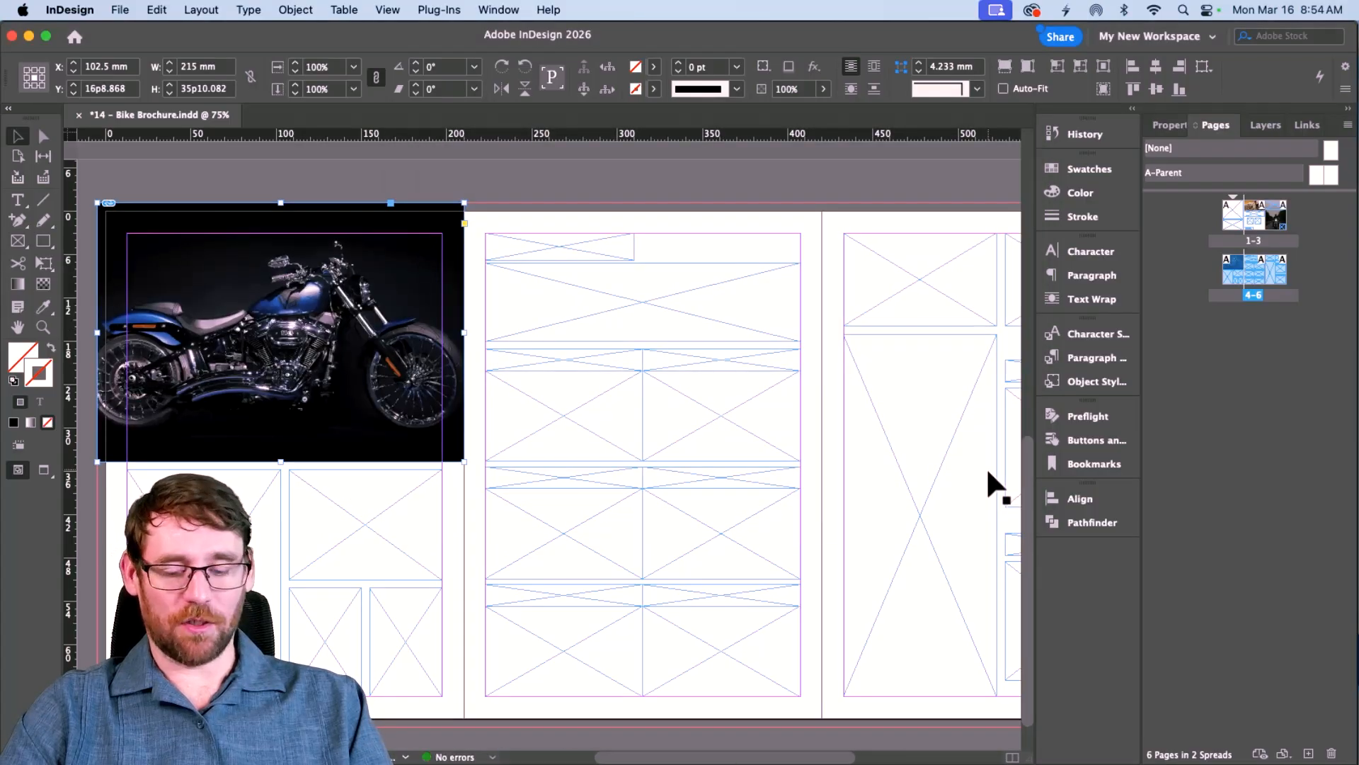
pyautogui.press('super+alt+shift+c')
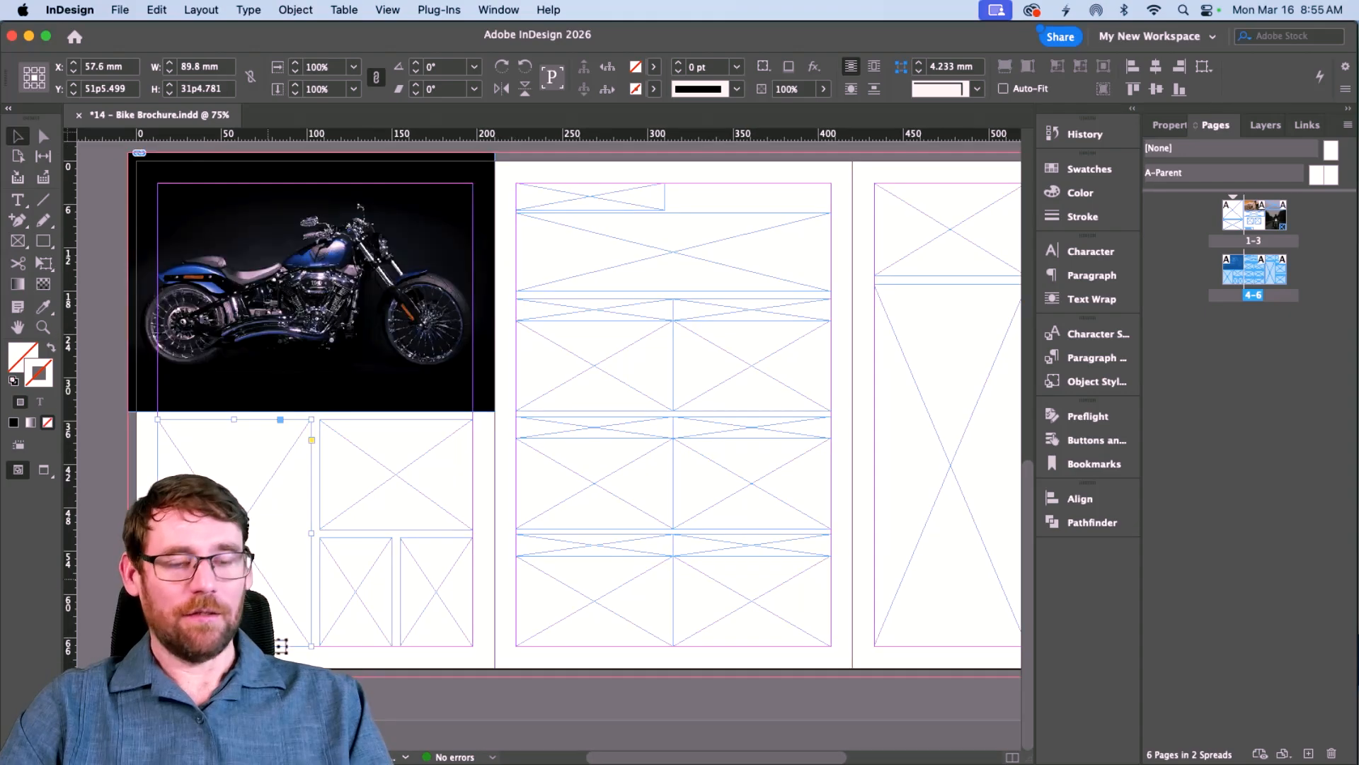
# Step: Place Yellow Bike.jpg into the tall frame below the blue bike on page 4 and reposition the picture inside its frame
pyautogui.press('super+d')
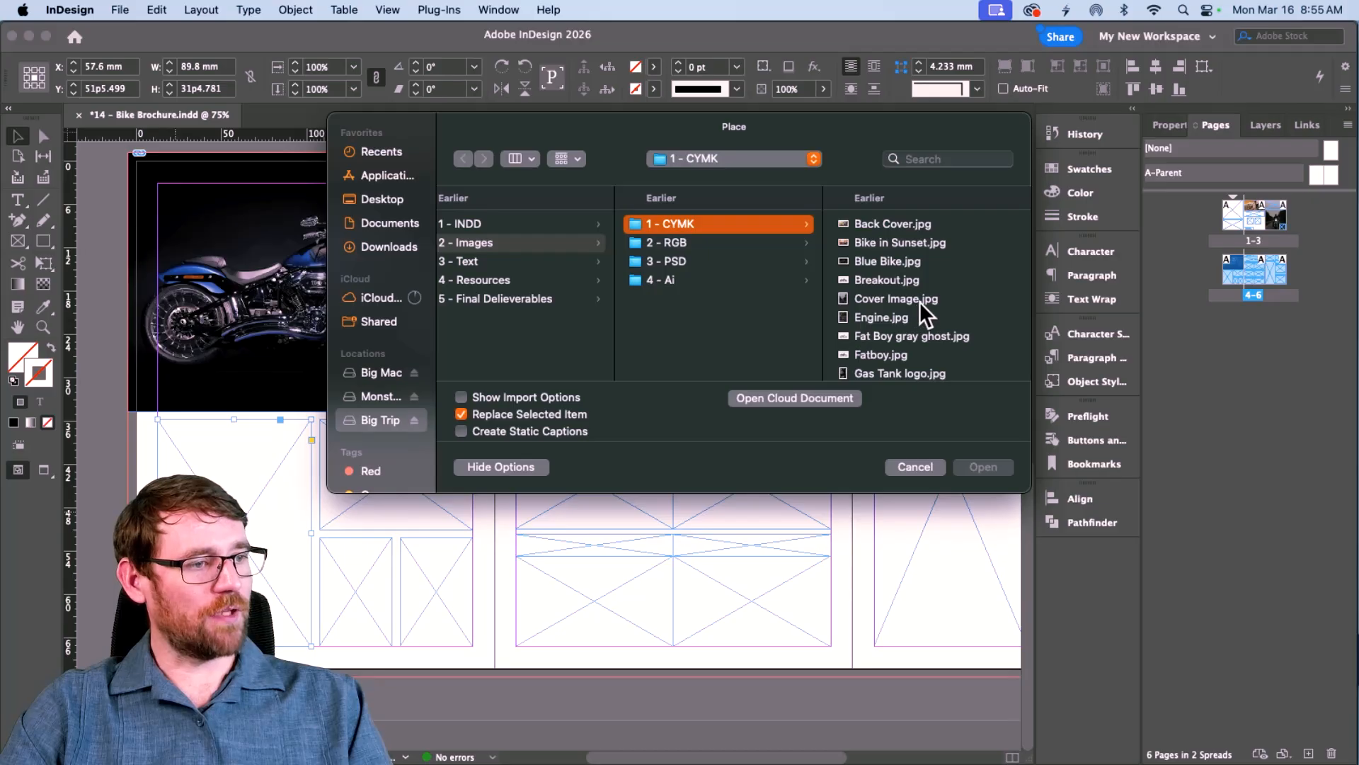
pyautogui.scroll(-3, 920, 302)
pyautogui.click(890, 363)
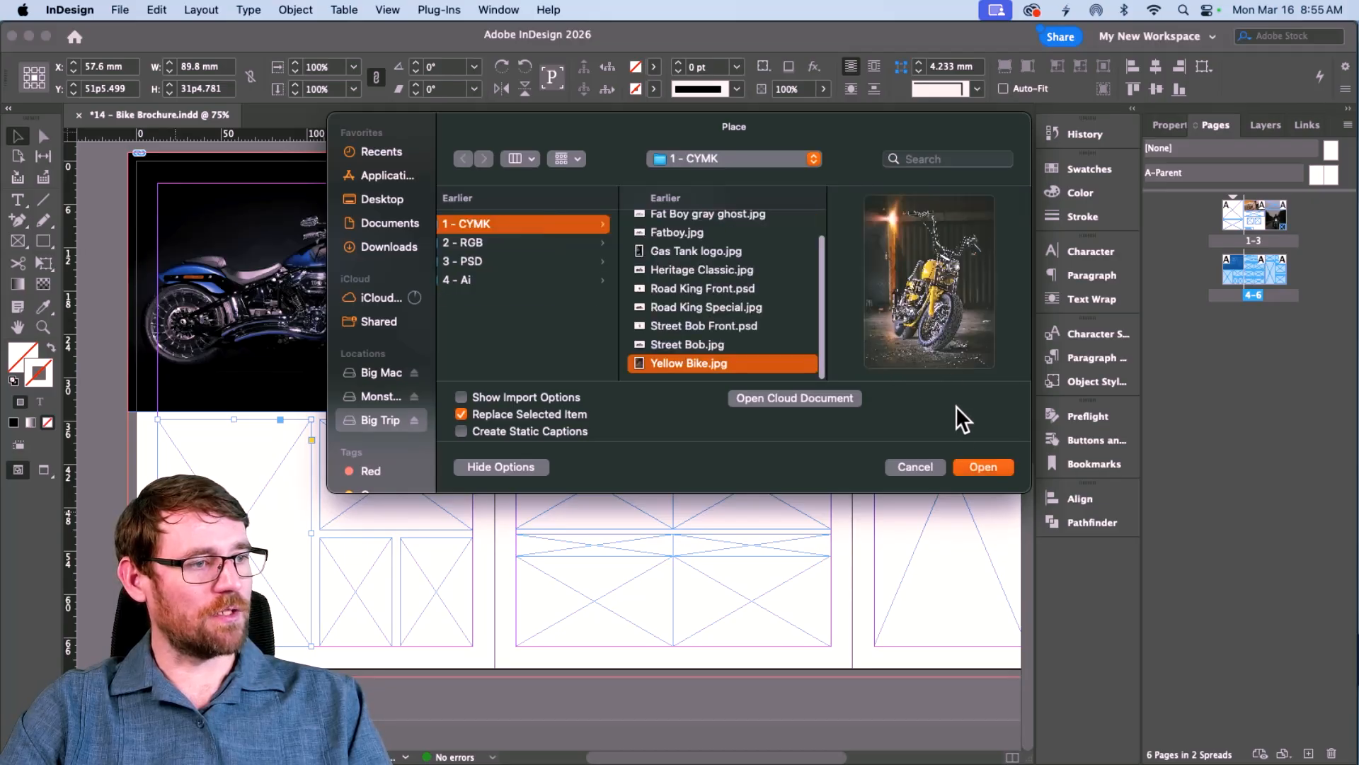
pyautogui.click(975, 467)
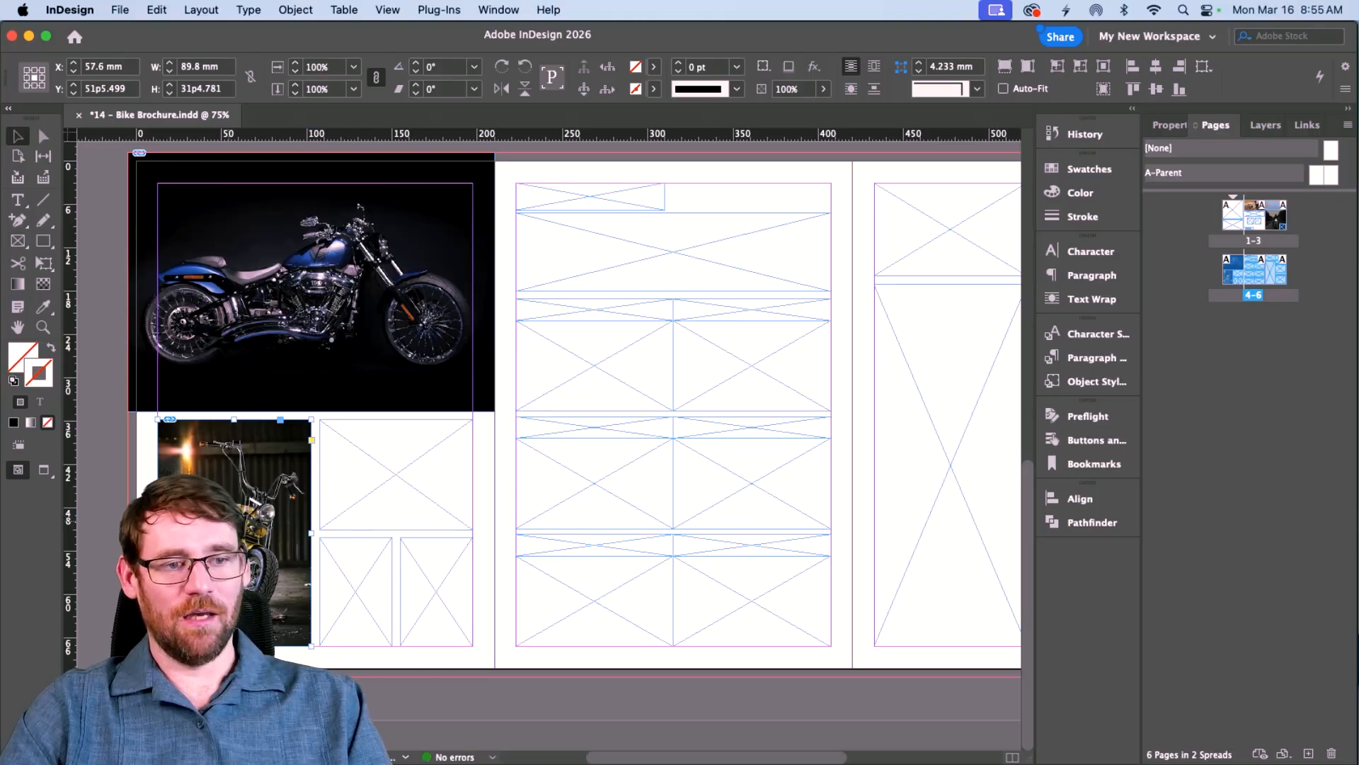
pyautogui.click(234, 532)
pyautogui.moveTo(236, 419); pyautogui.dragTo(237, 398)
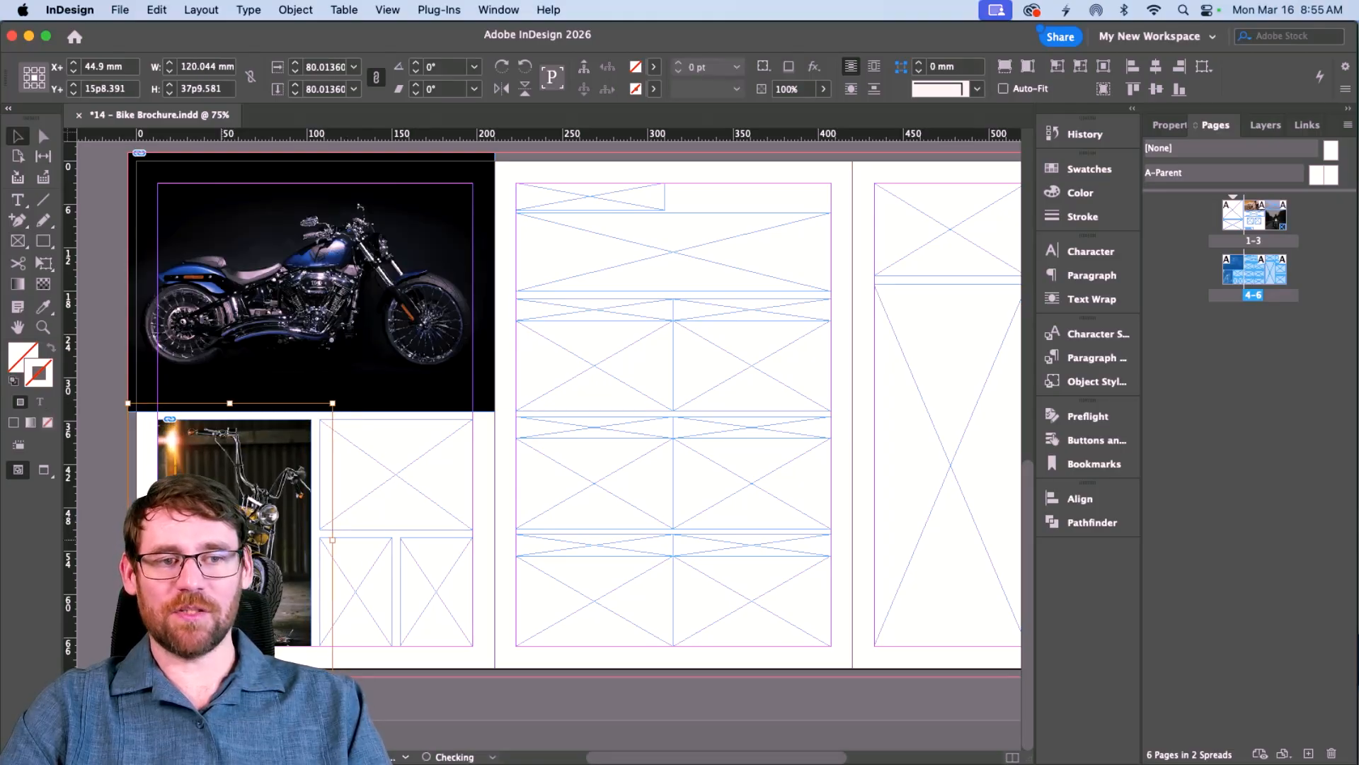
# Step: Place Bike in Sunset.jpg into the landscape frame beside the yellow bike and fill the frame proportionally
pyautogui.click(388, 494)
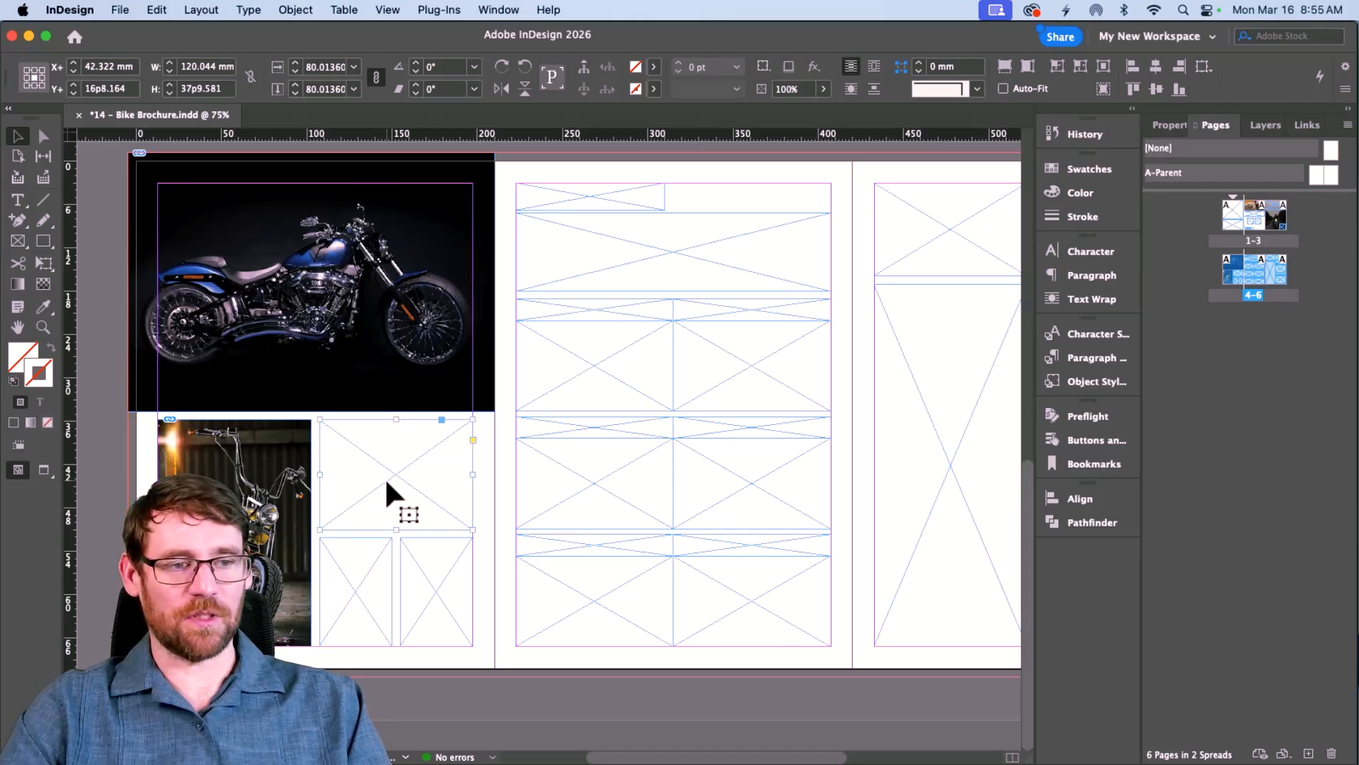
pyautogui.press('super+d')
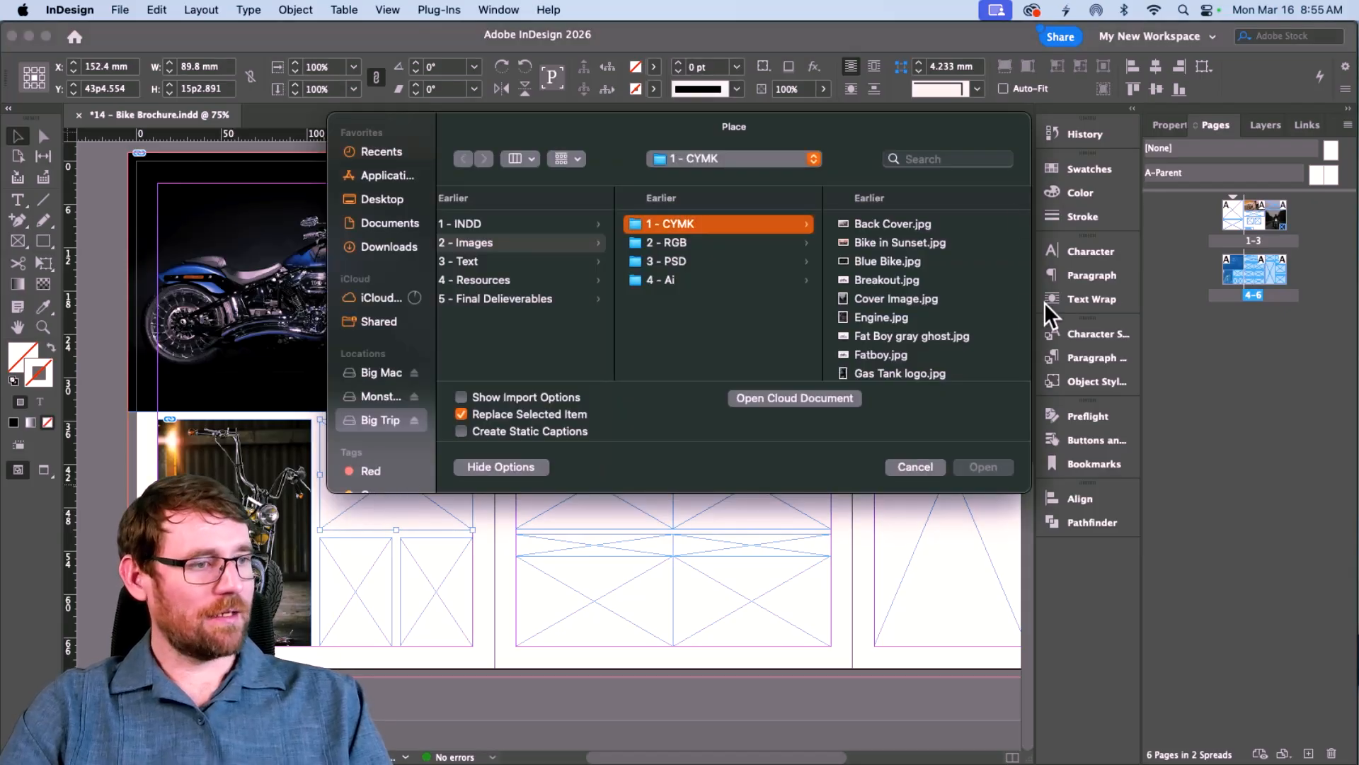
pyautogui.scroll(-3, 907, 318)
pyautogui.scroll(3, 906, 283)
pyautogui.click(906, 242)
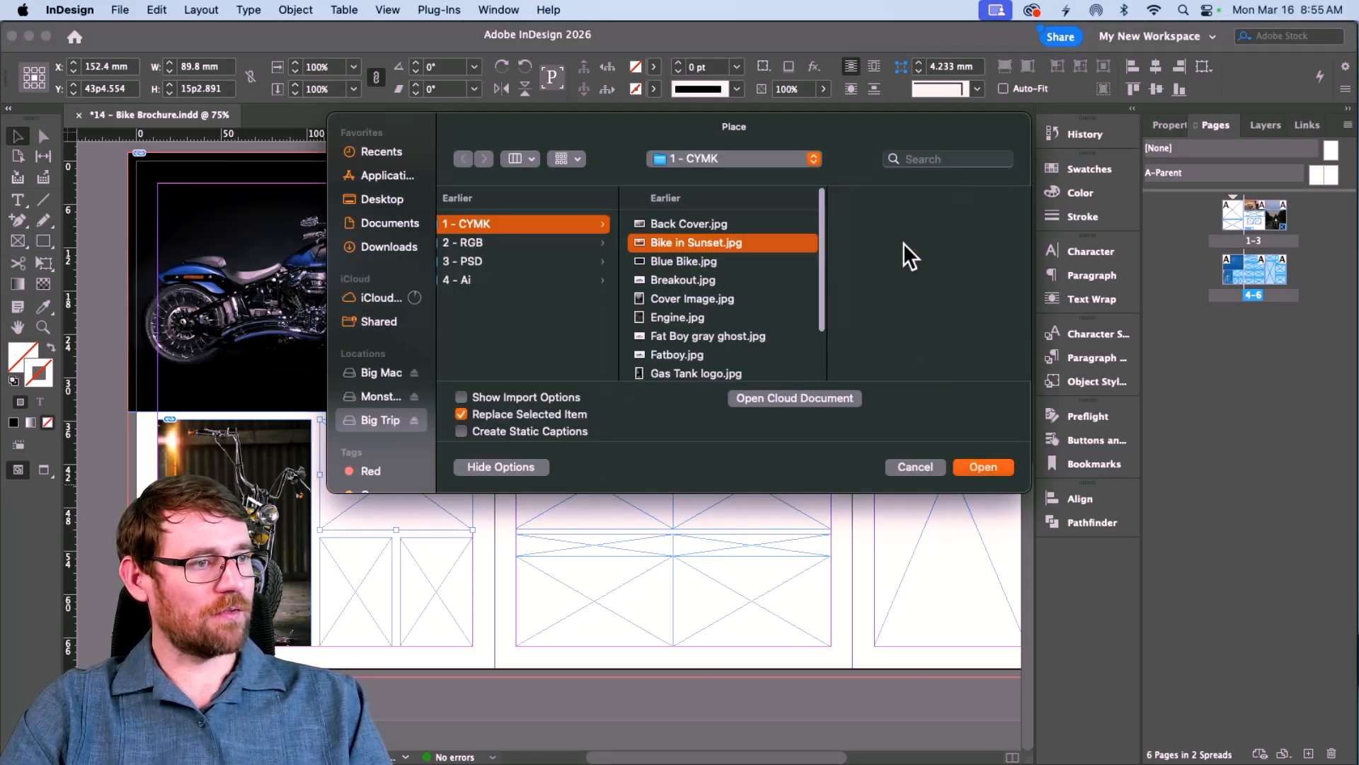
pyautogui.click(986, 468)
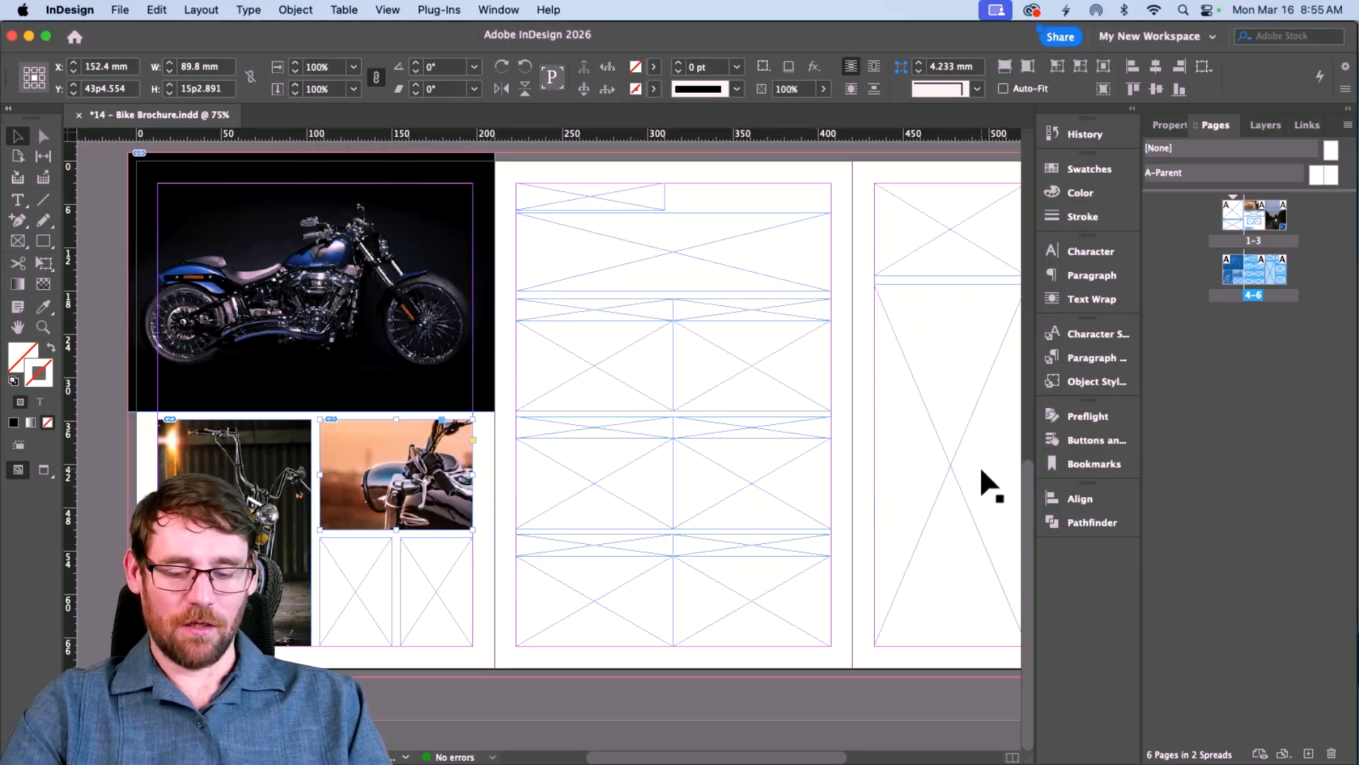
pyautogui.press('super+alt+shift+c')
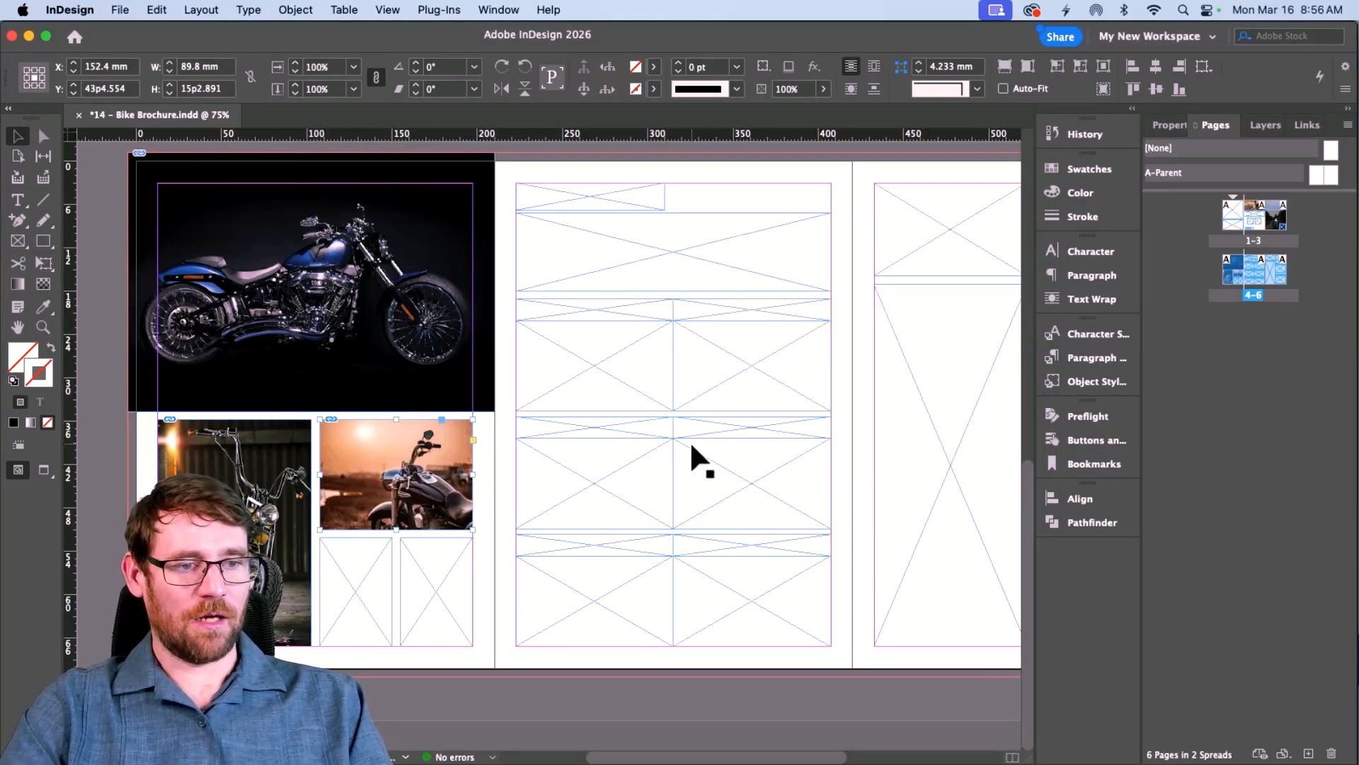
# Step: Load Engine.jpg and Gas Tank logo.jpg together, placing the engine in page 4's lower-right small frame and the gas tank in the one beside it
pyautogui.click(354, 570)
pyautogui.hscroll(1, 355, 571)
pyautogui.press('super+shift+d')
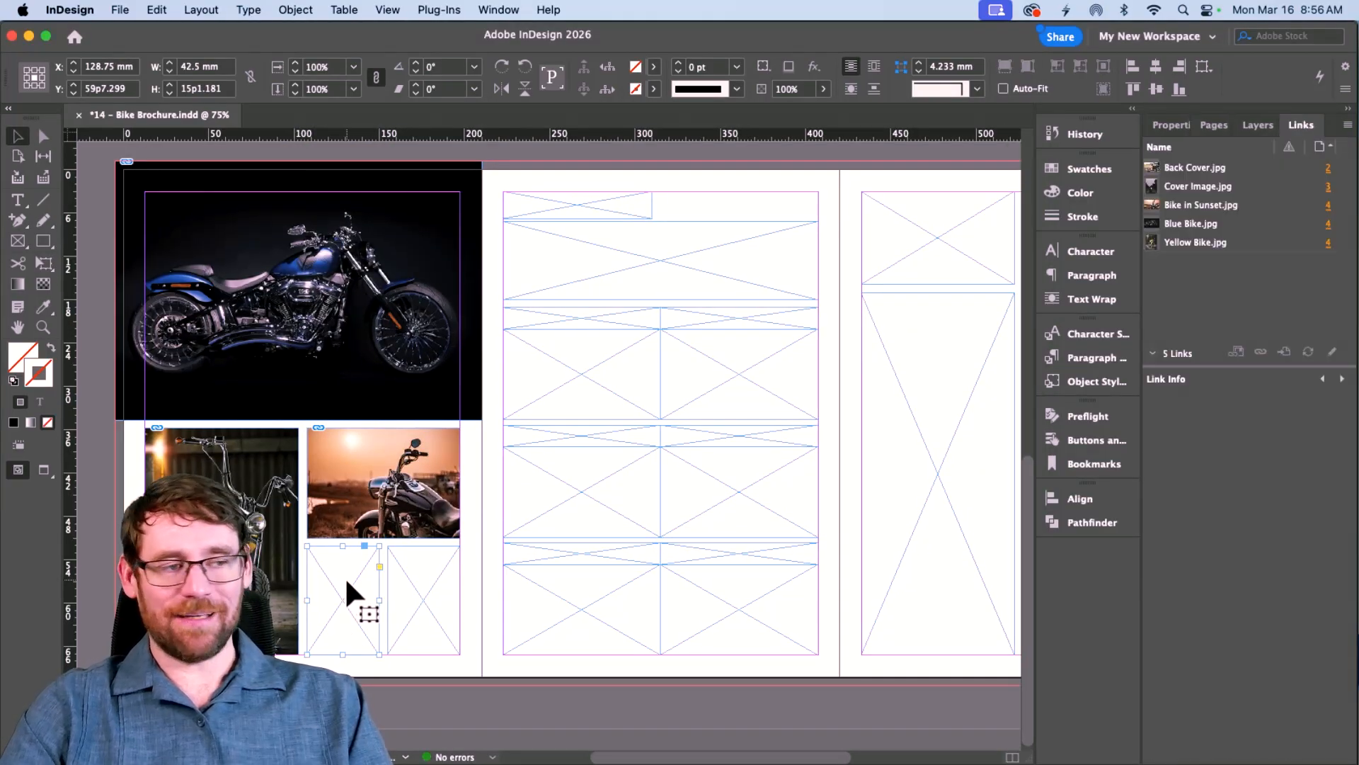
pyautogui.press('super+d')
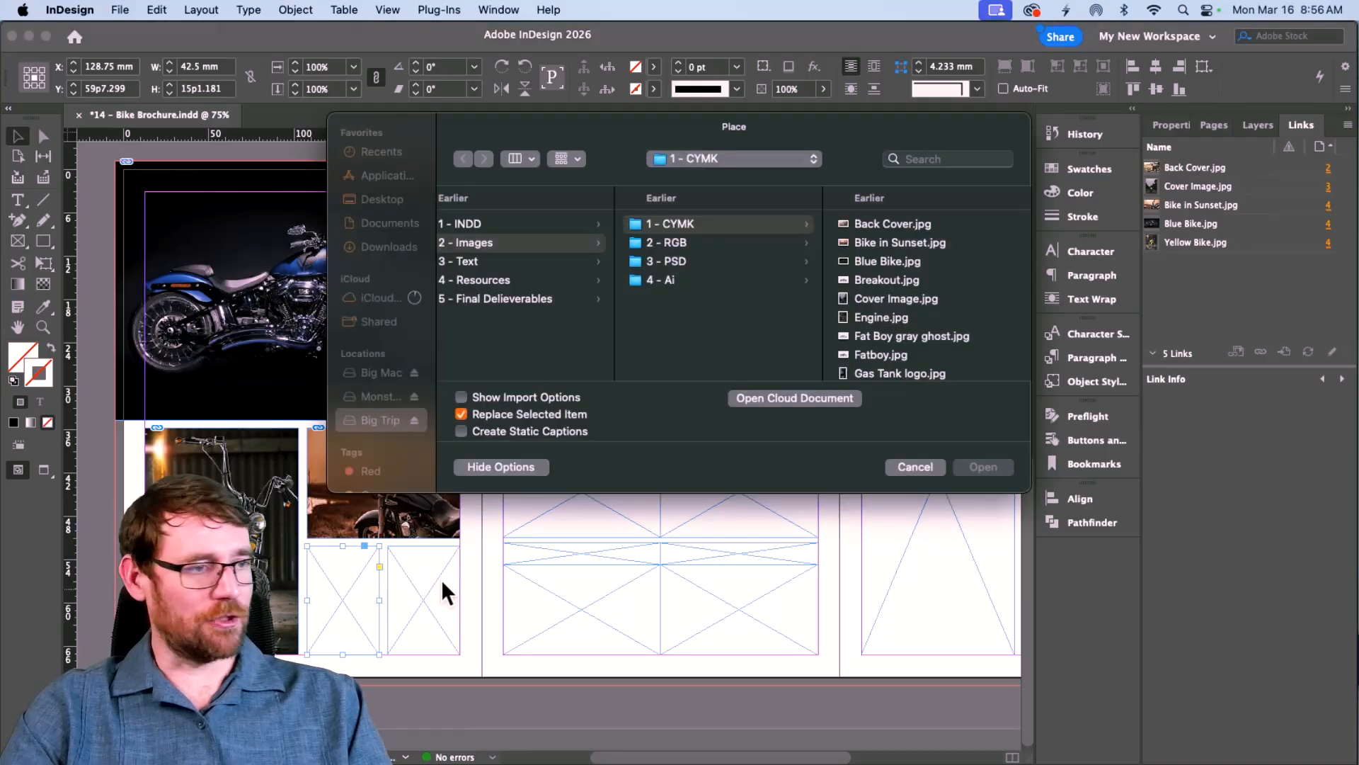
pyautogui.click(866, 318)
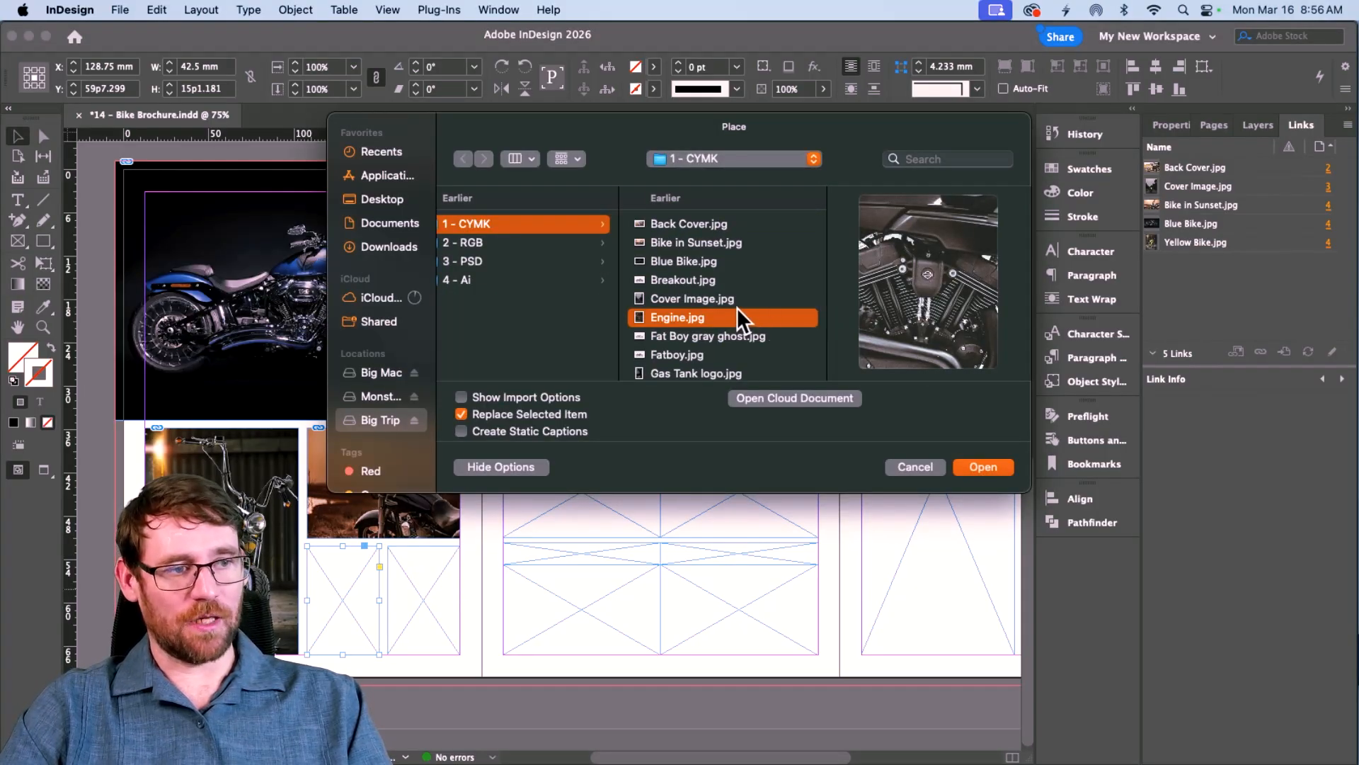
pyautogui.keyDown('super'); pyautogui.click(689, 374); pyautogui.keyUp('super')
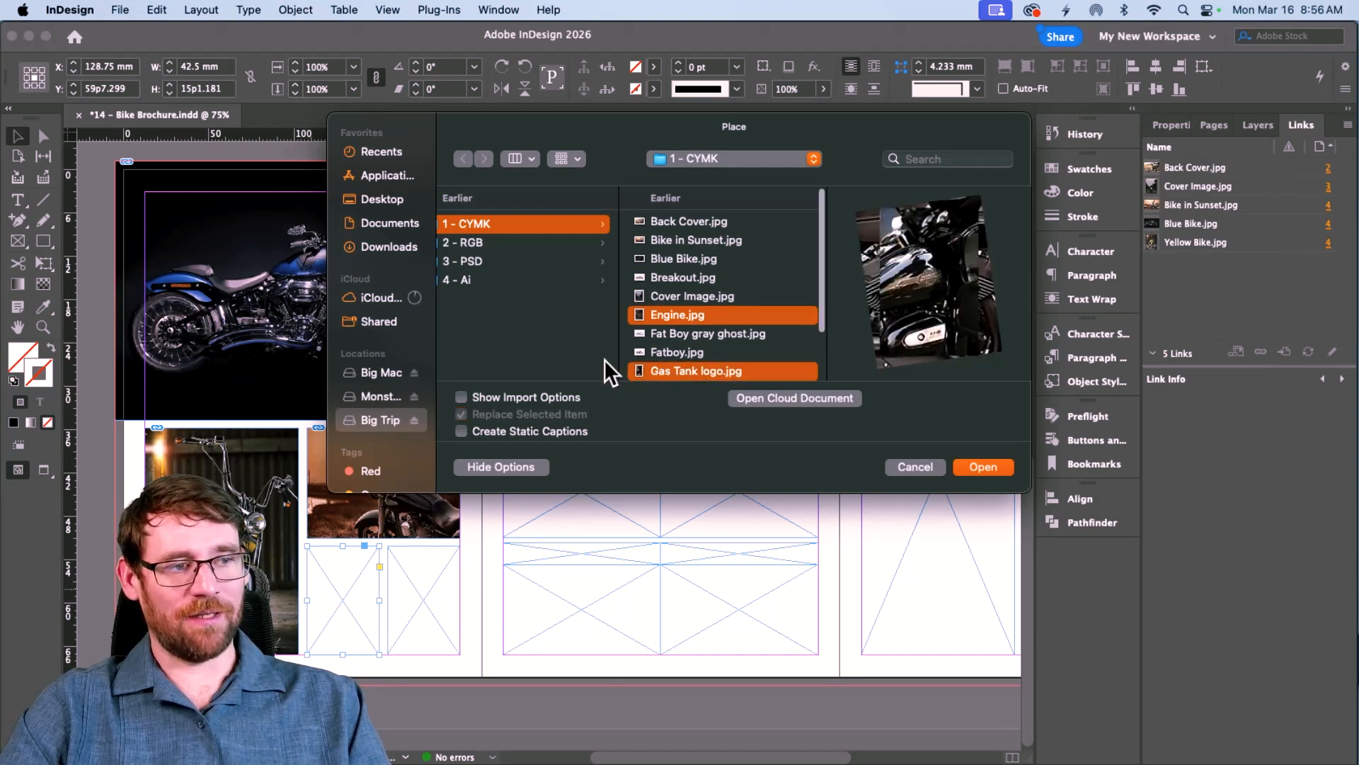
pyautogui.click(981, 467)
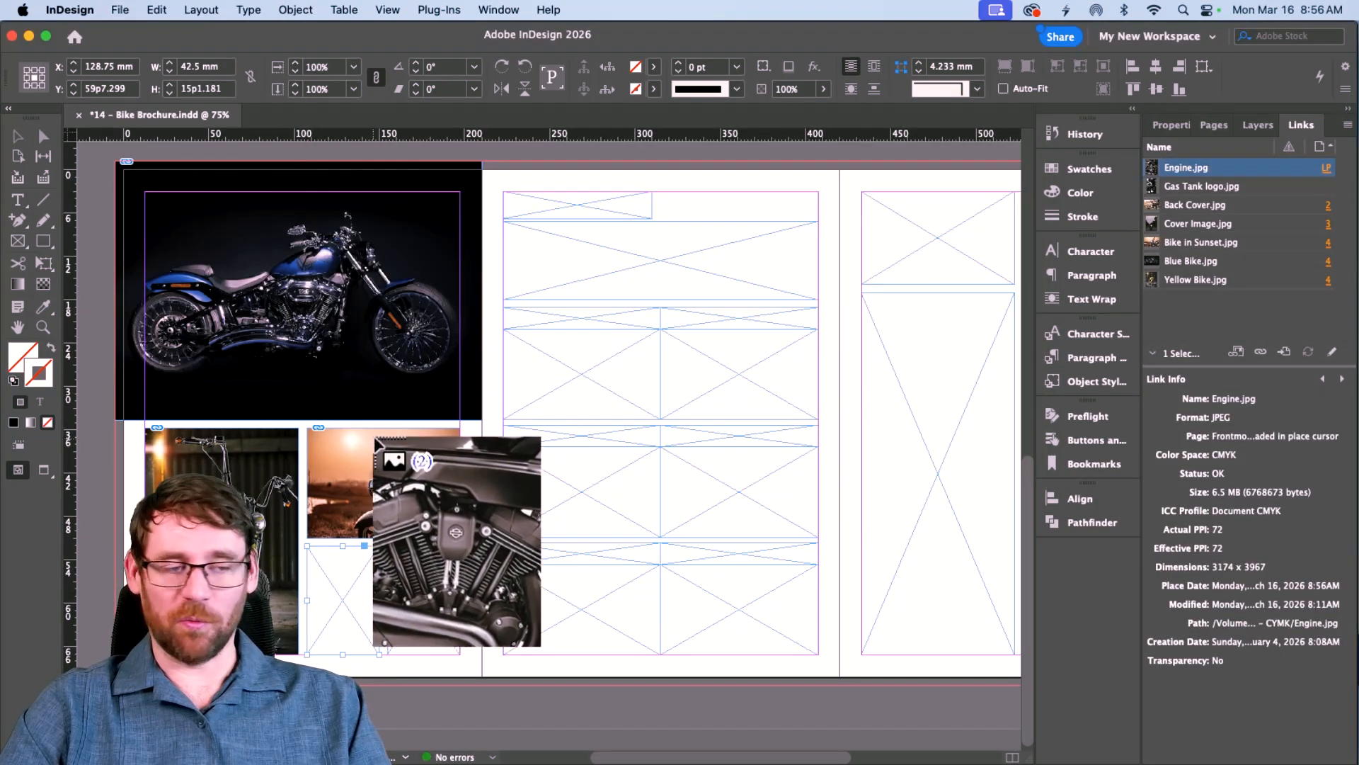
pyautogui.click(413, 592)
pyautogui.click(342, 579)
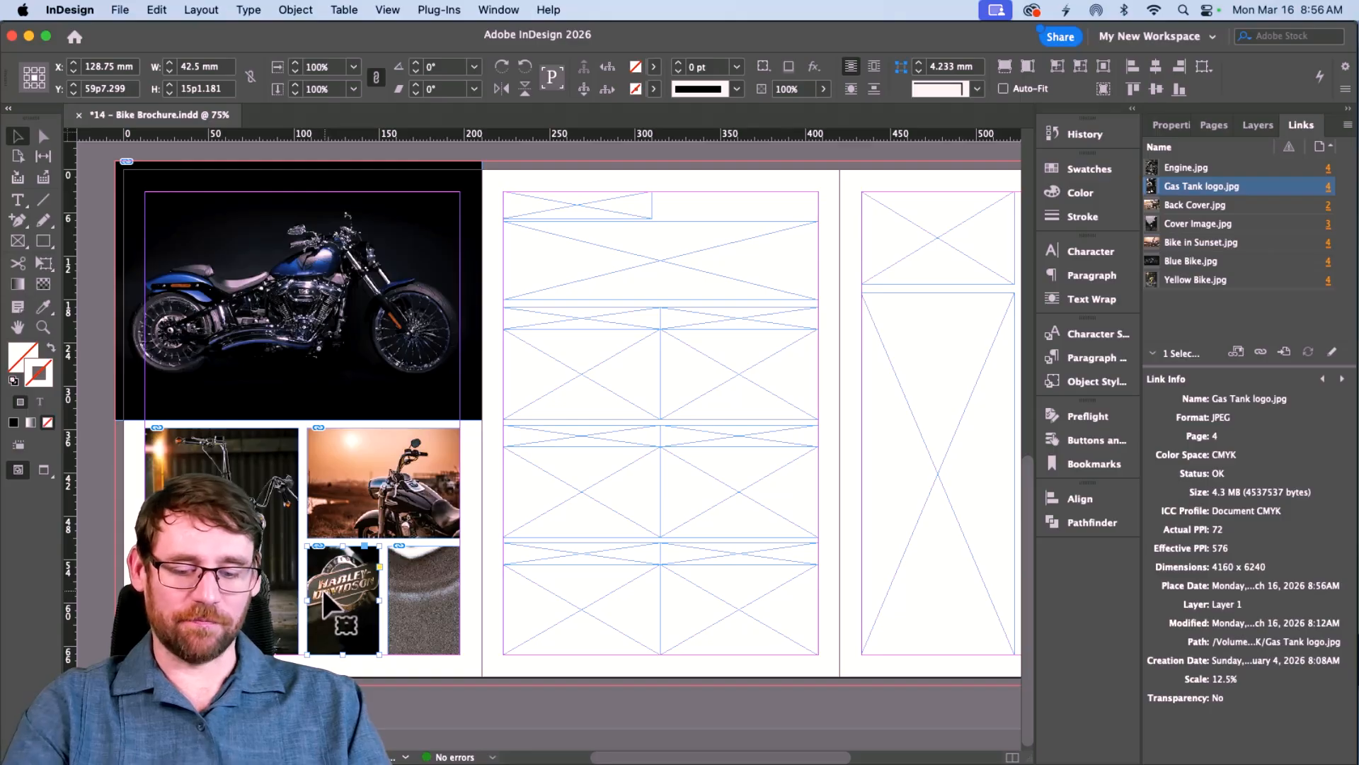
# Step: Fit the gas tank and engine pictures with Fill Frame Proportionally and deselect them
pyautogui.press('super+alt+shift+c')
pyautogui.click(425, 588)
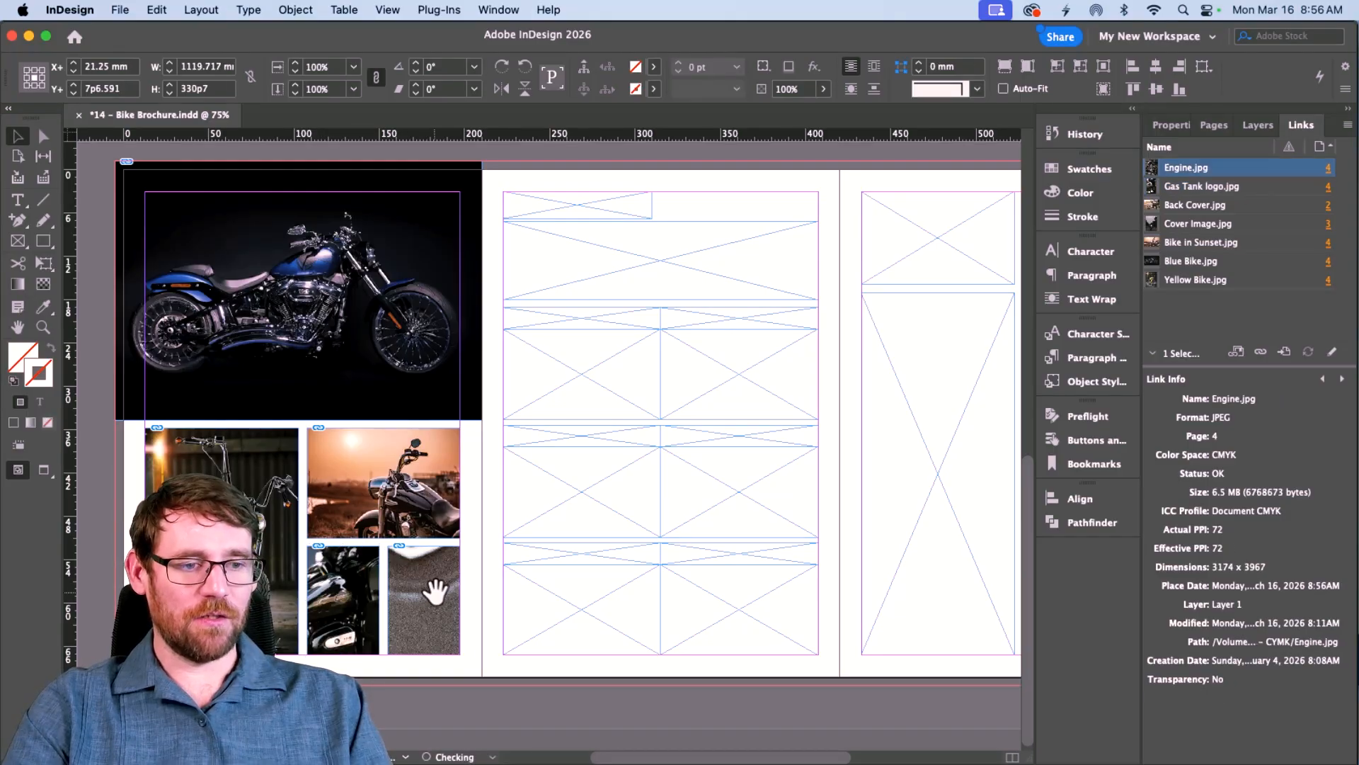
pyautogui.press('super+alt+shift+c')
pyautogui.click(478, 576)
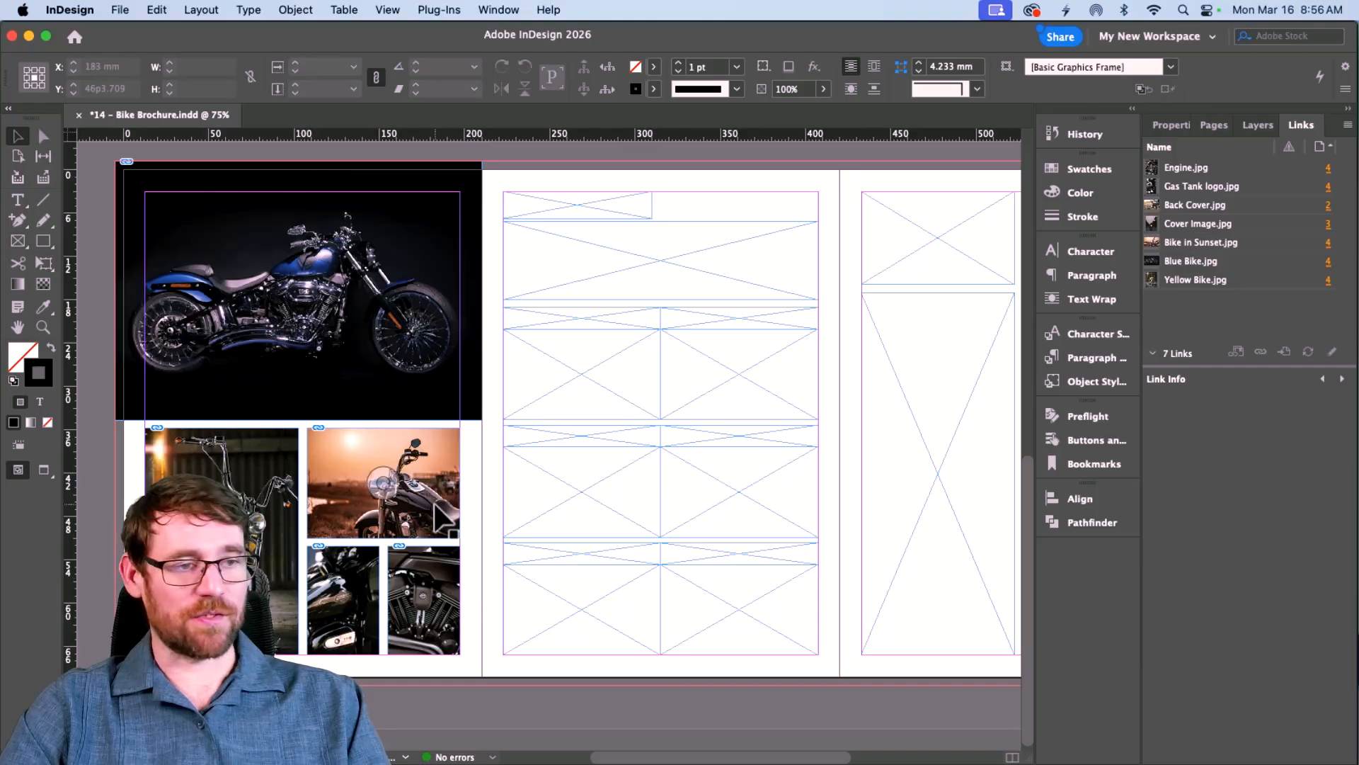
# Step: Place Fatboy.jpg into the left image frame of page 5's first bike row
pyautogui.hscroll(5, 436, 507)
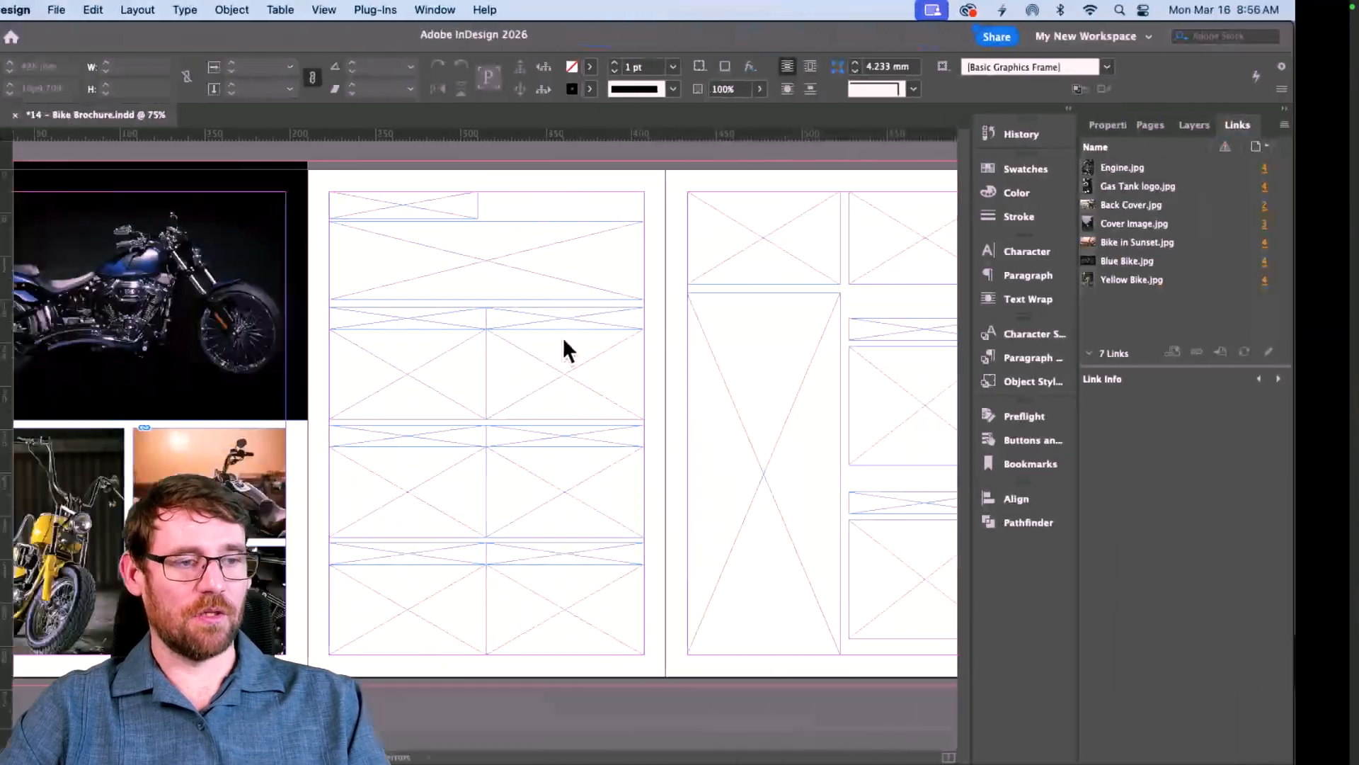
pyautogui.click(453, 368)
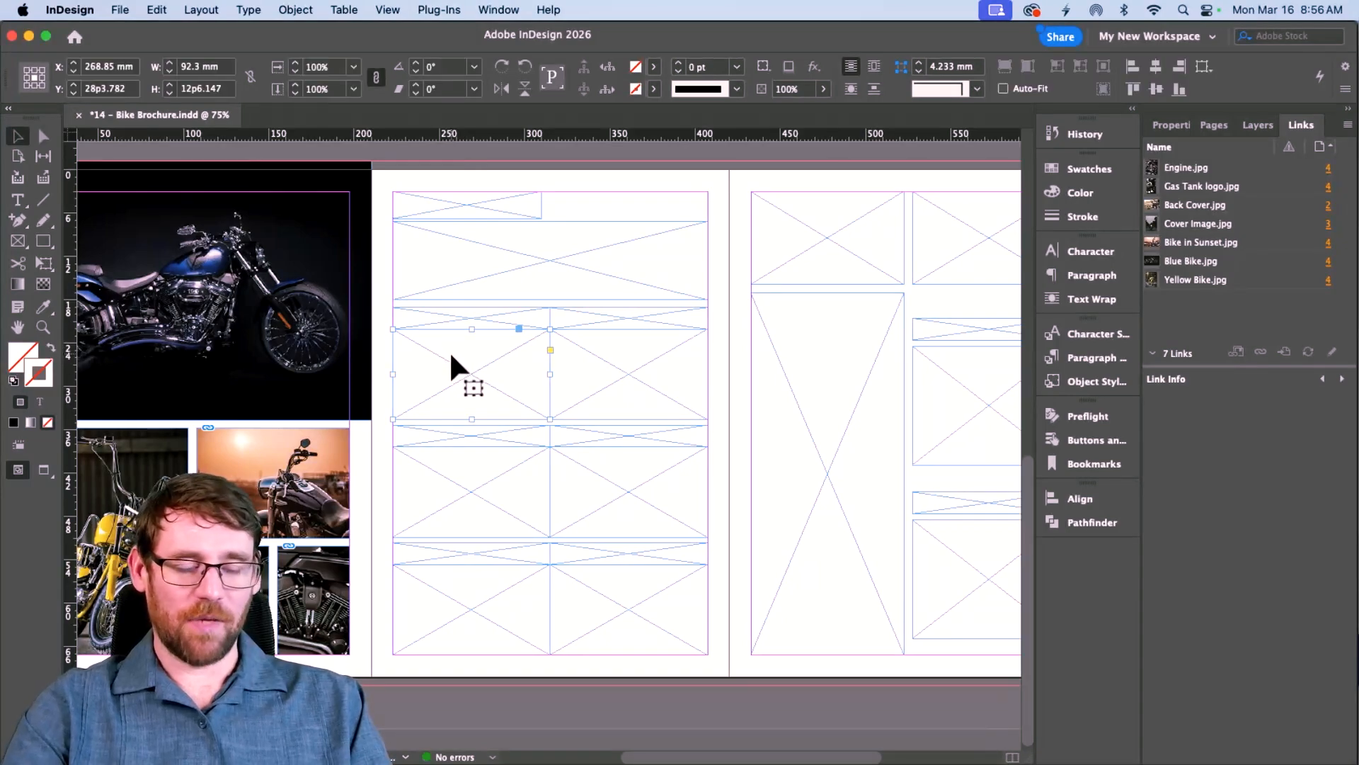
pyautogui.press('super+d')
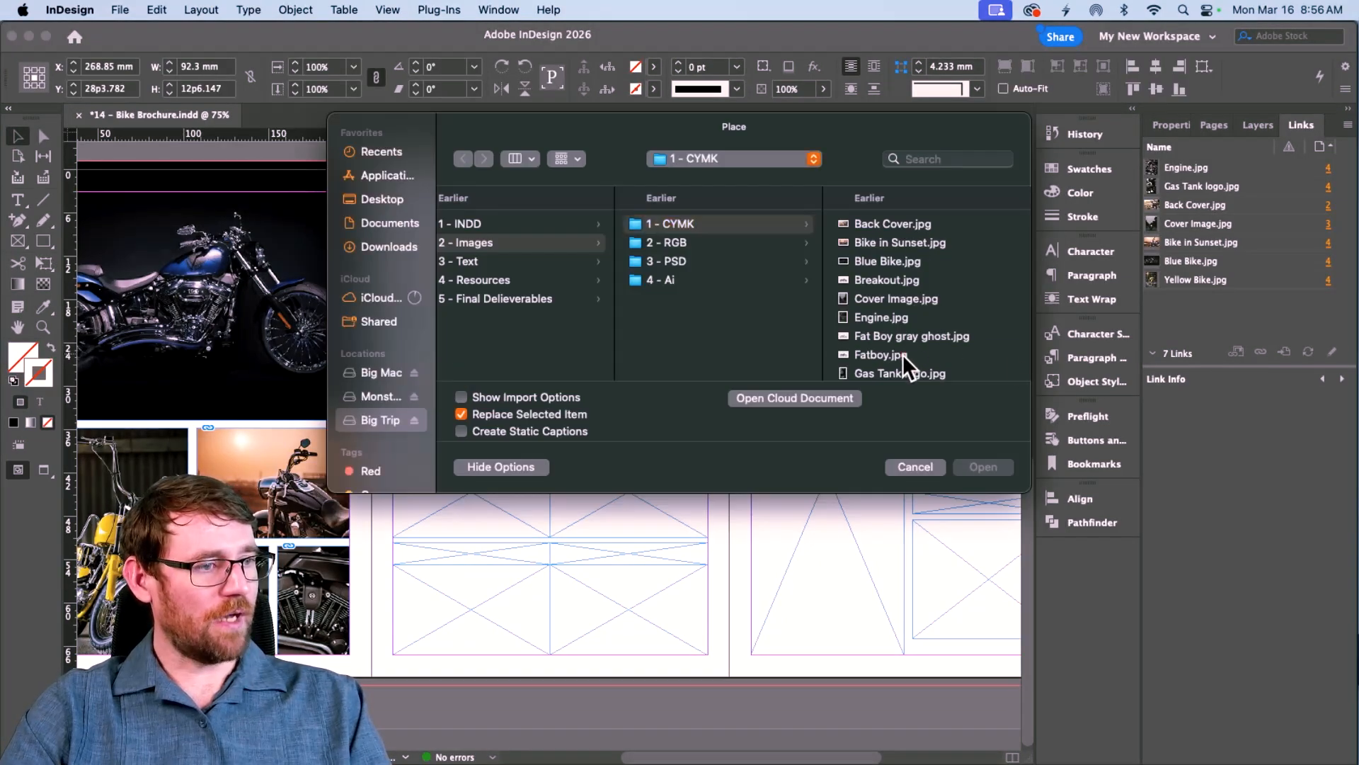
pyautogui.click(903, 354)
pyautogui.click(976, 467)
# Step: Place Fat Boy gray ghost.jpg into the empty frame beside the Fatboy picture on page 5
pyautogui.click(631, 380)
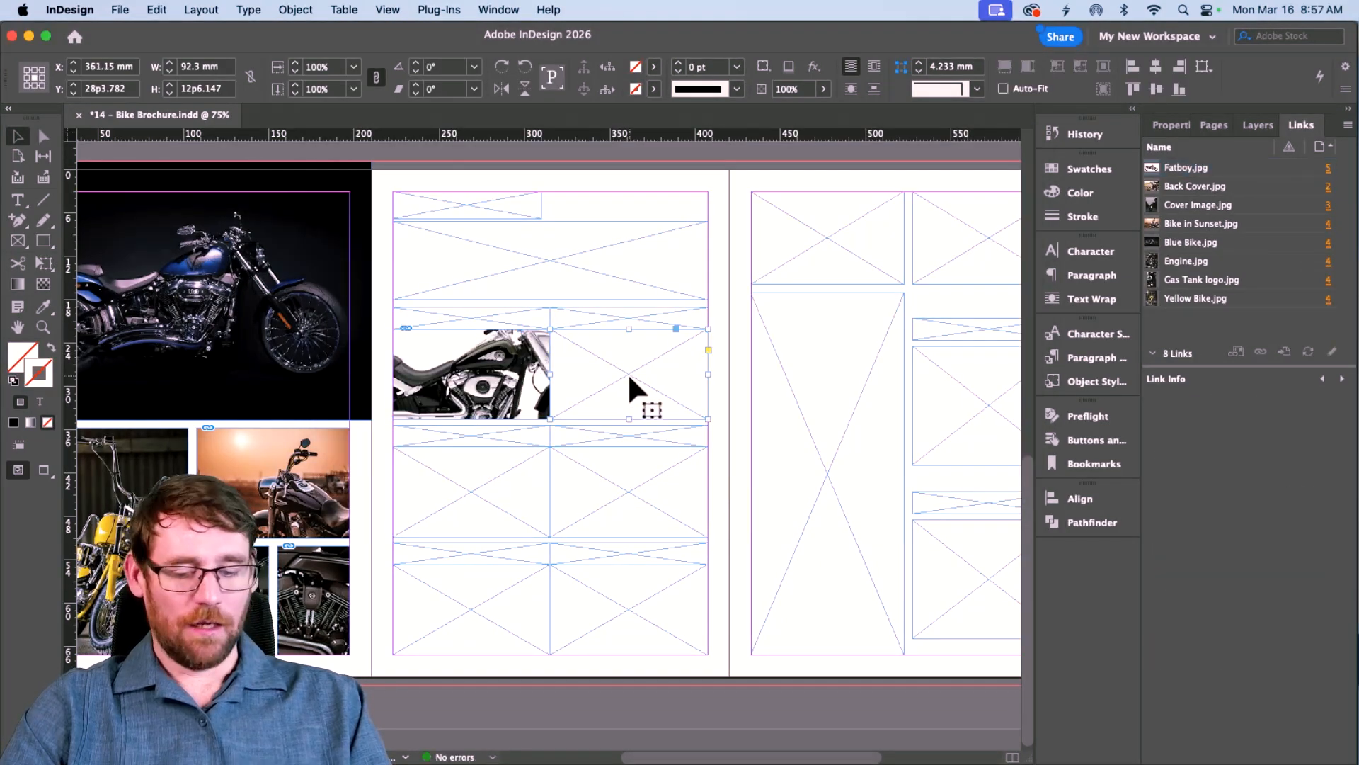
pyautogui.press('super+d')
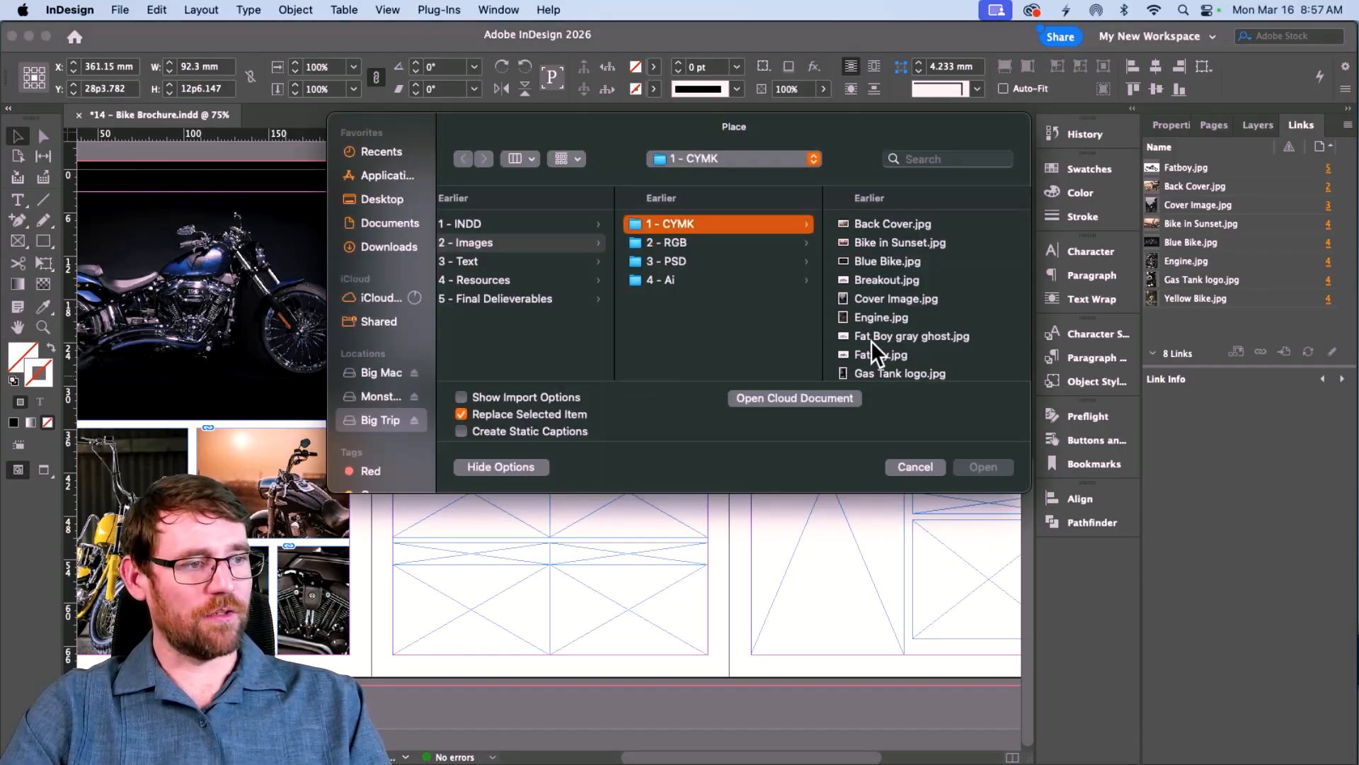
pyautogui.click(903, 337)
pyautogui.click(981, 465)
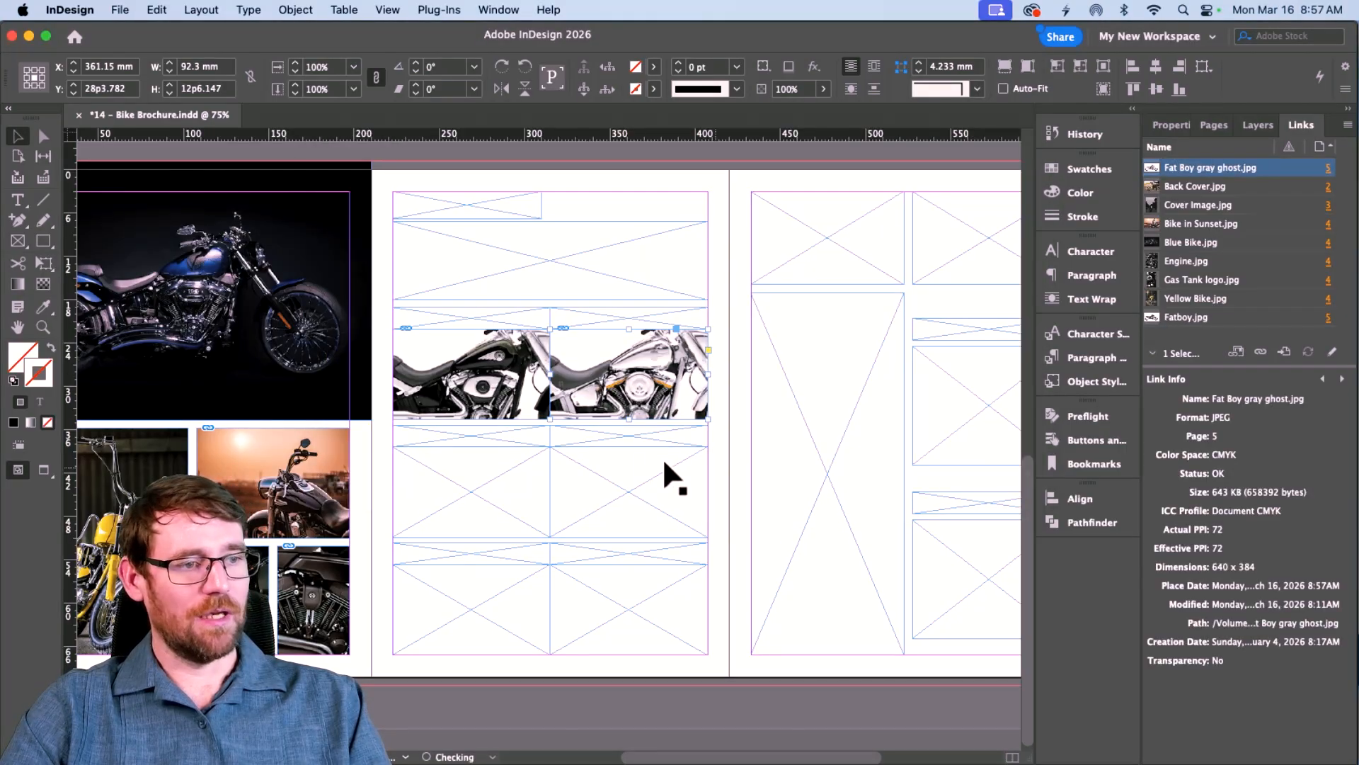
# Step: Fit both Fat Boy pictures on page 5 with Fit Content Proportionally and deselect them
pyautogui.keyDown('shift'); pyautogui.click(528, 411); pyautogui.keyUp('shift')
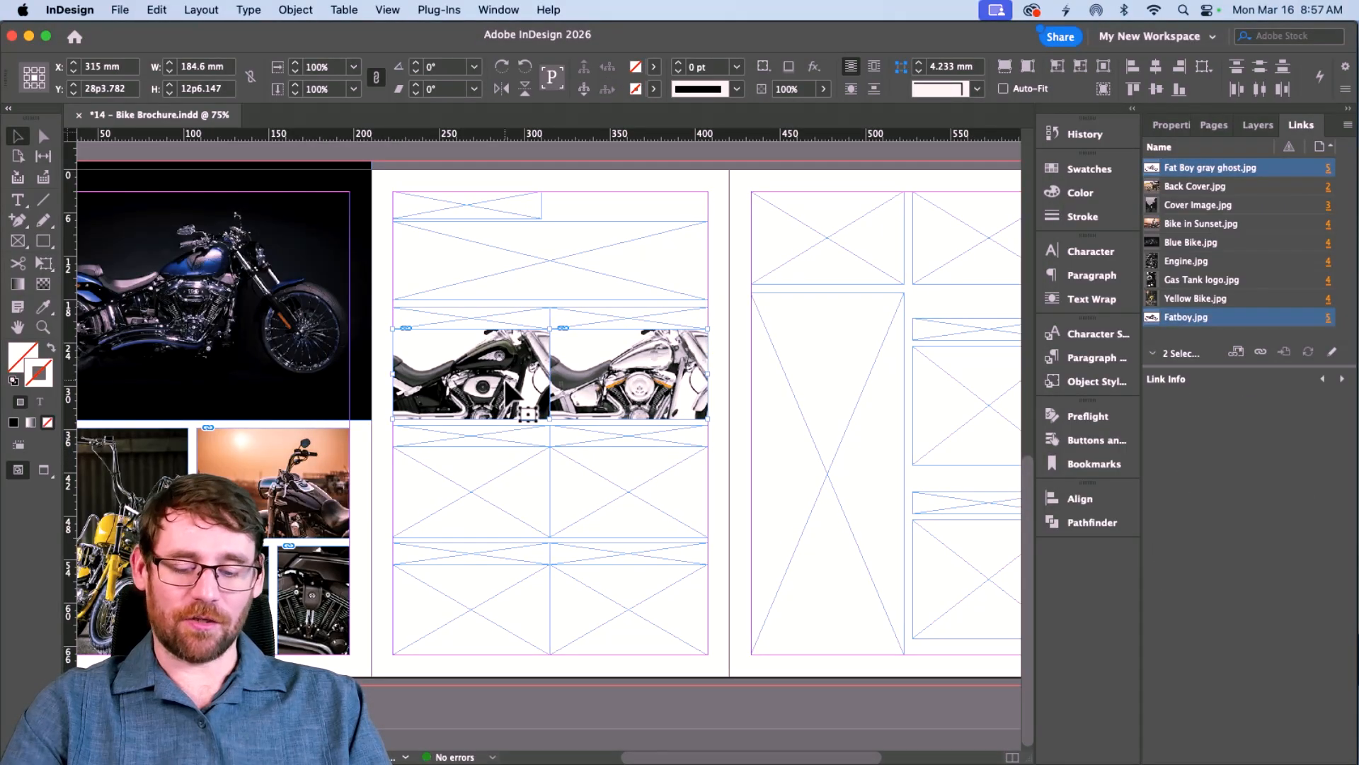
pyautogui.press('super+alt+shift+e')
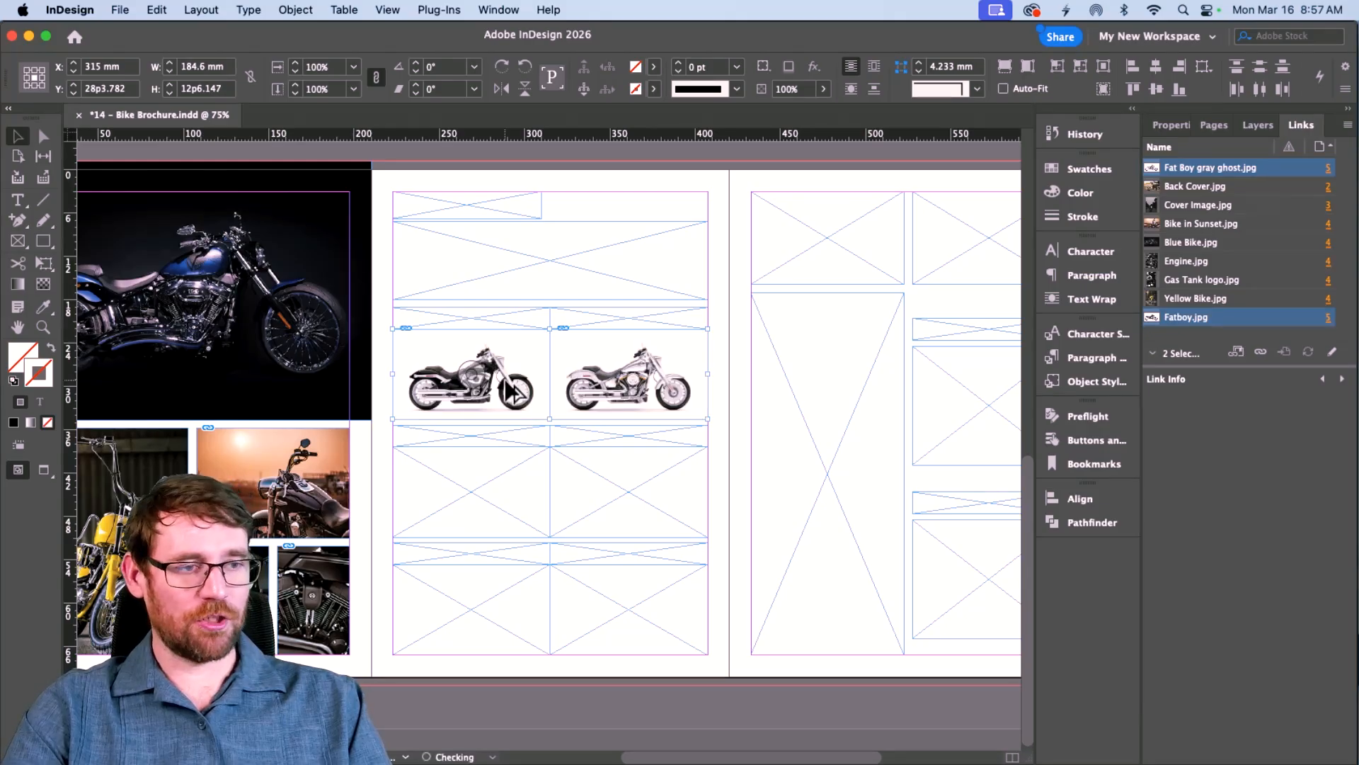
pyautogui.click(379, 394)
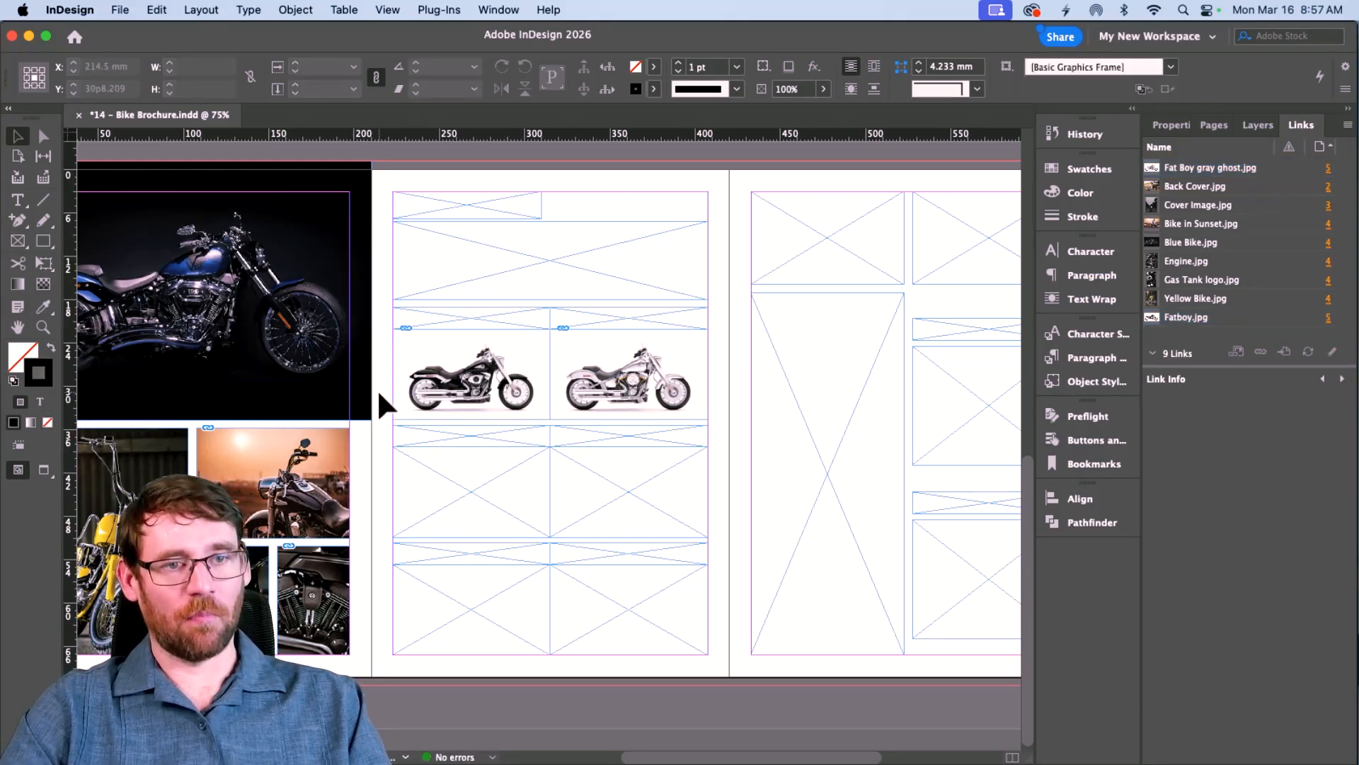
# Step: Draw a rectangle about 209 mm wide covering all of page 5, with a black fill and no stroke
pyautogui.click(43, 241)
pyautogui.moveTo(374, 167); pyautogui.dragTo(730, 676)
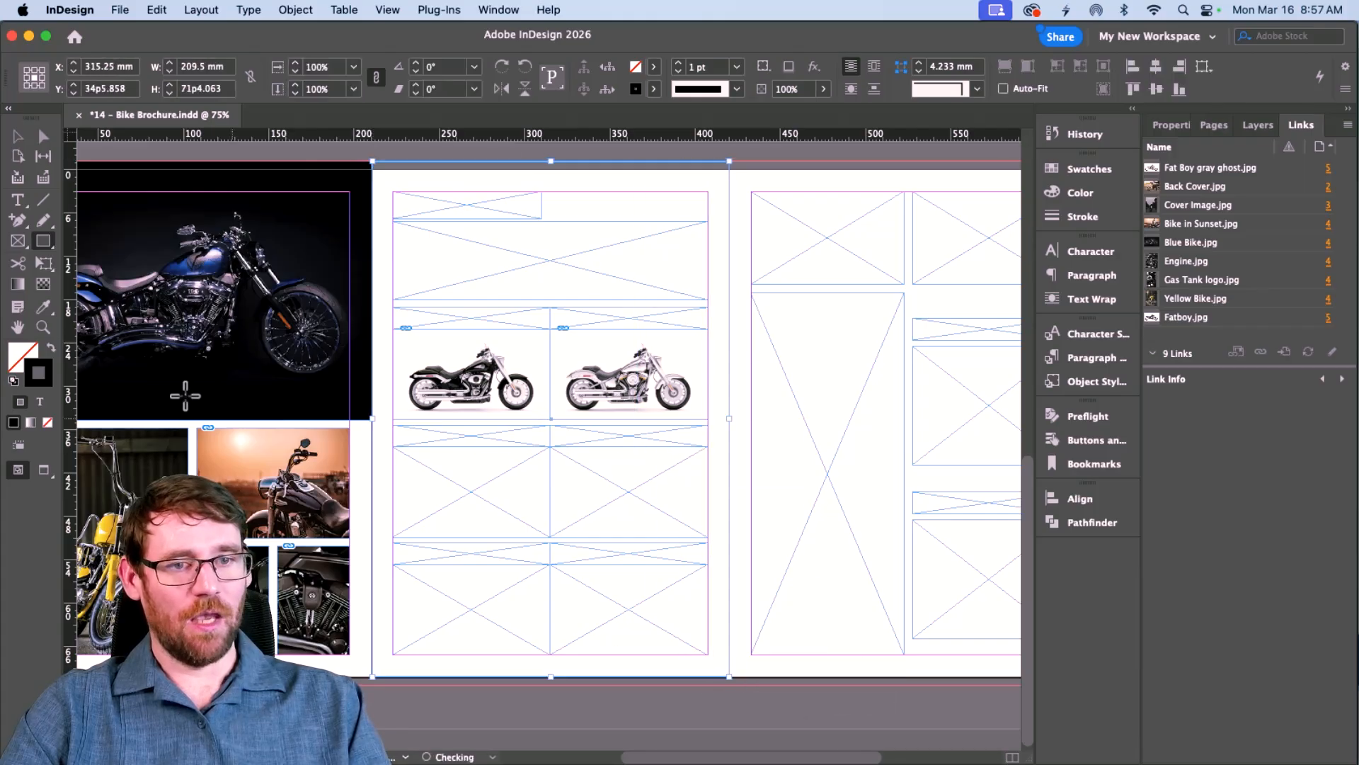
pyautogui.click(49, 343)
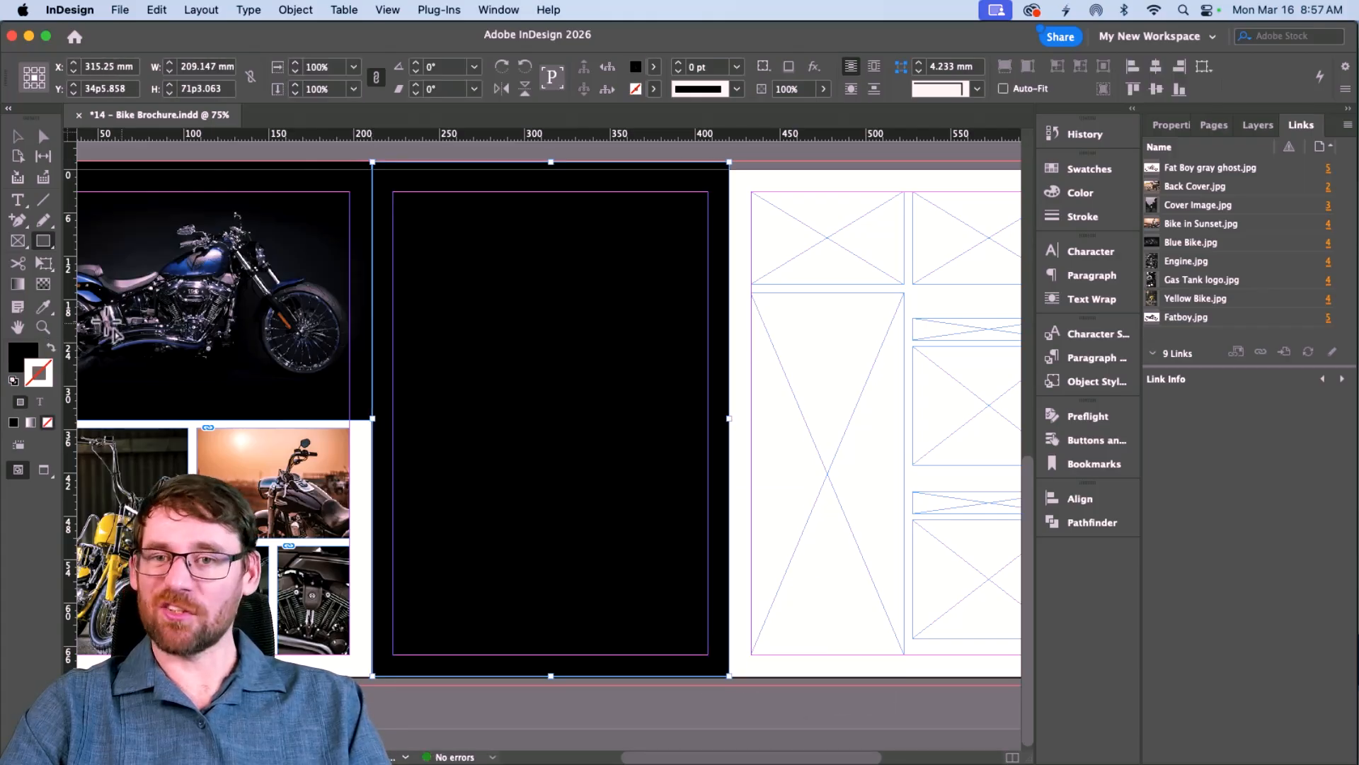
# Step: Send the black rectangle covering page 5 to the back, behind all of the page's frames and pictures
pyautogui.press('alt+super+[')
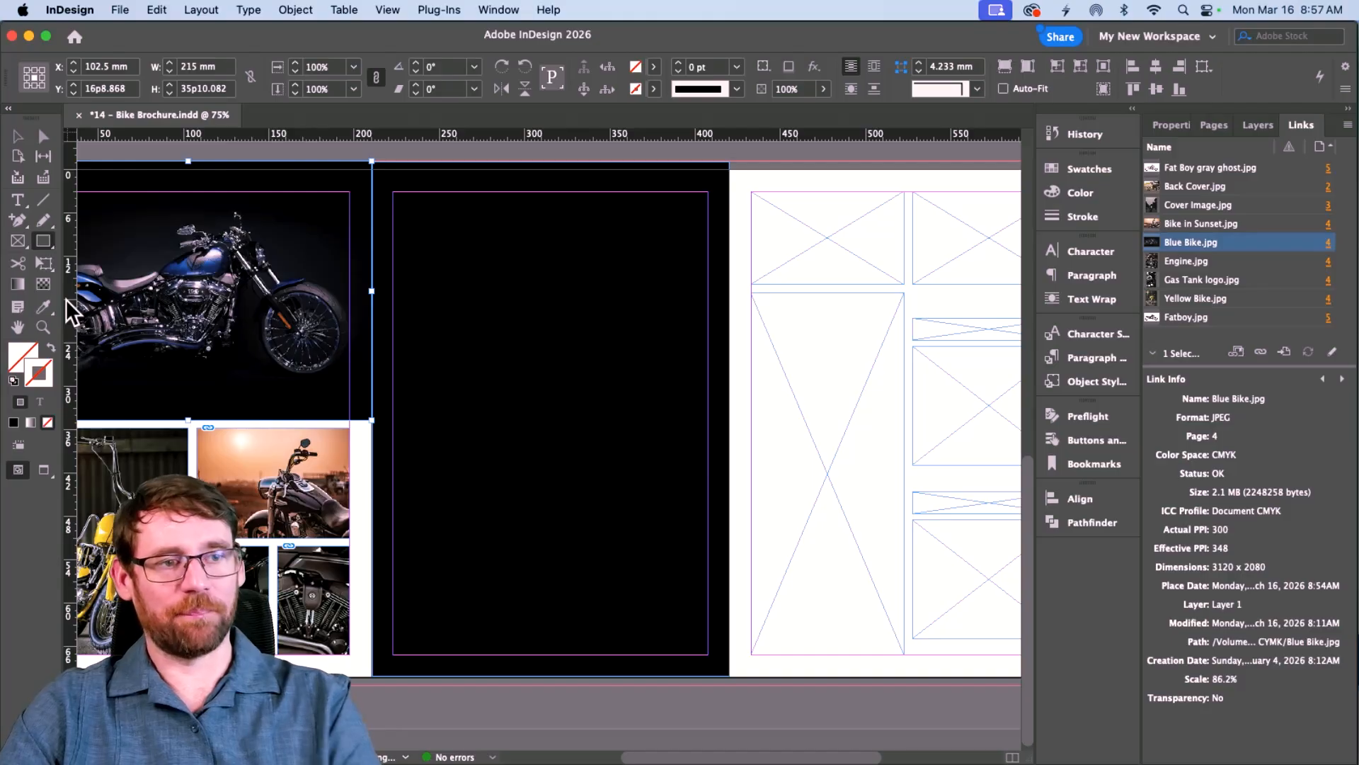
pyautogui.press('shift+super+a')
pyautogui.press('v')
pyautogui.click(571, 298)
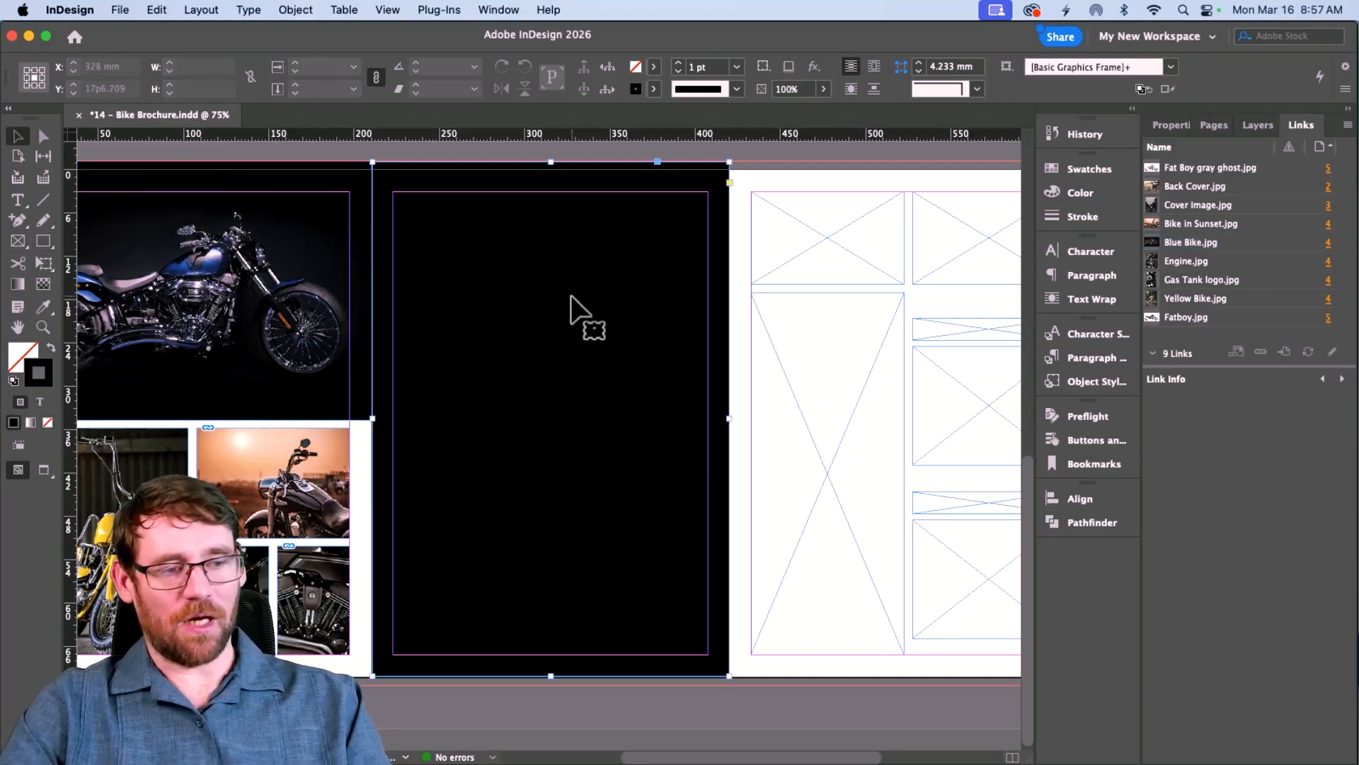
pyautogui.press('shift+super+[')
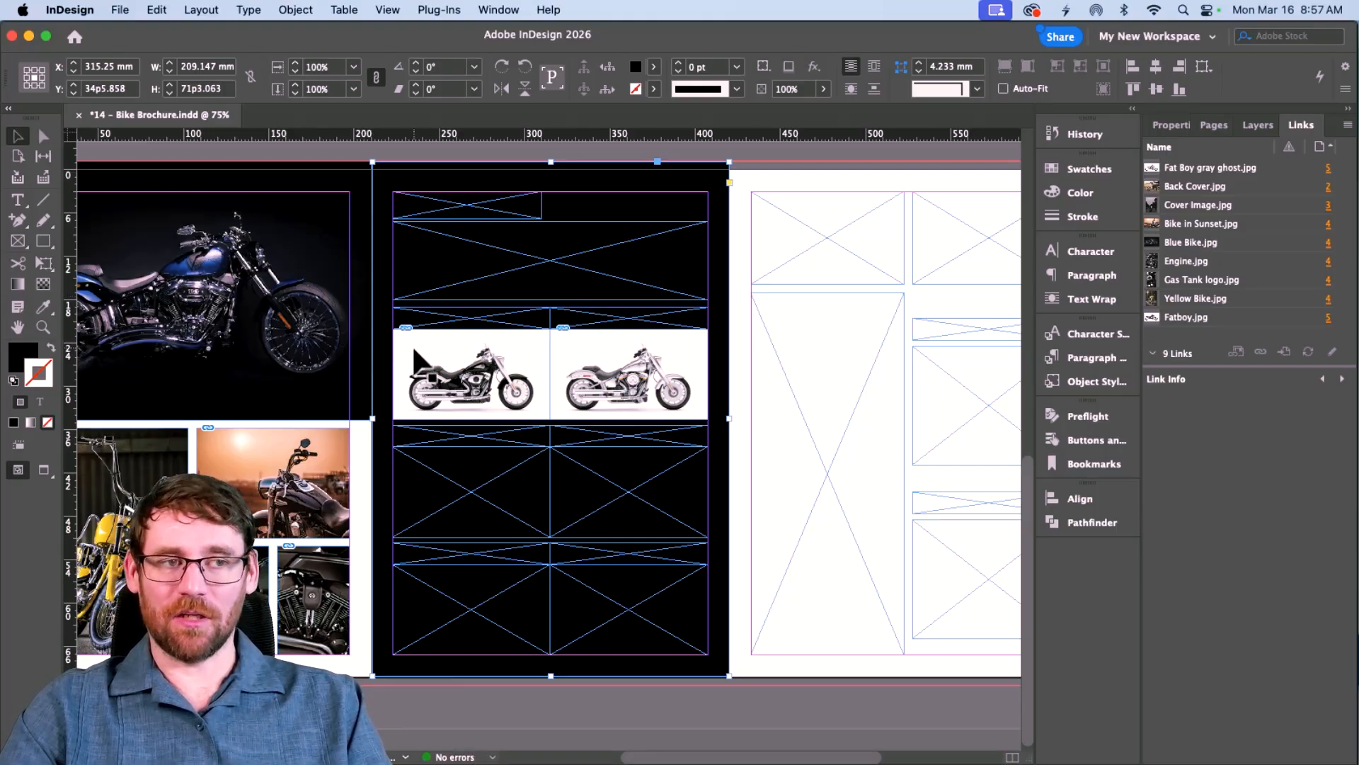
# Step: Delete the black background rectangle from page 5
pyautogui.press('Delete')
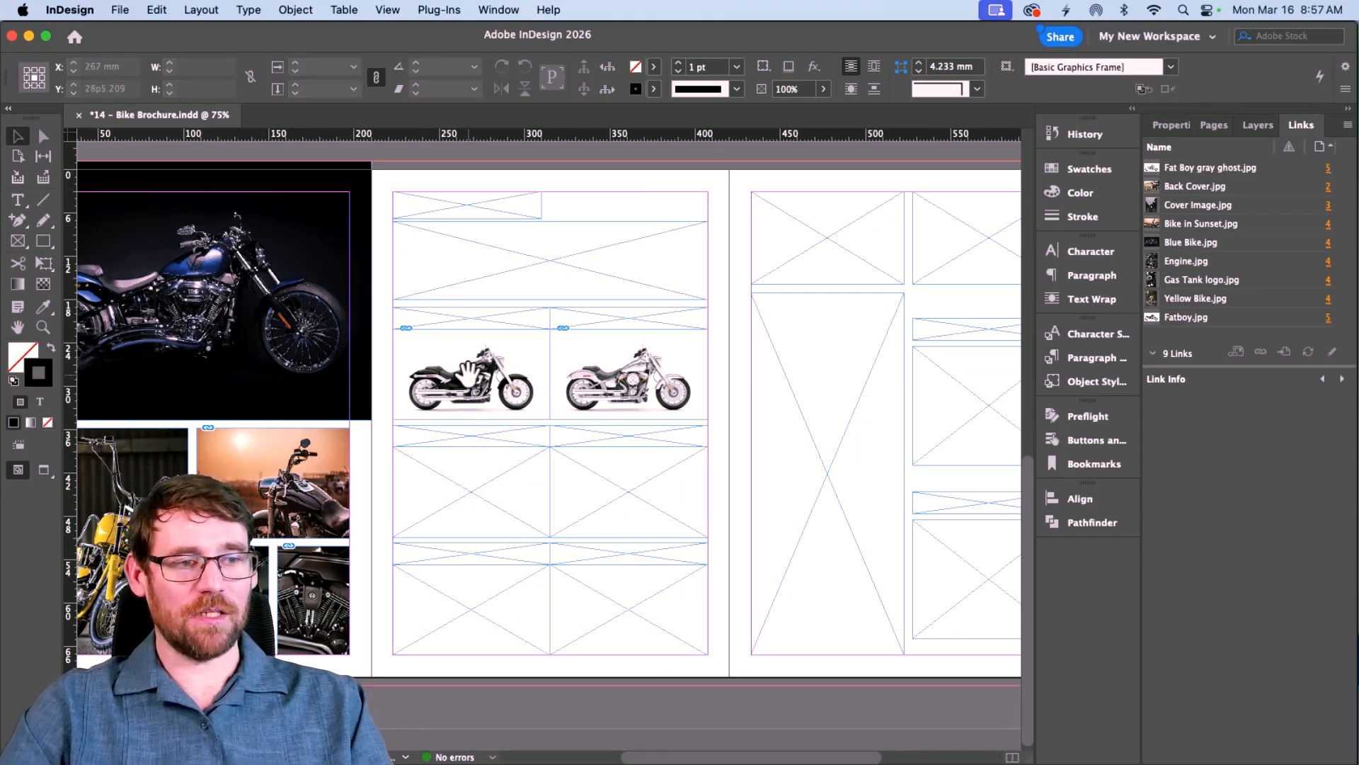
pyautogui.click(427, 352)
pyautogui.click(585, 342)
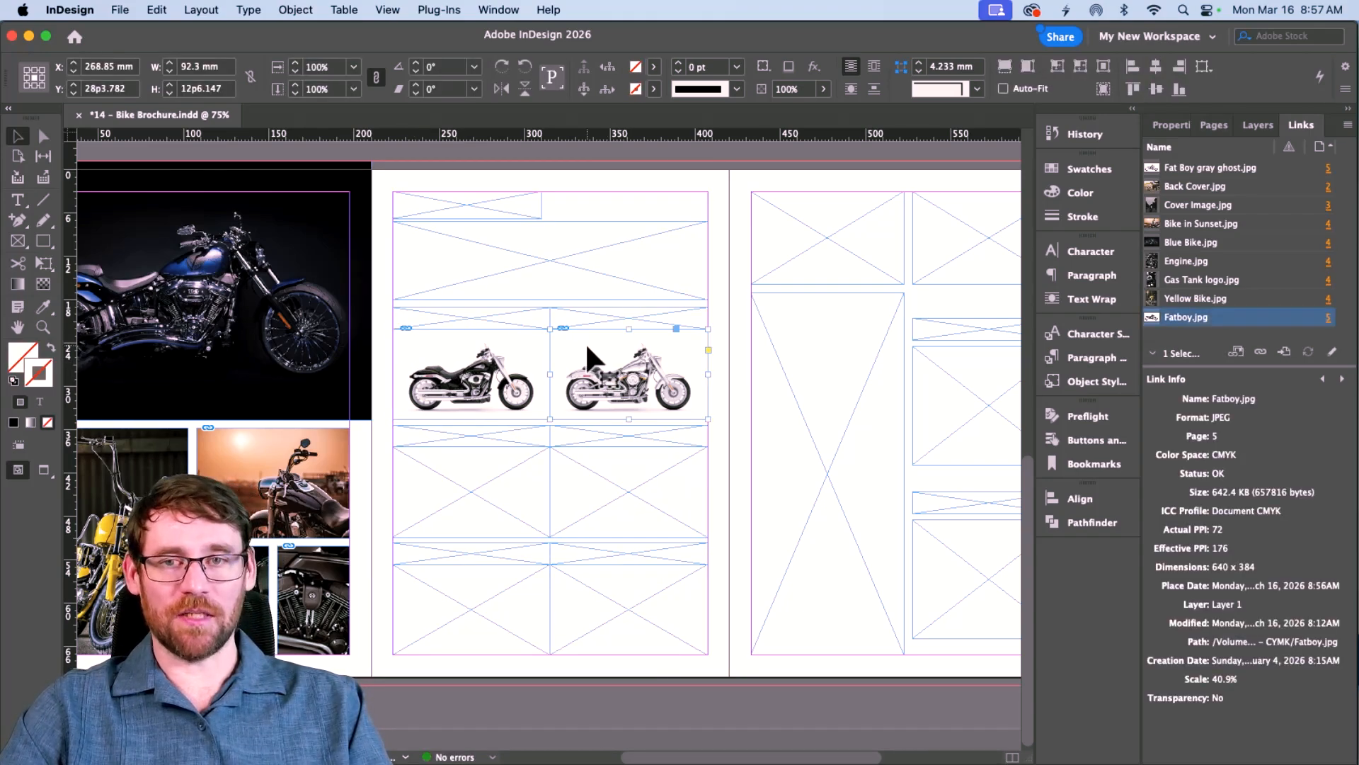
# Step: Replace the black Fat Boy picture on page 5 with Fatboy.psd from the 3 - PSD images folder
pyautogui.click(437, 347)
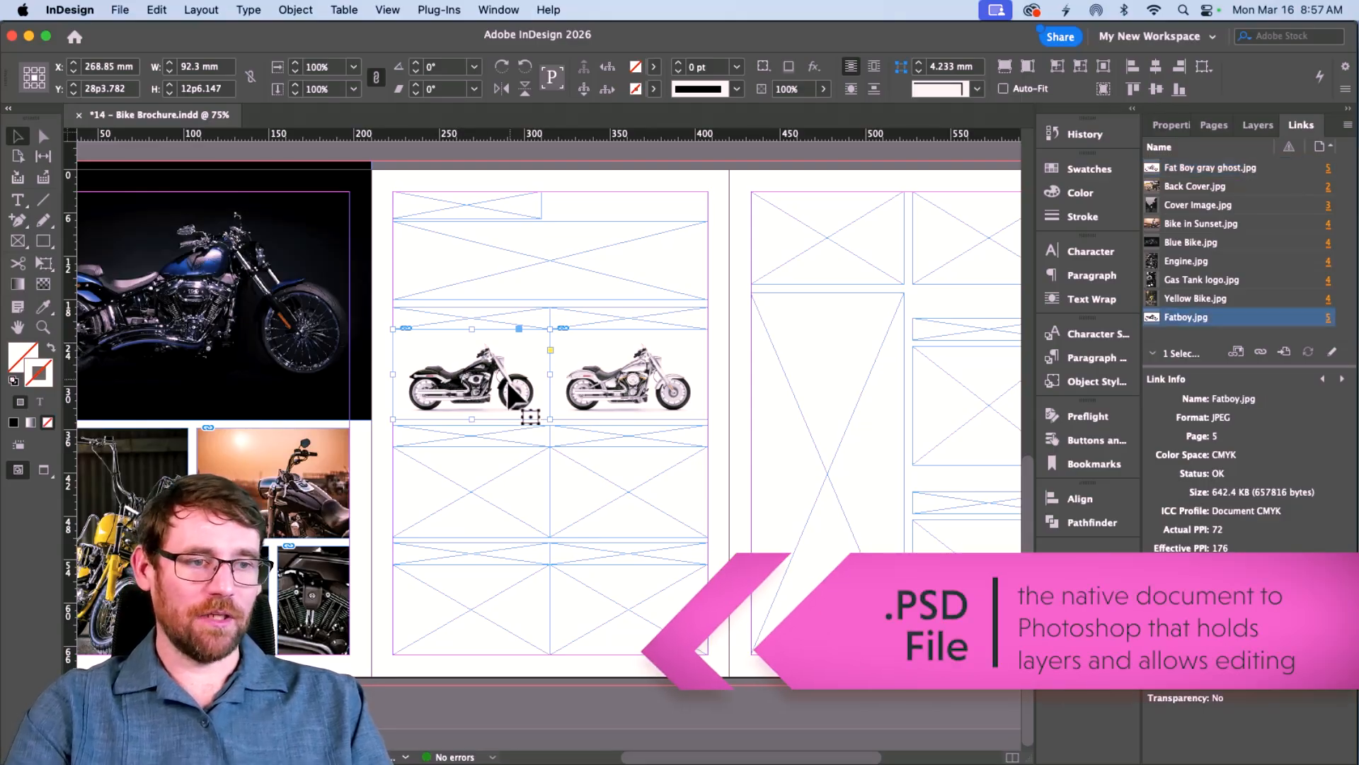
pyautogui.press('super+d')
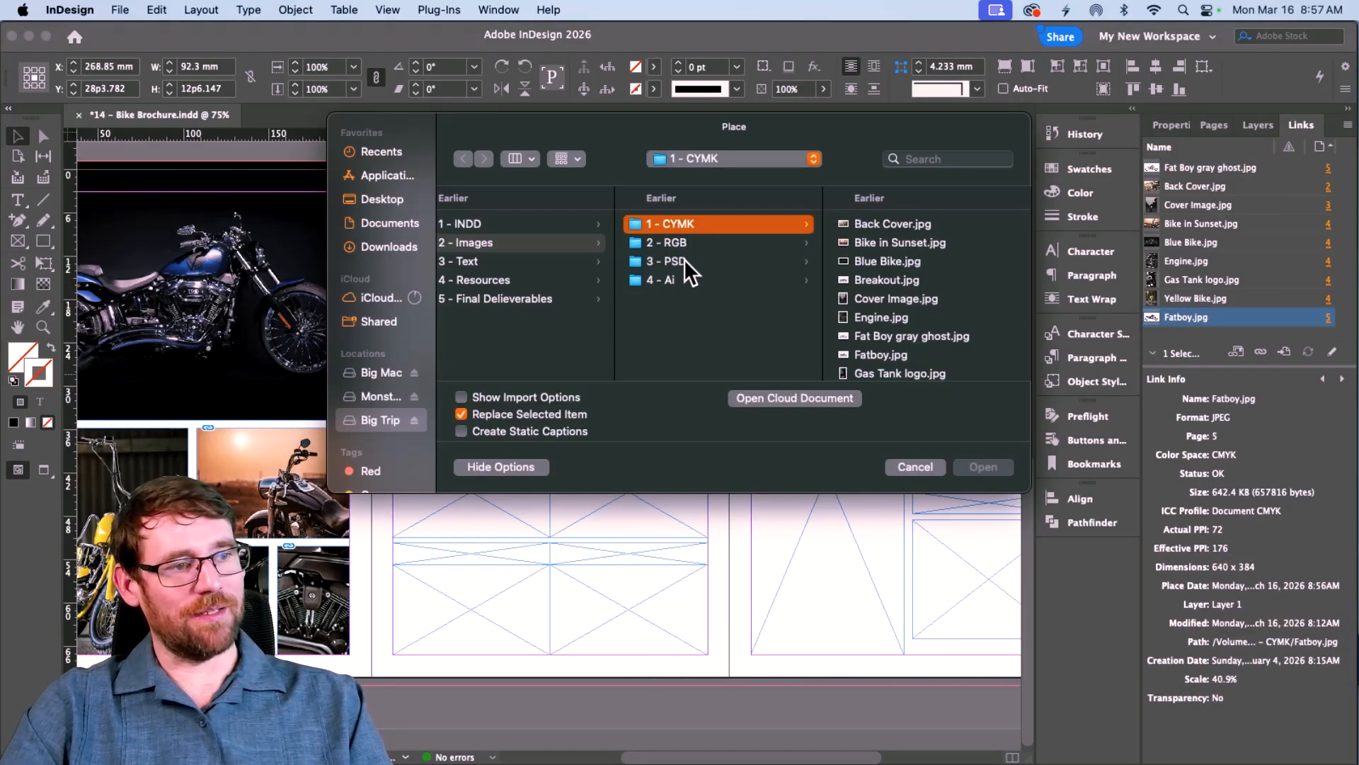
pyautogui.click(684, 260)
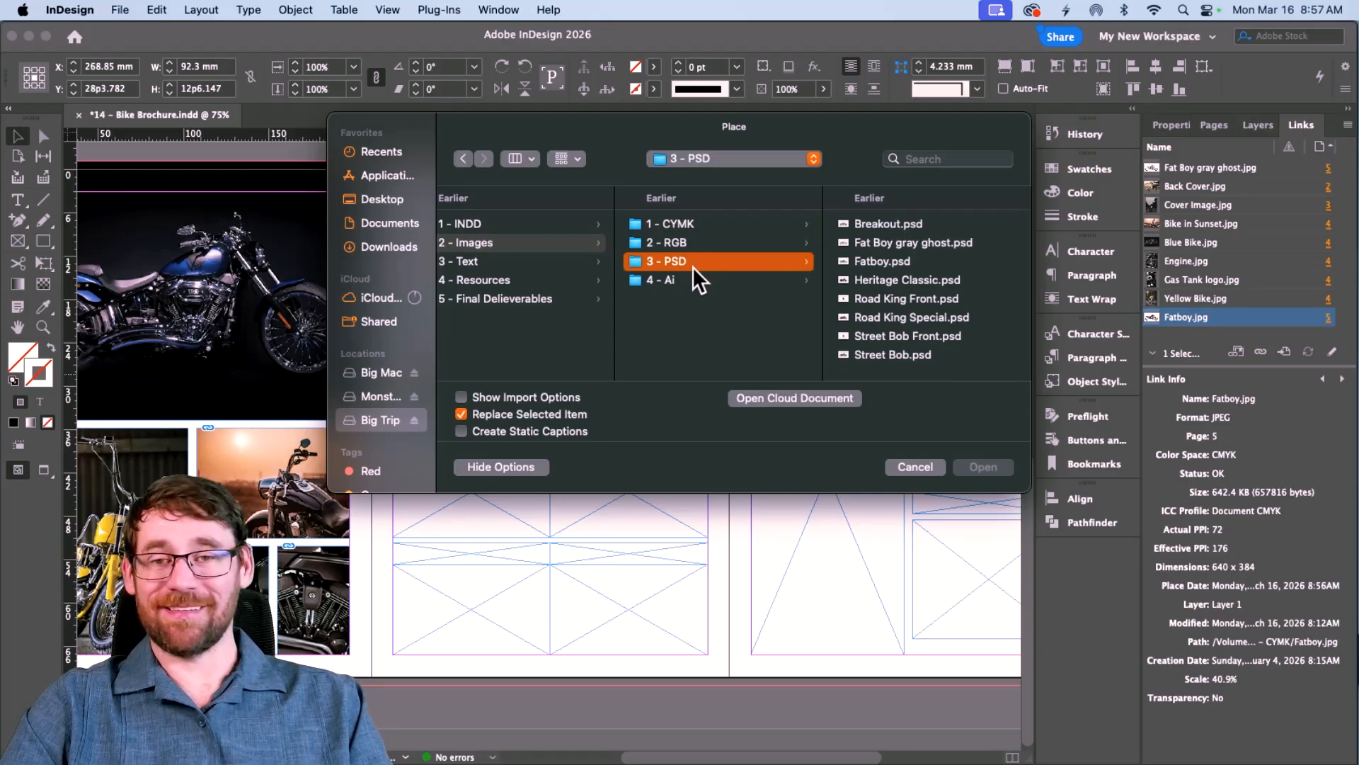
pyautogui.click(883, 261)
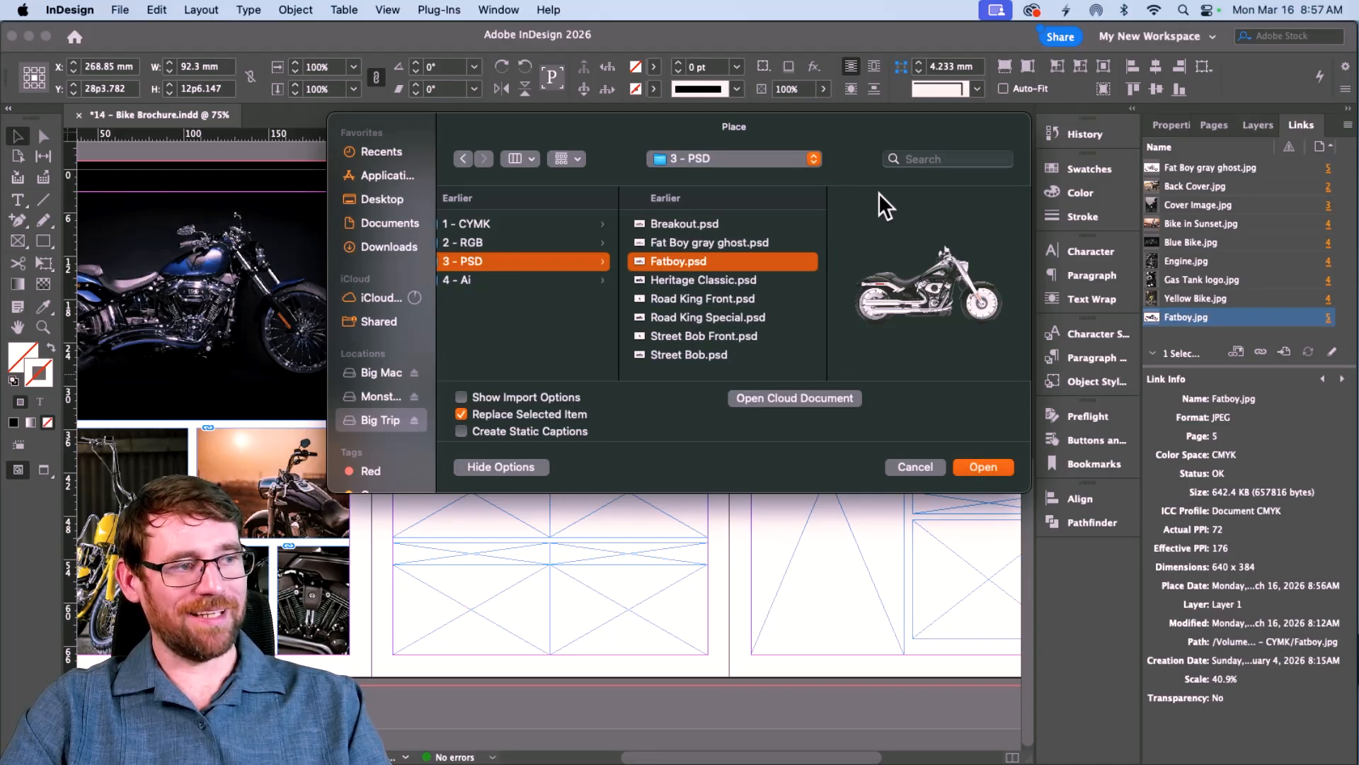
pyautogui.click(983, 467)
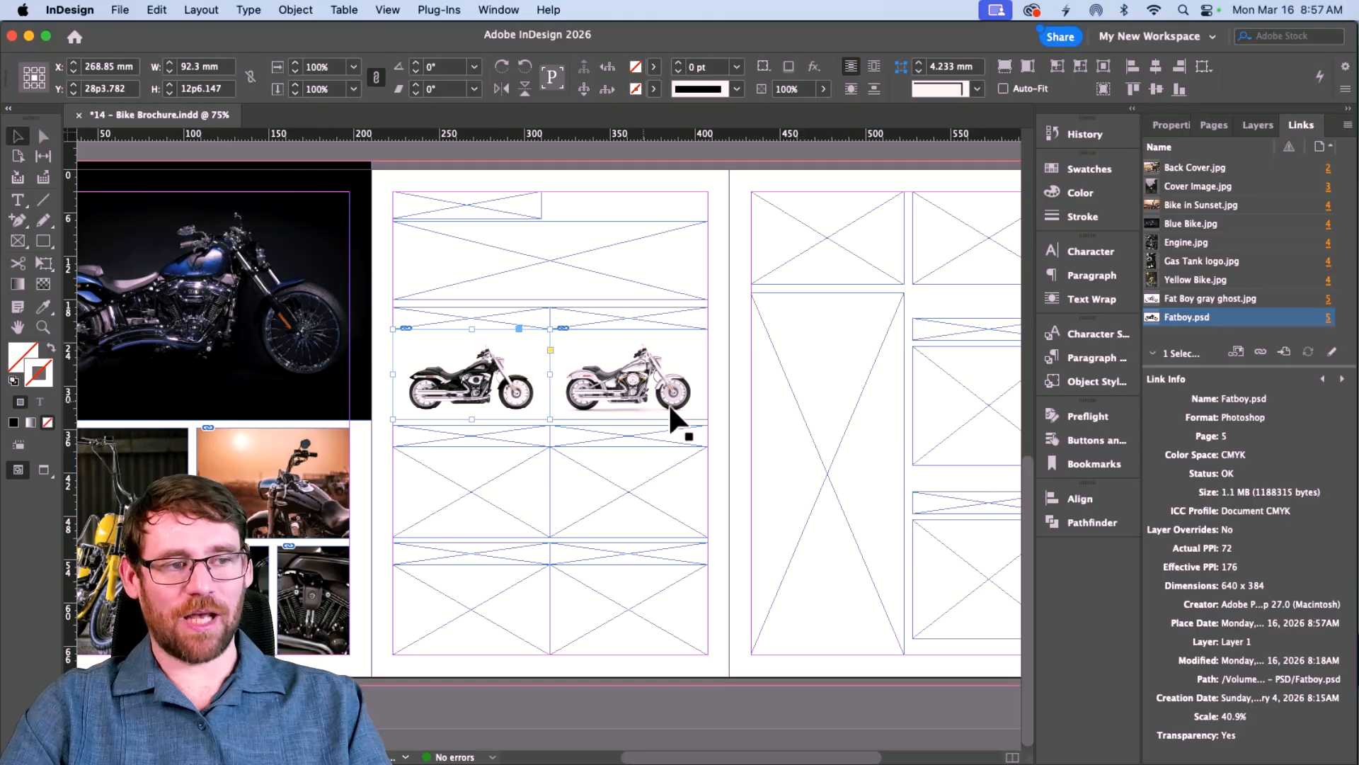
# Step: Replace the gray Fat Boy picture on page 5 with Fat Boy gray ghost.psd
pyautogui.click(592, 381)
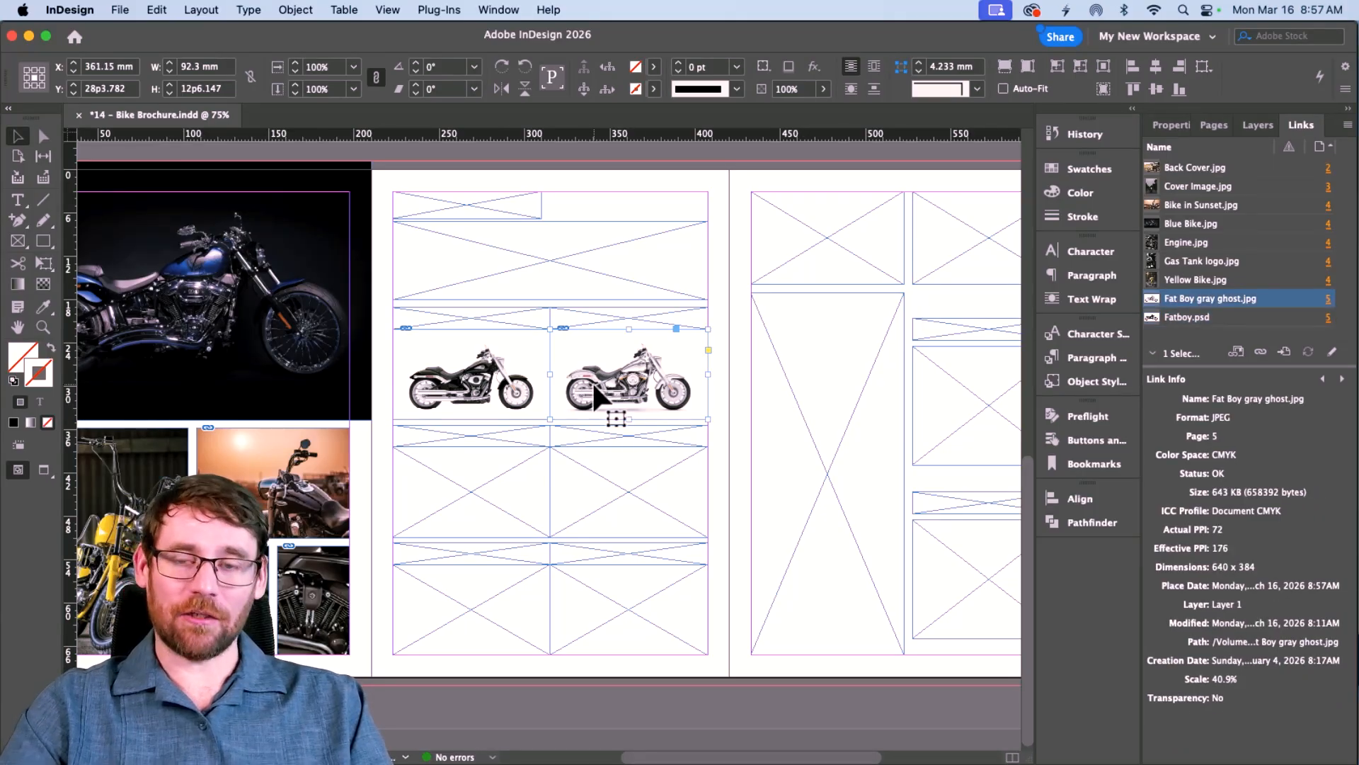
pyautogui.press('super+d')
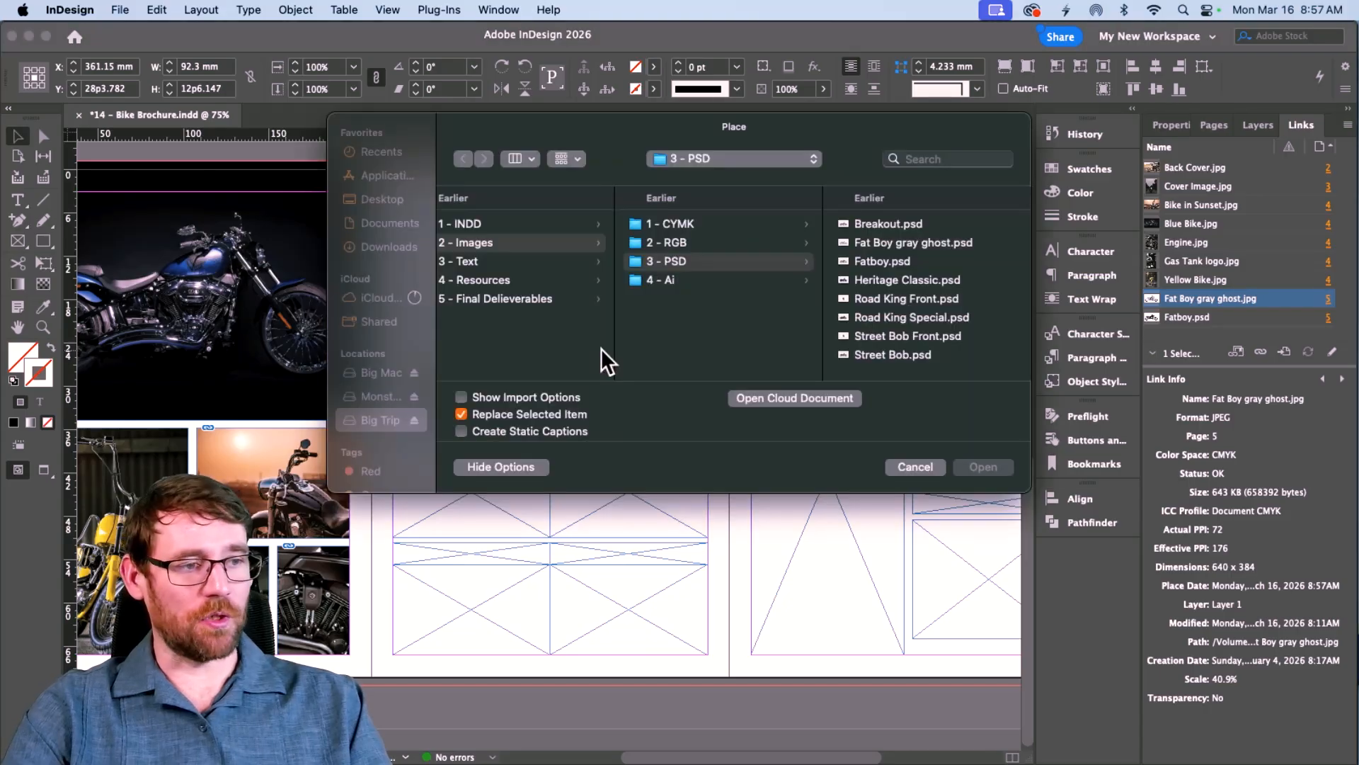
pyautogui.click(918, 245)
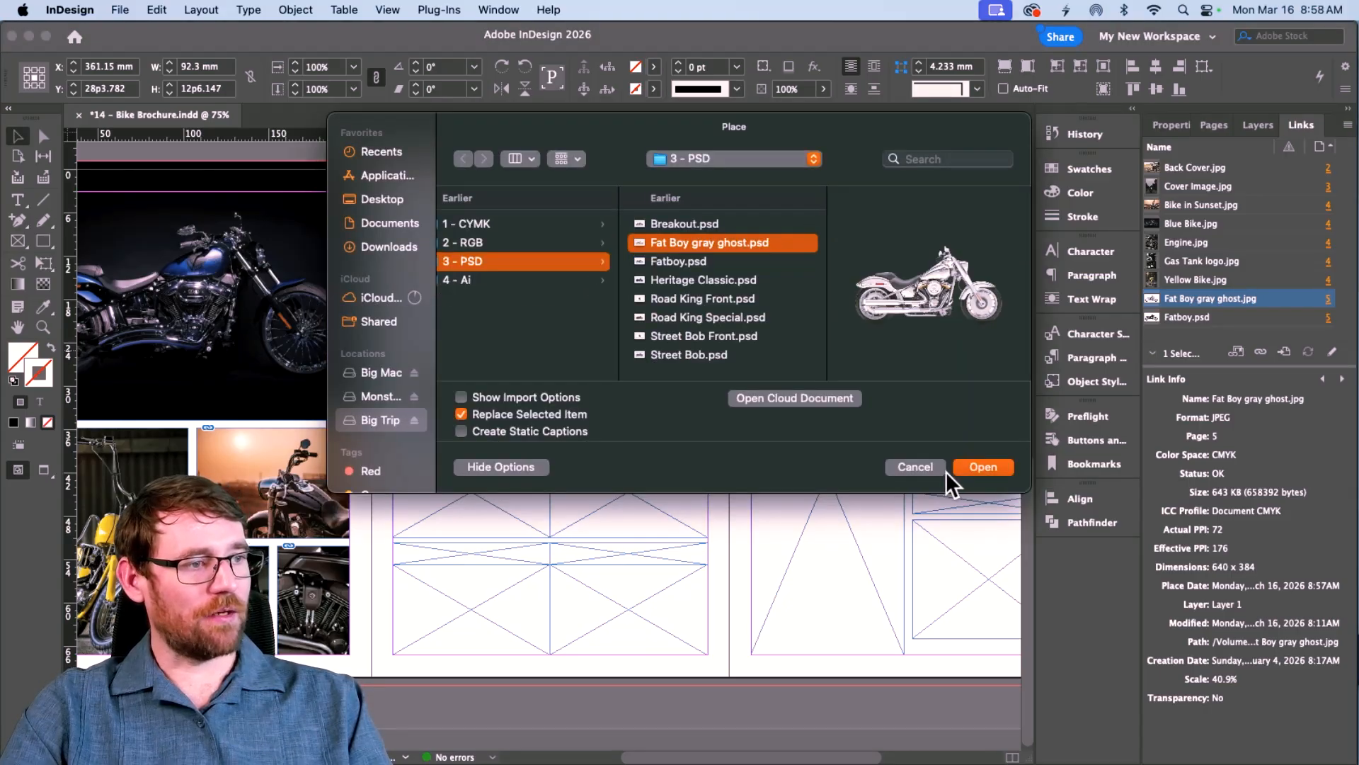
pyautogui.click(974, 463)
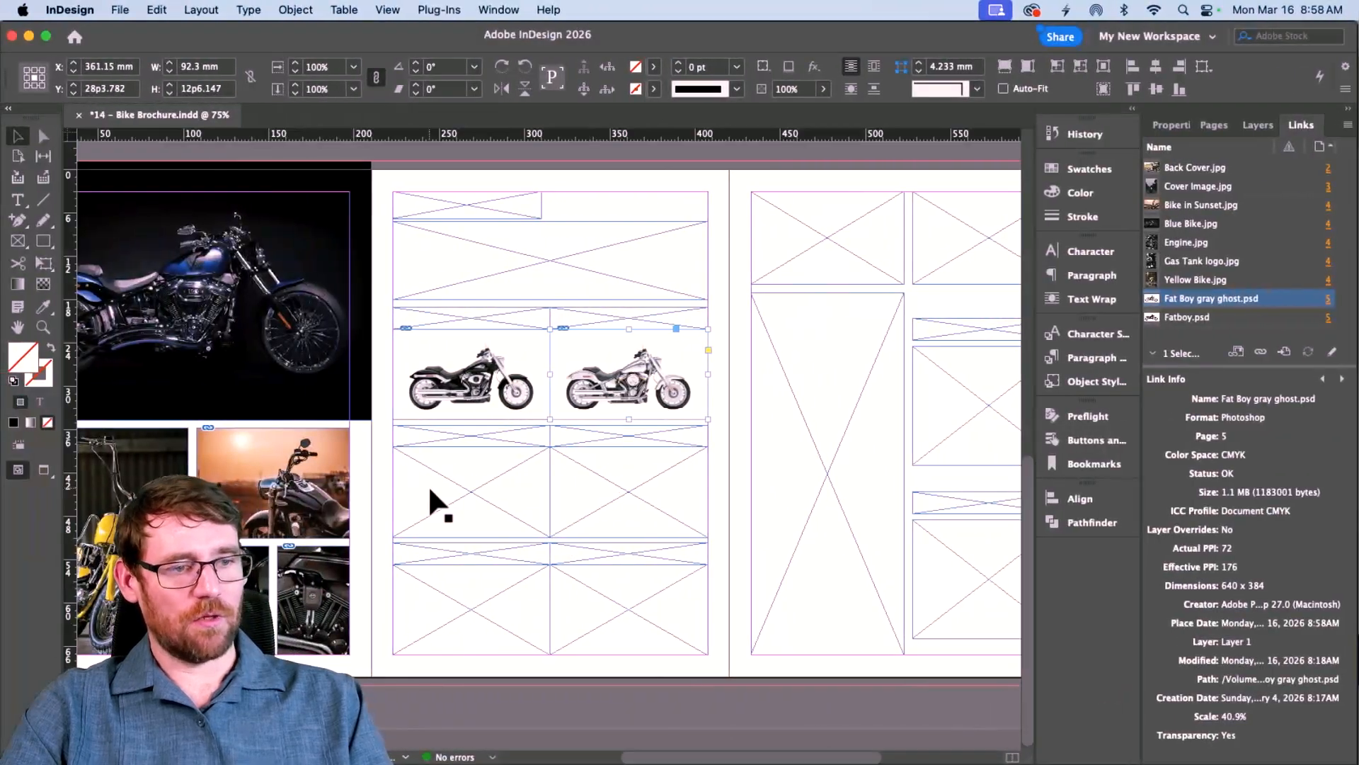
# Step: Place Breakout.psd into the left image frame of page 5's second bike row
pyautogui.click(532, 497)
pyautogui.press('super+d')
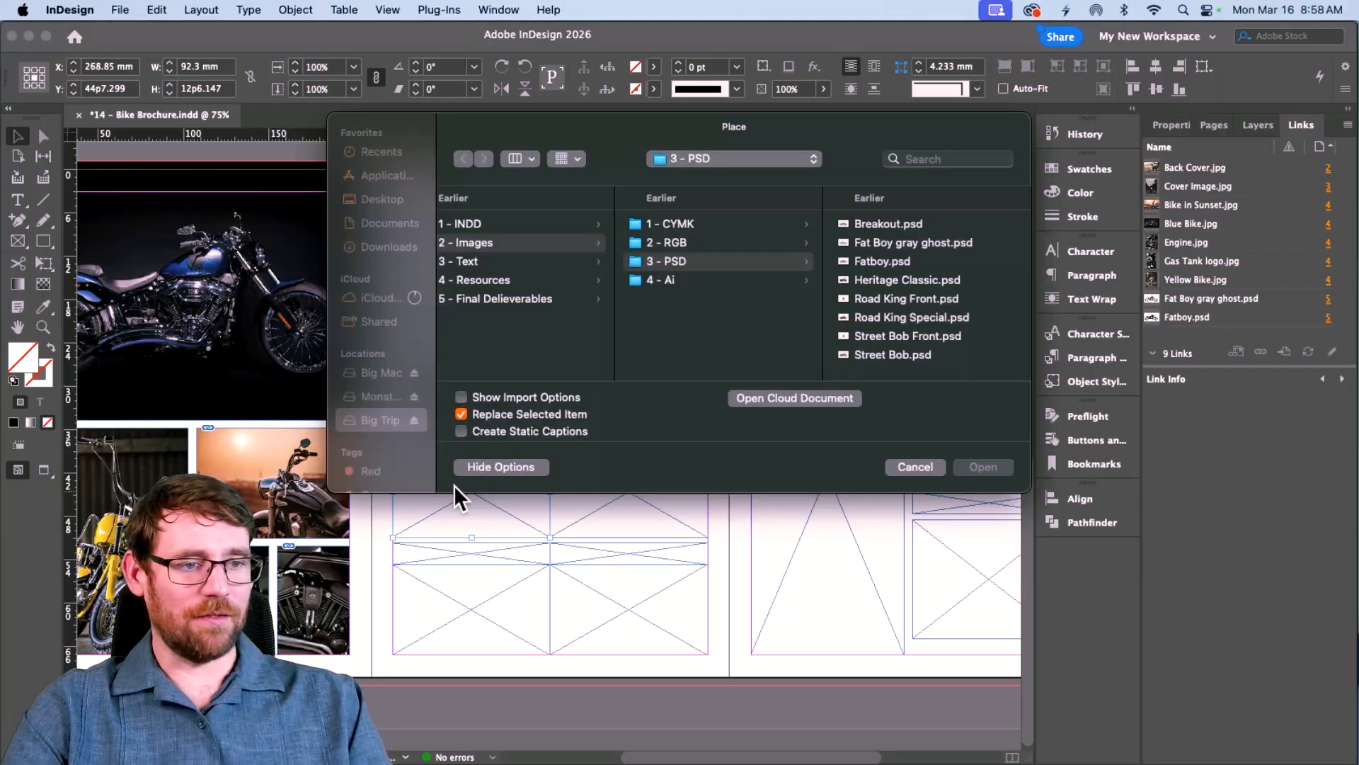
pyautogui.click(884, 222)
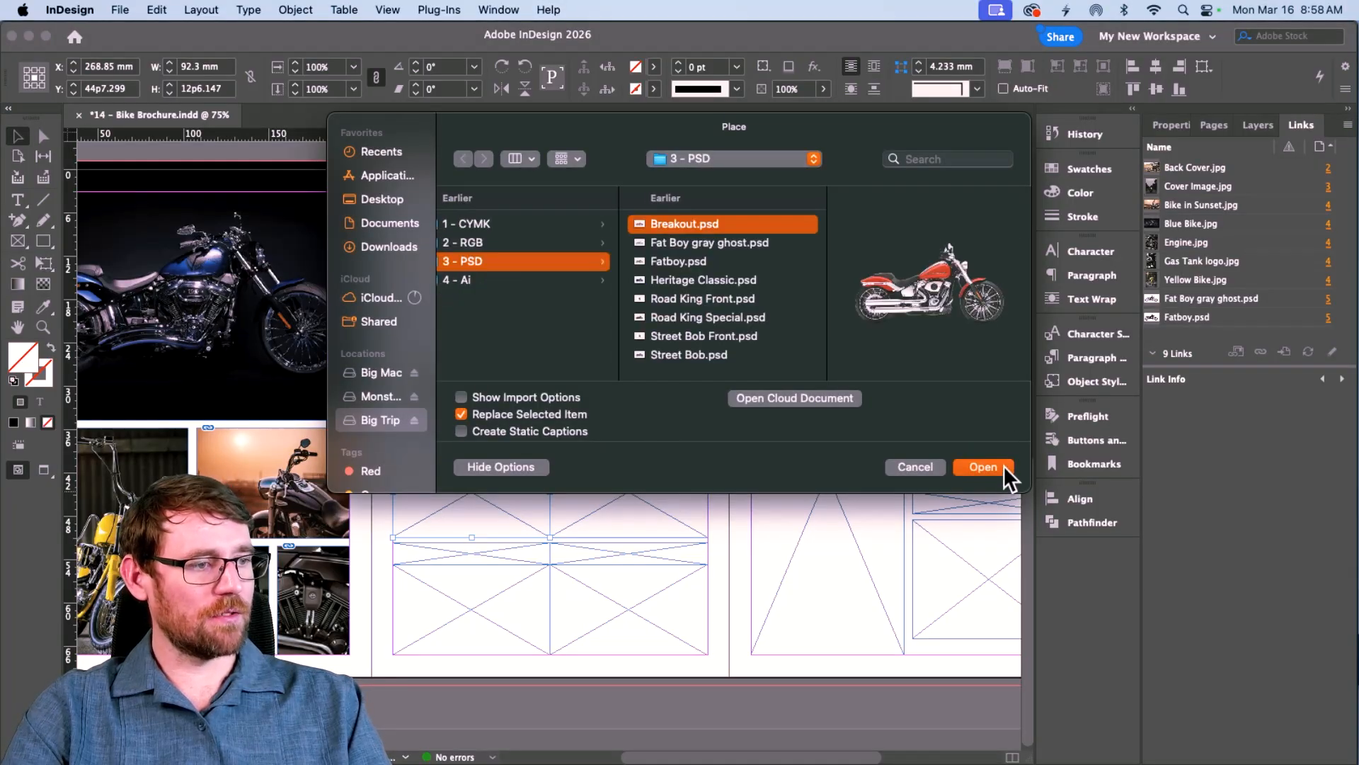
pyautogui.click(987, 466)
# Step: Place Heritage Classic.psd into the empty frame beside the Breakout picture on page 5
pyautogui.click(611, 493)
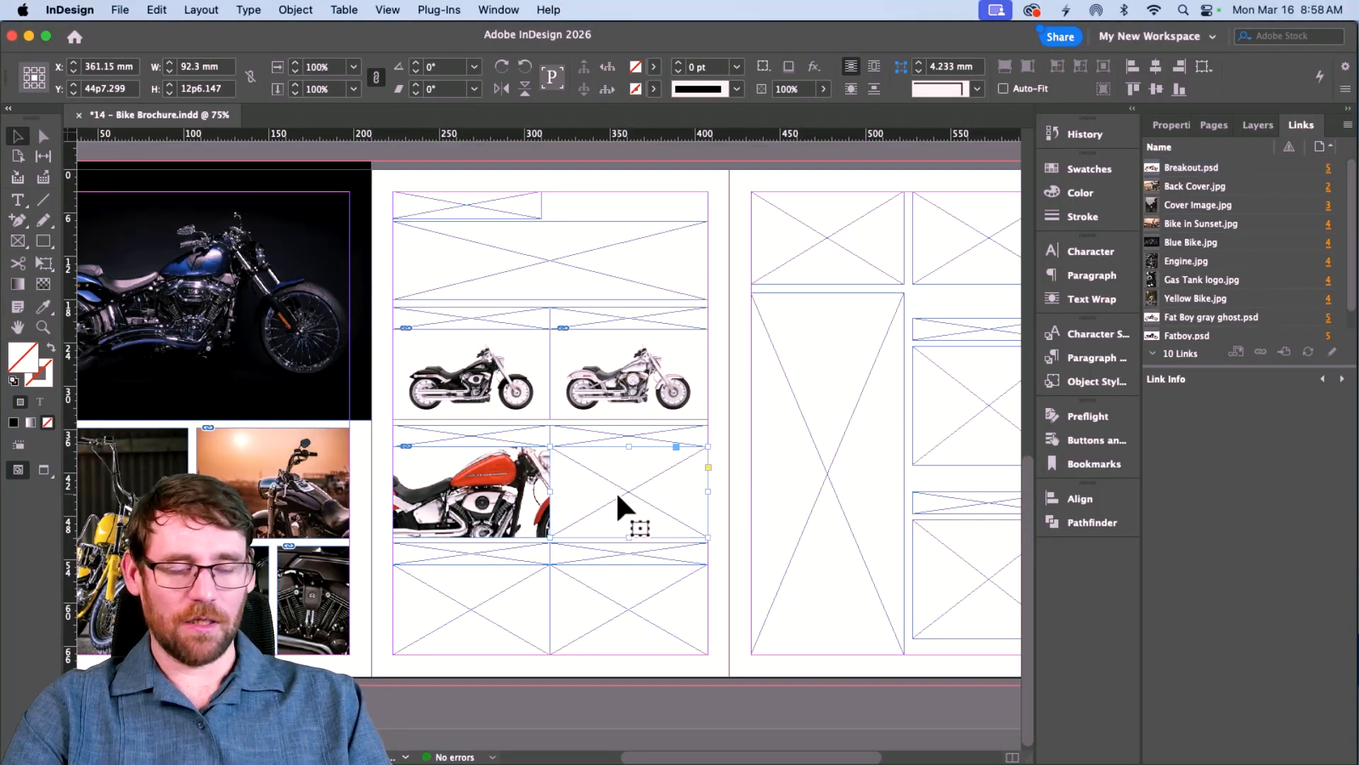
pyautogui.press('super+d')
pyautogui.click(924, 283)
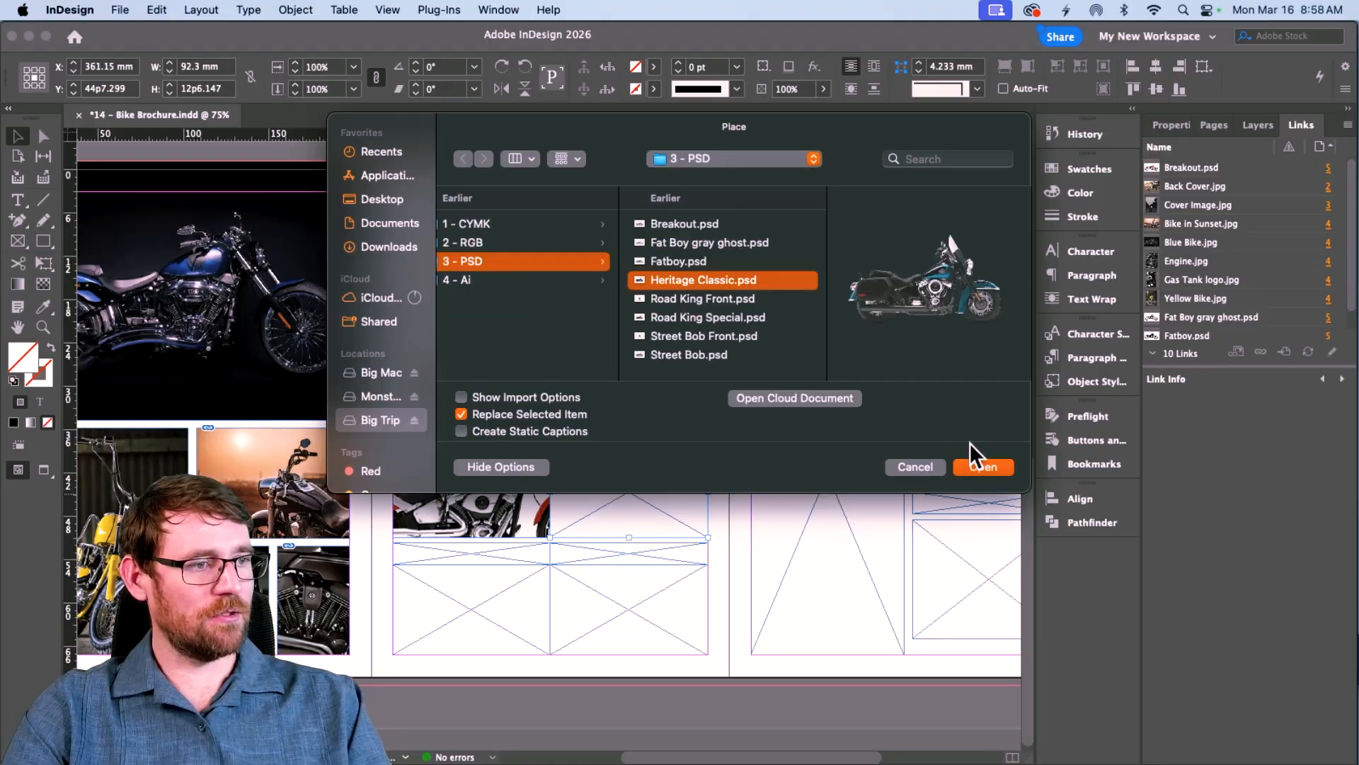
pyautogui.click(983, 466)
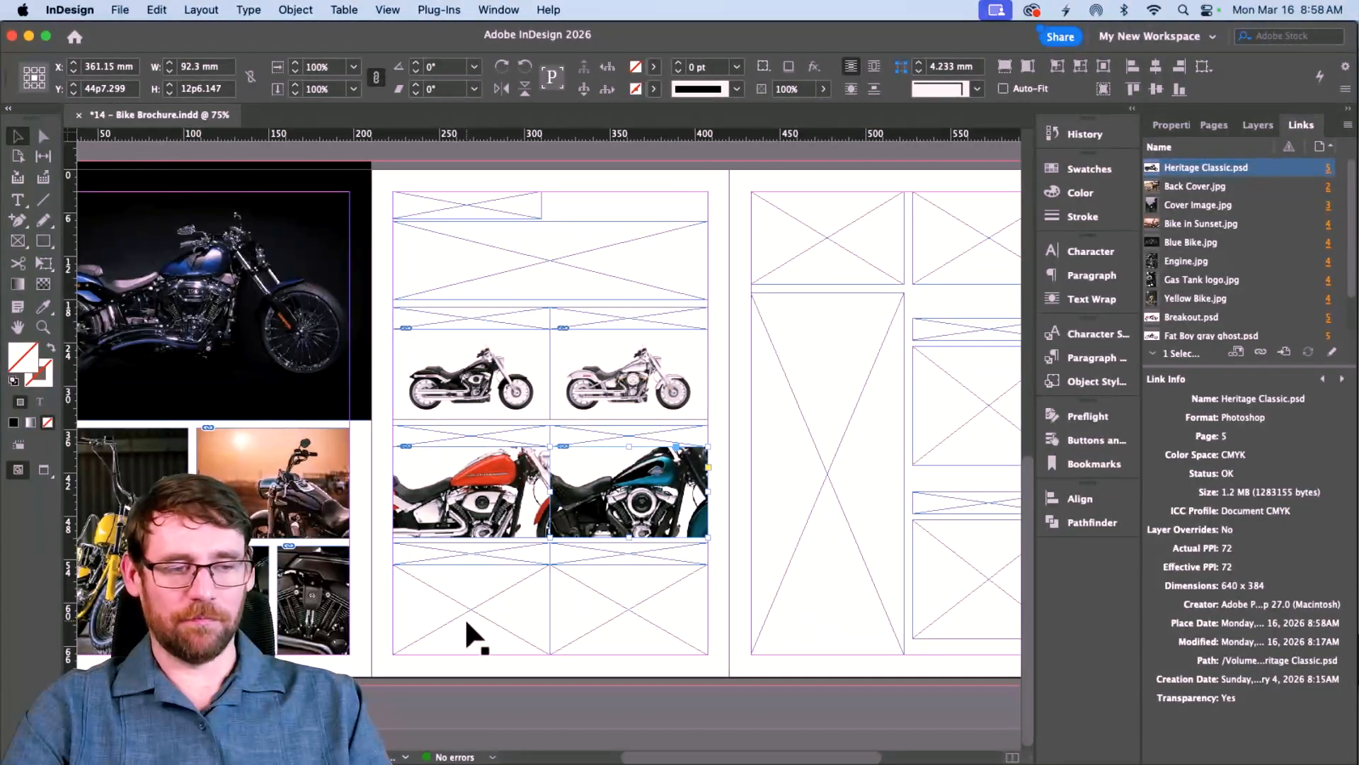
# Step: Place Road King Special.psd into the left image frame of page 5's third bike row
pyautogui.click(469, 608)
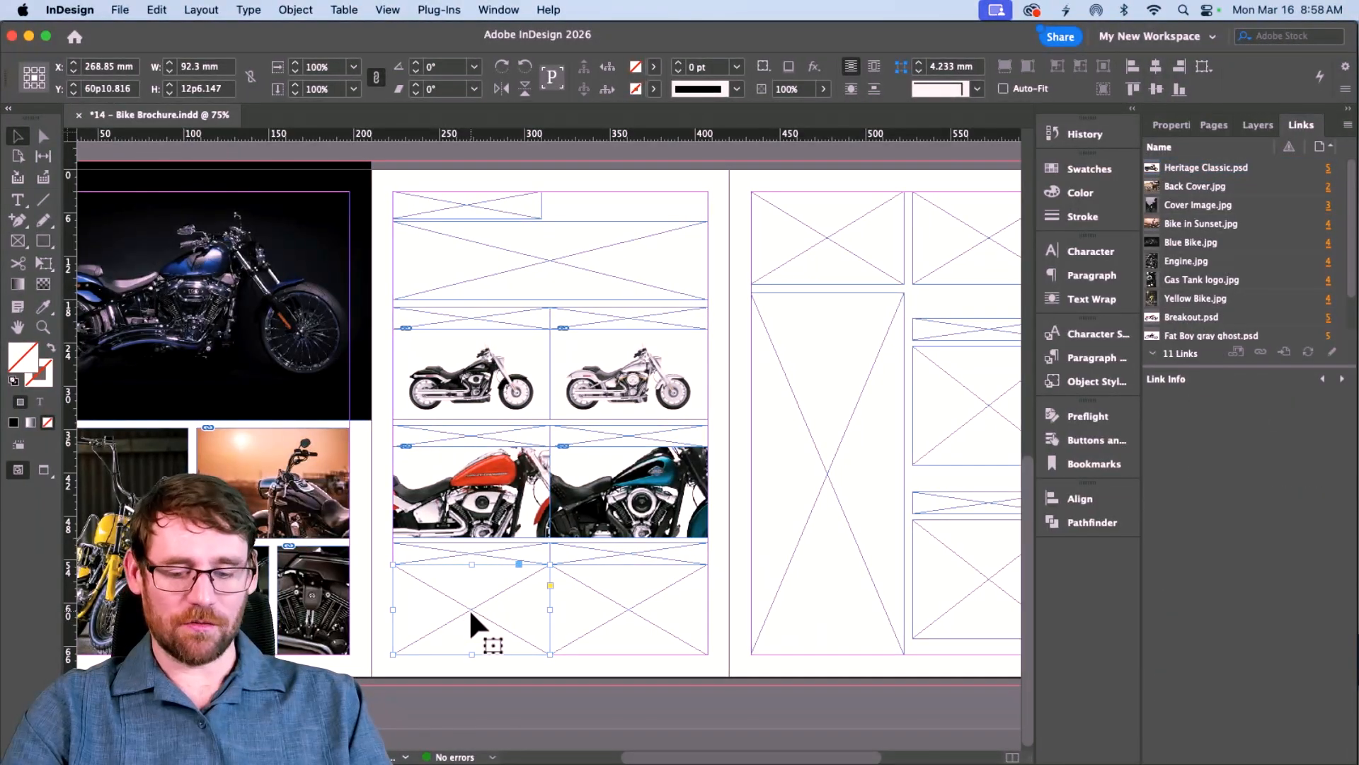
pyautogui.press('super+d')
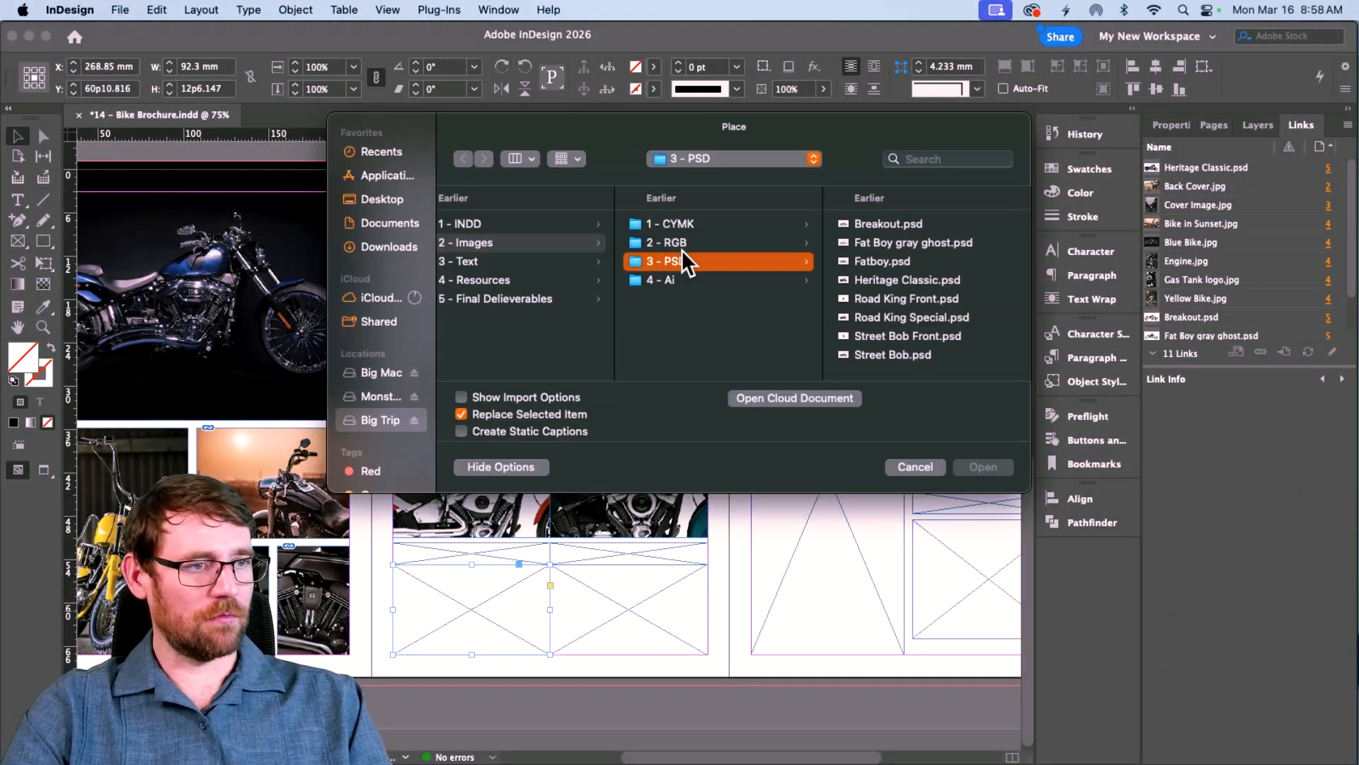
pyautogui.click(892, 302)
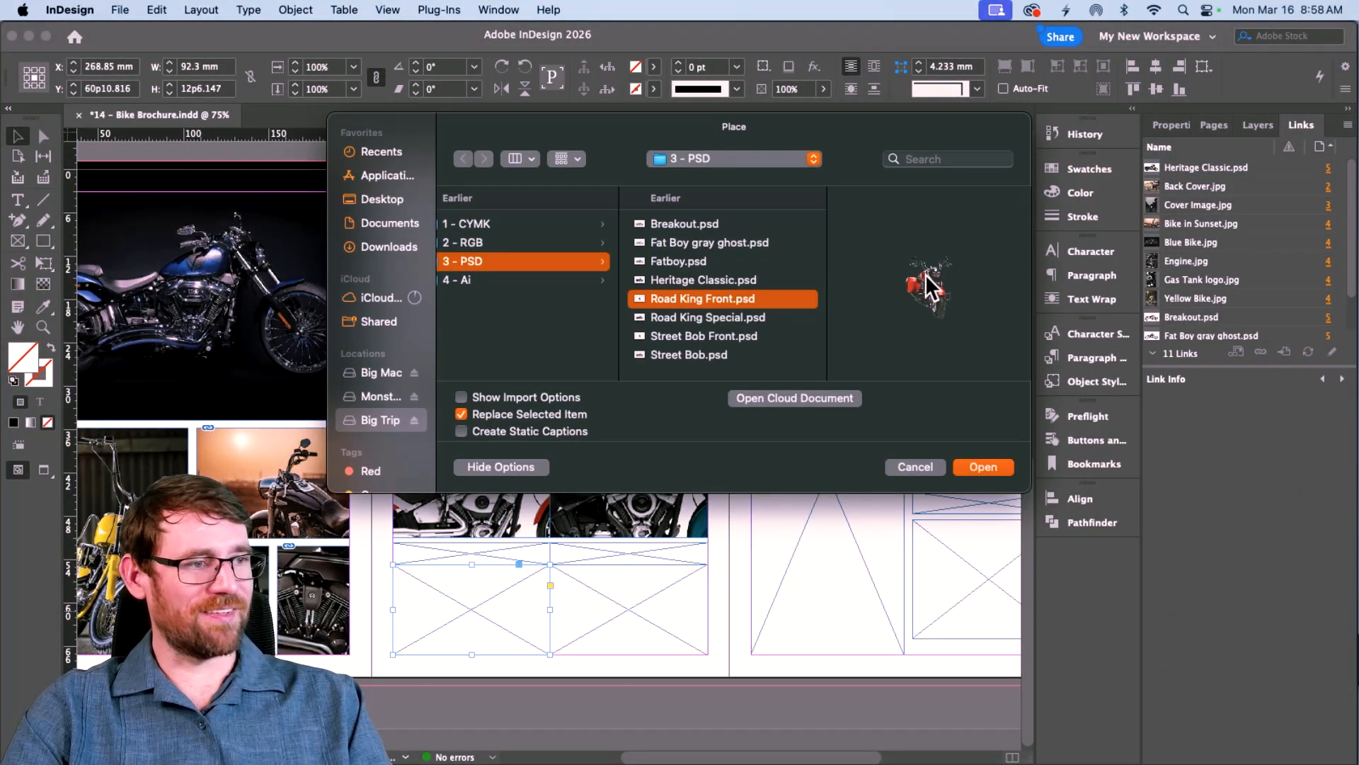
pyautogui.click(724, 315)
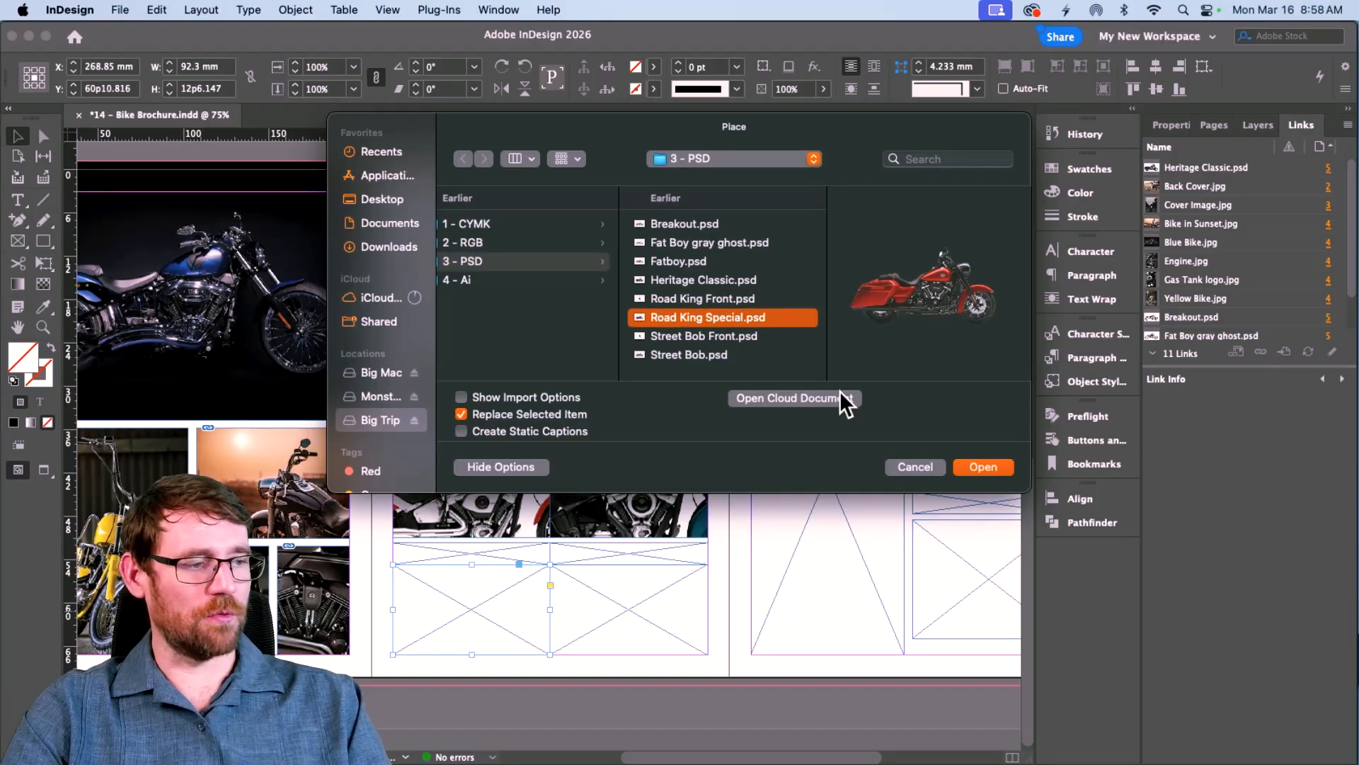
pyautogui.click(982, 464)
# Step: Place Street Bob.psd into the empty frame beside the Road King Special picture on page 5
pyautogui.click(664, 586)
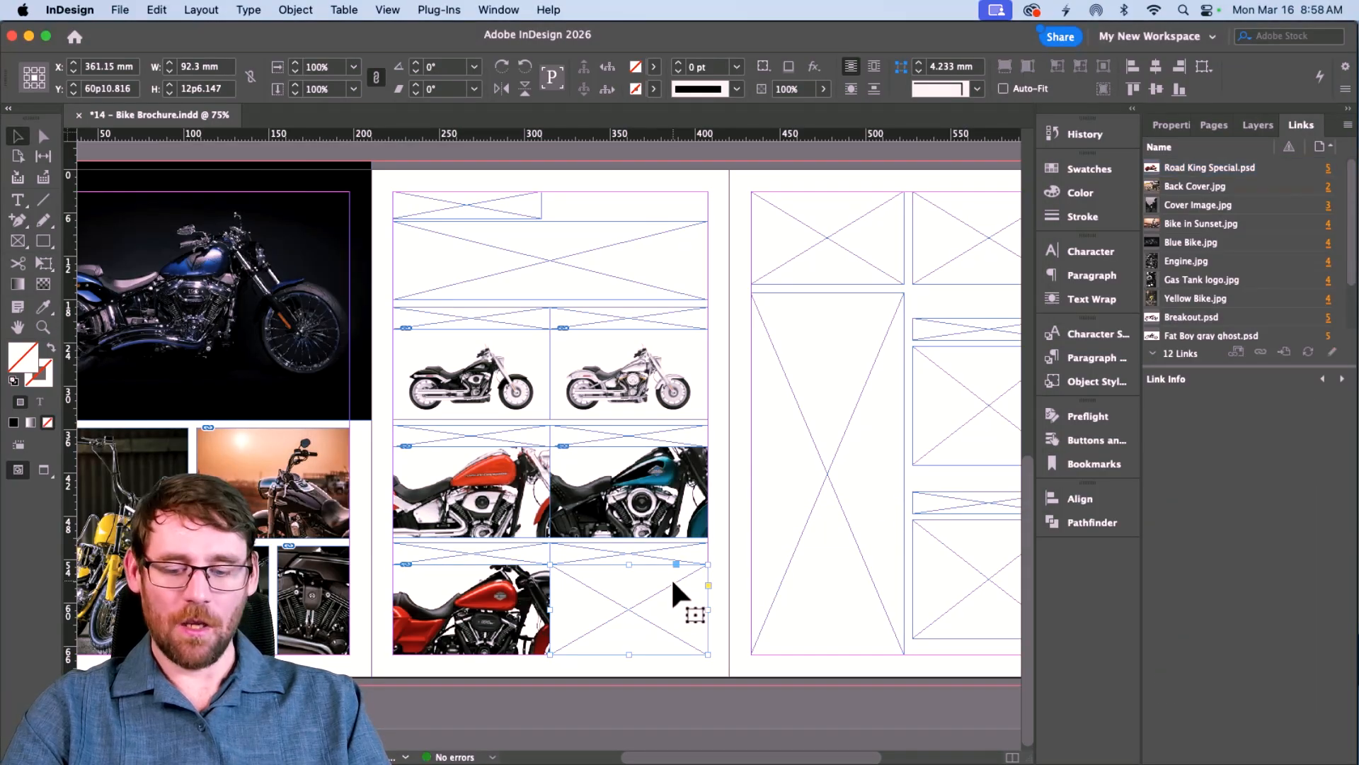
pyautogui.press('super+d')
pyautogui.doubleClick(882, 355)
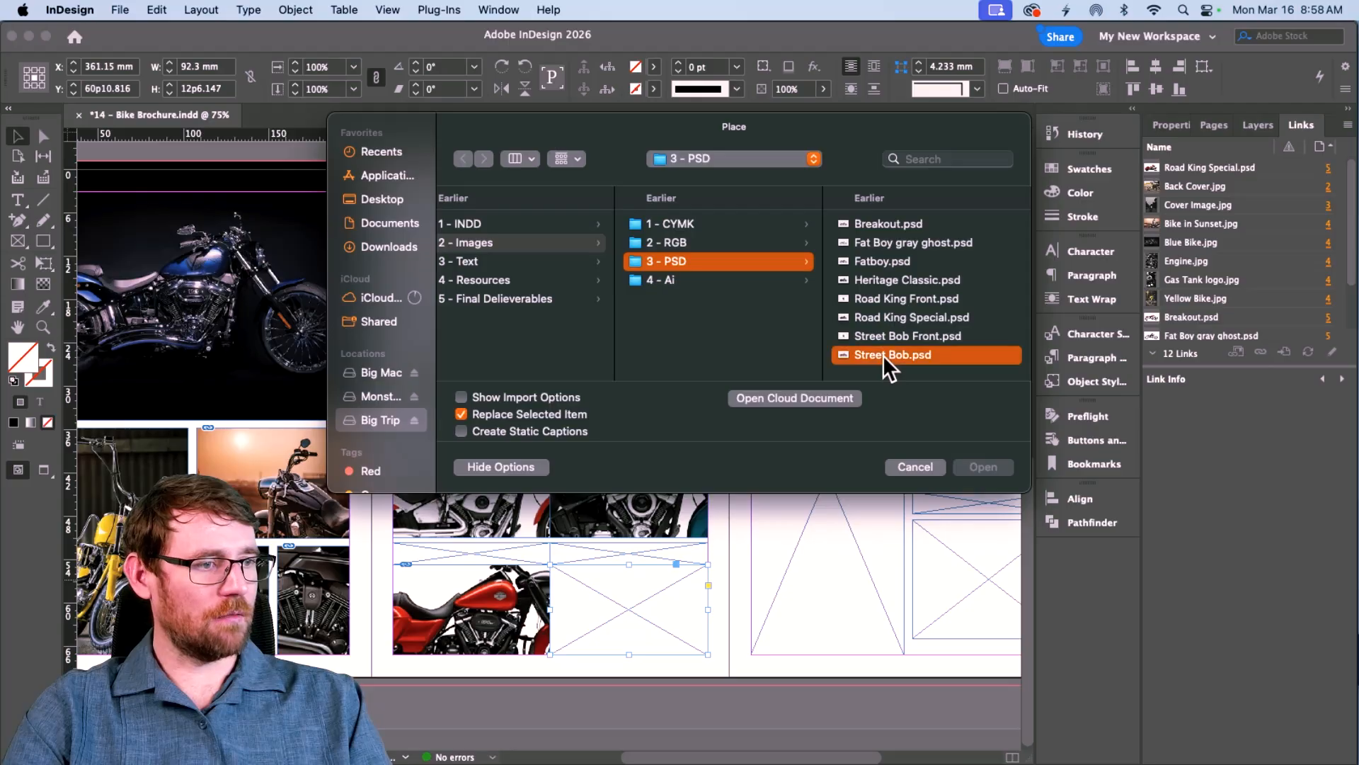
# Step: Fit the four pictures in page 5's second and third bike rows with Fit Content Proportionally and deselect them
pyautogui.keyDown('shift'); pyautogui.click(681, 524); pyautogui.keyUp('shift')
pyautogui.keyDown('shift'); pyautogui.click(650, 641); pyautogui.keyUp('shift')
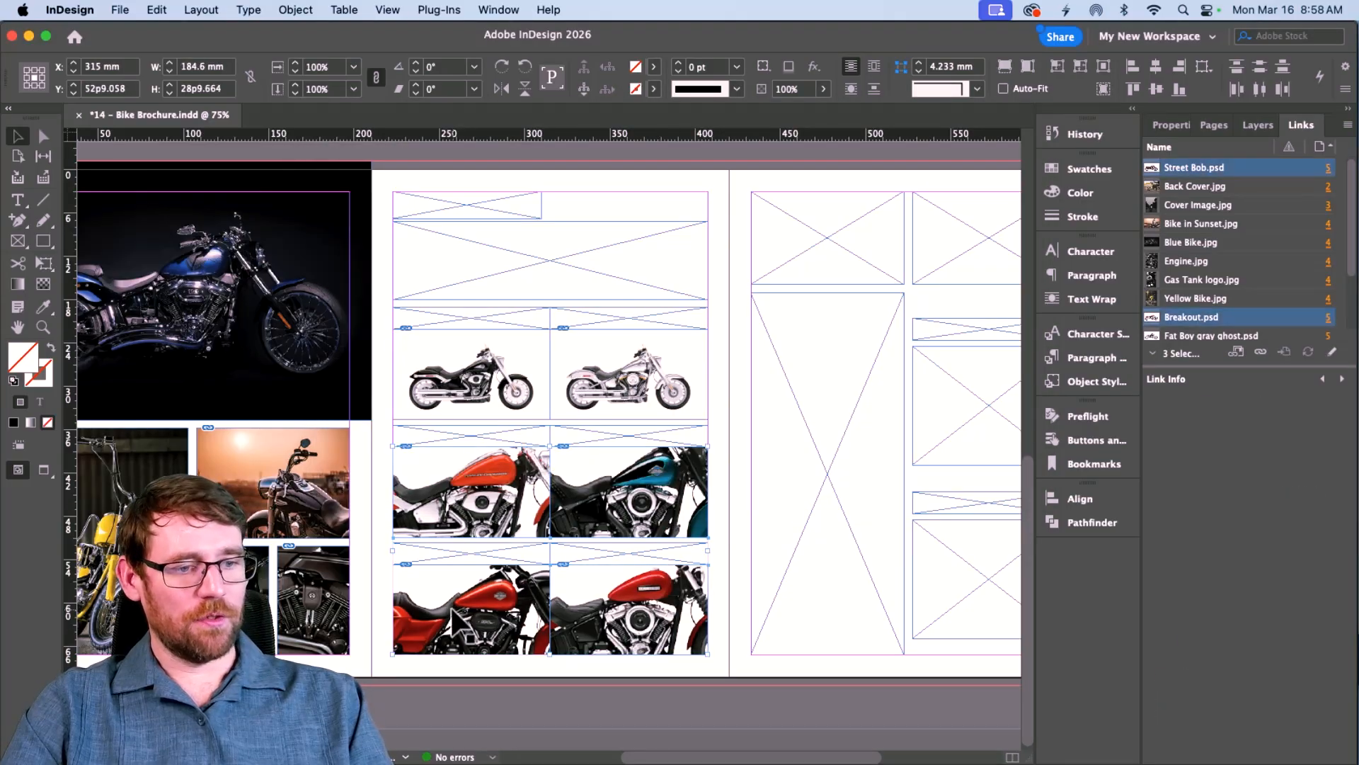
pyautogui.keyDown('shift'); pyautogui.click(456, 623); pyautogui.keyUp('shift')
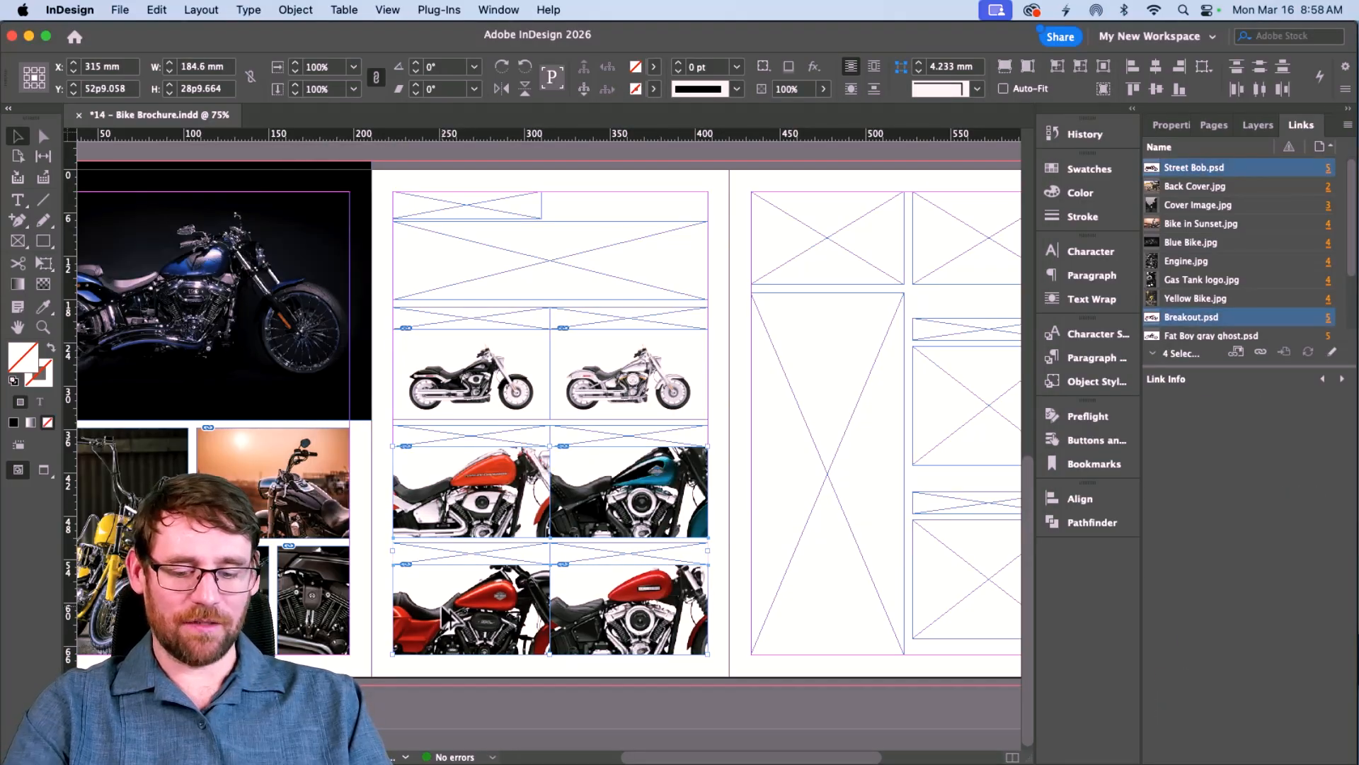
pyautogui.press('super+alt+shift+e')
pyautogui.click(715, 457)
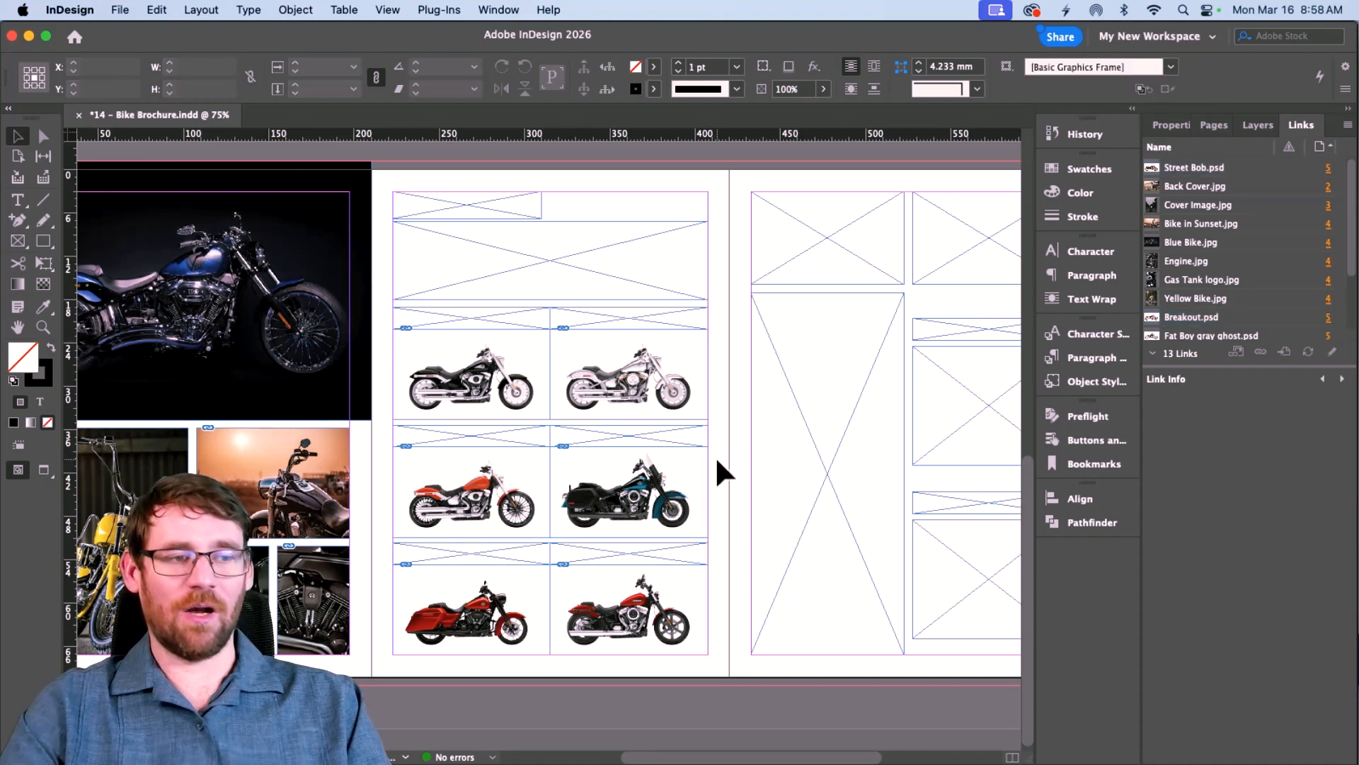
# Step: Place Road King Front.psd into the middle image frame of page 6's right column
pyautogui.hscroll(4, 778, 450)
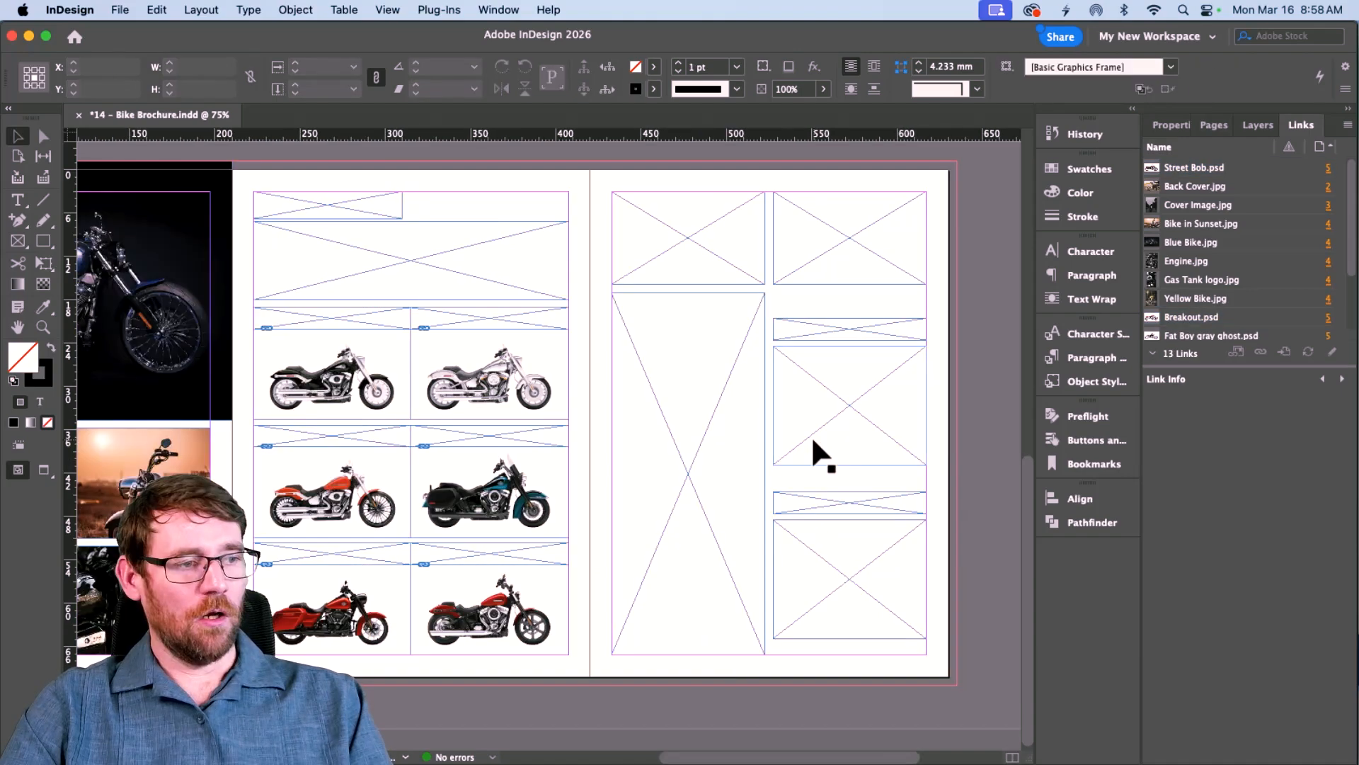
pyautogui.click(813, 400)
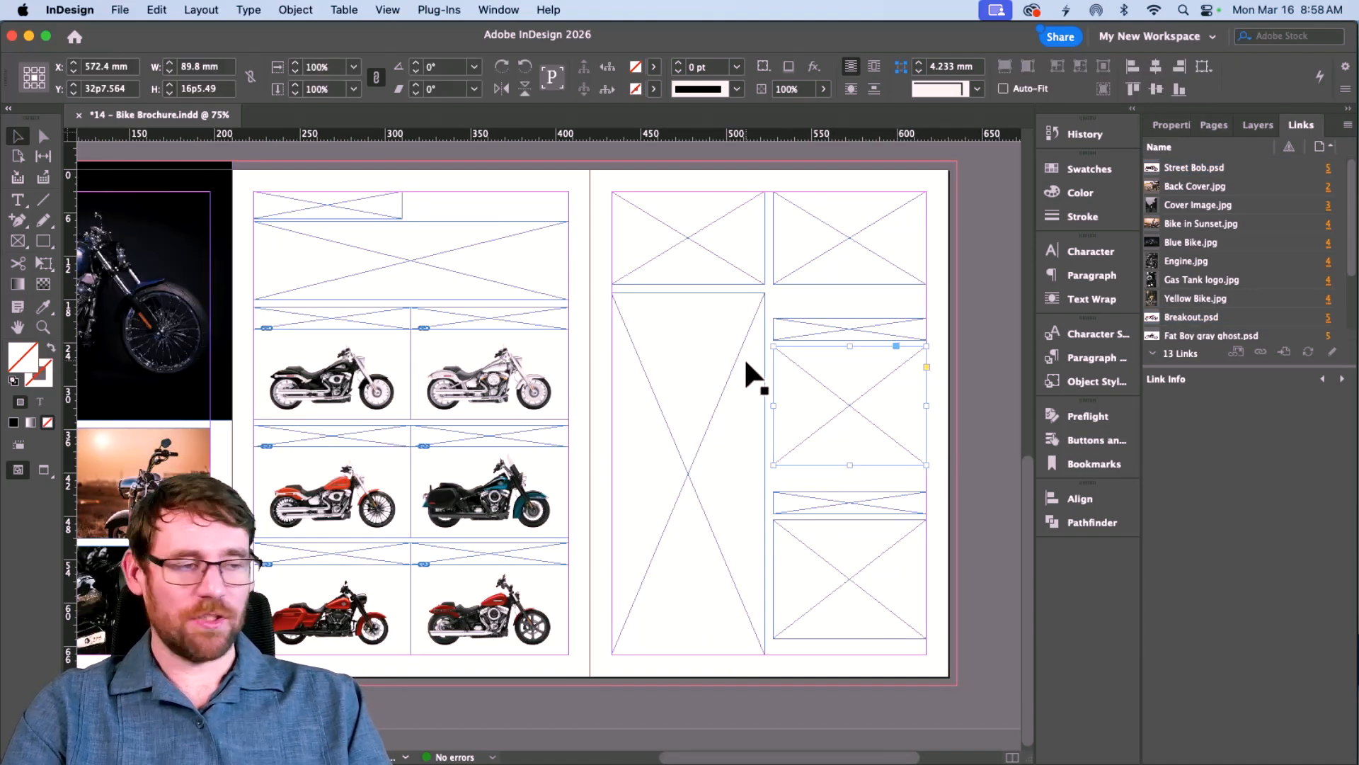
pyautogui.press('super+d')
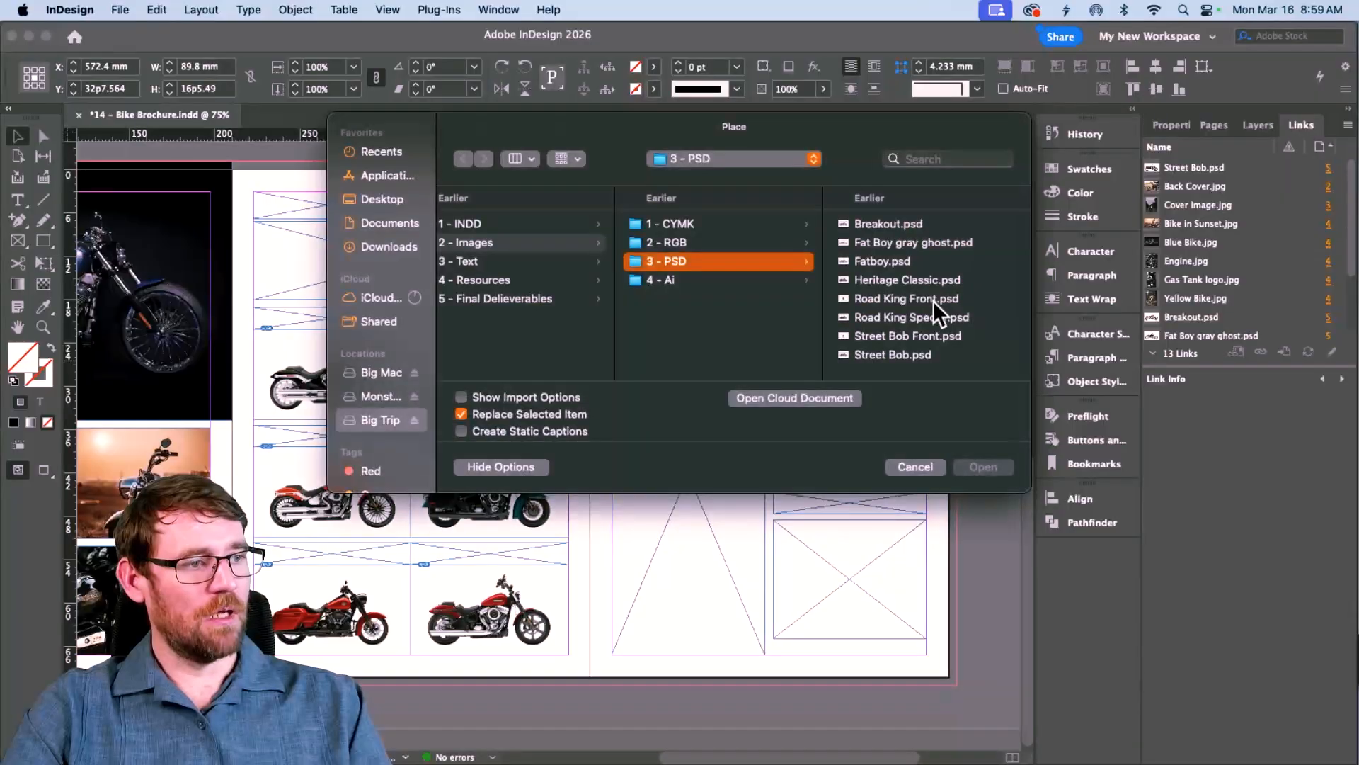
pyautogui.click(912, 292)
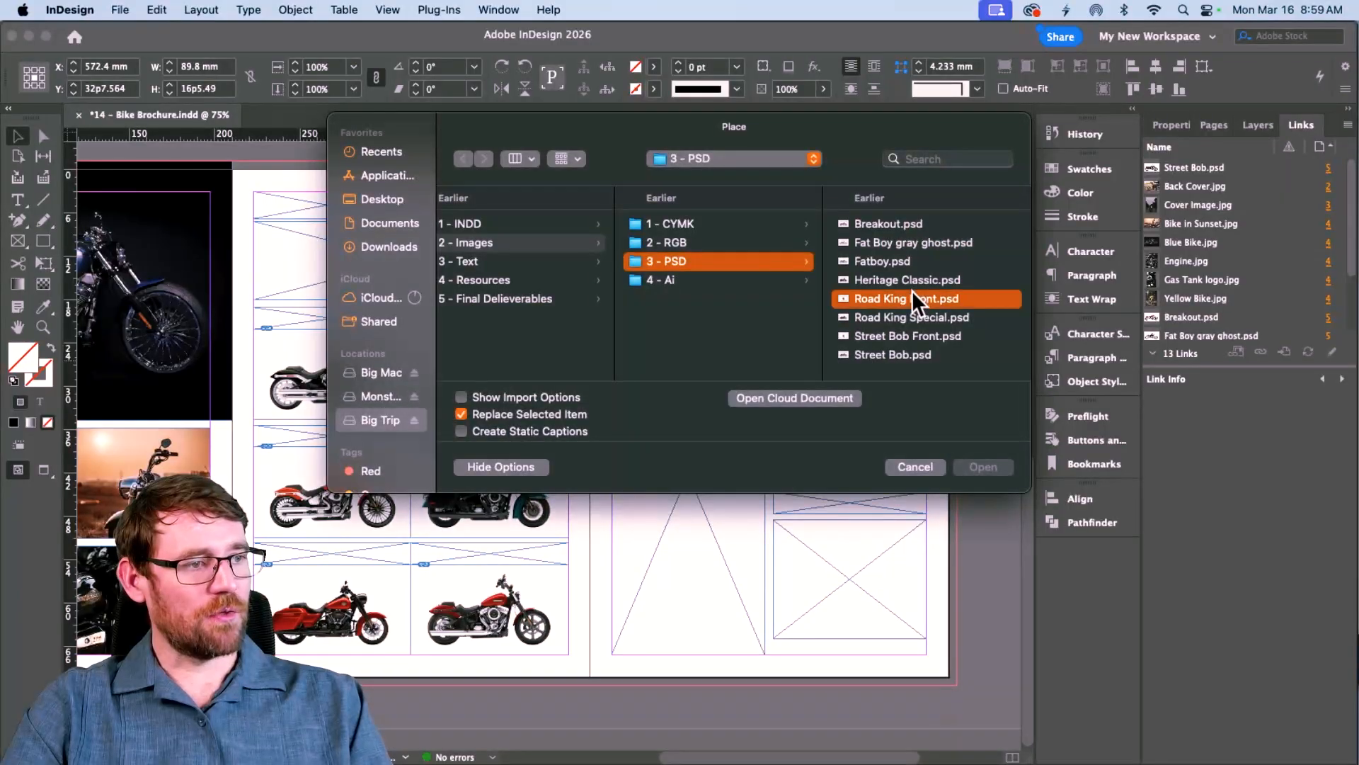
pyautogui.click(983, 466)
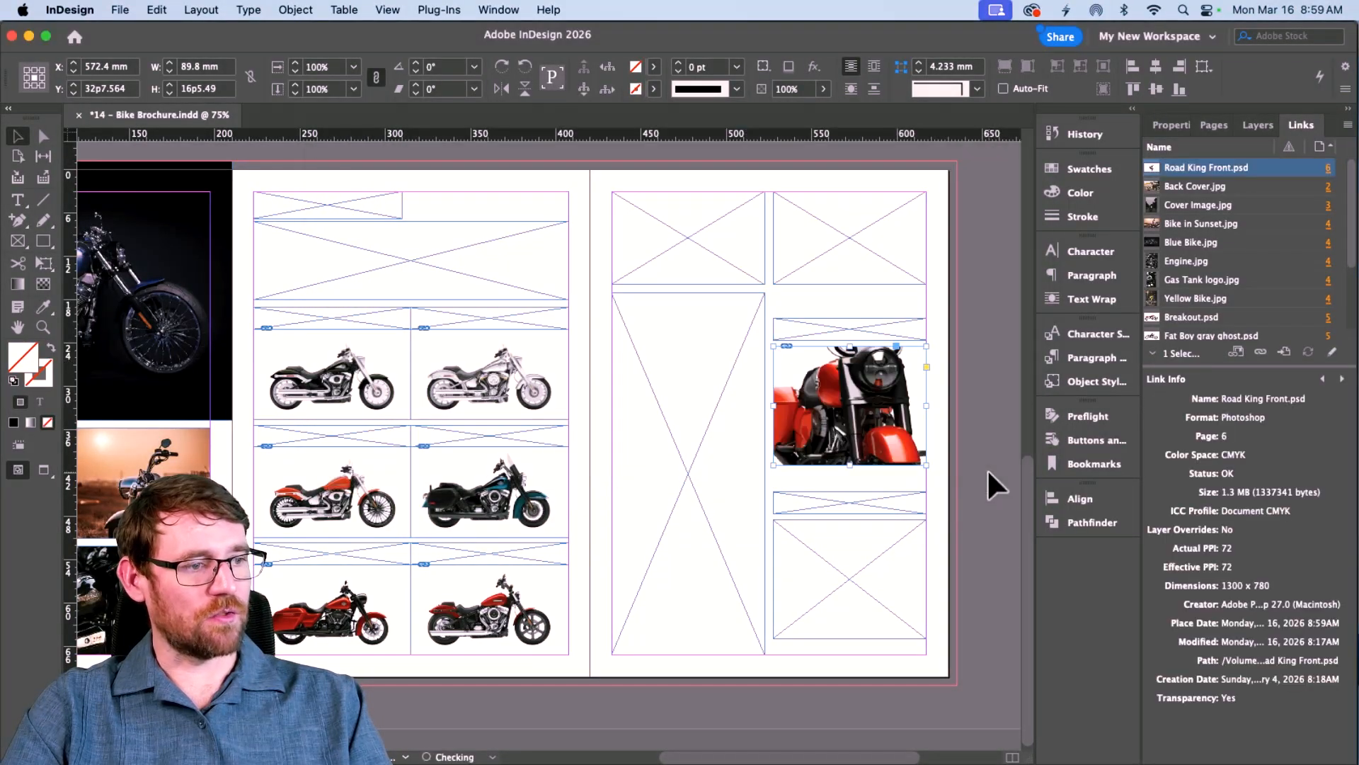
# Step: Place Street Bob Front.psd into the bottom image frame of page 6's right column
pyautogui.click(829, 559)
pyautogui.press('super+d')
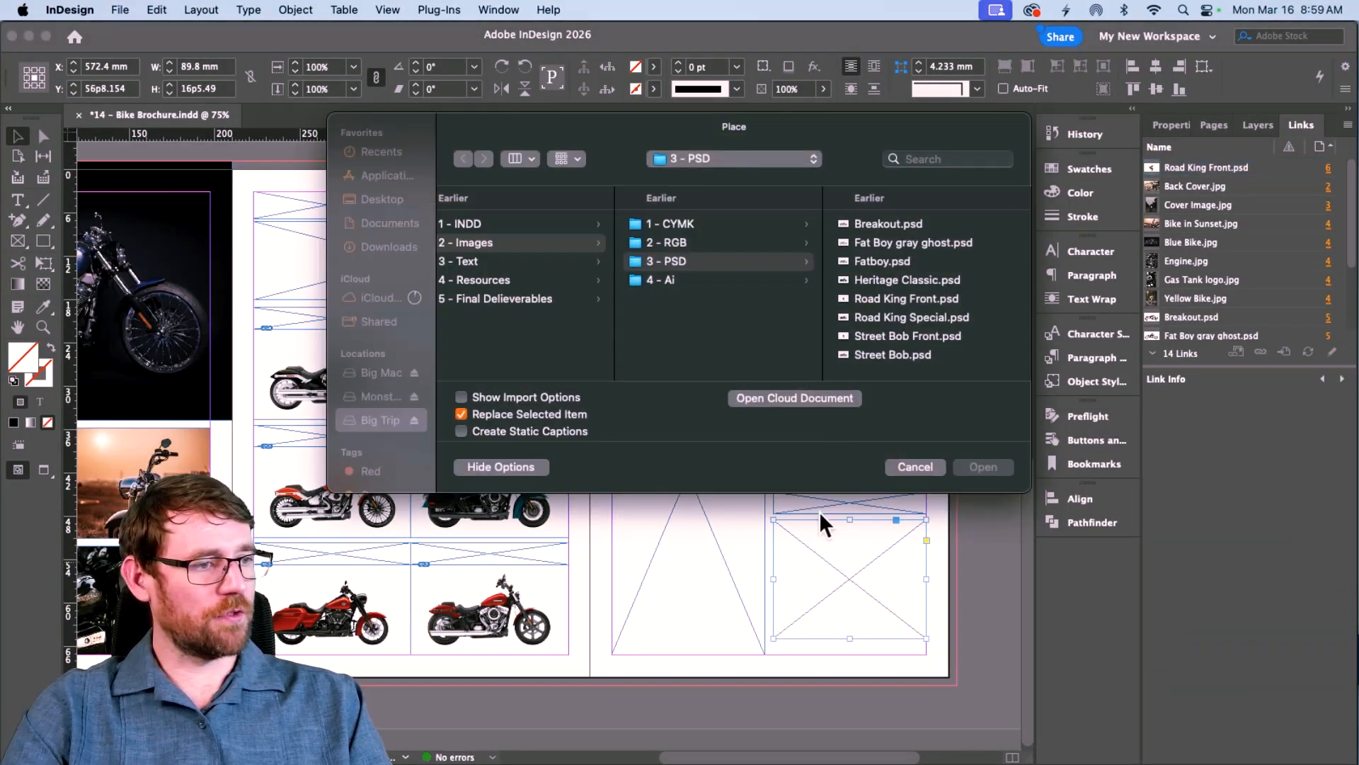
pyautogui.click(921, 337)
pyautogui.click(982, 467)
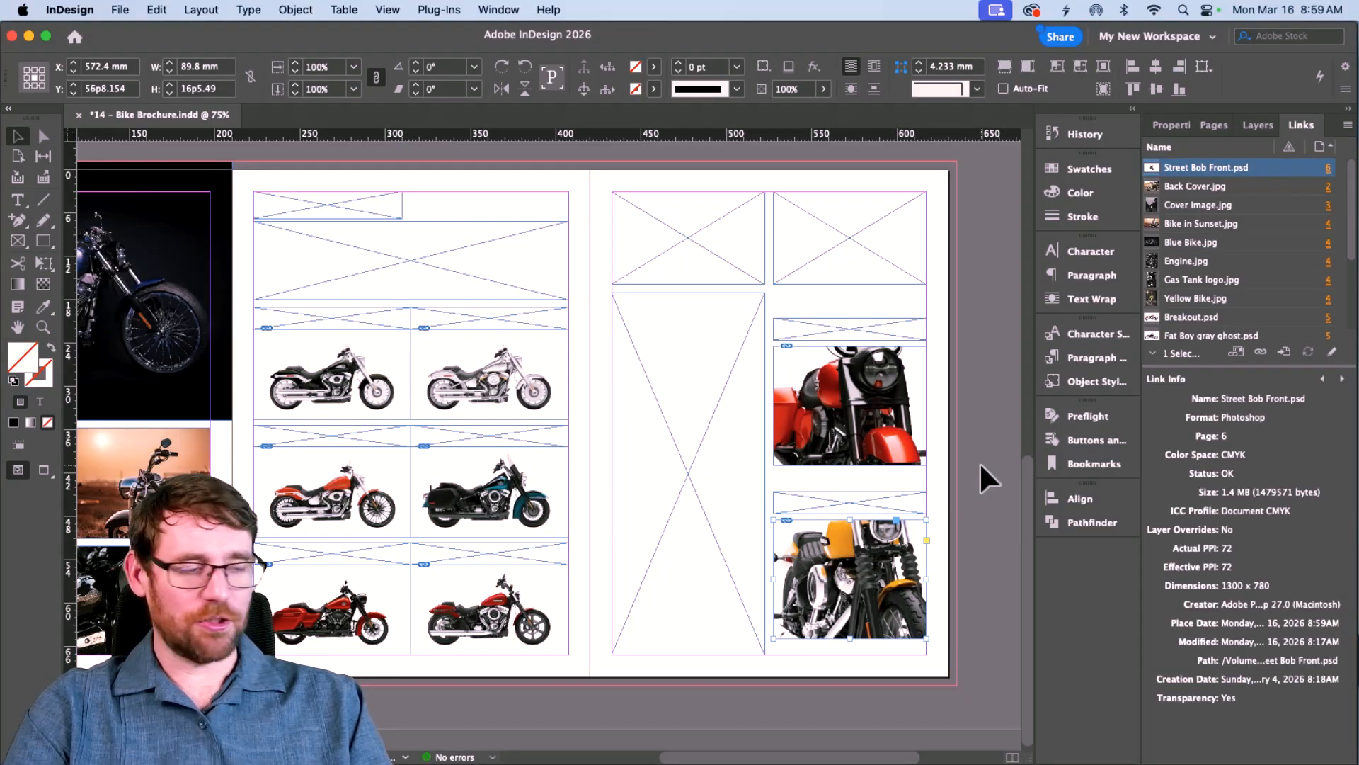
# Step: Apply Fit Content Proportionally to the Street Bob Front and Road King Front pictures in page 6's right column
pyautogui.press('super+alt+shift+e')
pyautogui.click(848, 403)
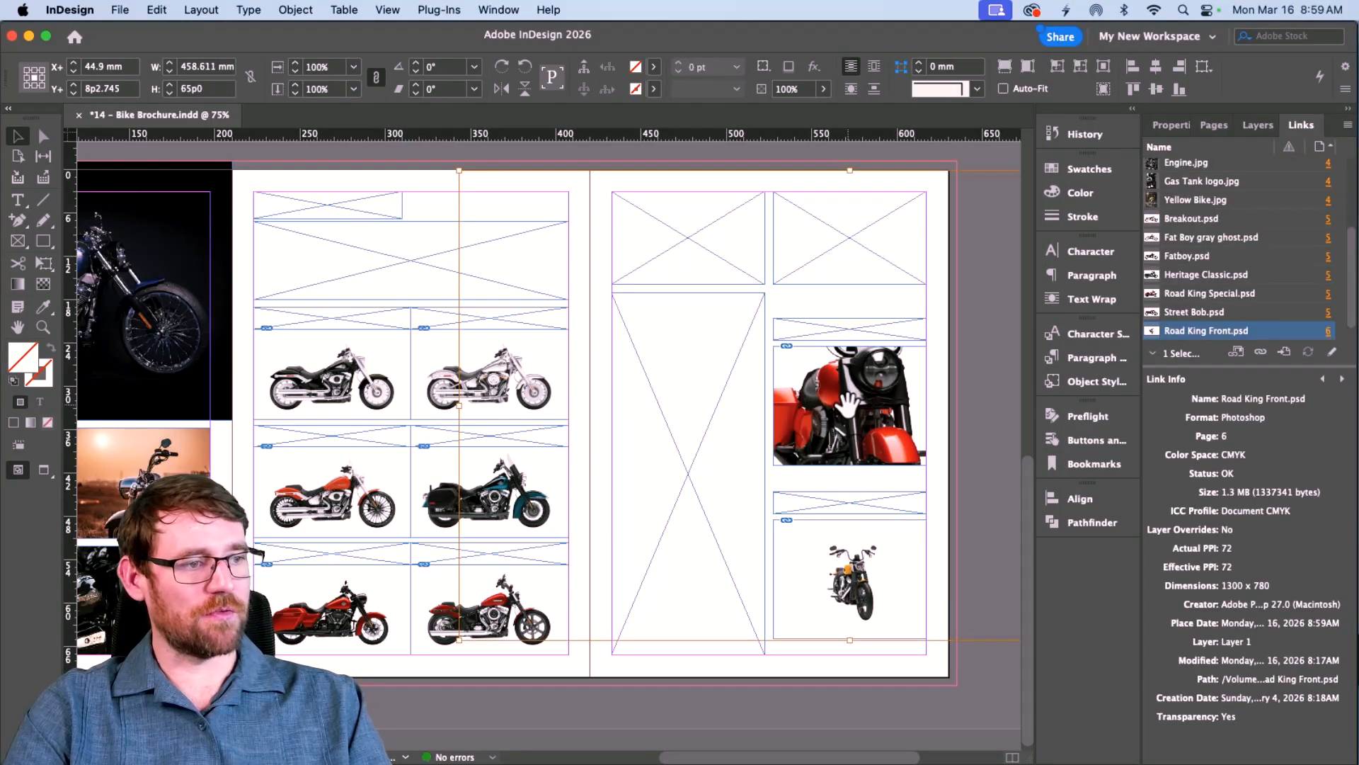
pyautogui.click(953, 423)
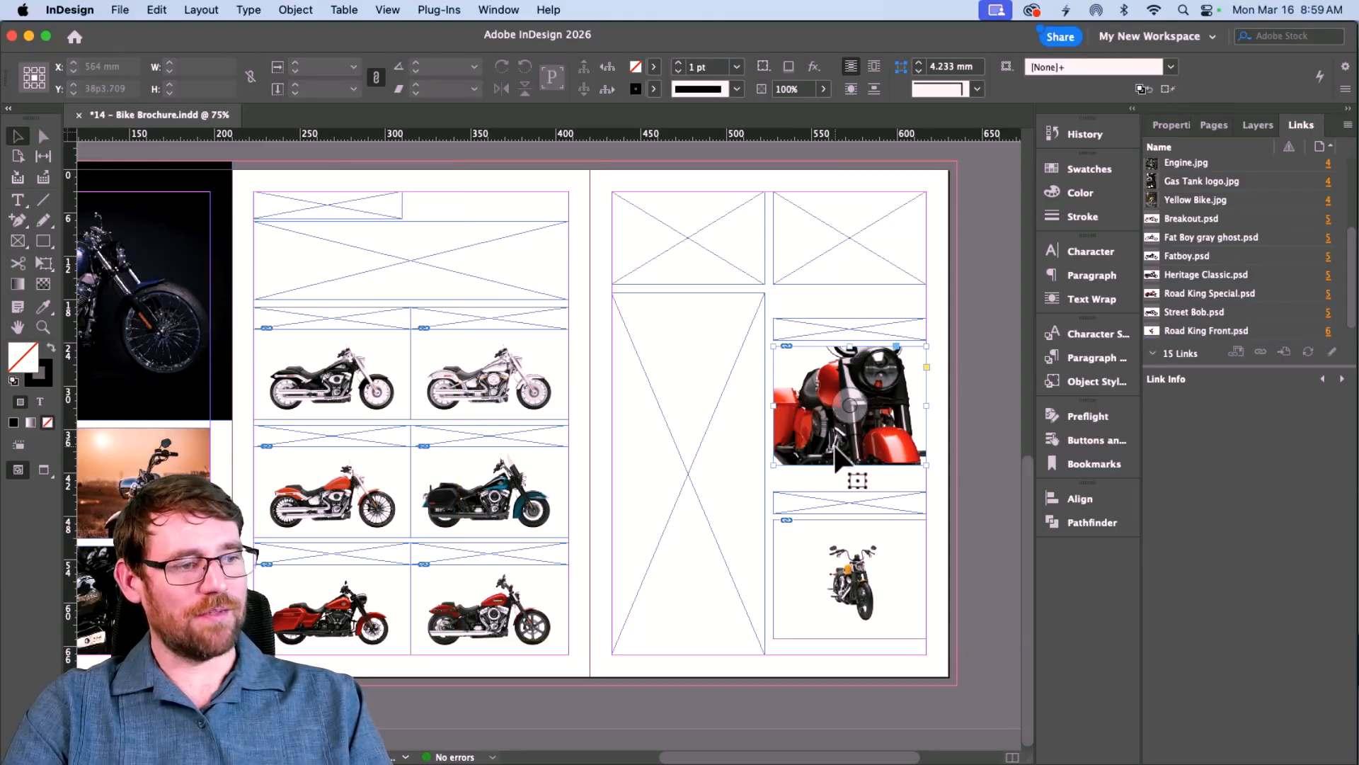
pyautogui.click(839, 457)
pyautogui.press('super+alt+shift+e')
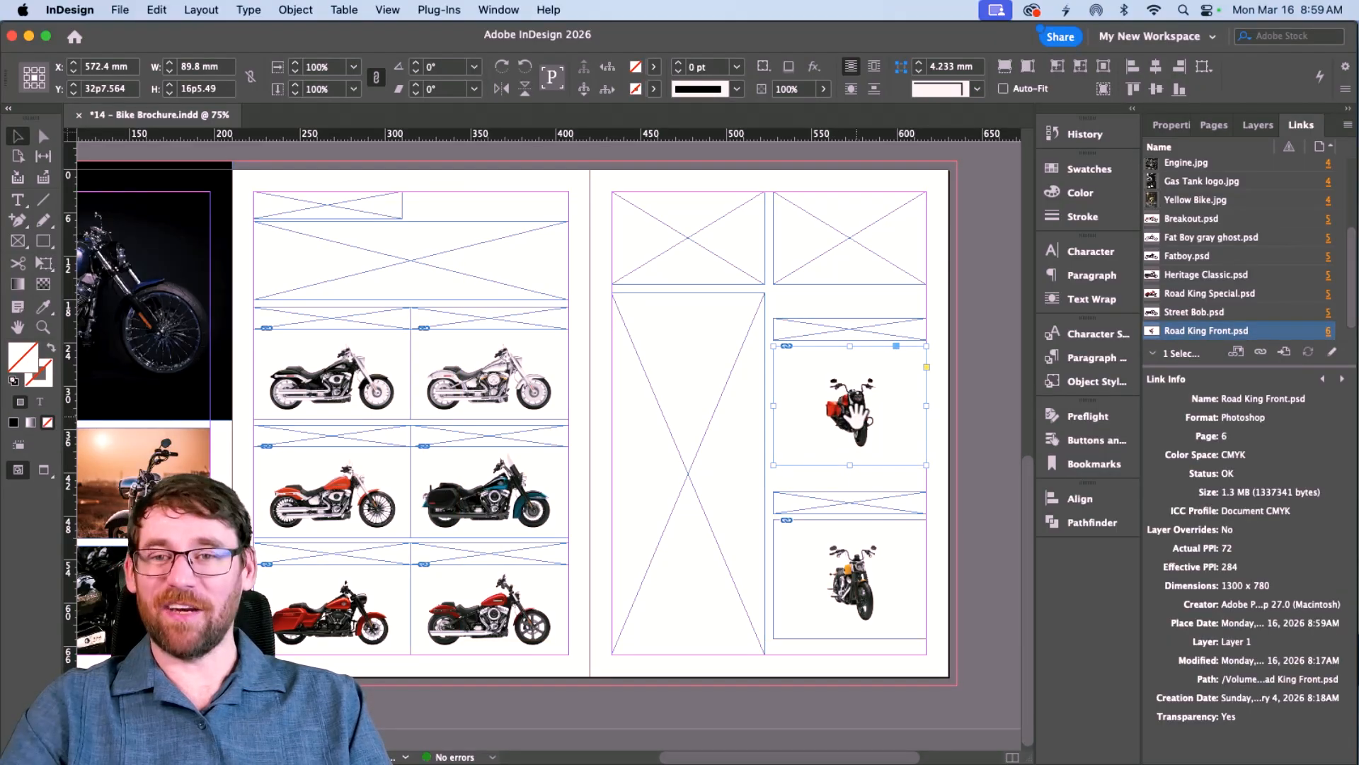
# Step: Enlarge the Road King Front picture within its frame to about 45% and extend the frame's bottom edge to include the whole front wheel
pyautogui.click(851, 407)
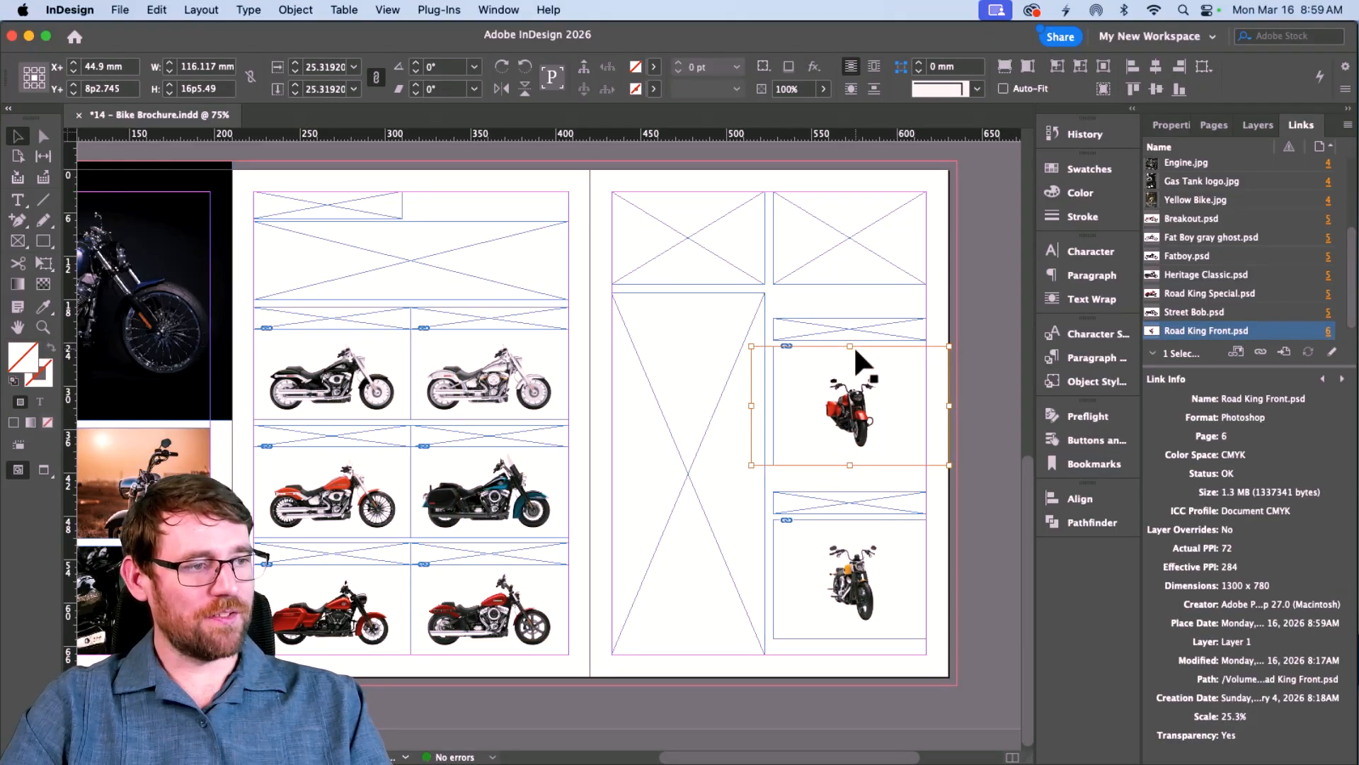
pyautogui.moveTo(850, 347); pyautogui.dragTo(849, 301)
pyautogui.moveTo(842, 433); pyautogui.dragTo(842, 418)
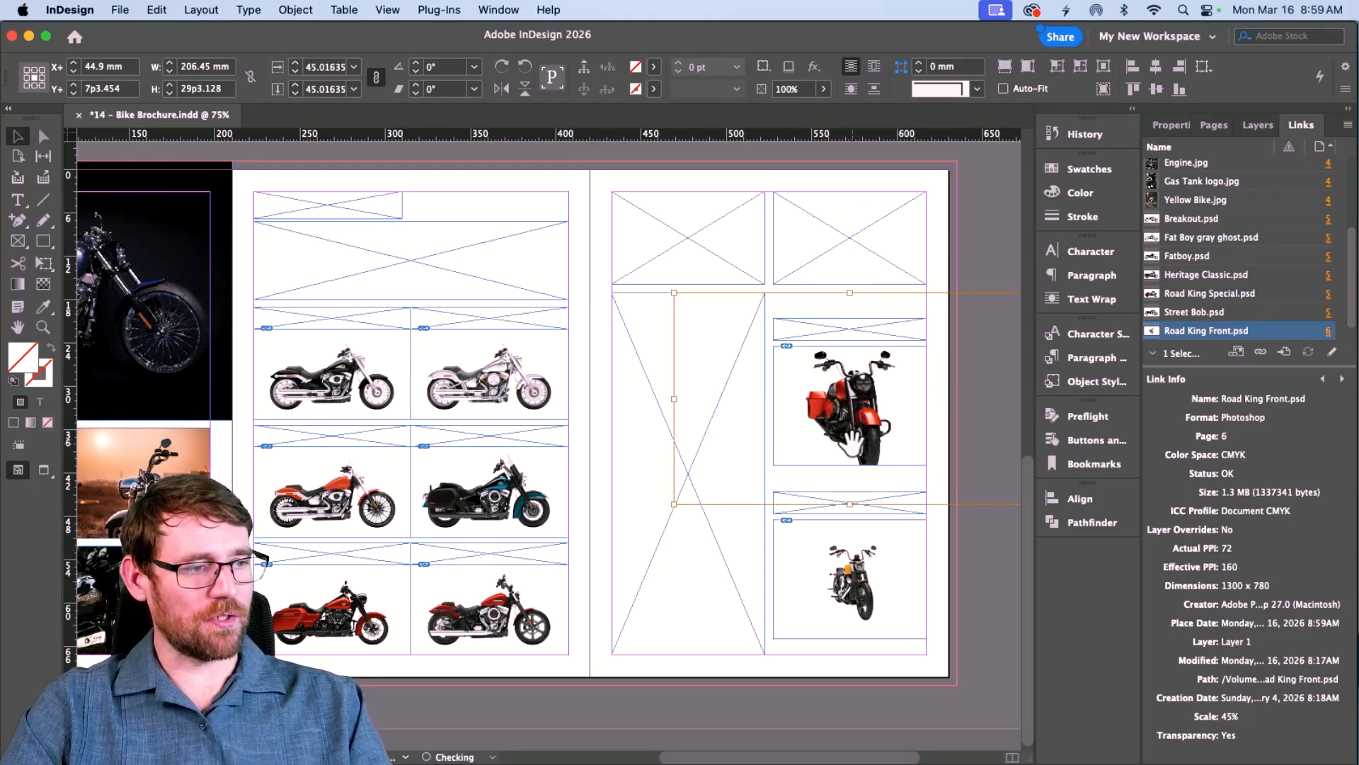
pyautogui.click(899, 462)
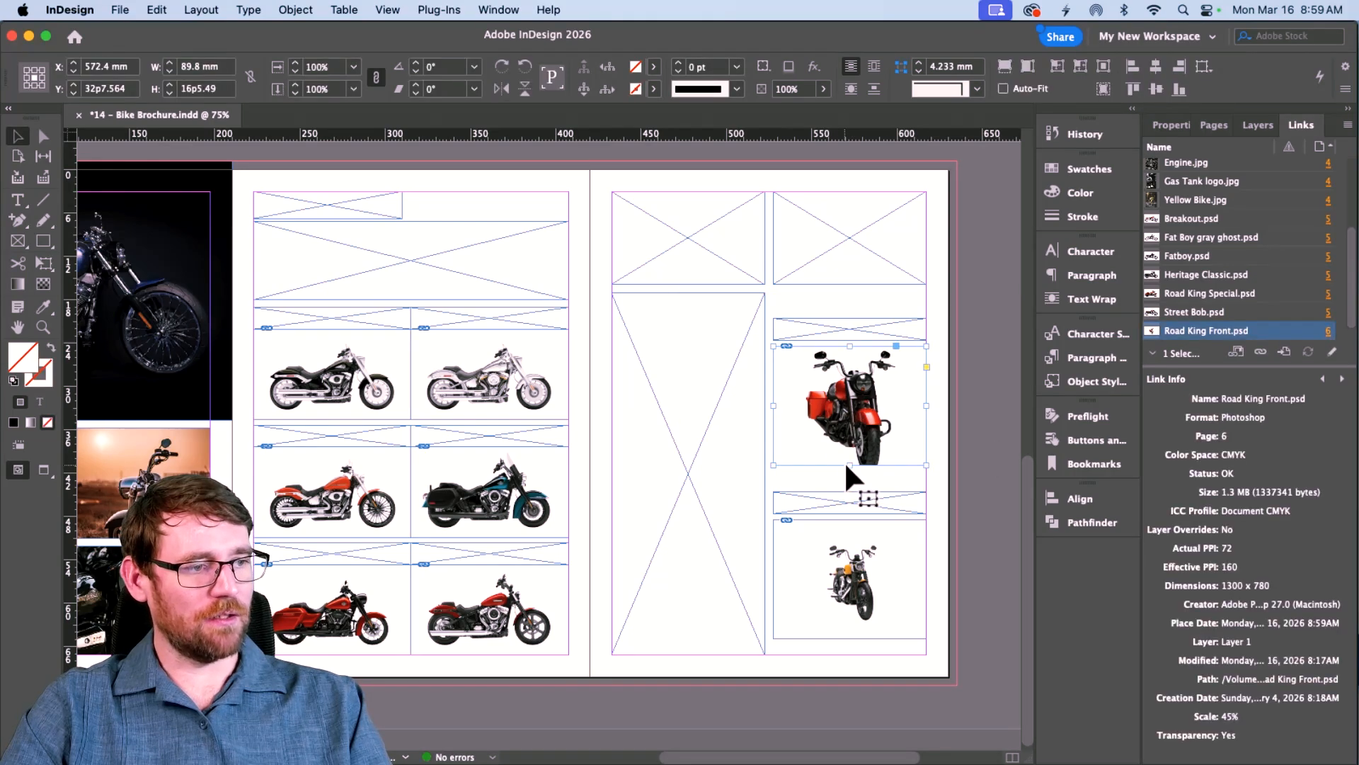
pyautogui.moveTo(850, 464); pyautogui.dragTo(850, 473)
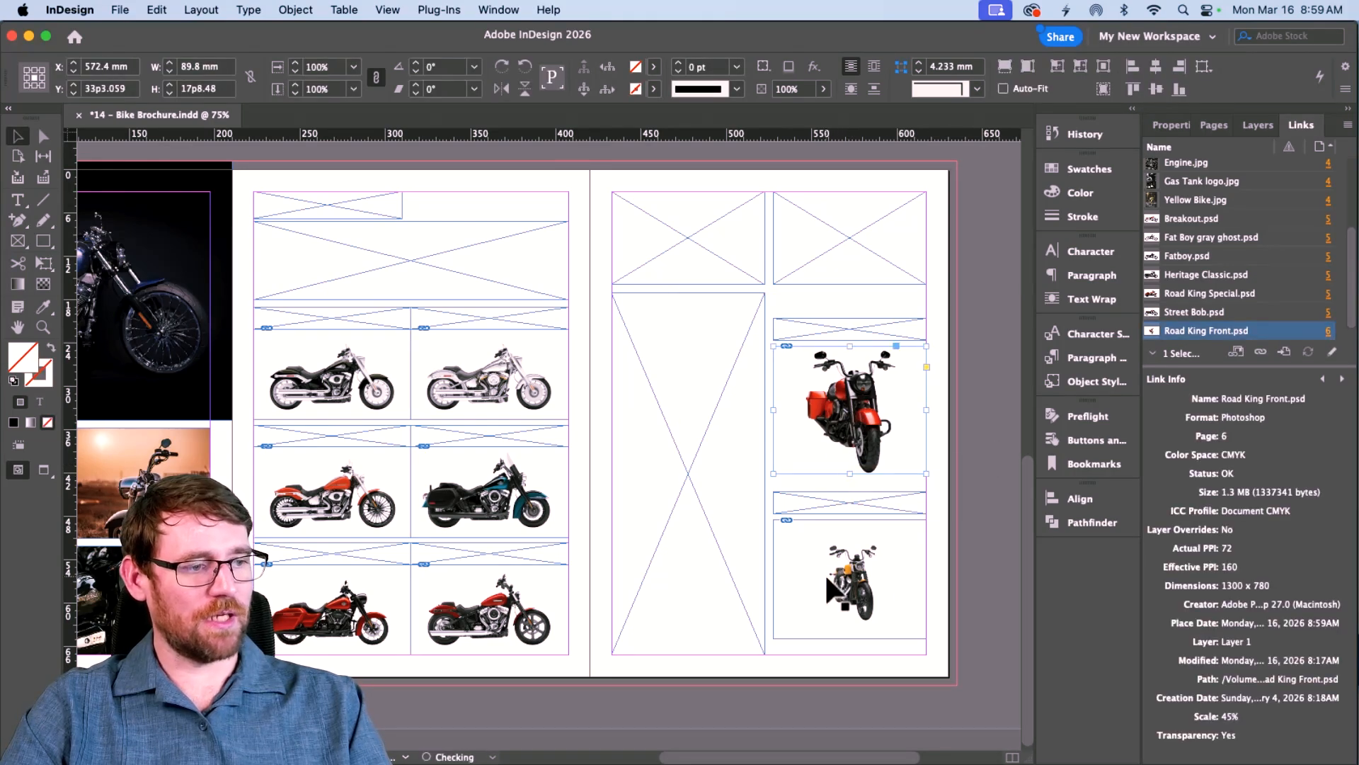
# Step: Enlarge the Street Bob Front picture within its frame to about 41%, extend the frame's bottom edge below the wheel, and deselect it
pyautogui.click(855, 581)
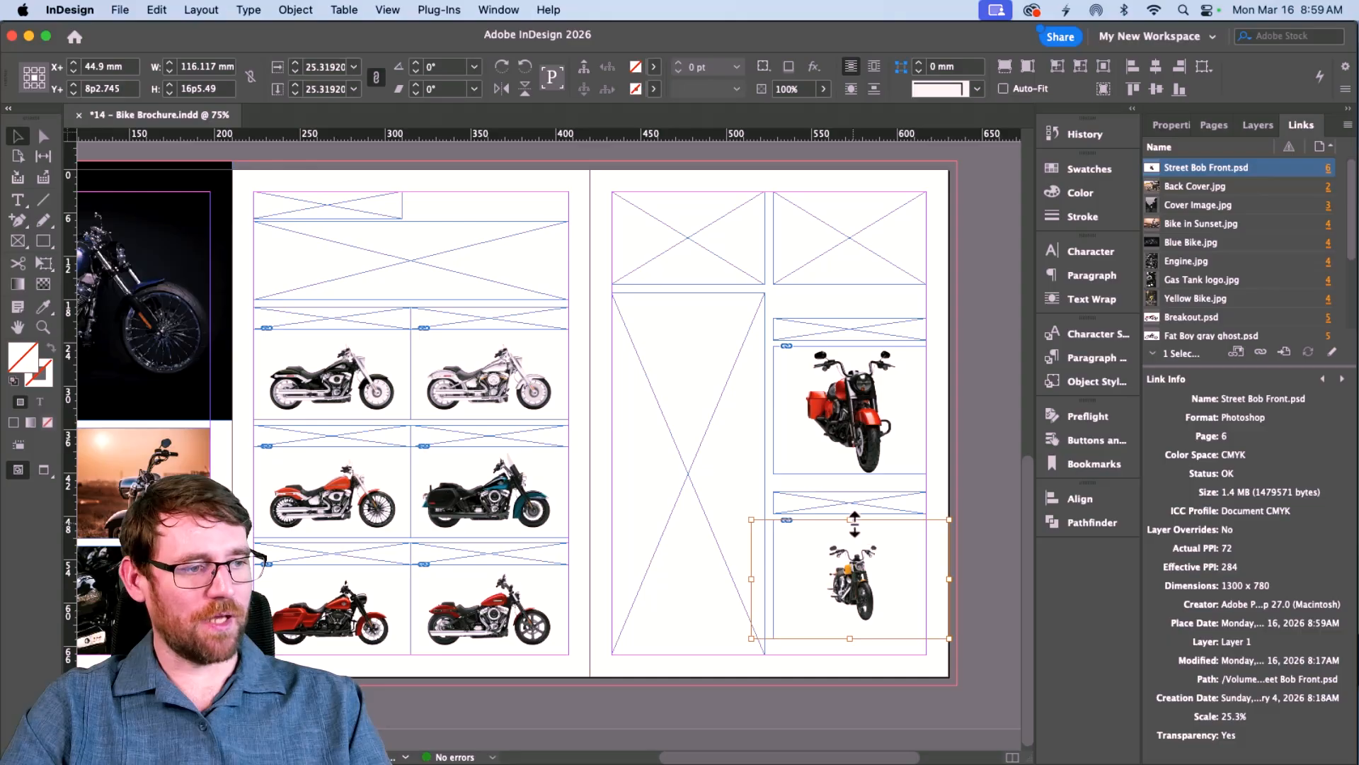
pyautogui.moveTo(853, 520); pyautogui.dragTo(853, 484)
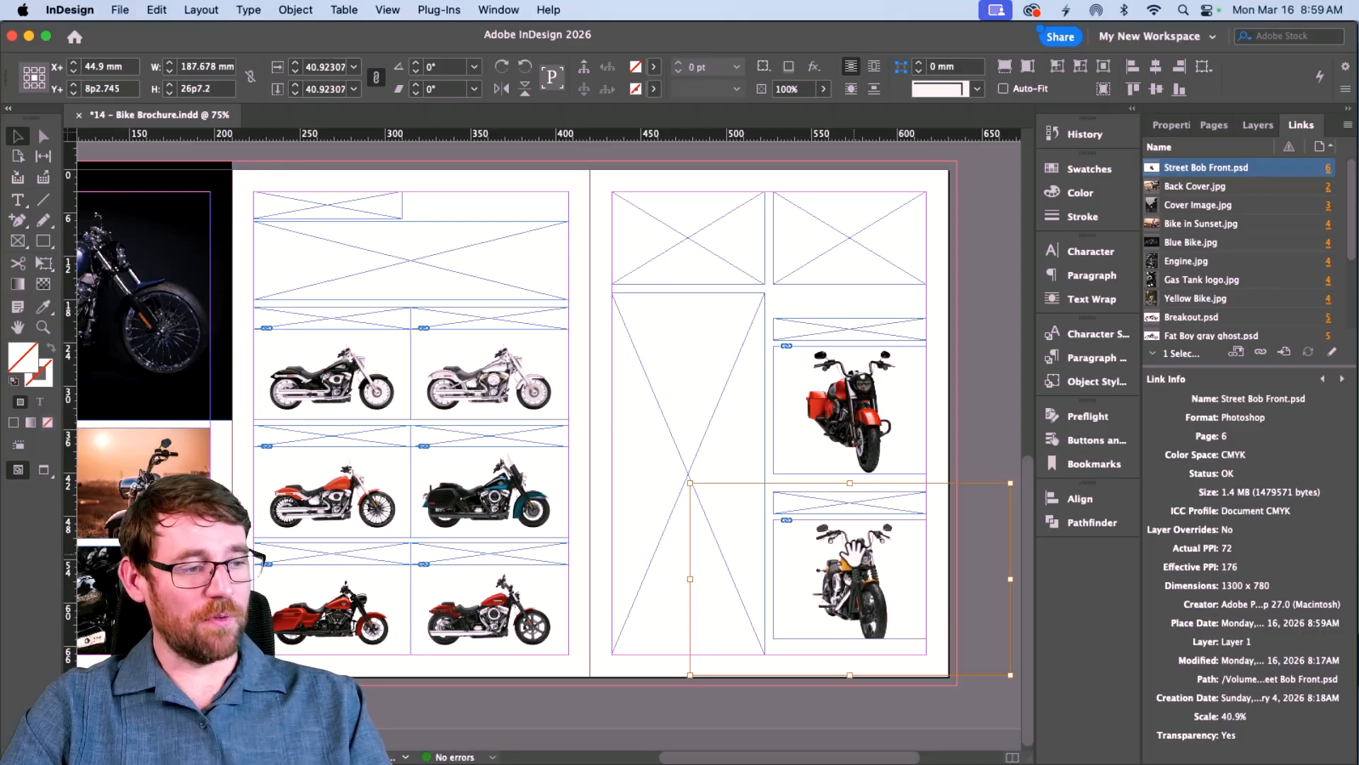
pyautogui.click(970, 582)
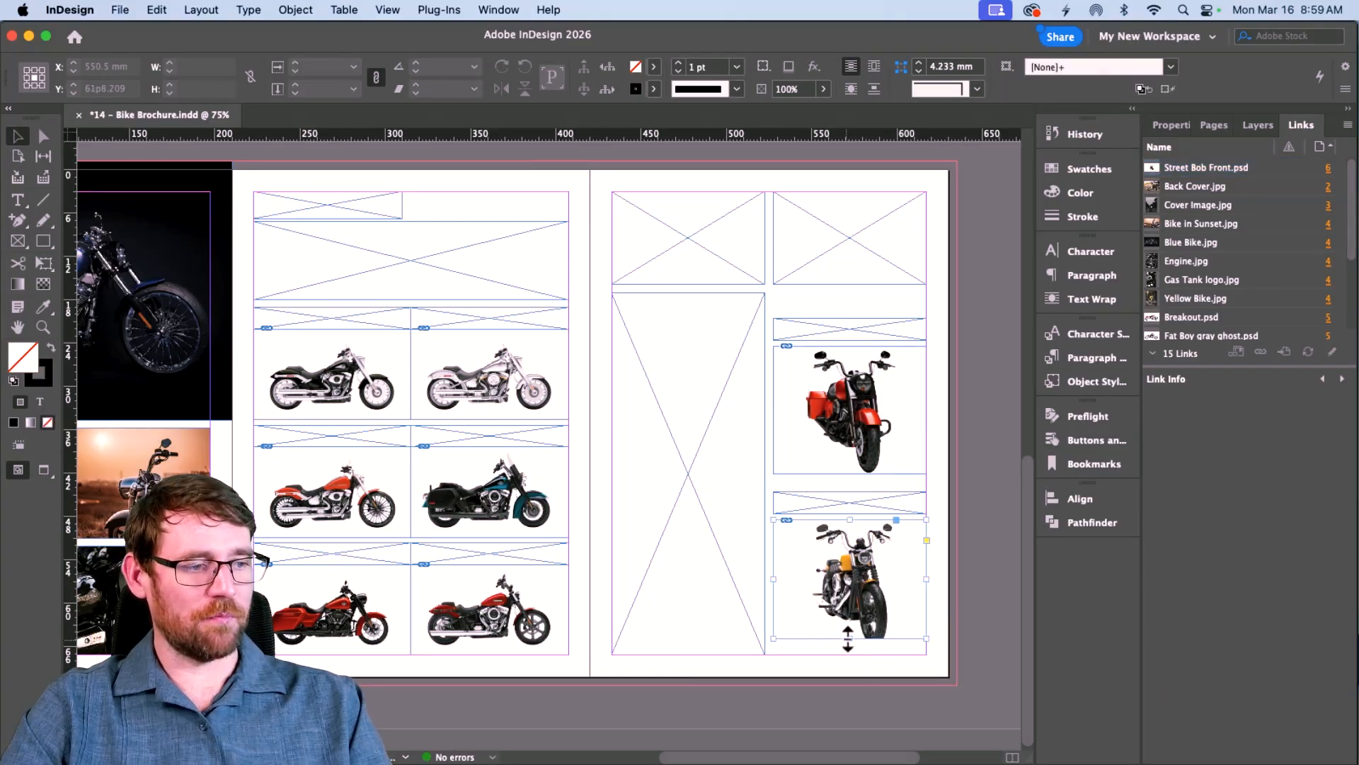
pyautogui.click(851, 635)
pyautogui.moveTo(850, 636); pyautogui.dragTo(851, 647)
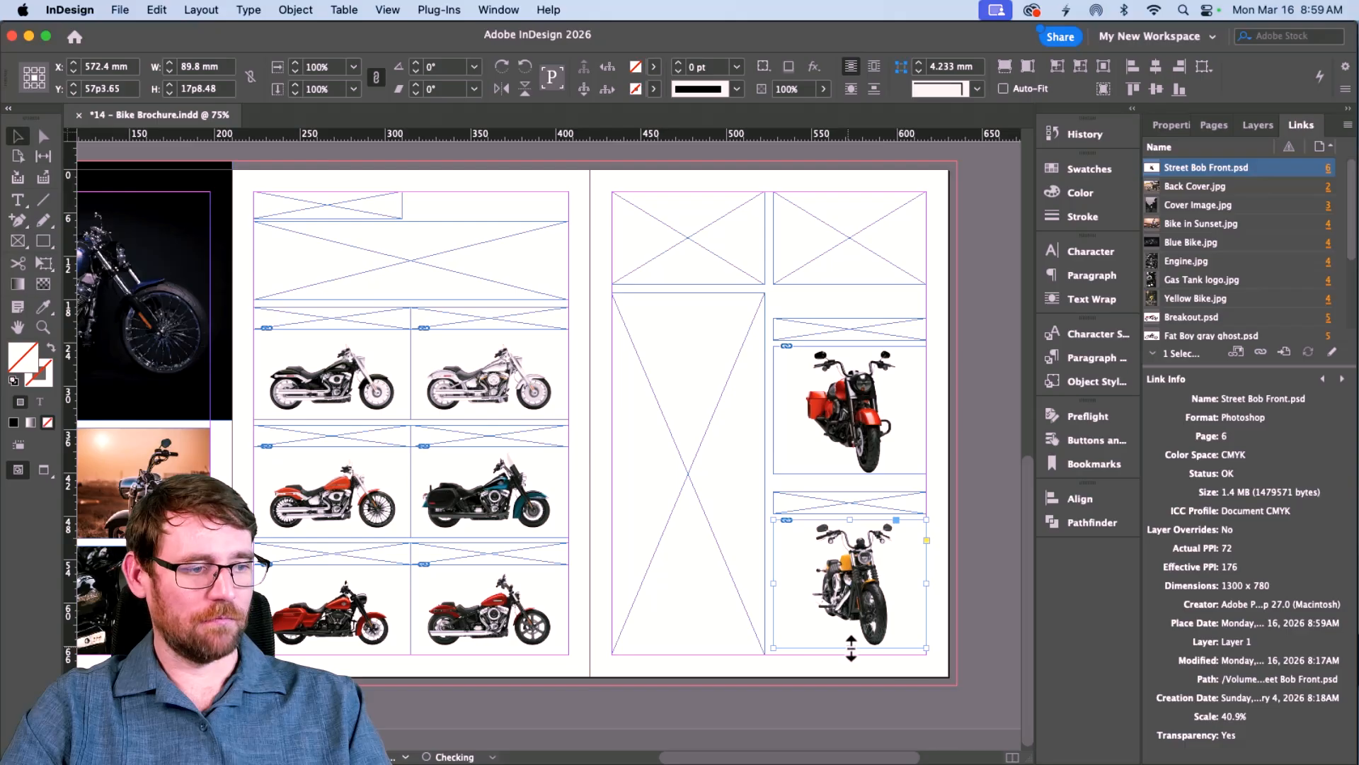
pyautogui.click(966, 559)
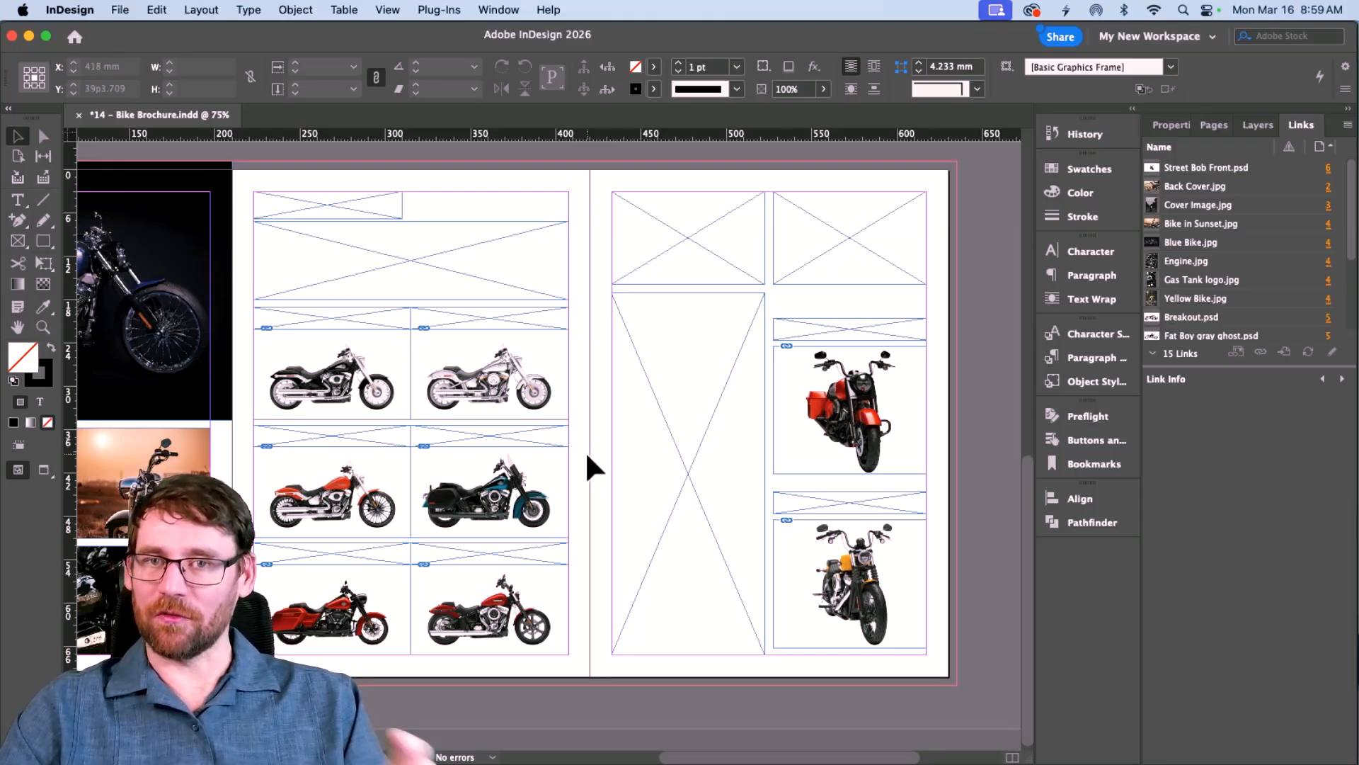
# Step: Place harley-davidson-logo.ai from the 4 - Ai folder into the small square frame at the lower right of the page 3 cover
pyautogui.scroll(5, 588, 457)
pyautogui.scroll(10, 588, 456)
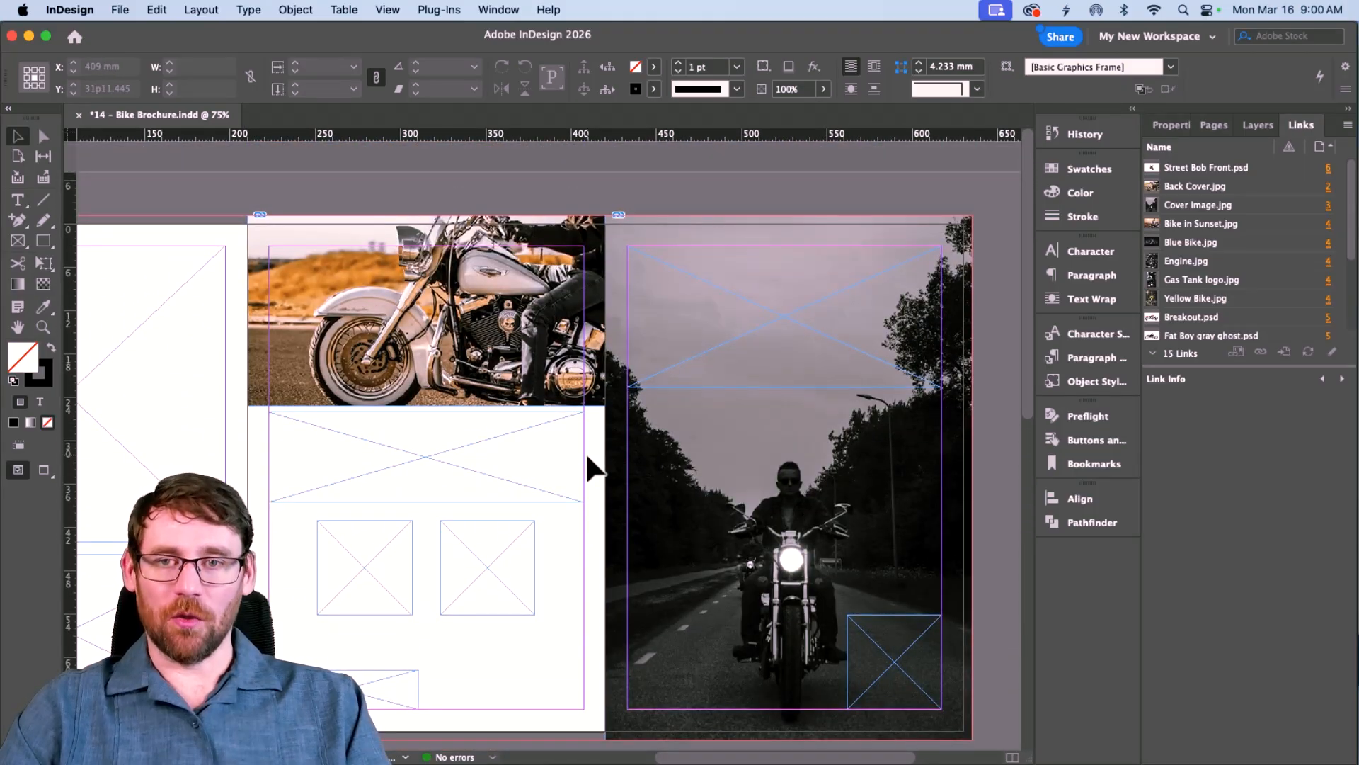
pyautogui.click(485, 565)
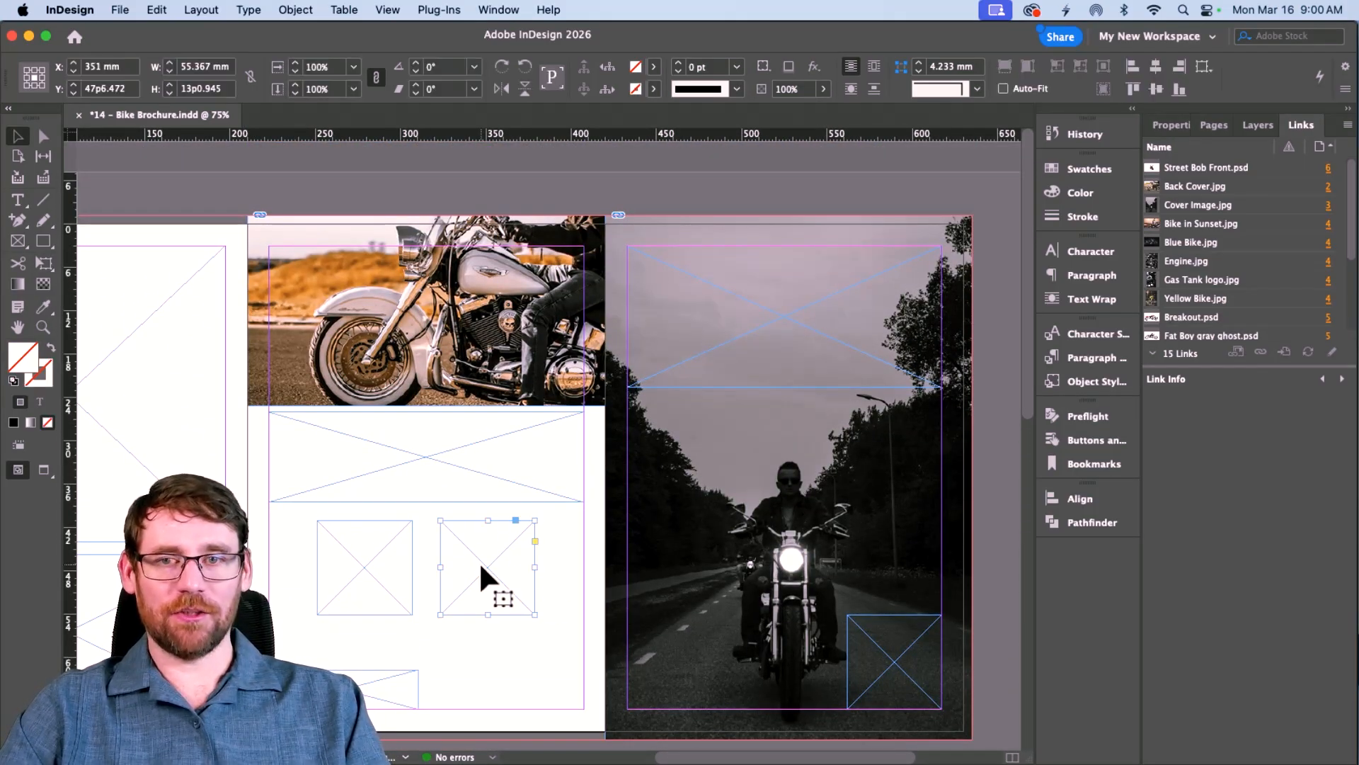
pyautogui.click(938, 698)
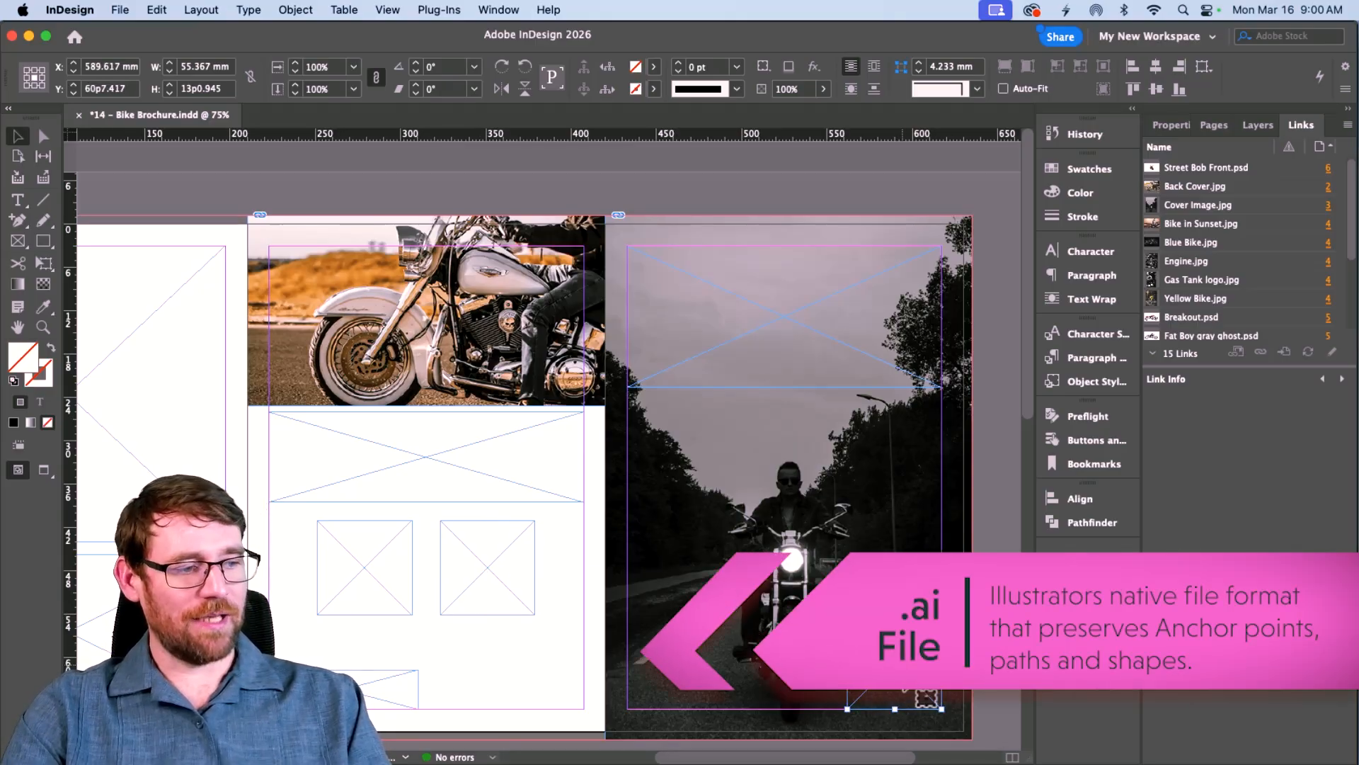
pyautogui.press('super+d')
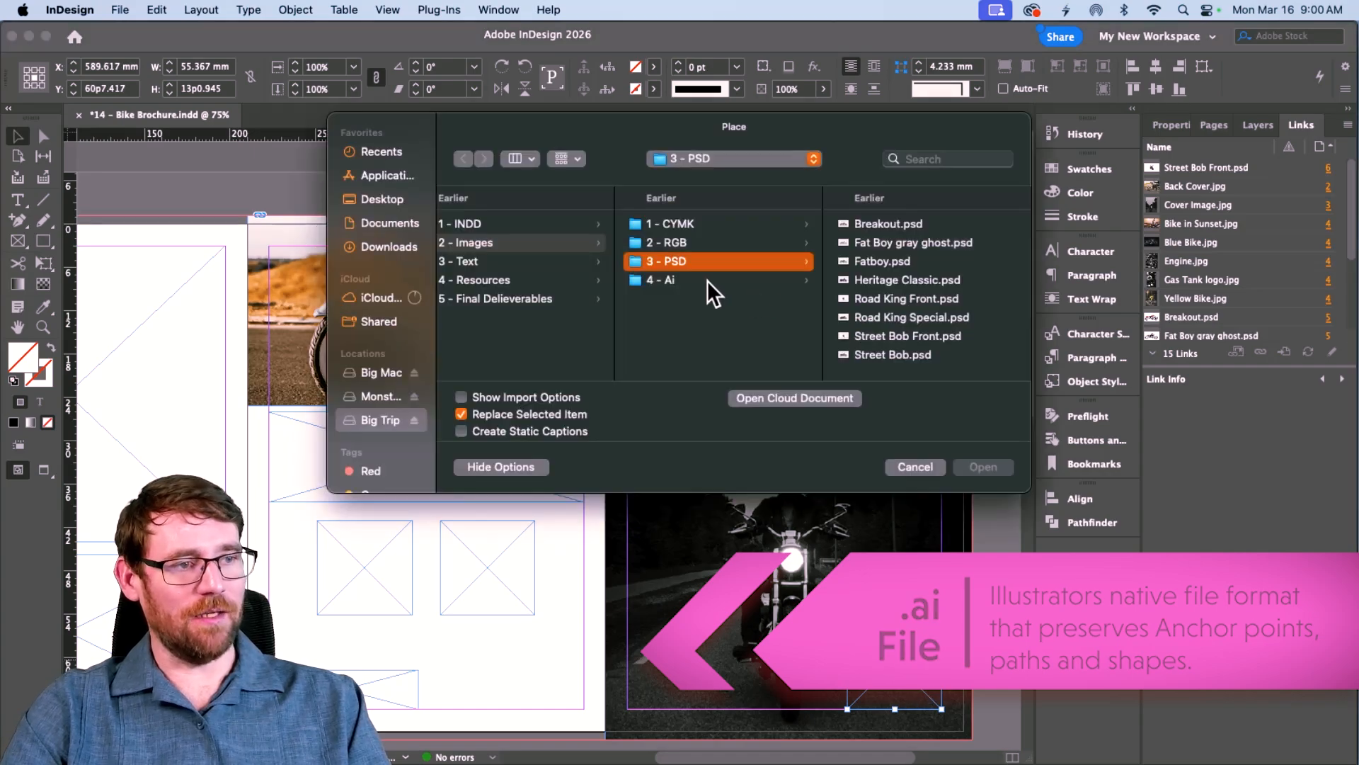
pyautogui.click(707, 280)
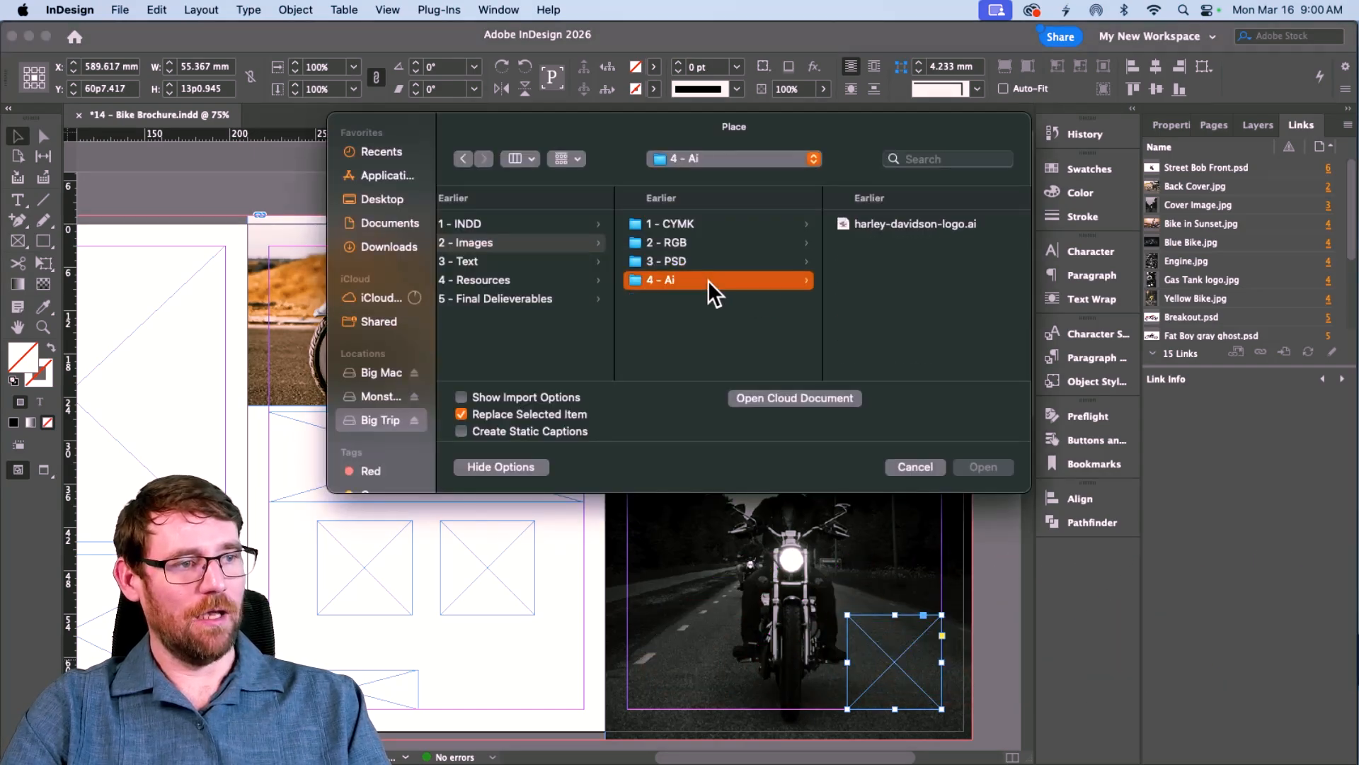
pyautogui.click(881, 222)
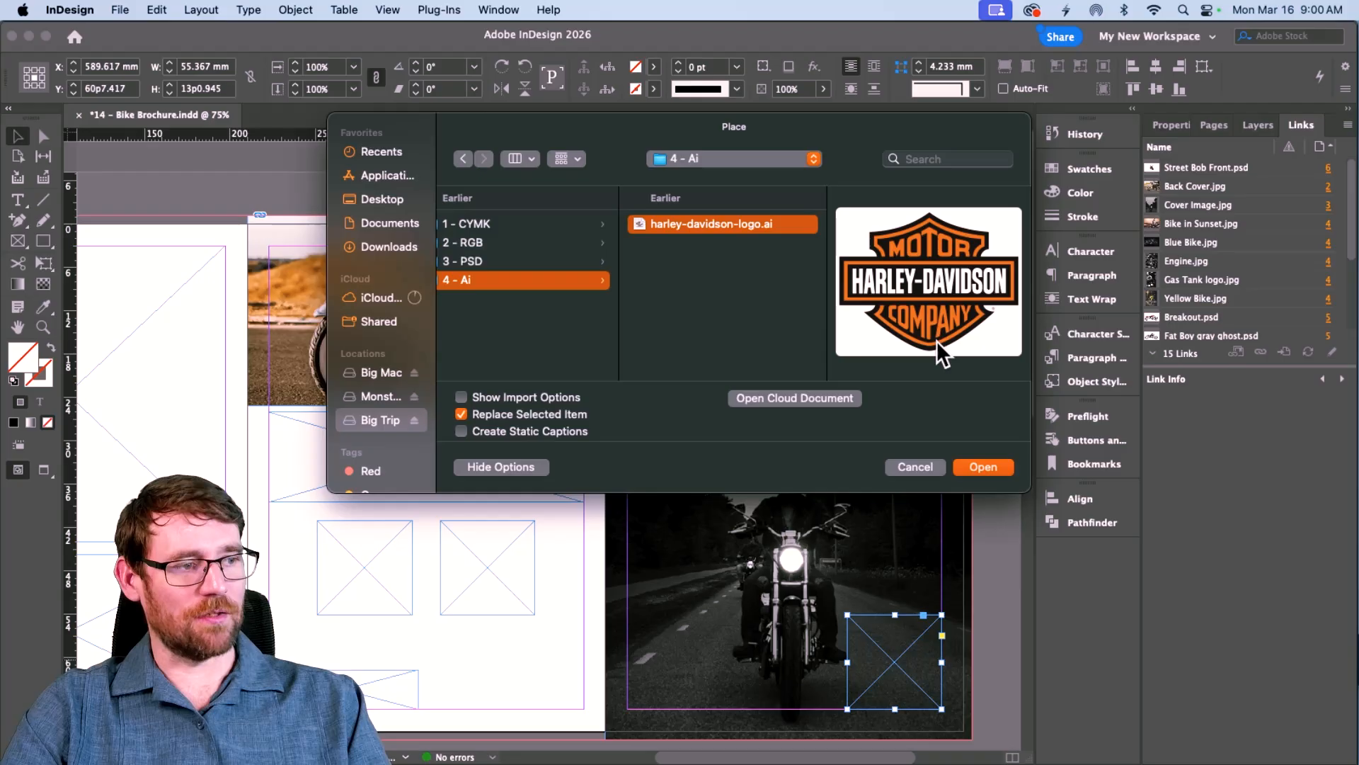
pyautogui.click(984, 466)
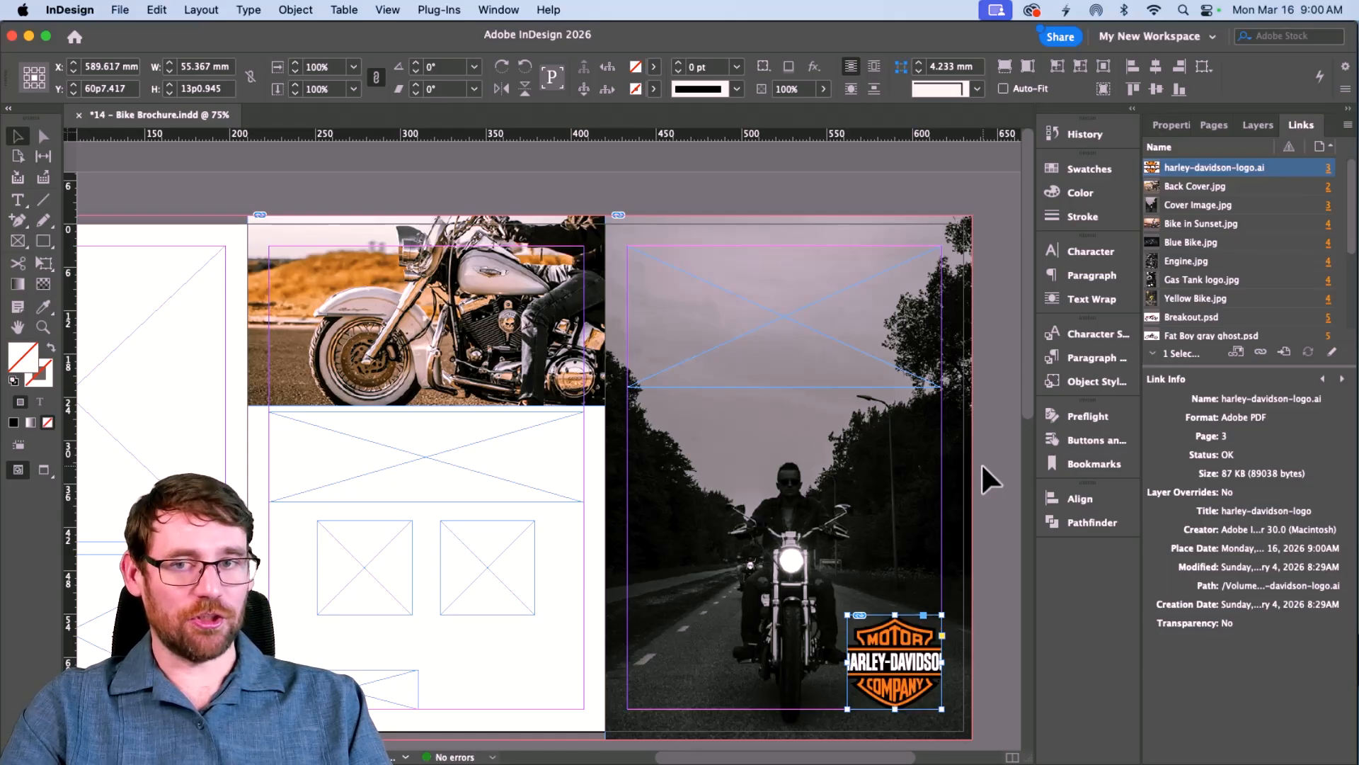
# Step: Scale the cover logo down from its centre within its frame to about 28.3%, matching the frame's width, and deselect it
pyautogui.press('z')
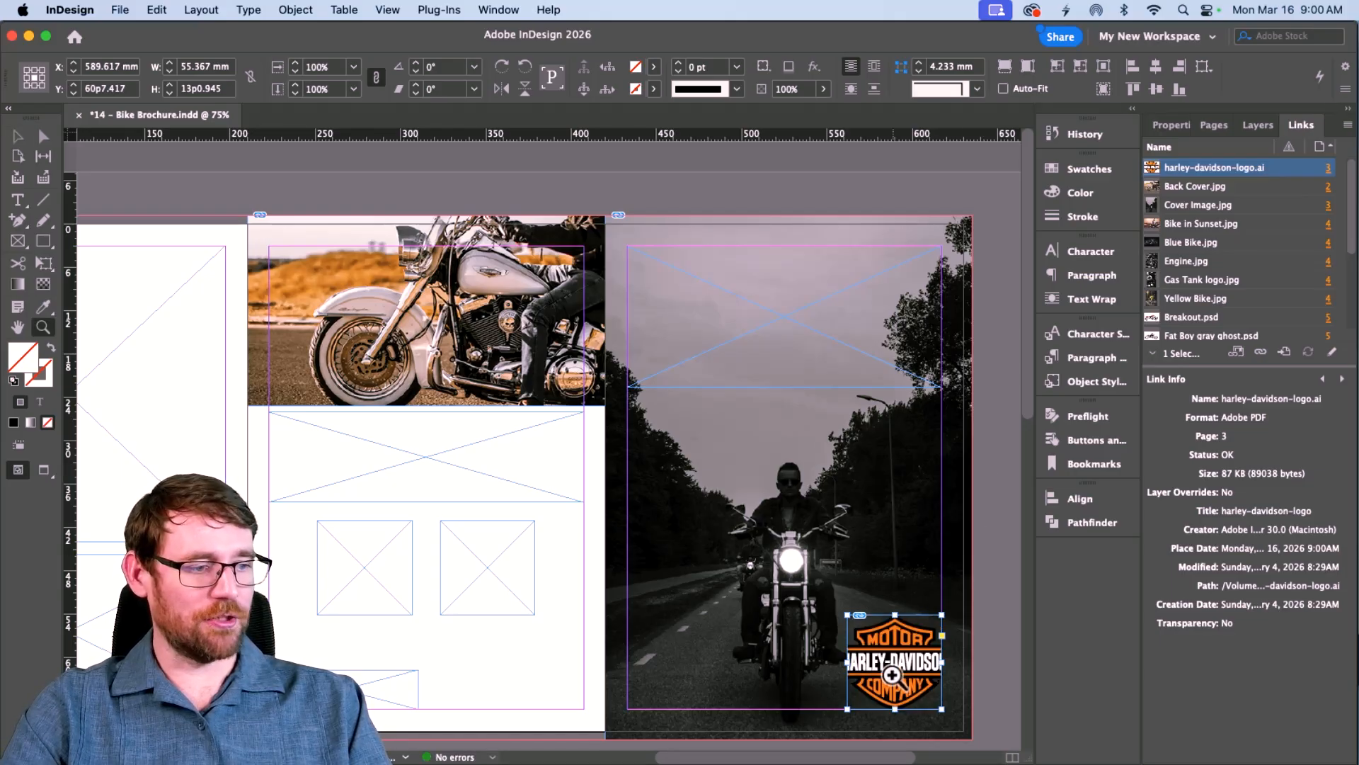
pyautogui.click(892, 675)
pyautogui.moveTo(588, 588); pyautogui.dragTo(779, 743)
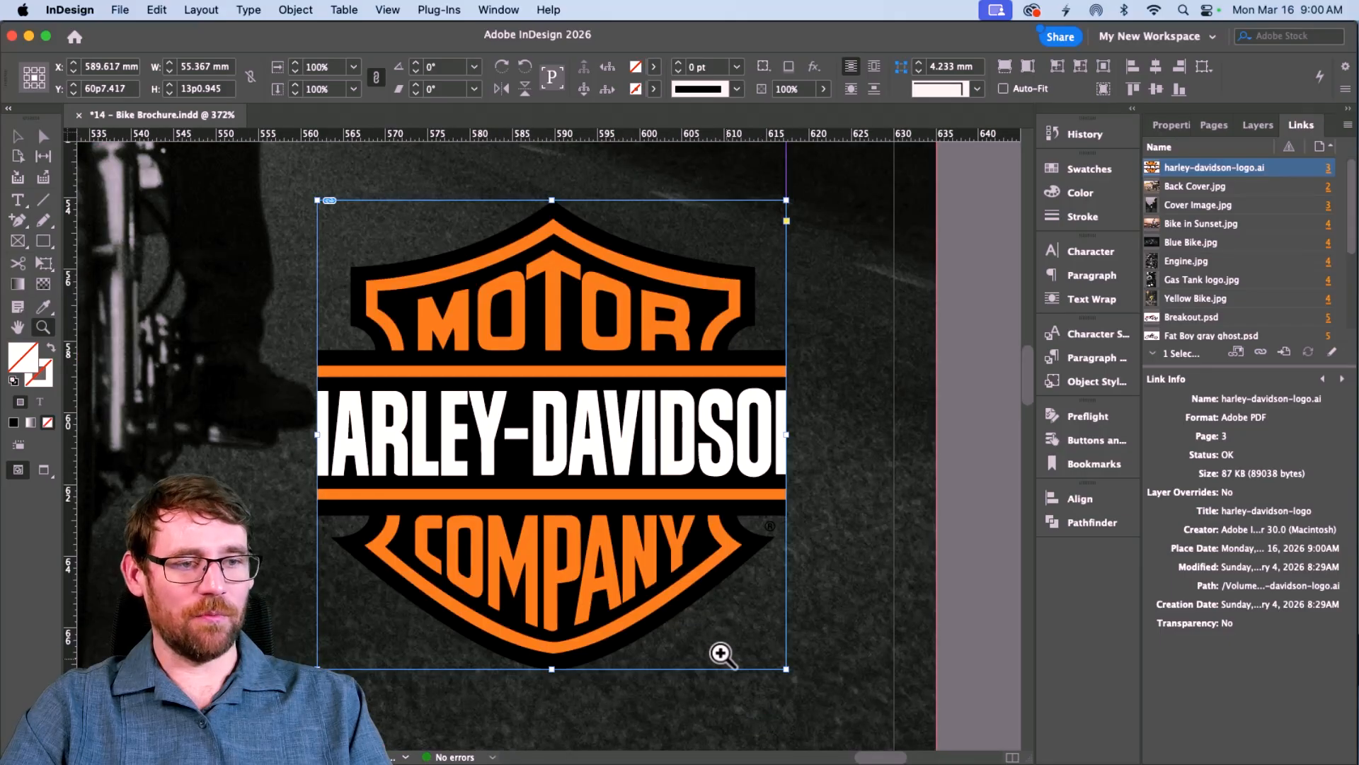
pyautogui.press('v')
pyautogui.click(553, 439)
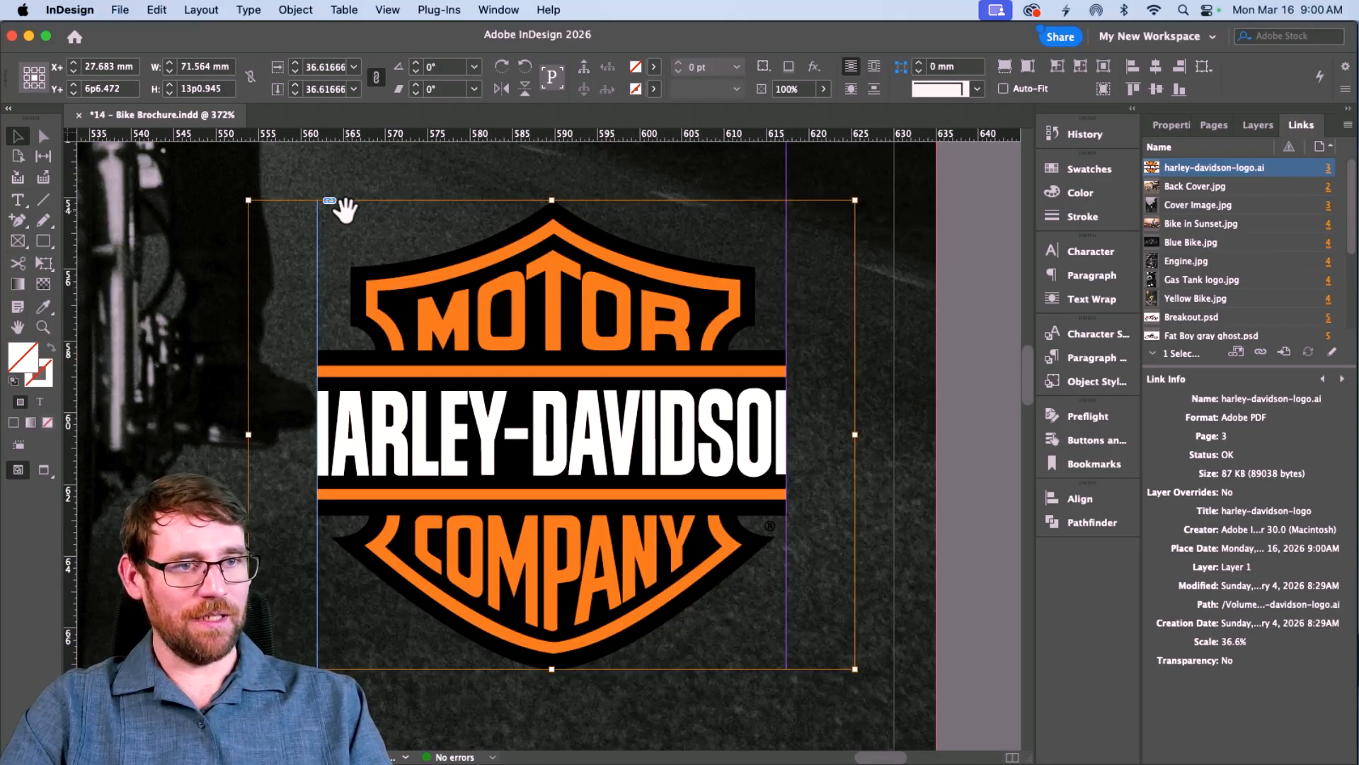
pyautogui.hscroll(1, 330, 206)
pyautogui.hscroll(-1, 326, 205)
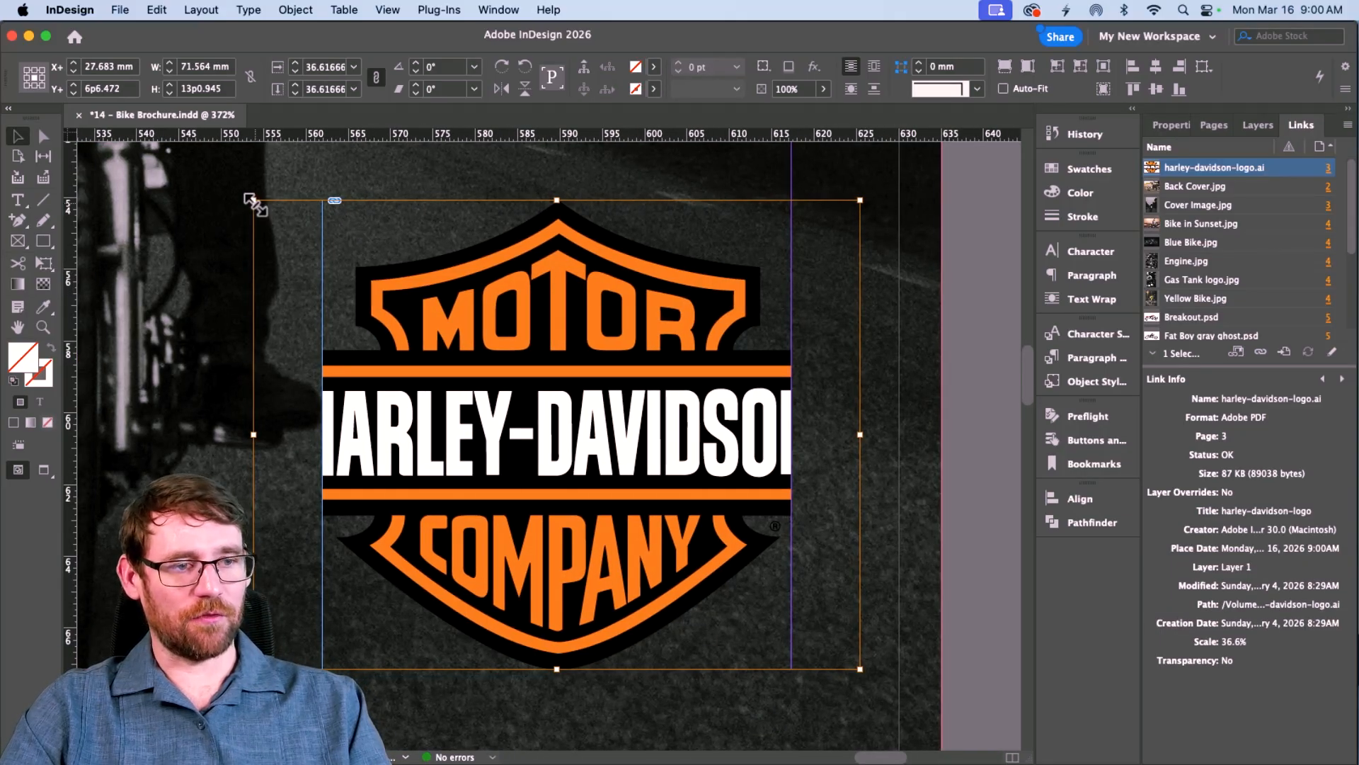
pyautogui.moveTo(253, 202); pyautogui.dragTo(310, 243)
pyautogui.press('Escape')
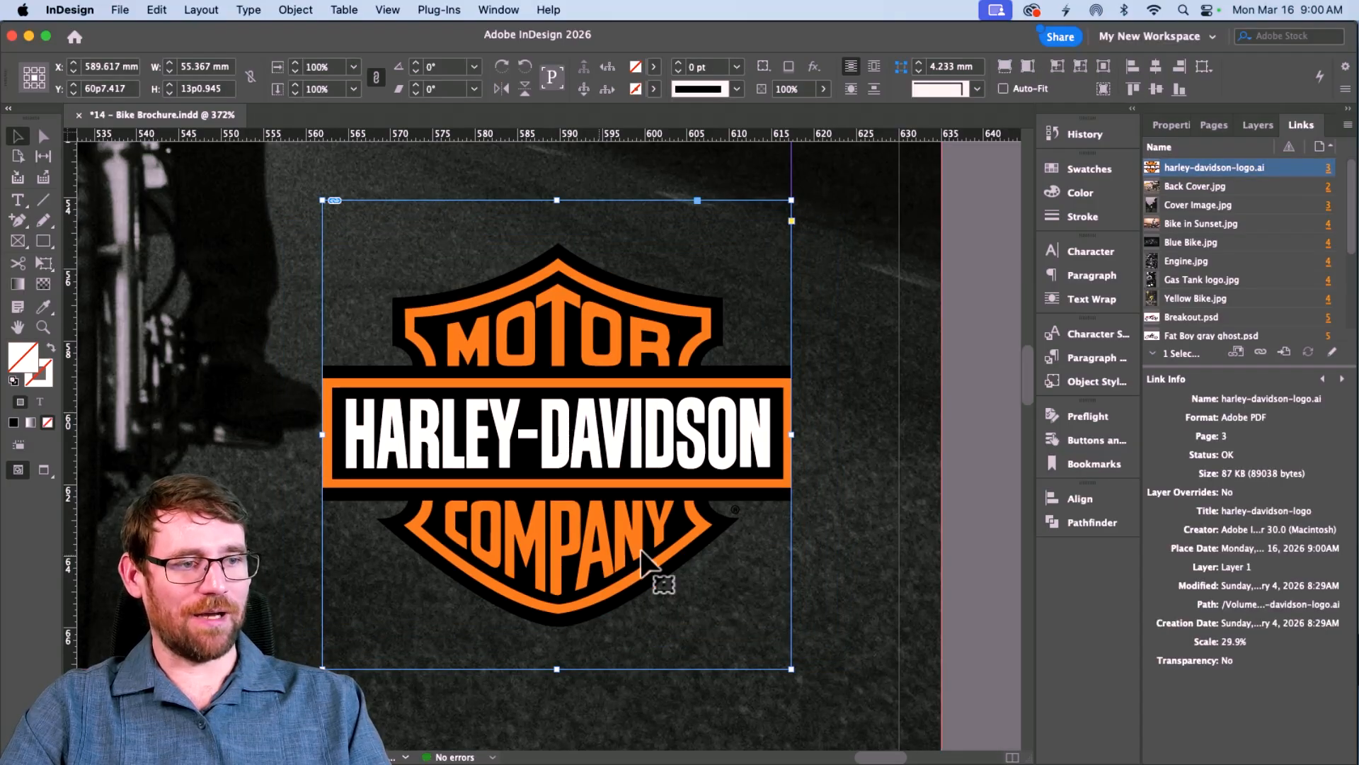
pyautogui.click(936, 453)
pyautogui.click(566, 419)
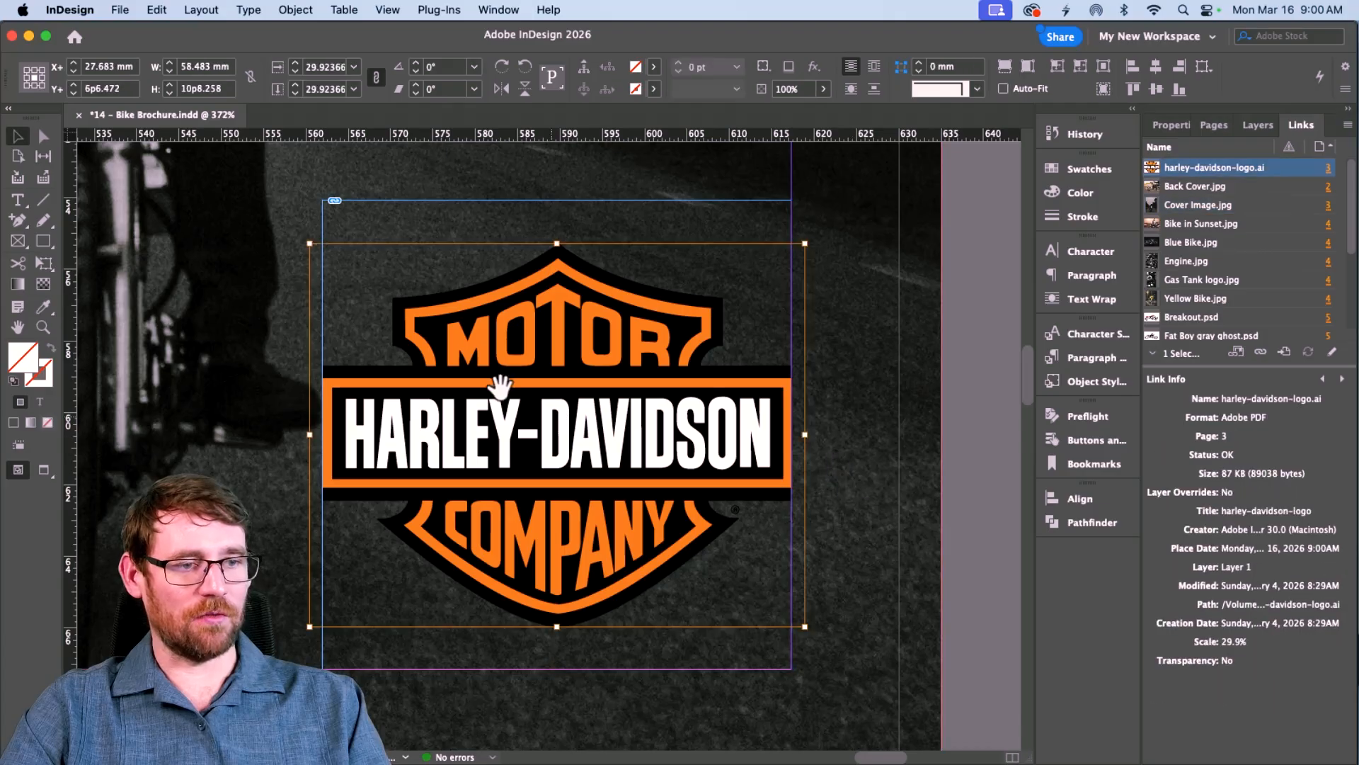
pyautogui.moveTo(309, 247); pyautogui.dragTo(325, 255)
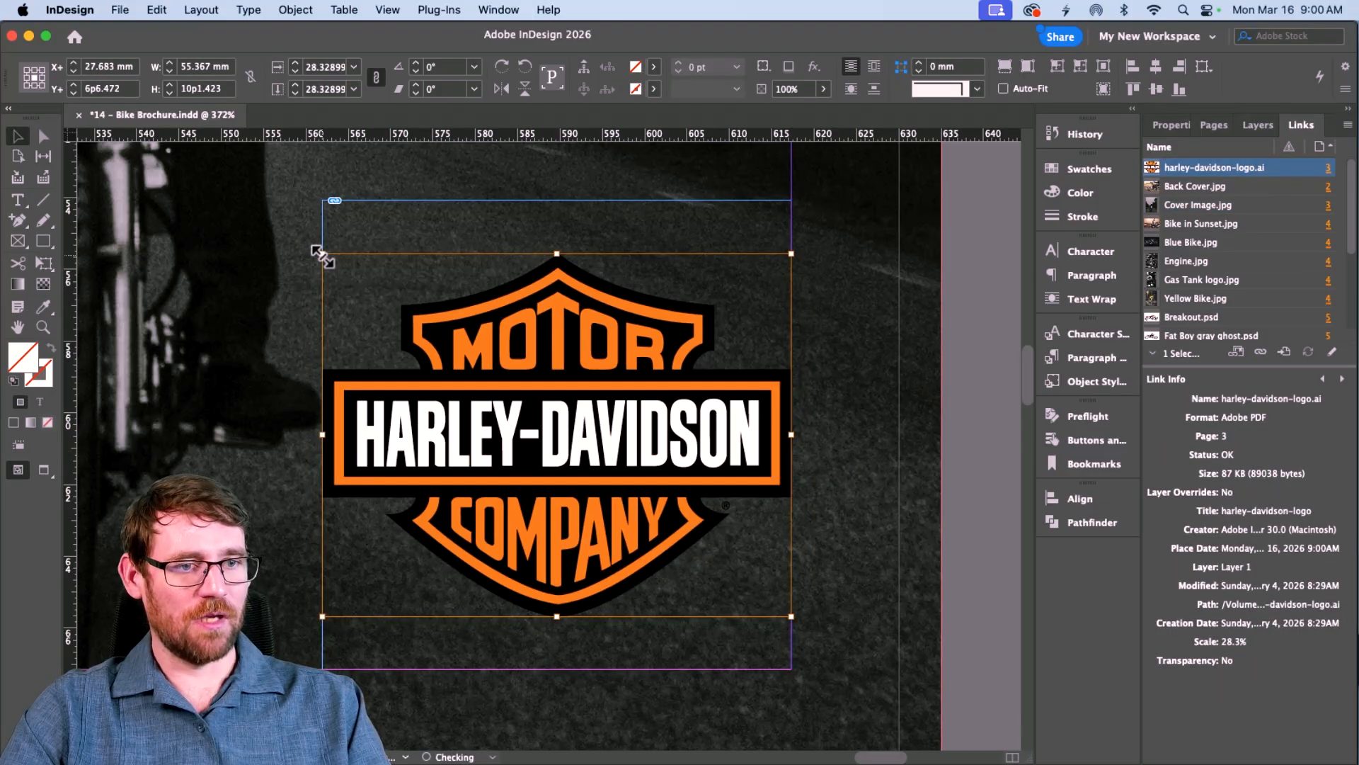
pyautogui.click(977, 440)
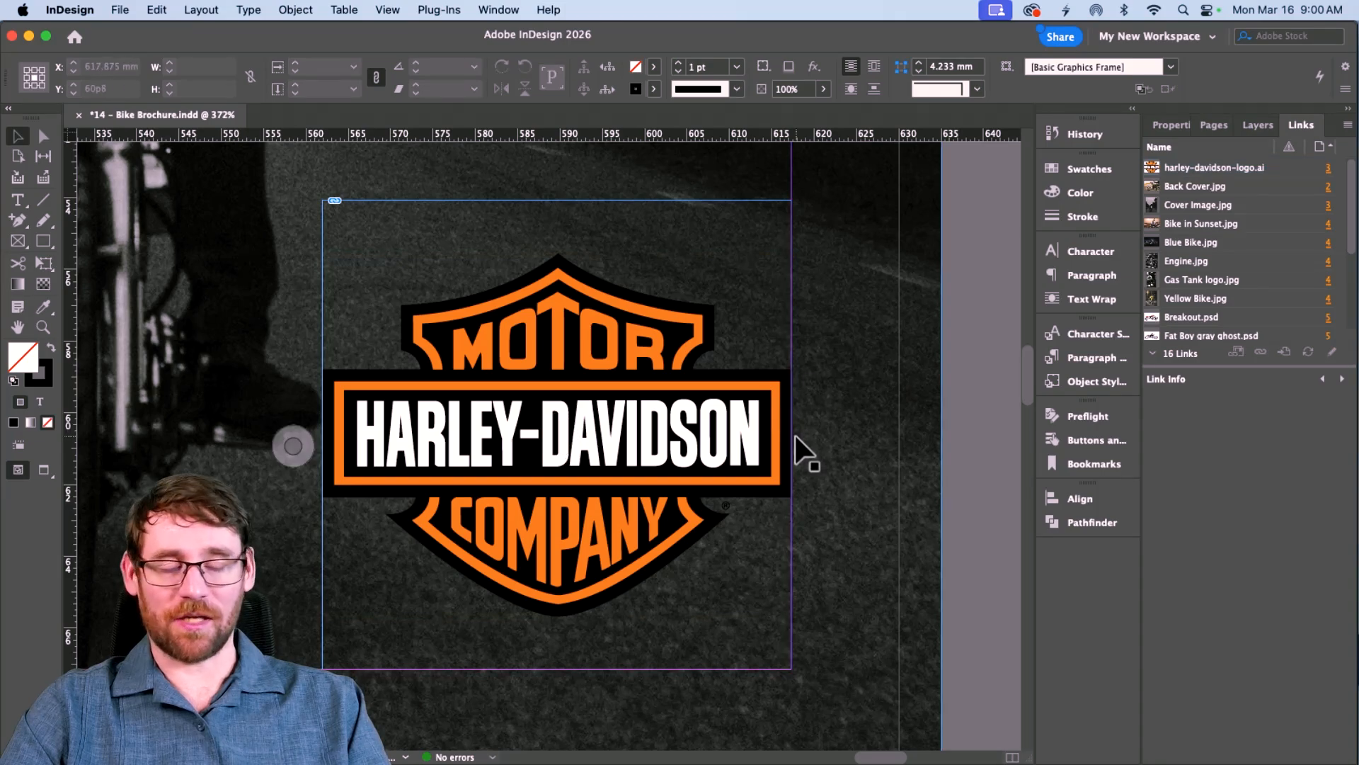
# Step: Place harley-davidson-logo.ai into the right-hand square frame on page 2
pyautogui.hscroll(-1, 270, 305)
pyautogui.press('super+minus')
pyautogui.press('super+minus')
pyautogui.press('super+minus')
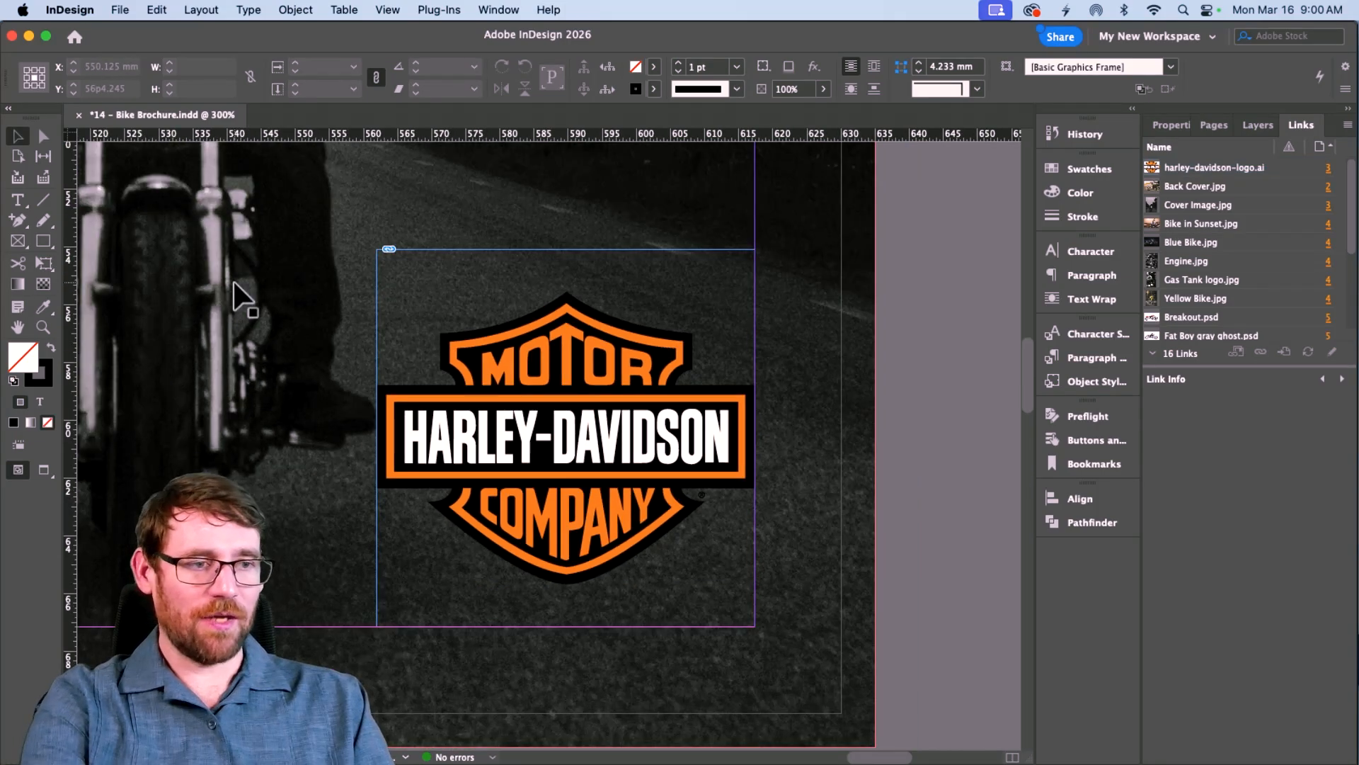
pyautogui.hscroll(-6, 234, 284)
pyautogui.scroll(2, 234, 284)
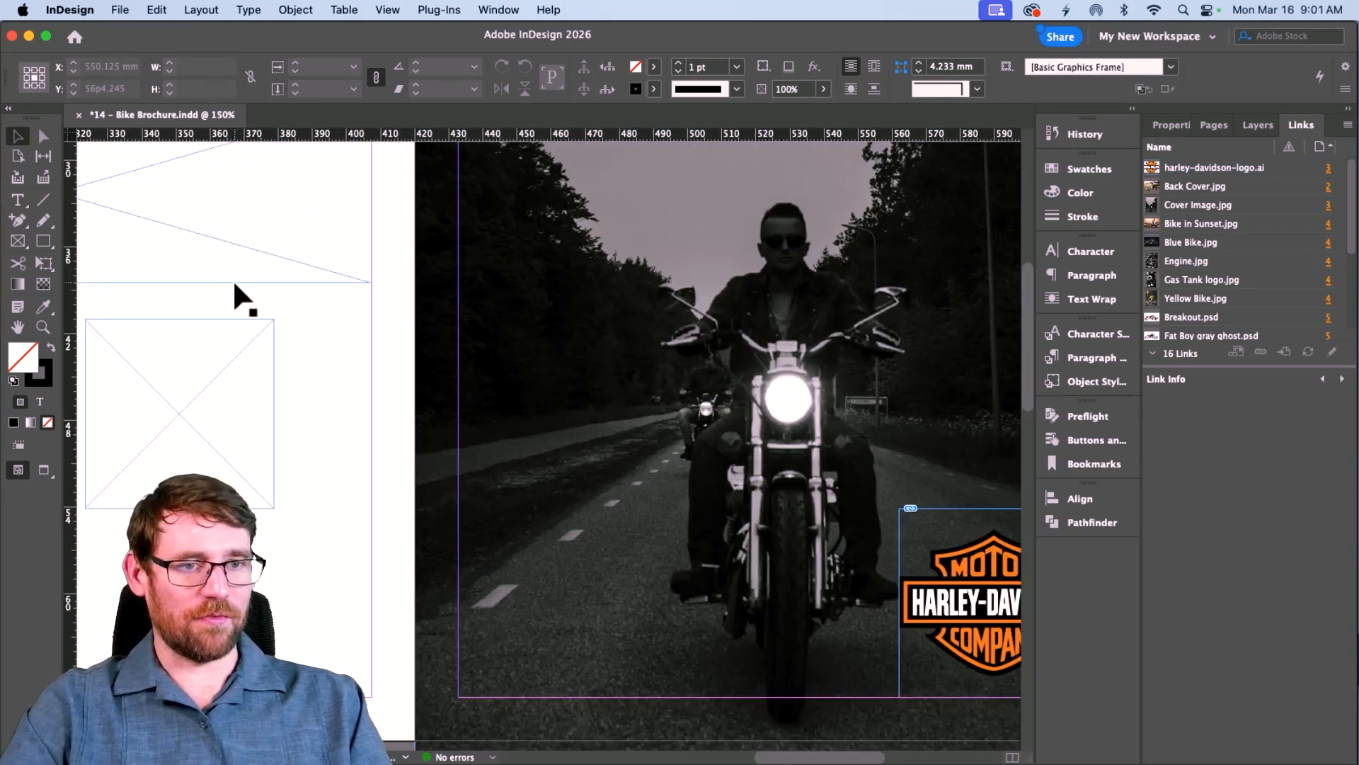
pyautogui.click(228, 405)
pyautogui.press('super+d')
pyautogui.click(927, 224)
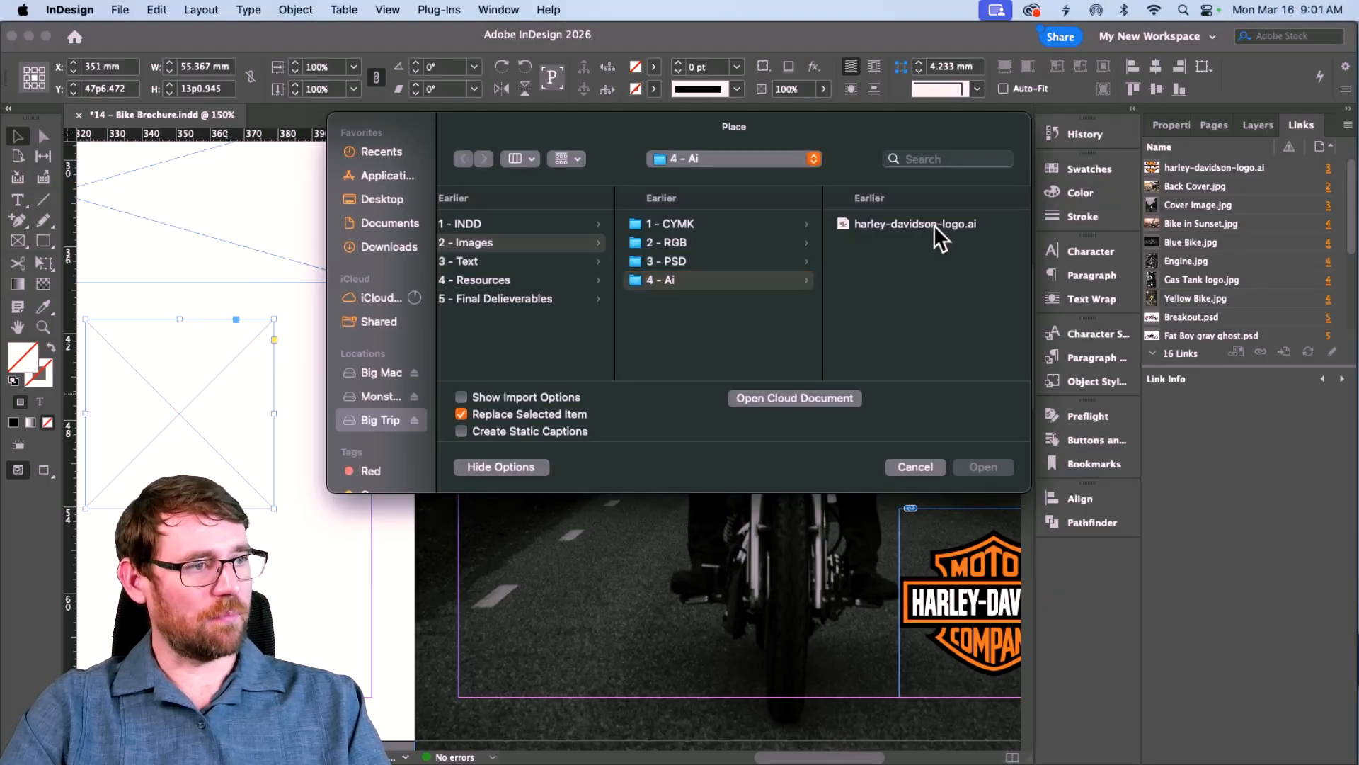
pyautogui.click(982, 467)
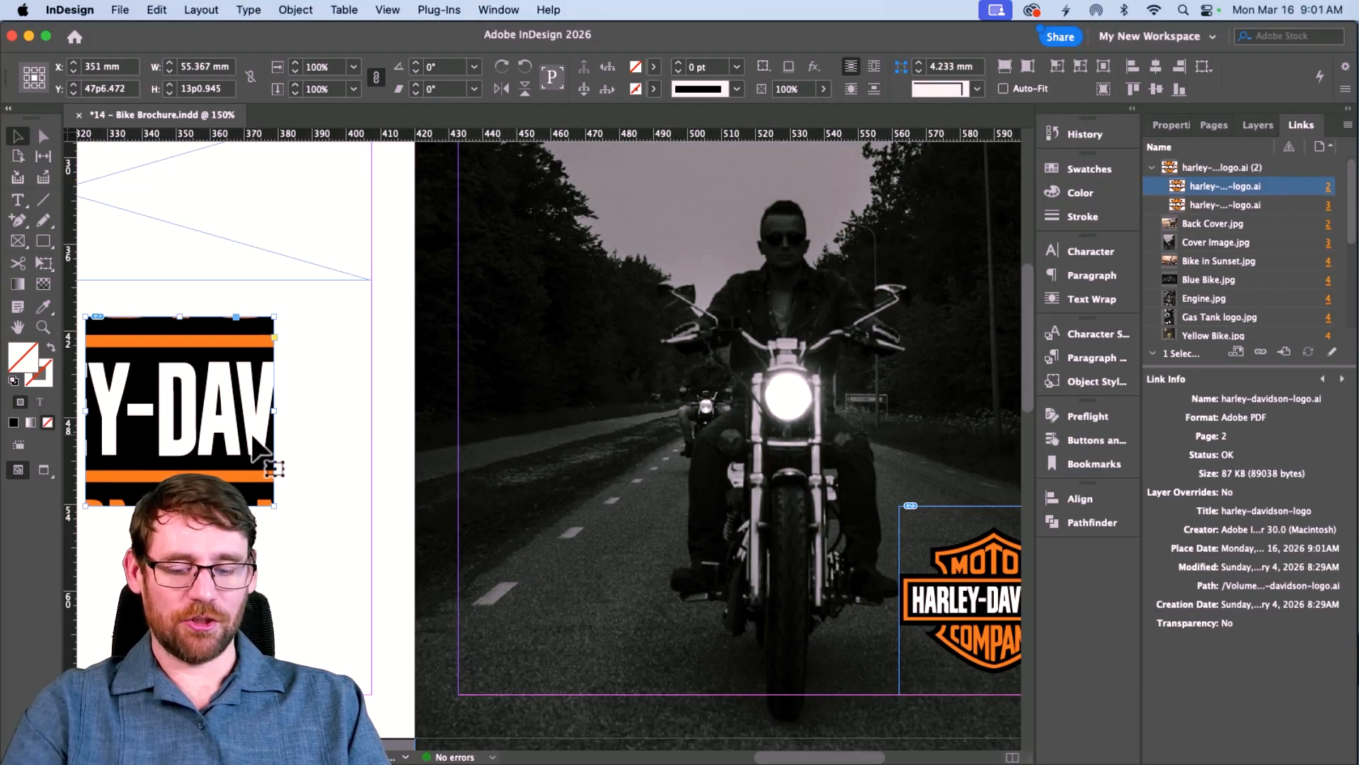
# Step: Fill page 2's square frame proportionally with the logo, scale the logo down to about 28.2% within the frame's width, and deselect it
pyautogui.press('super+alt+shift+c')
pyautogui.hscroll(-4, 205, 422)
pyautogui.hscroll(-2, 204, 414)
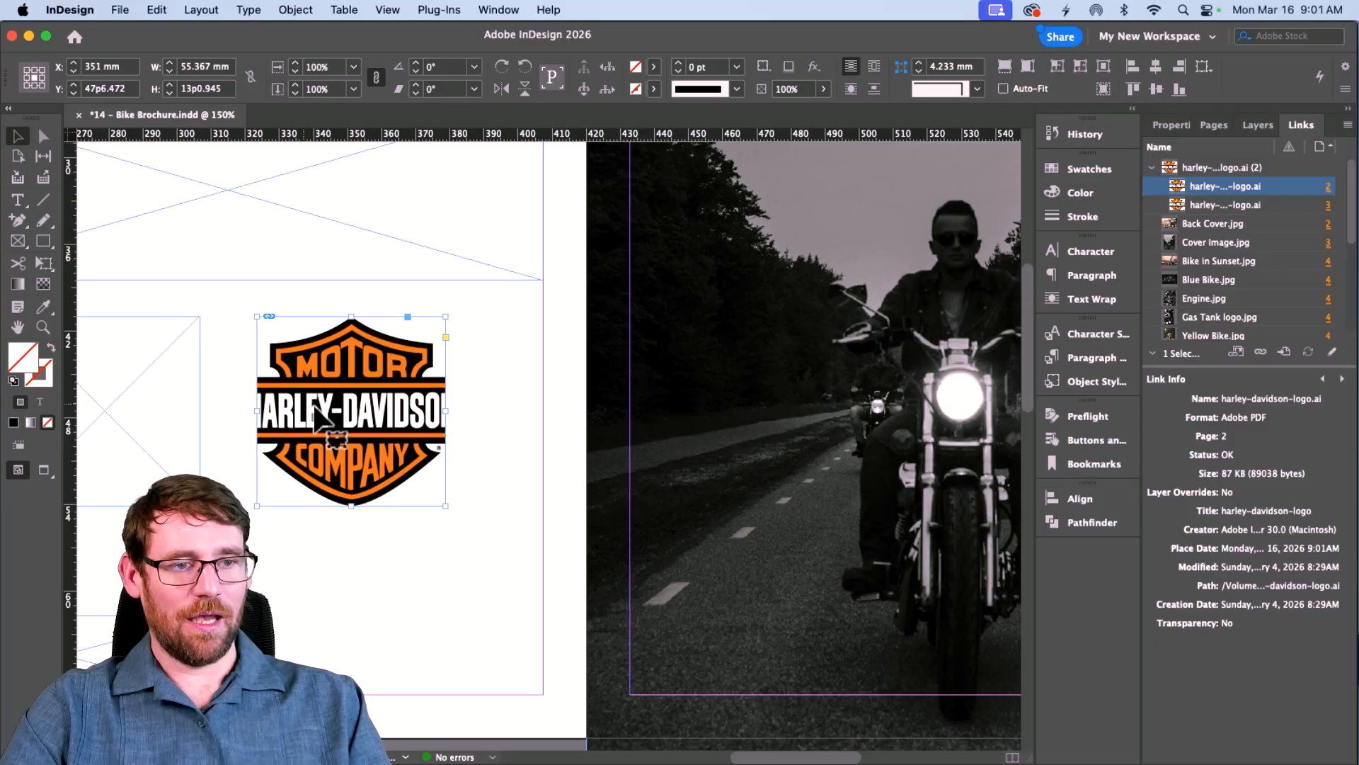
pyautogui.click(354, 407)
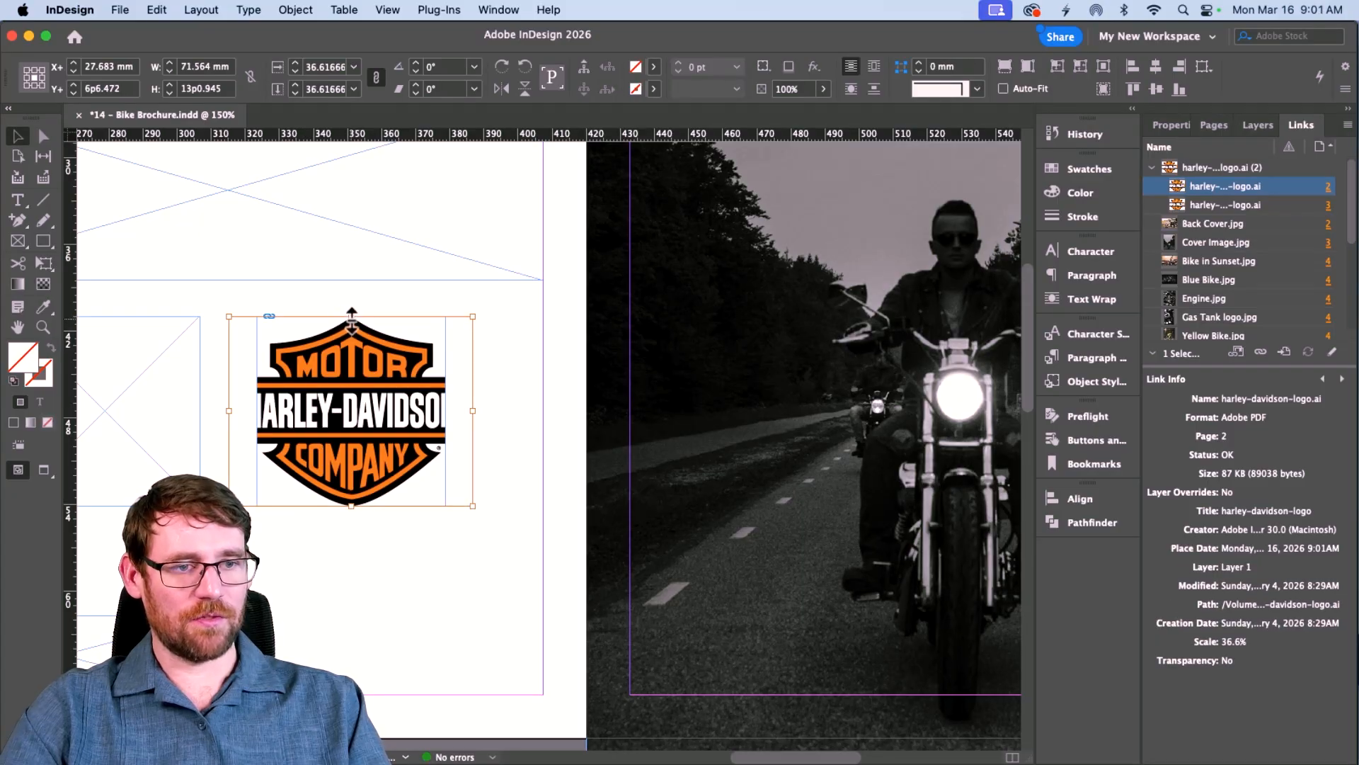
pyautogui.moveTo(348, 321); pyautogui.dragTo(345, 338)
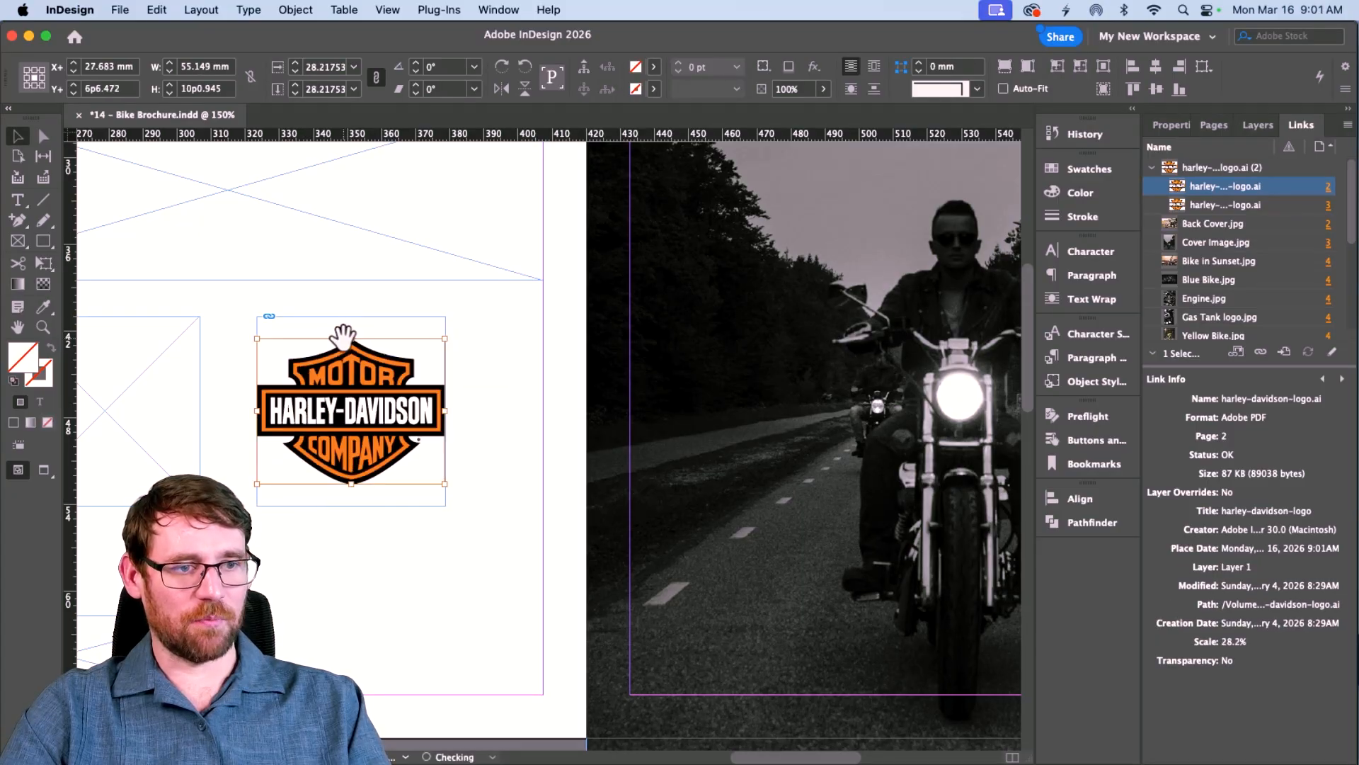
pyautogui.click(502, 421)
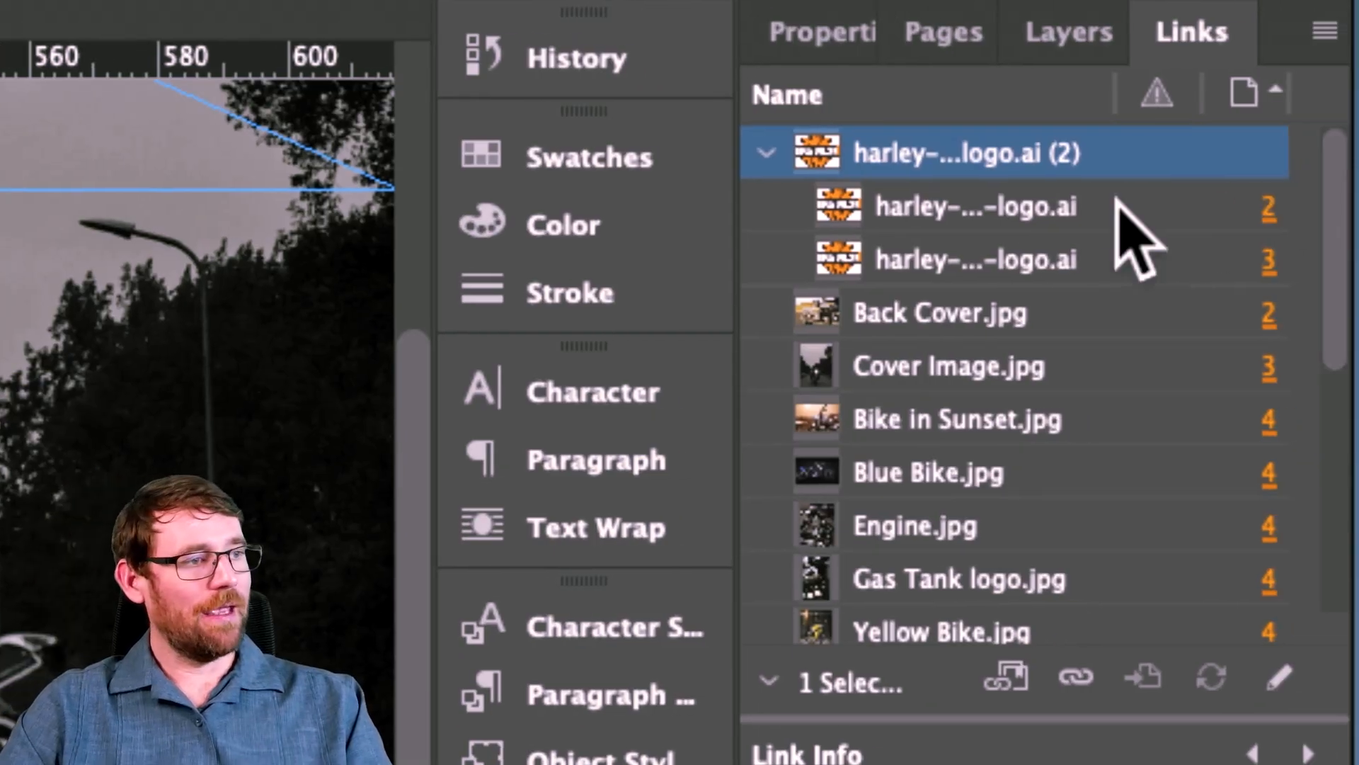
# Step: Examine the two linked instances of harley-davidson-logo.ai and the applications offered for editing the original file
pyautogui.click(981, 213)
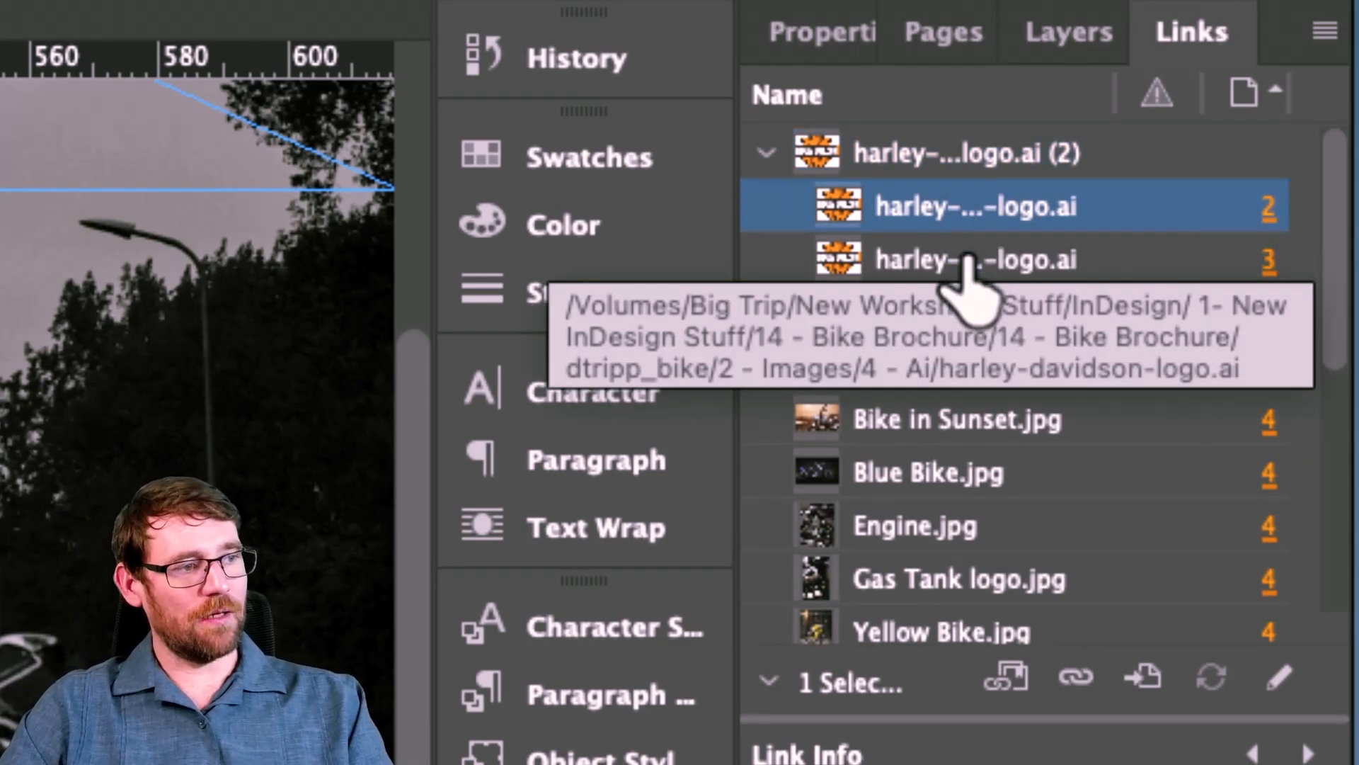
pyautogui.click(767, 153)
pyautogui.click(945, 161)
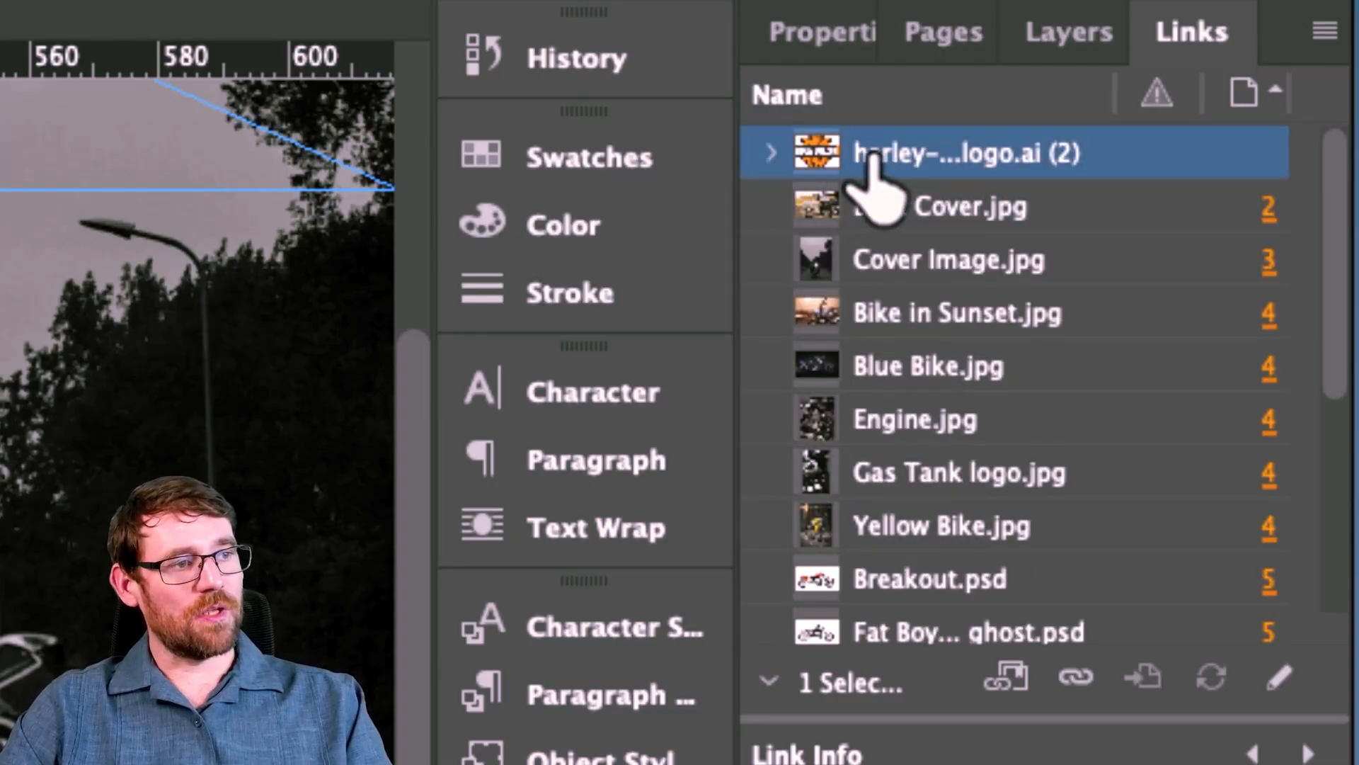
pyautogui.click(772, 151)
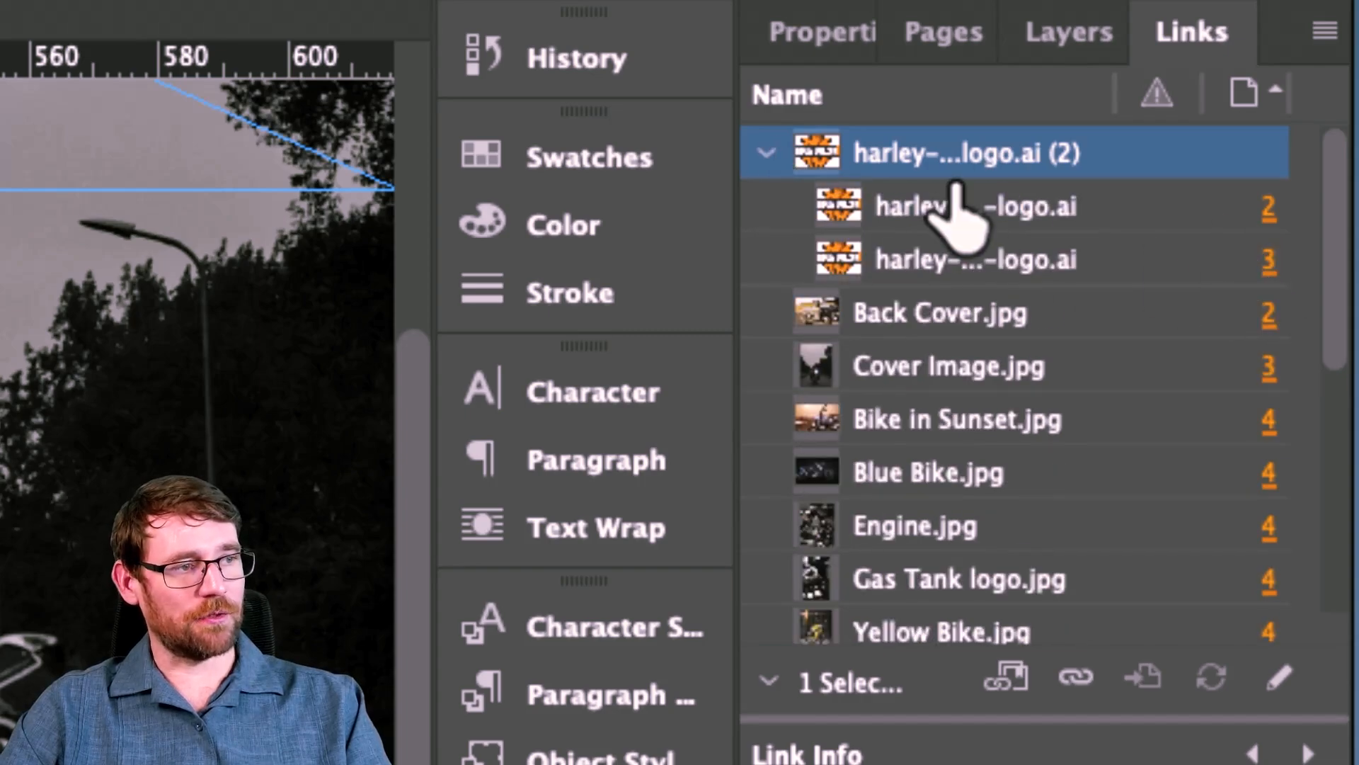
pyautogui.rightClick(922, 145)
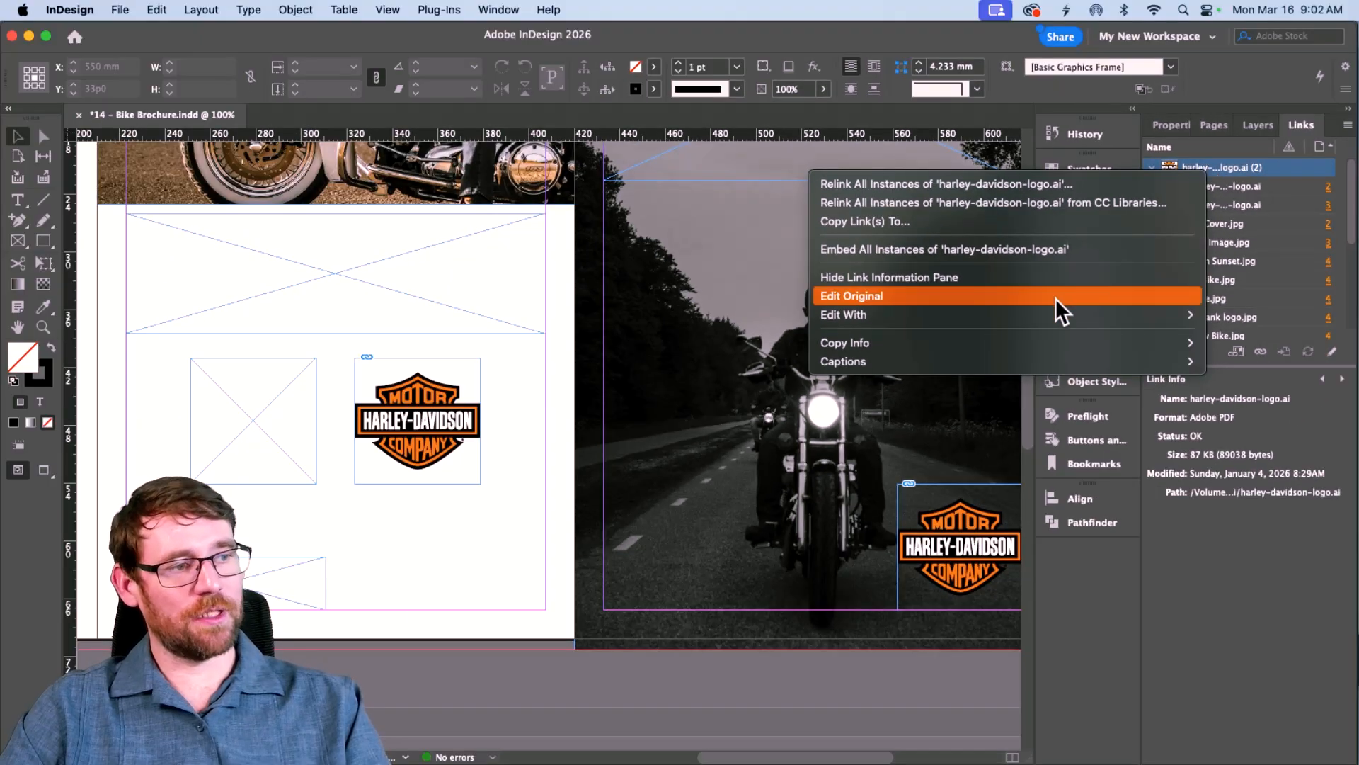
pyautogui.moveTo(1001, 320)
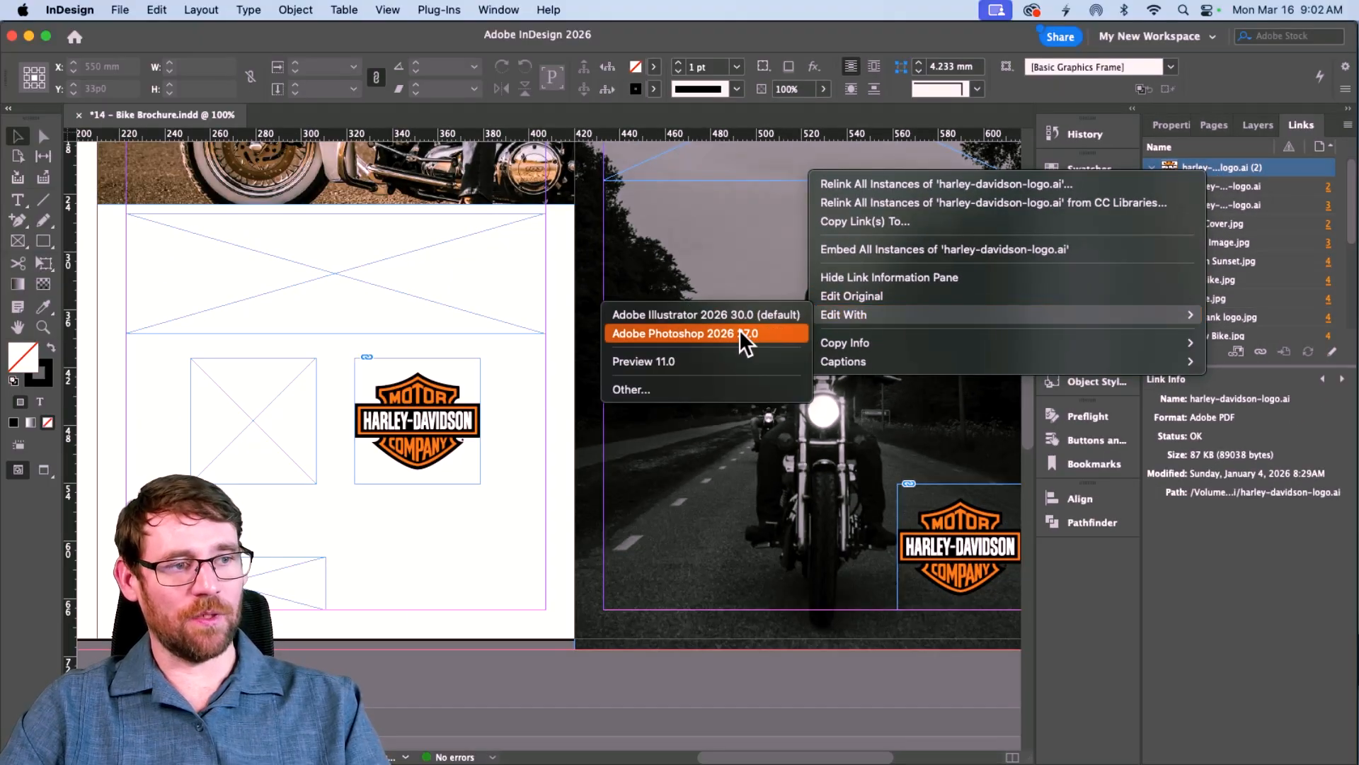
pyautogui.click(720, 320)
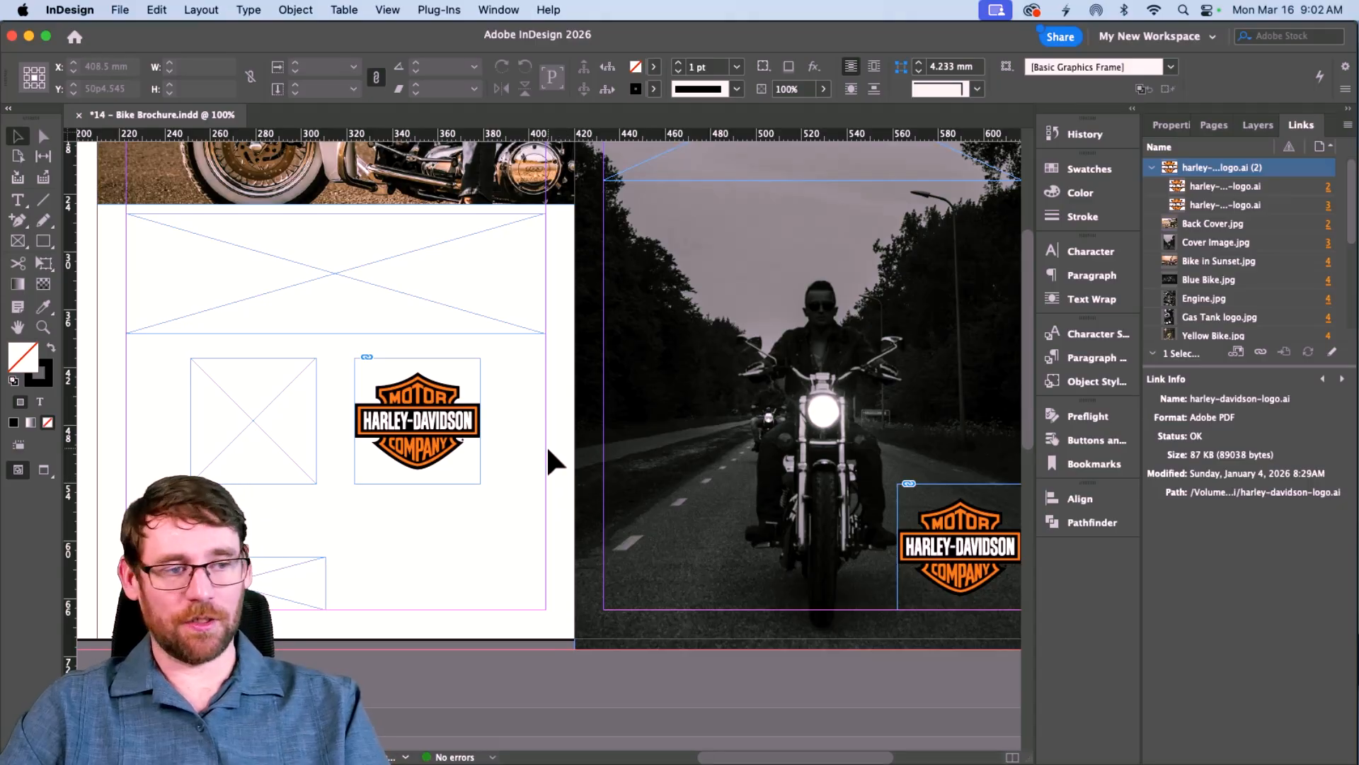
# Step: Open Harley Brochure - Text.pdf from the 3 - Text folder of dtripp_bike in Acrobat
pyautogui.scroll(5, 626, 404)
pyautogui.hscroll(-5, 627, 404)
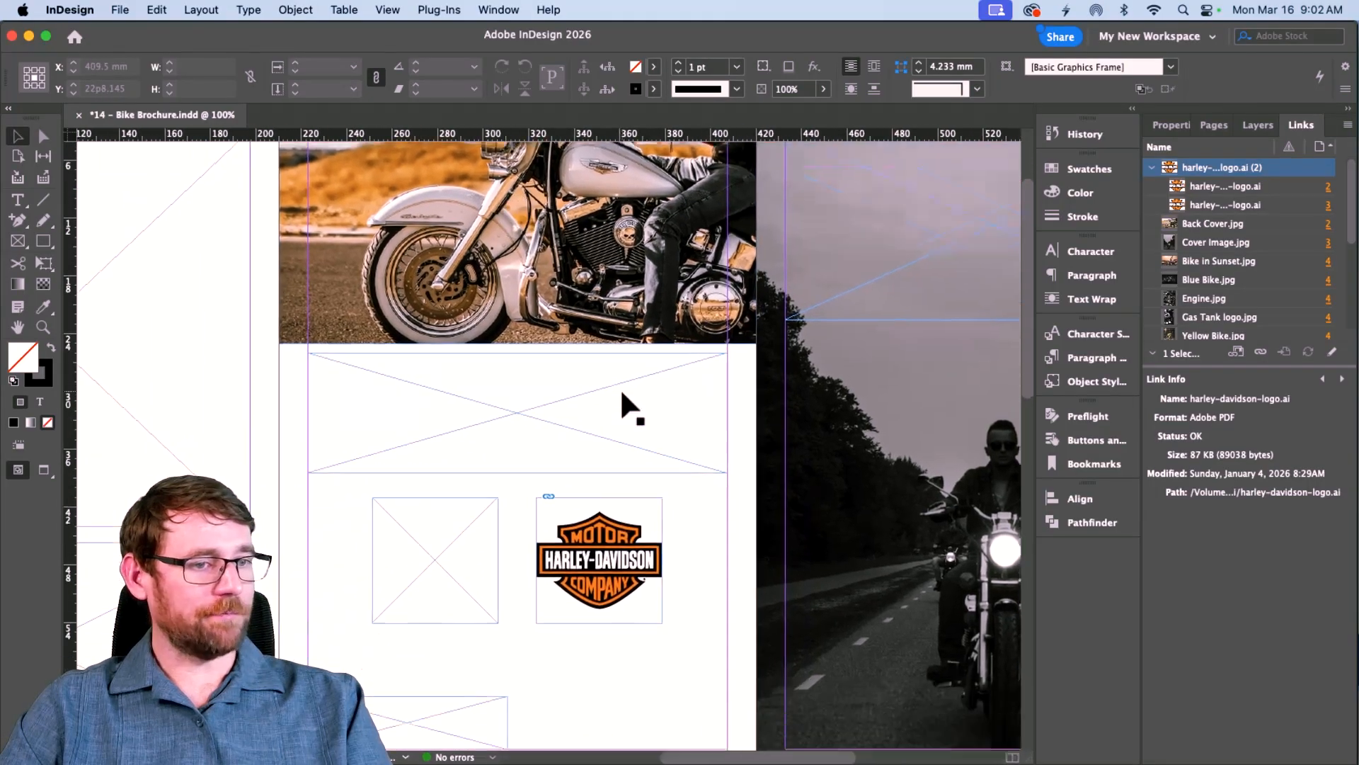
pyautogui.hscroll(-10, 622, 394)
pyautogui.scroll(-4, 623, 394)
pyautogui.scroll(3, 622, 394)
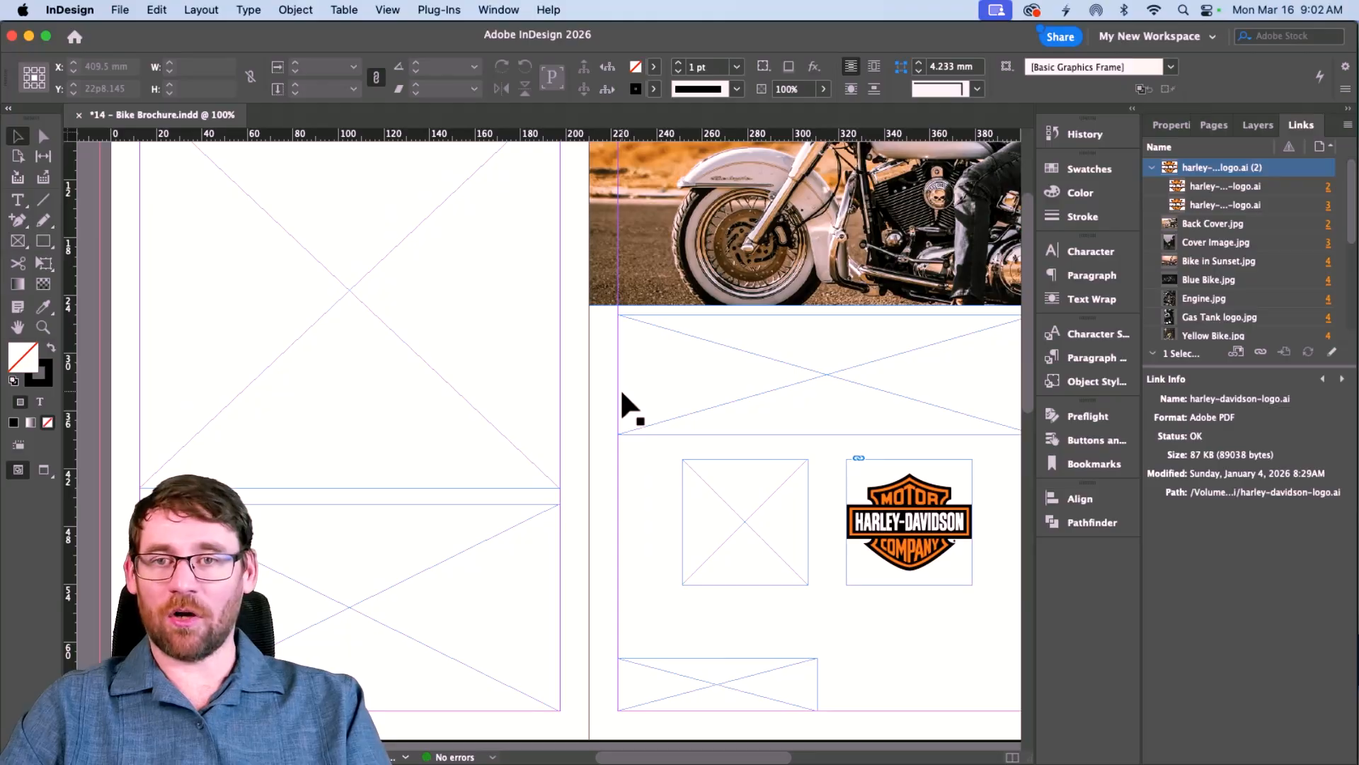
pyautogui.press('super+minus')
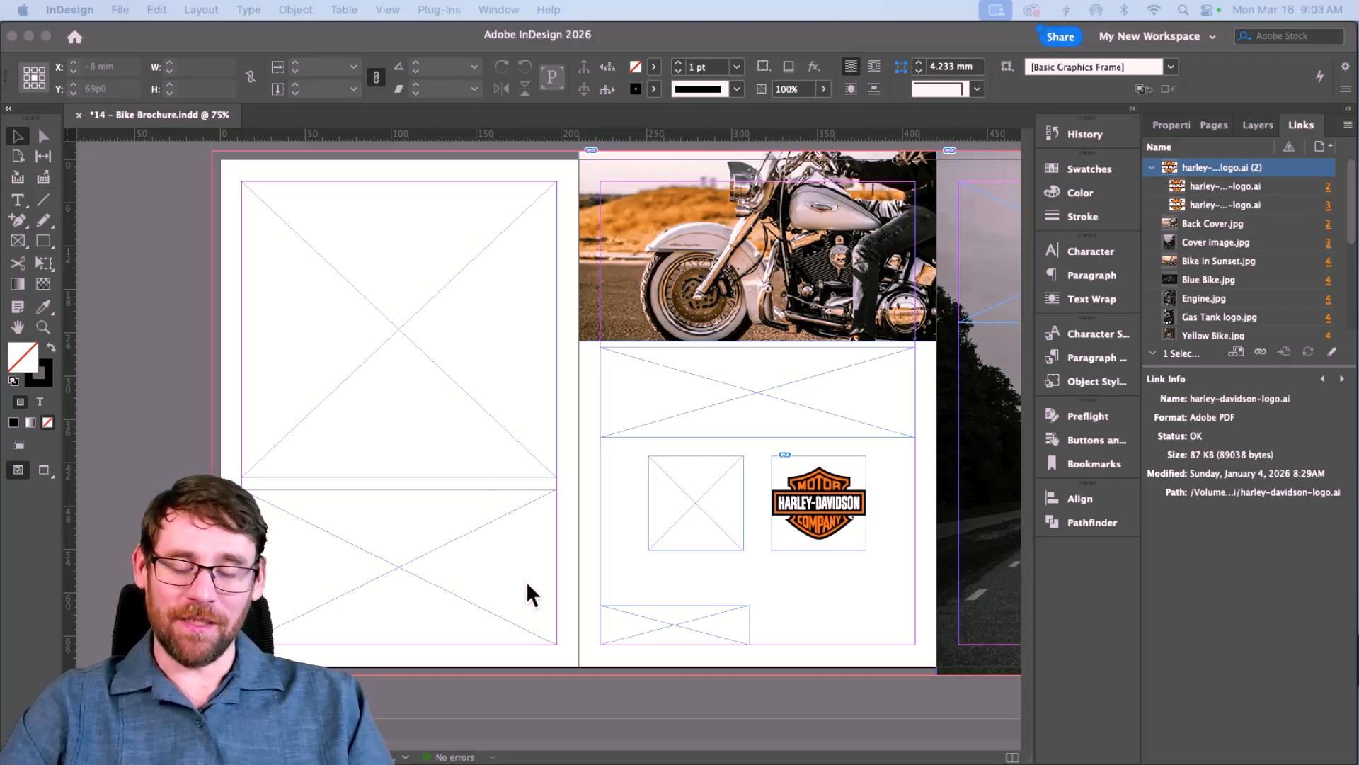
pyautogui.moveTo(0, 453); pyautogui.dragTo(281, 252)
pyautogui.click(546, 323)
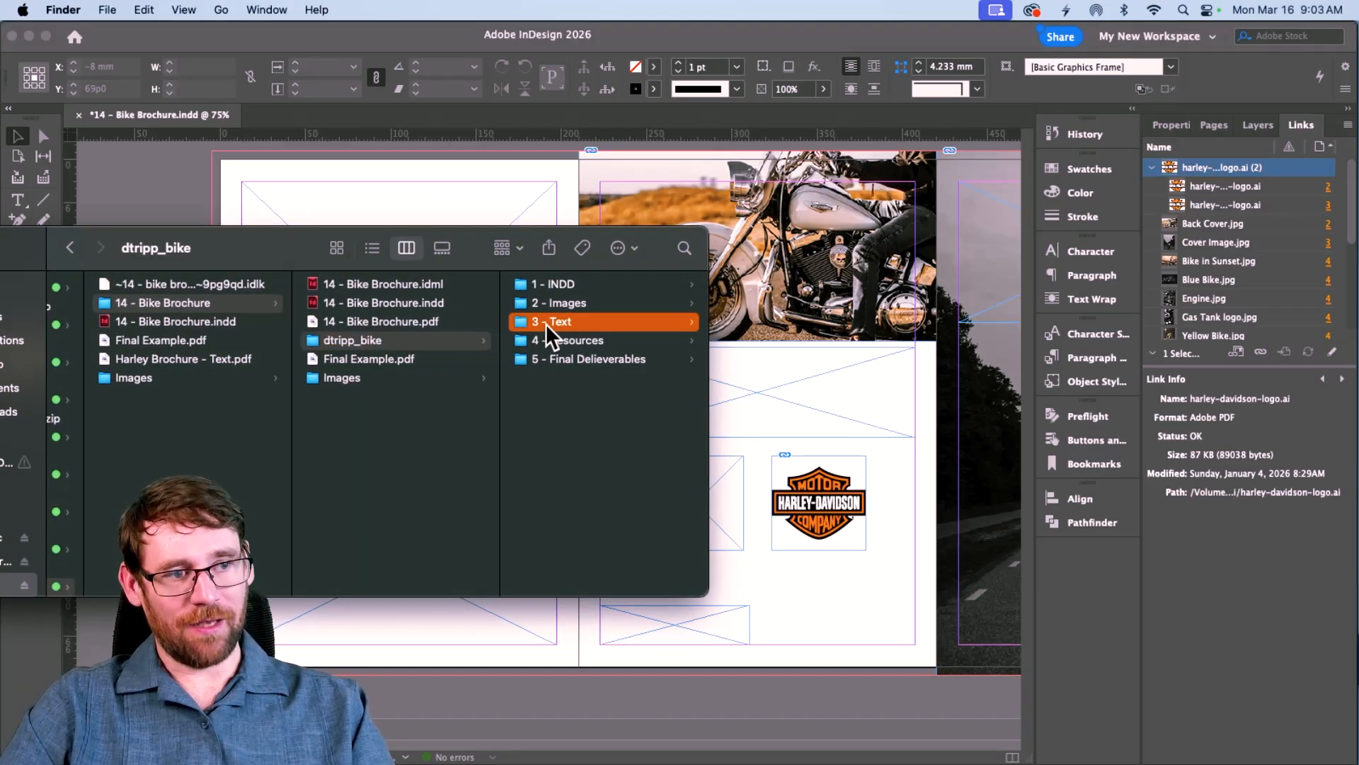
pyautogui.click(558, 284)
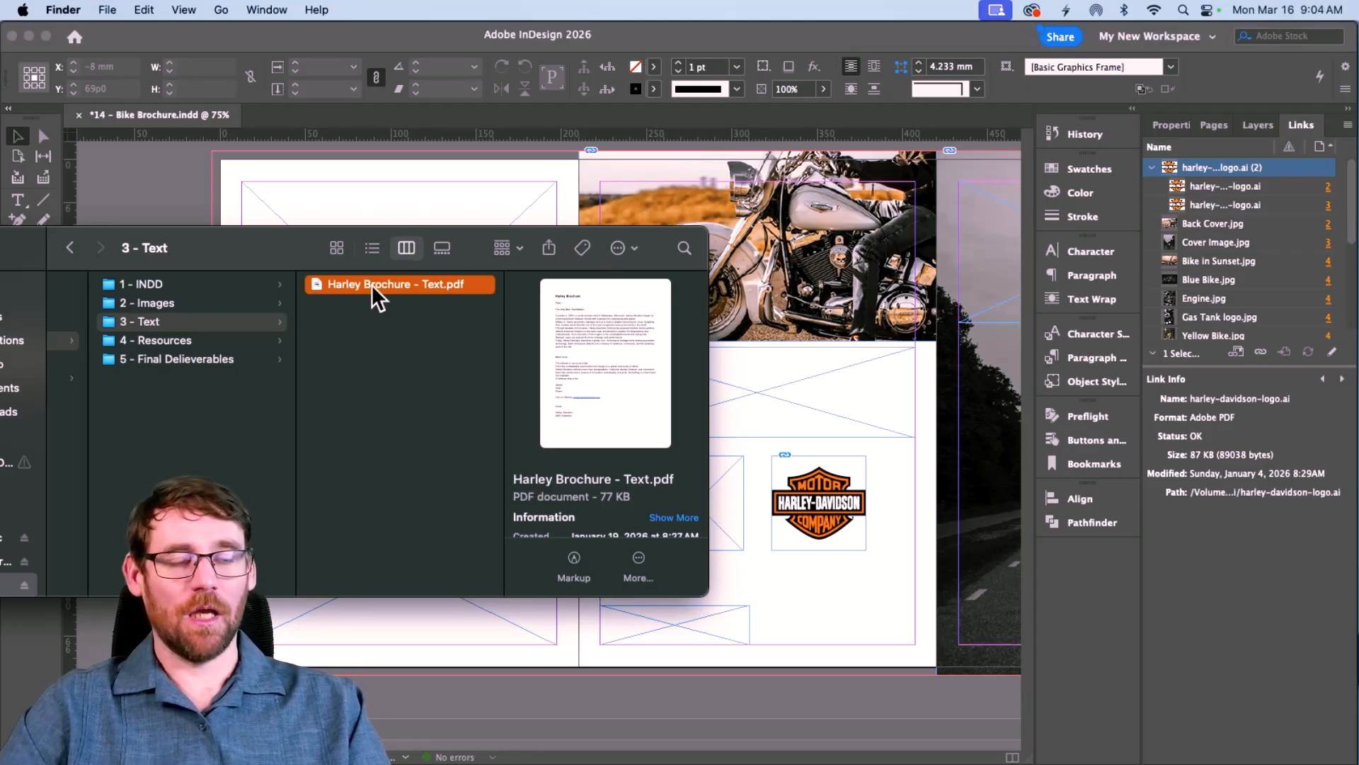
pyautogui.moveTo(372, 285); pyautogui.dragTo(882, 742)
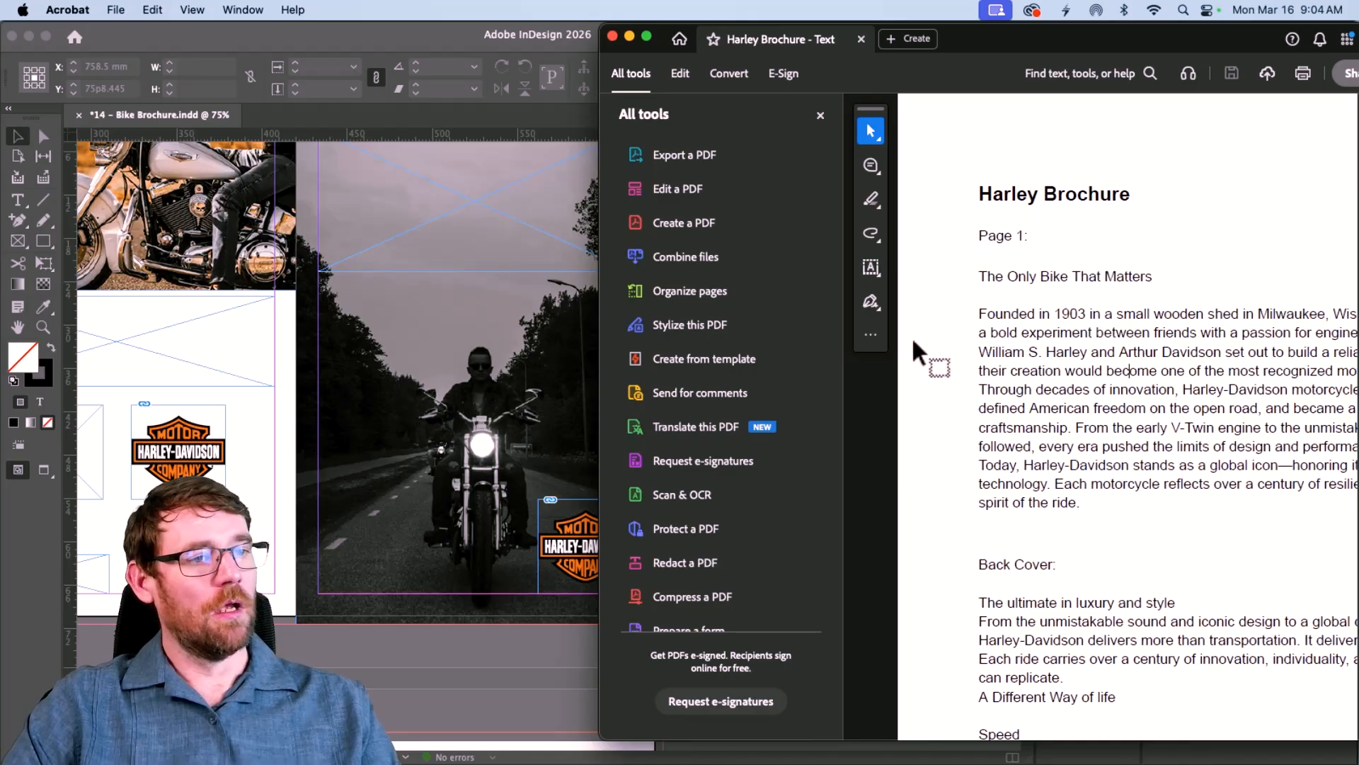
# Step: Copy the heading "The Only Bike That Matters" from the PDF into the large upper frame on page 1
pyautogui.hscroll(-10, 248, 336)
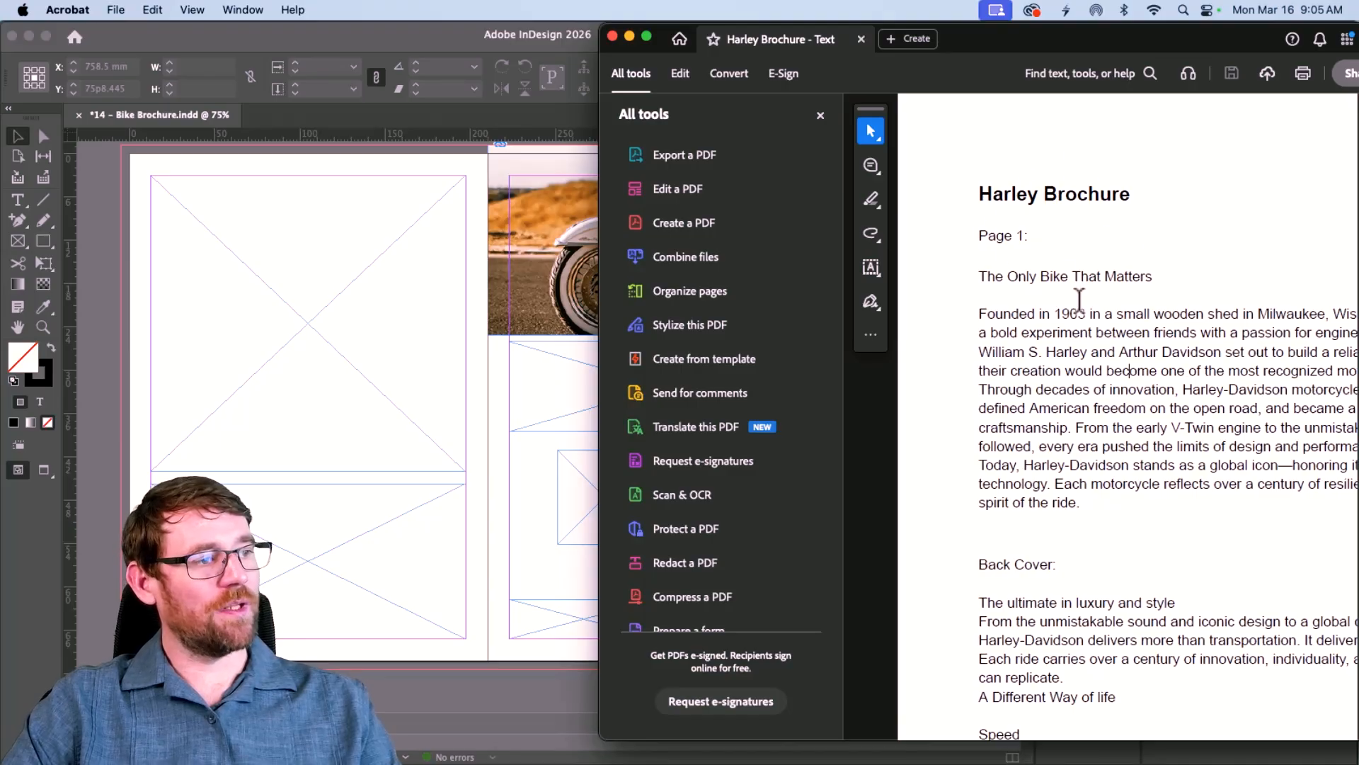
pyautogui.tripleClick(1048, 276)
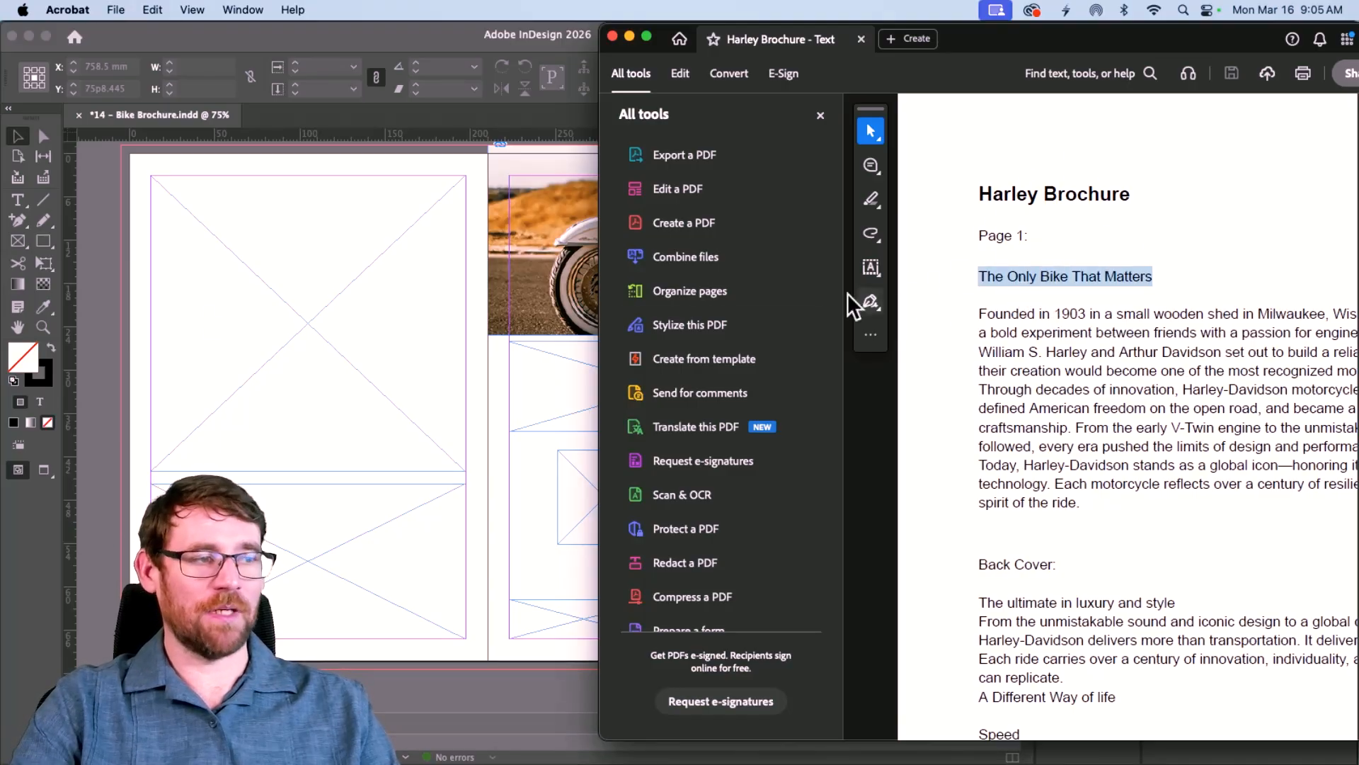
pyautogui.press('super+c')
pyautogui.click(235, 300)
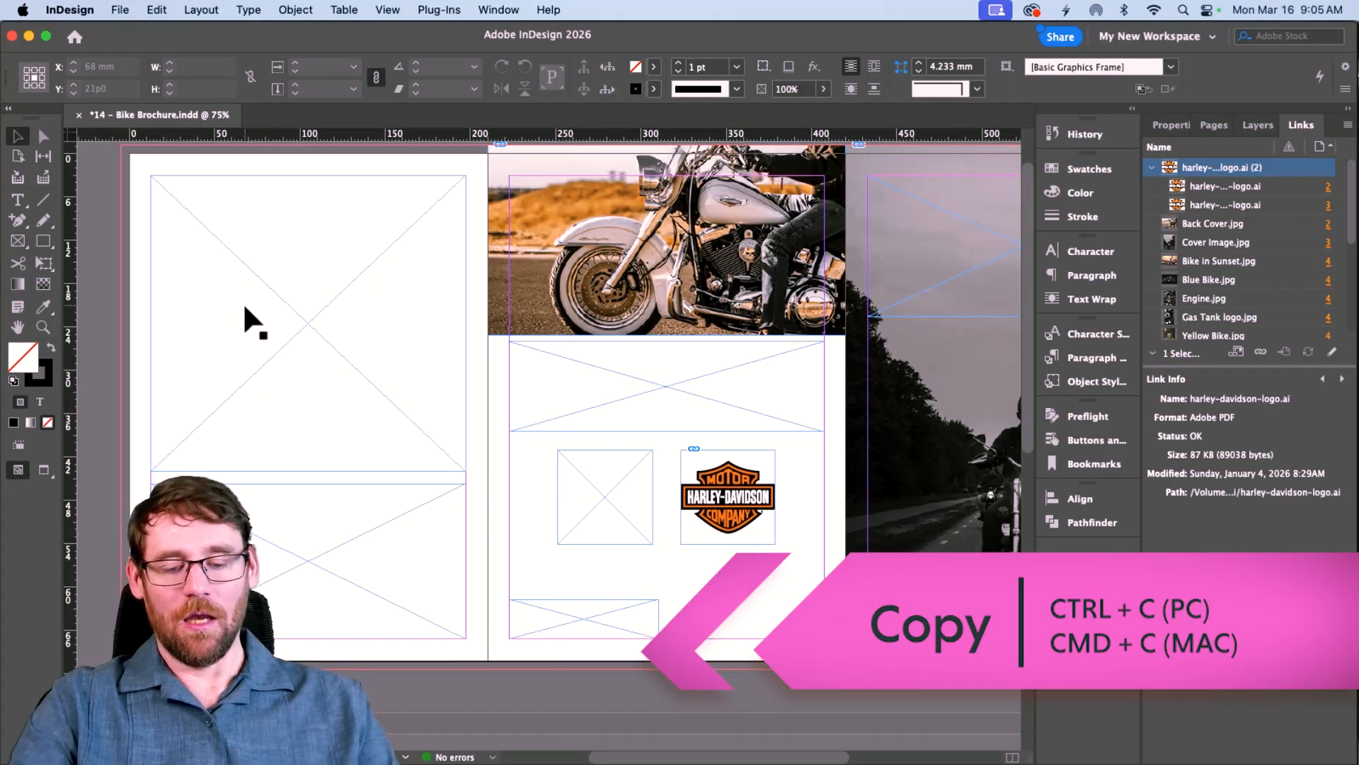
pyautogui.press('t')
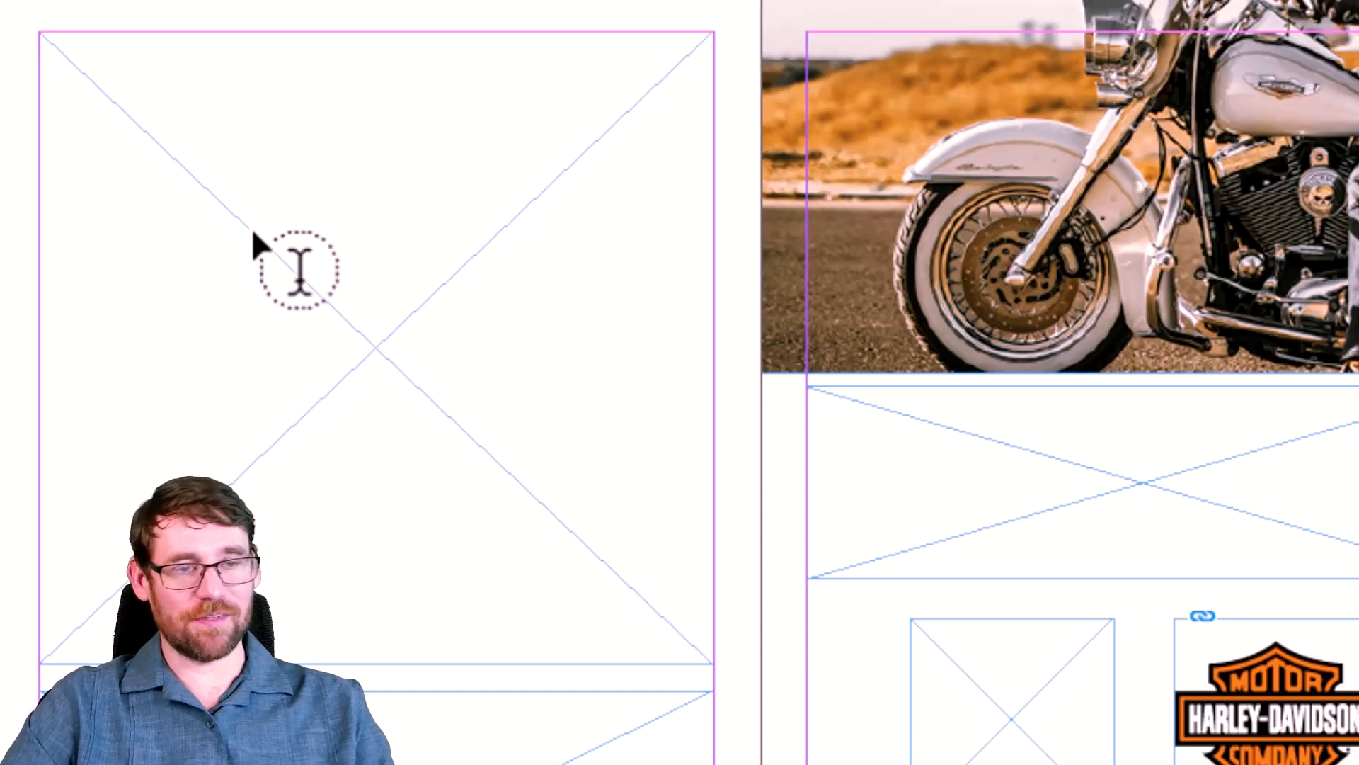
pyautogui.click(271, 254)
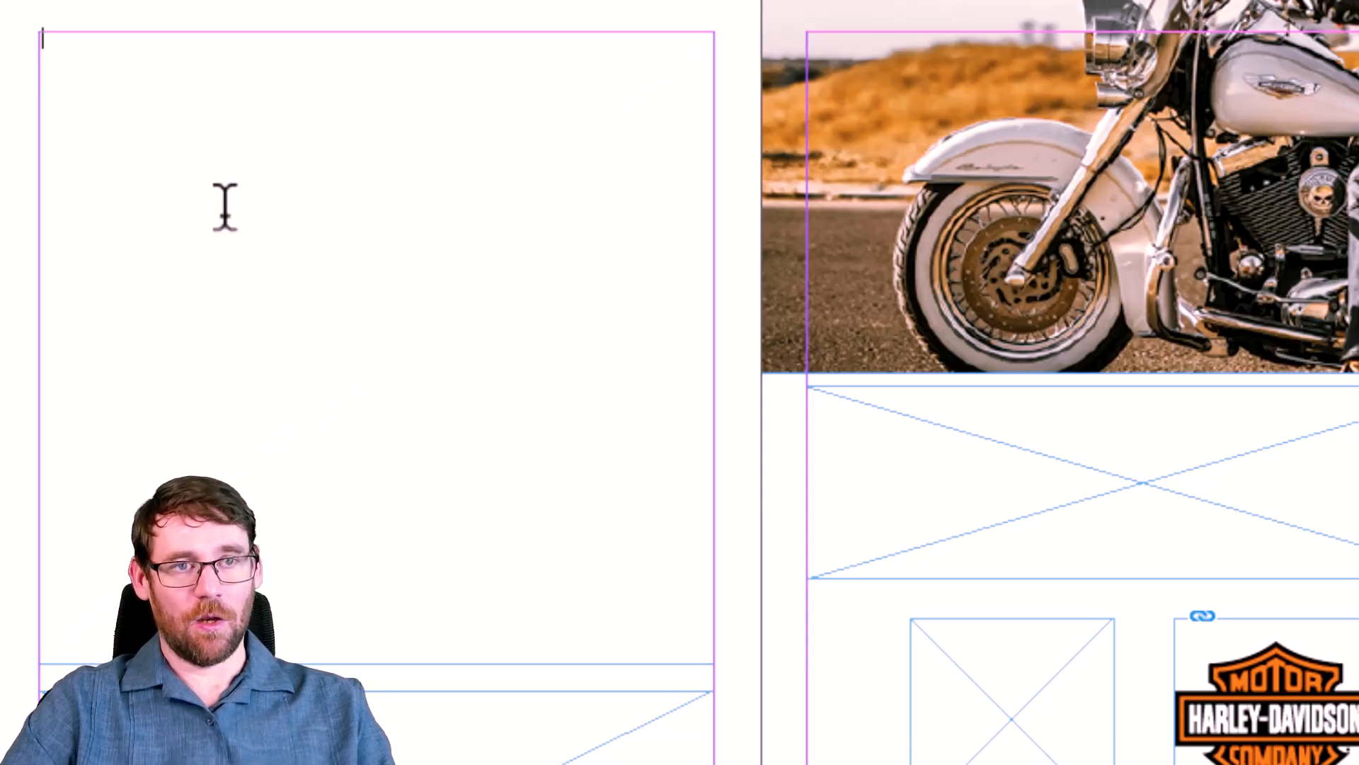
pyautogui.hotkey('ctrl', 'v')
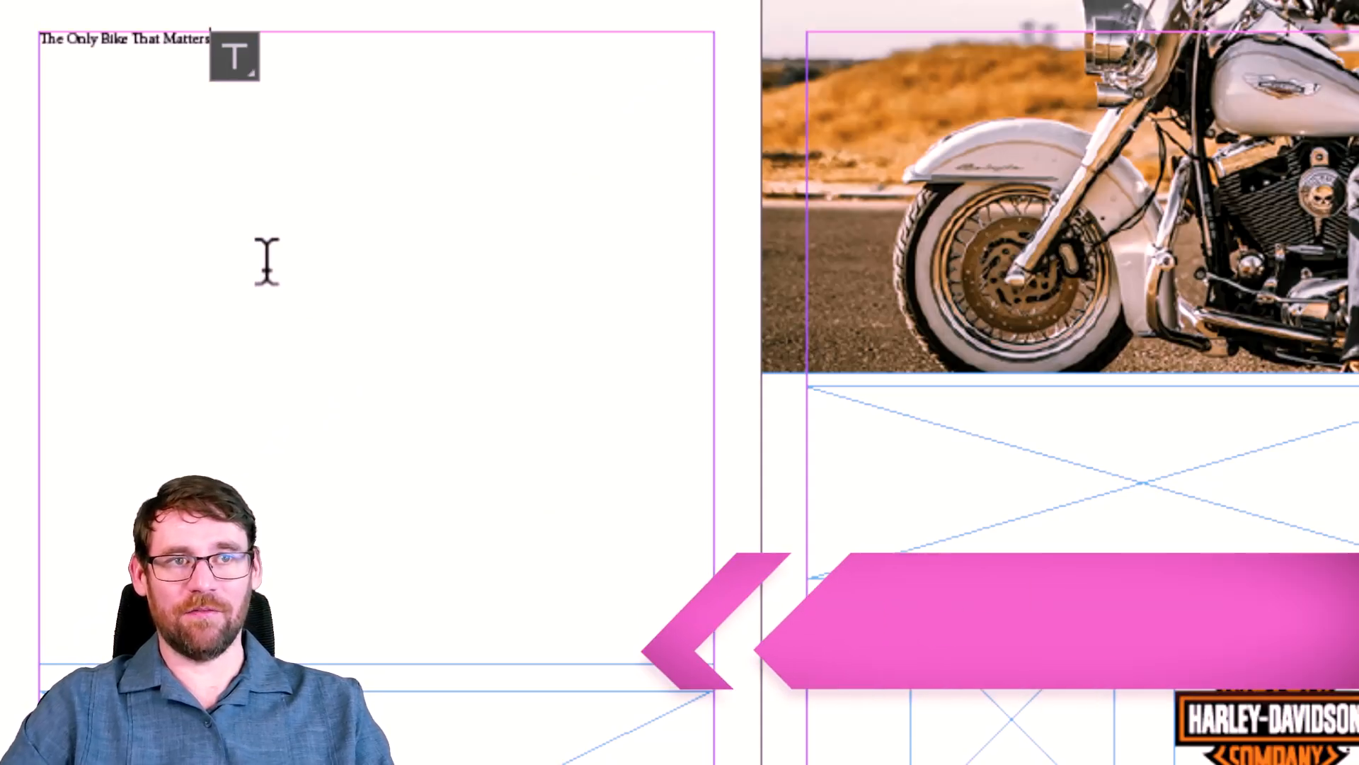
pyautogui.hscroll(1, 208, 129)
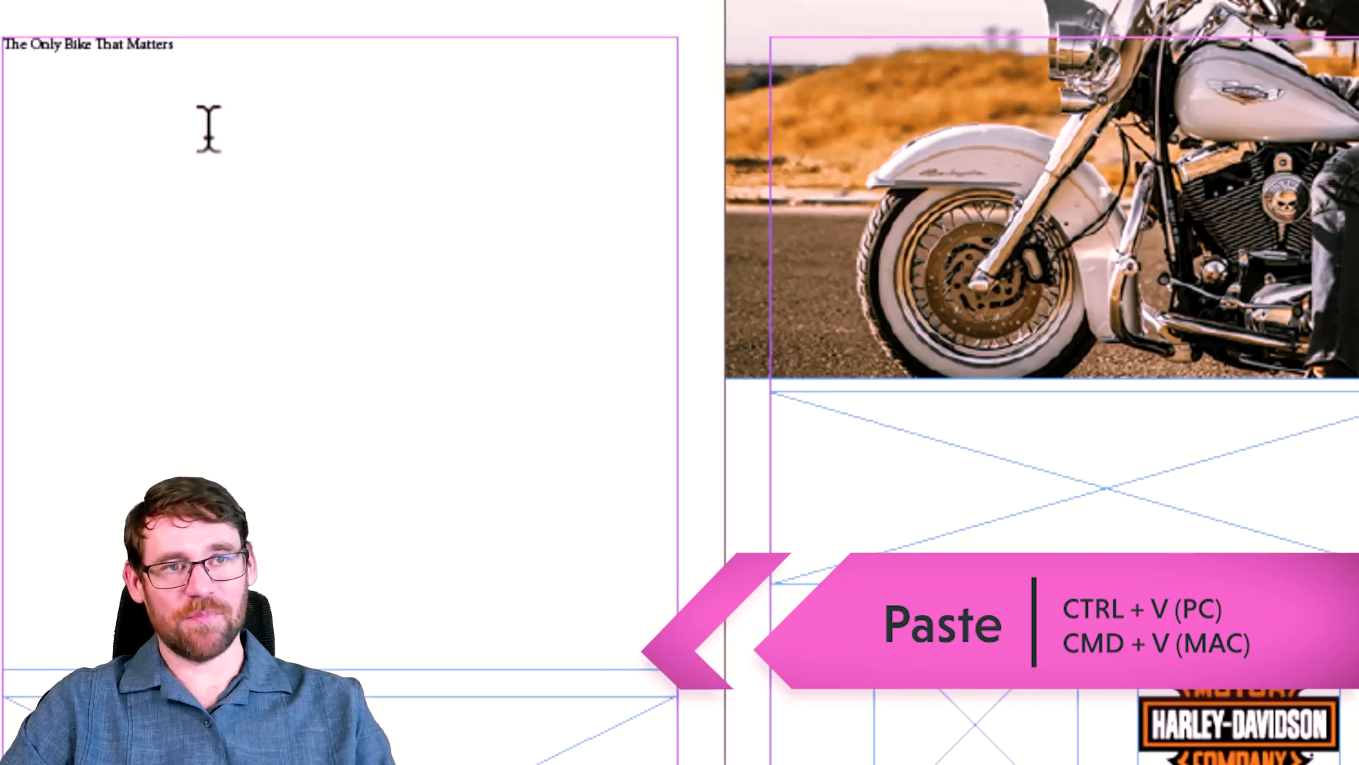
pyautogui.click(246, 85)
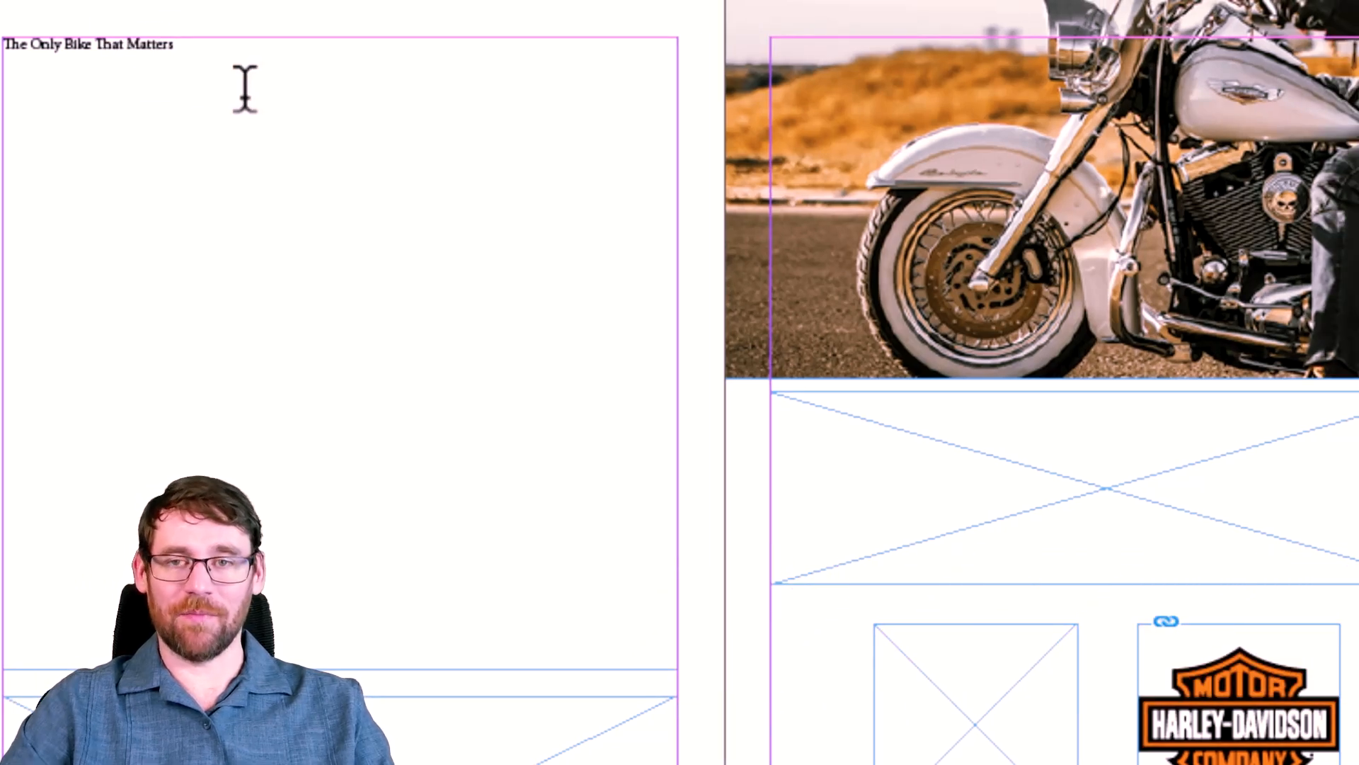
pyautogui.hscroll(-1, 278, 119)
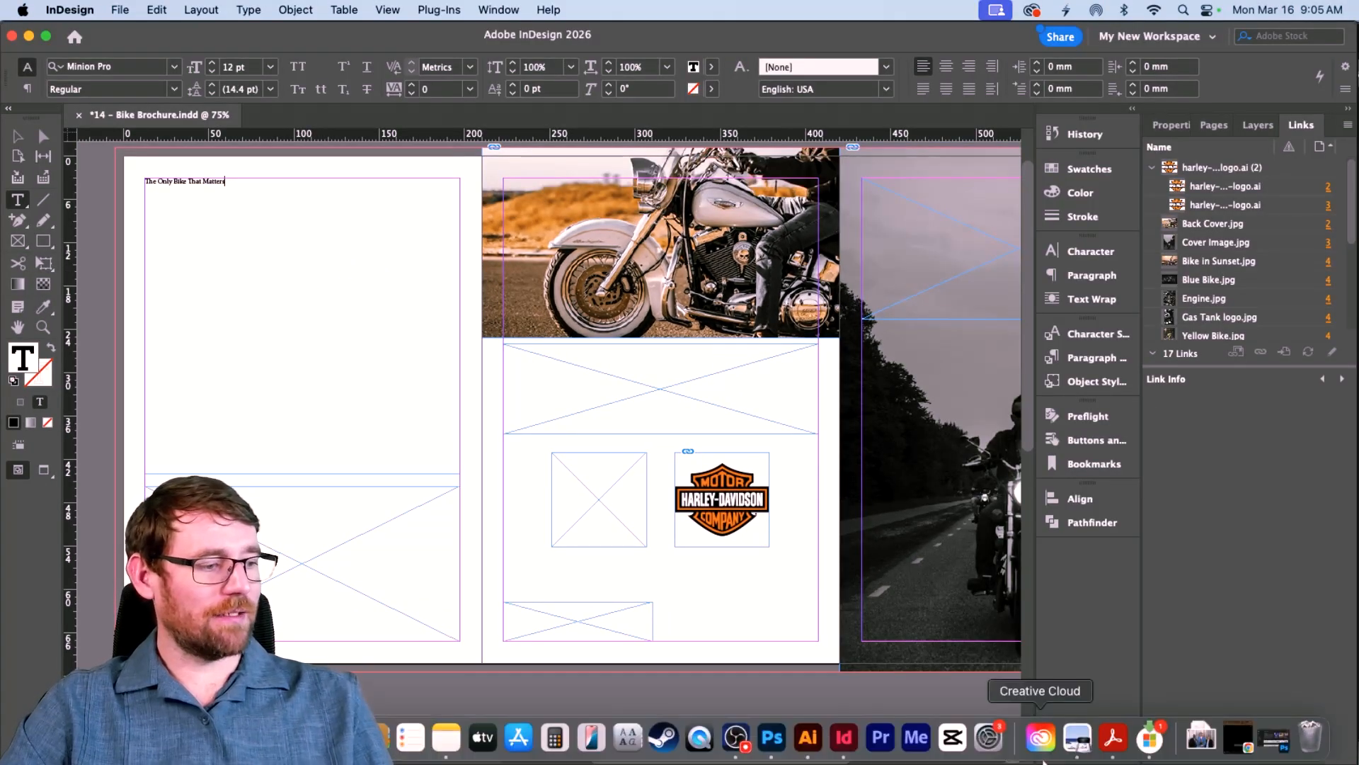
# Step: Copy the PDF's Page 1 body text, from "Founded in 1903" to "spirit of the ride.", into page 1's lower frame
pyautogui.click(1105, 740)
pyautogui.hscroll(3, 1076, 389)
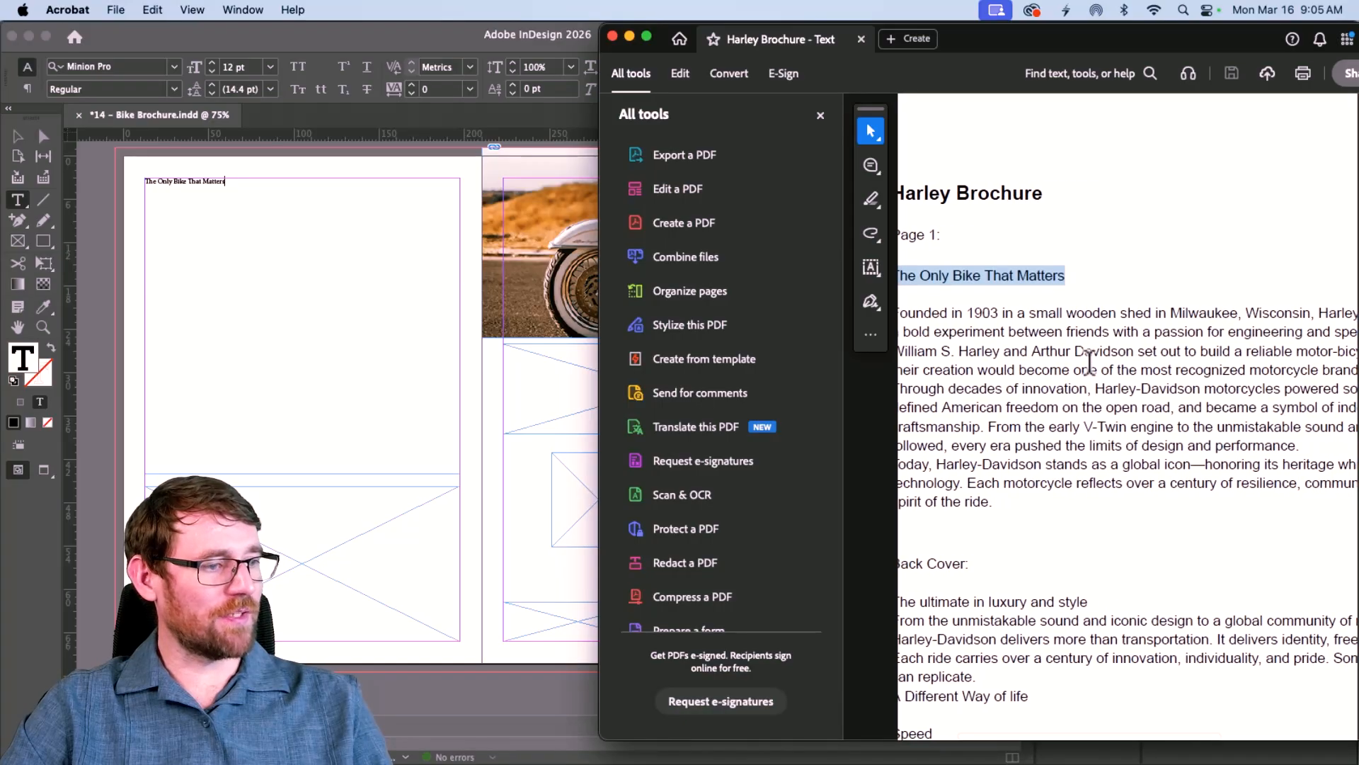
pyautogui.hscroll(-3, 998, 453)
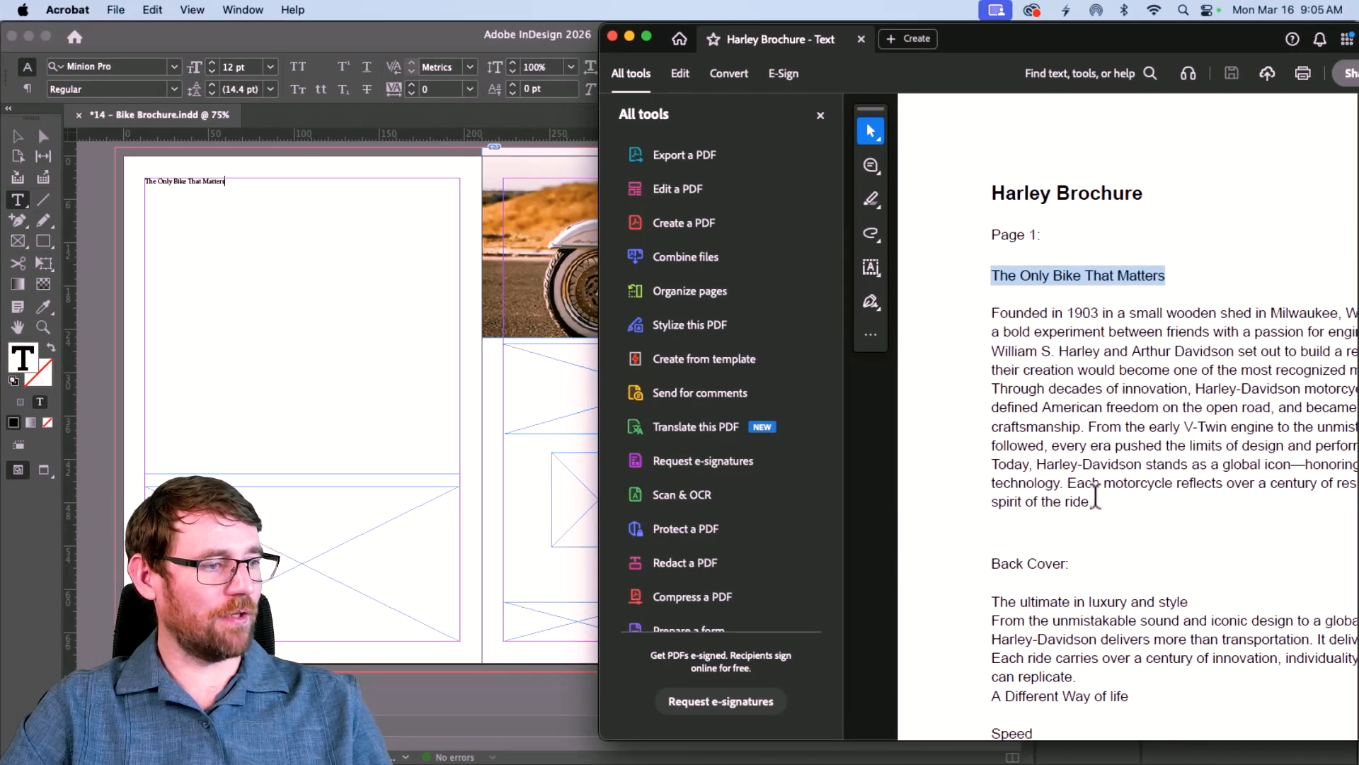
pyautogui.moveTo(1096, 498); pyautogui.dragTo(993, 317)
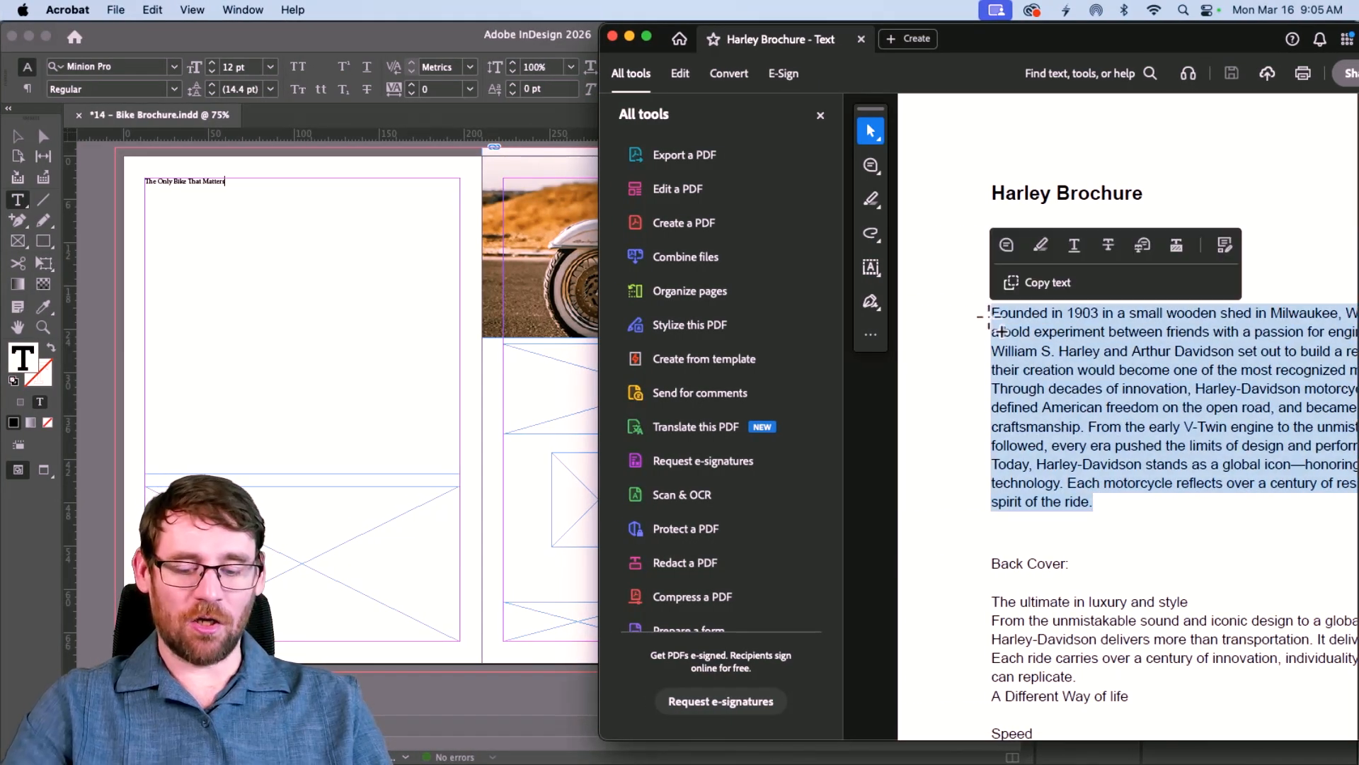
pyautogui.press('super+c')
pyautogui.click(313, 563)
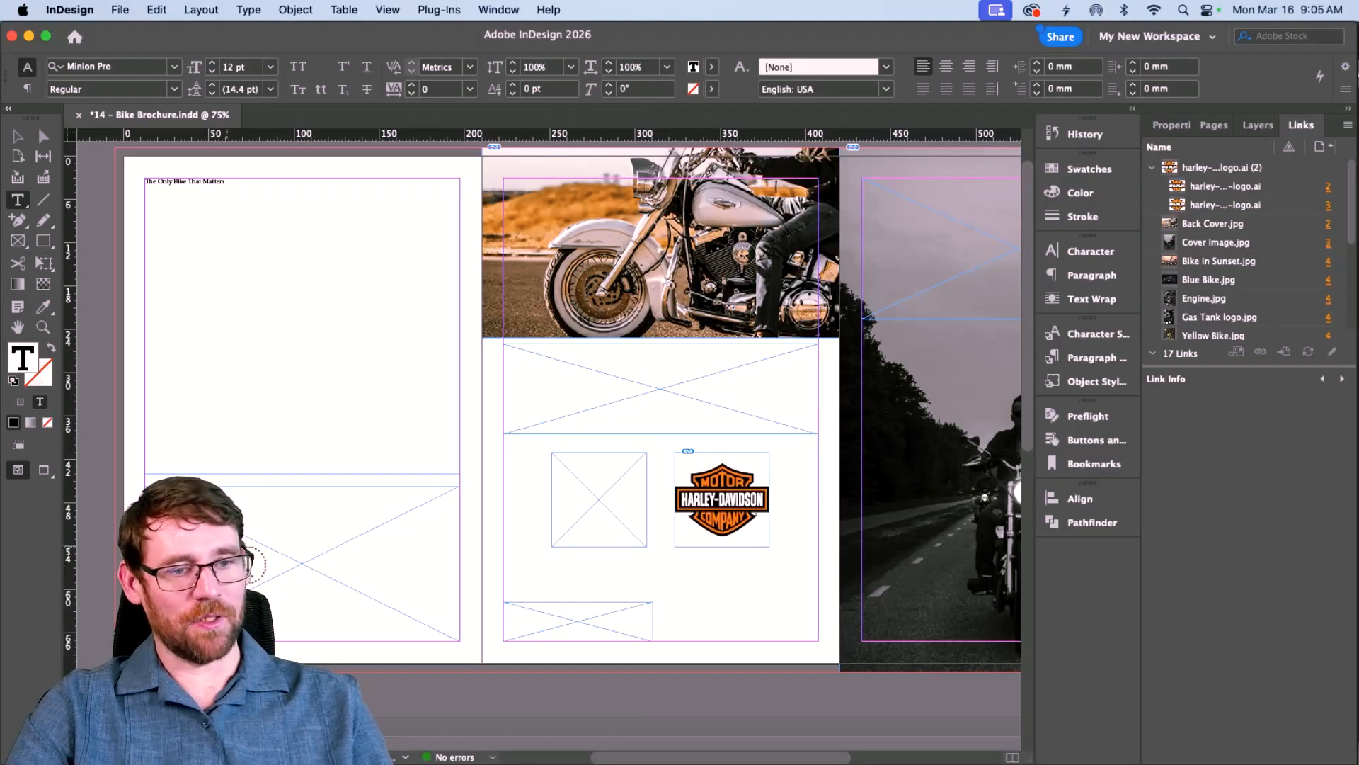
pyautogui.click(256, 563)
pyautogui.press('super+v')
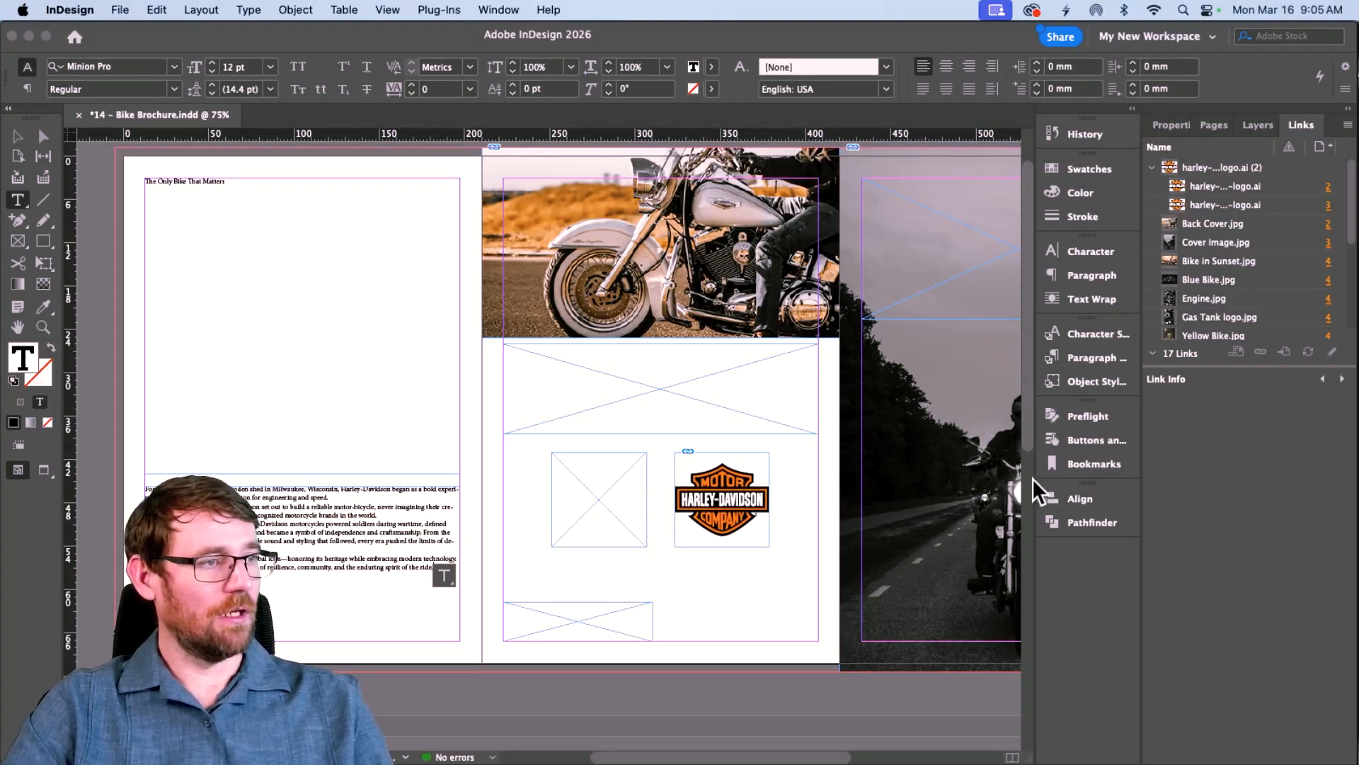
# Step: Copy the Back Cover text, from "The ultimate in luxury and style" to "A Different Way of life", into page 2's wide frame below the photo
pyautogui.hscroll(1, 1009, 436)
pyautogui.click(1106, 749)
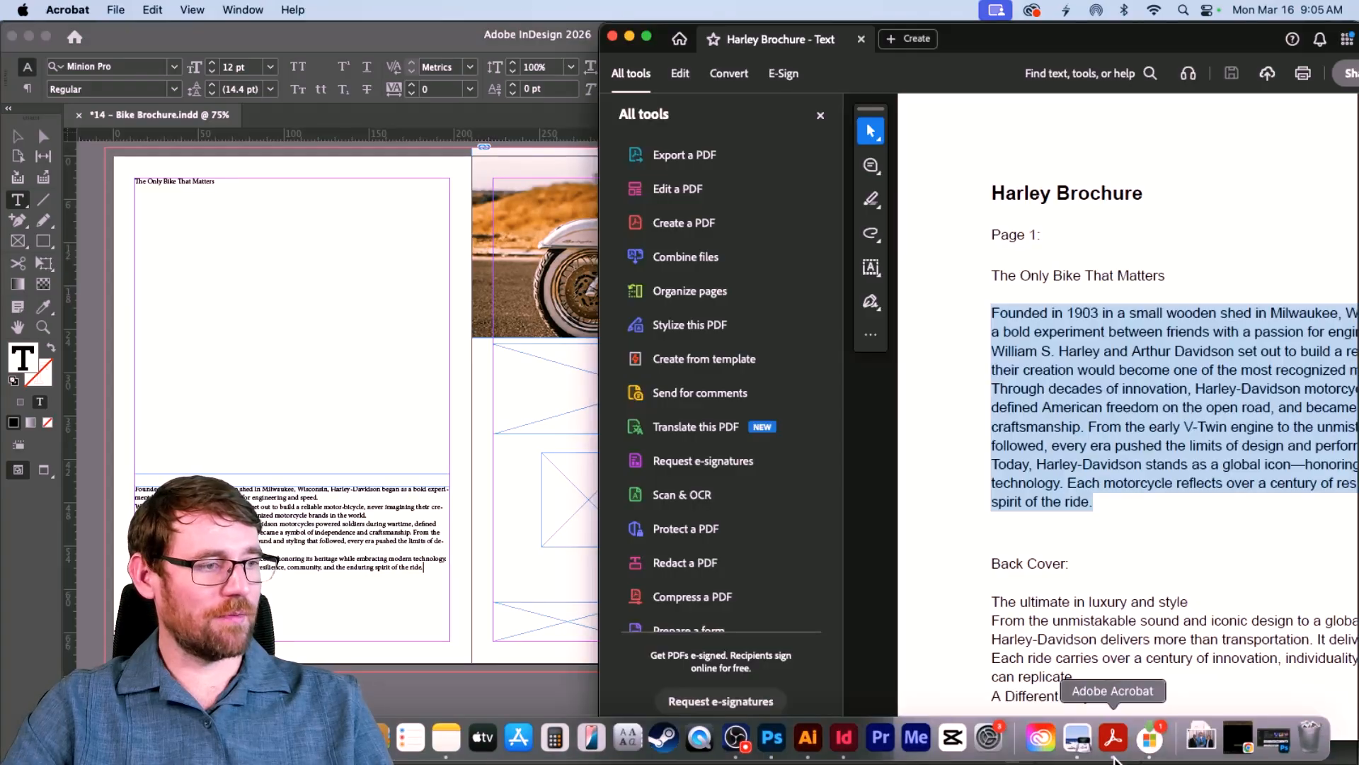
pyautogui.scroll(-5, 1112, 568)
pyautogui.hscroll(2, 1111, 567)
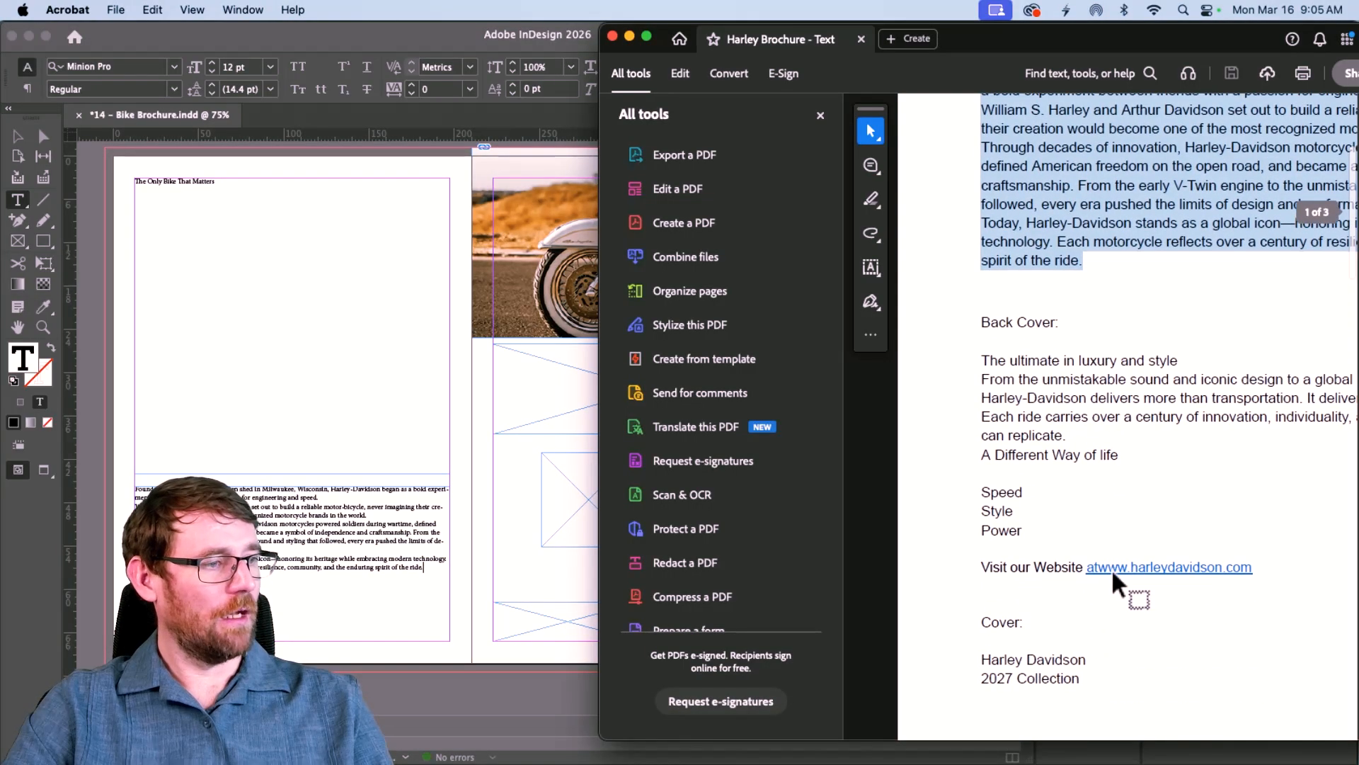
pyautogui.scroll(3, 1105, 571)
pyautogui.moveTo(1080, 456); pyautogui.dragTo(910, 360)
pyautogui.press('super+c')
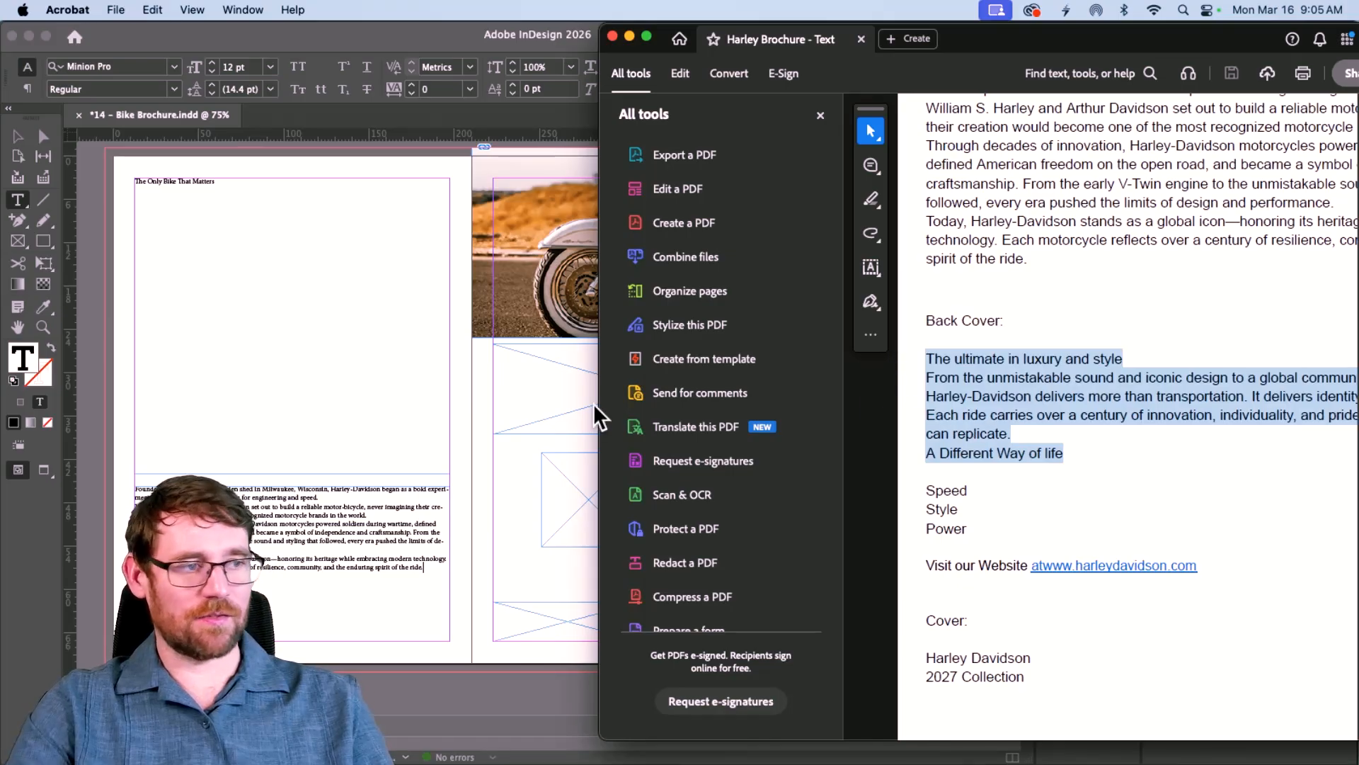
pyautogui.click(555, 381)
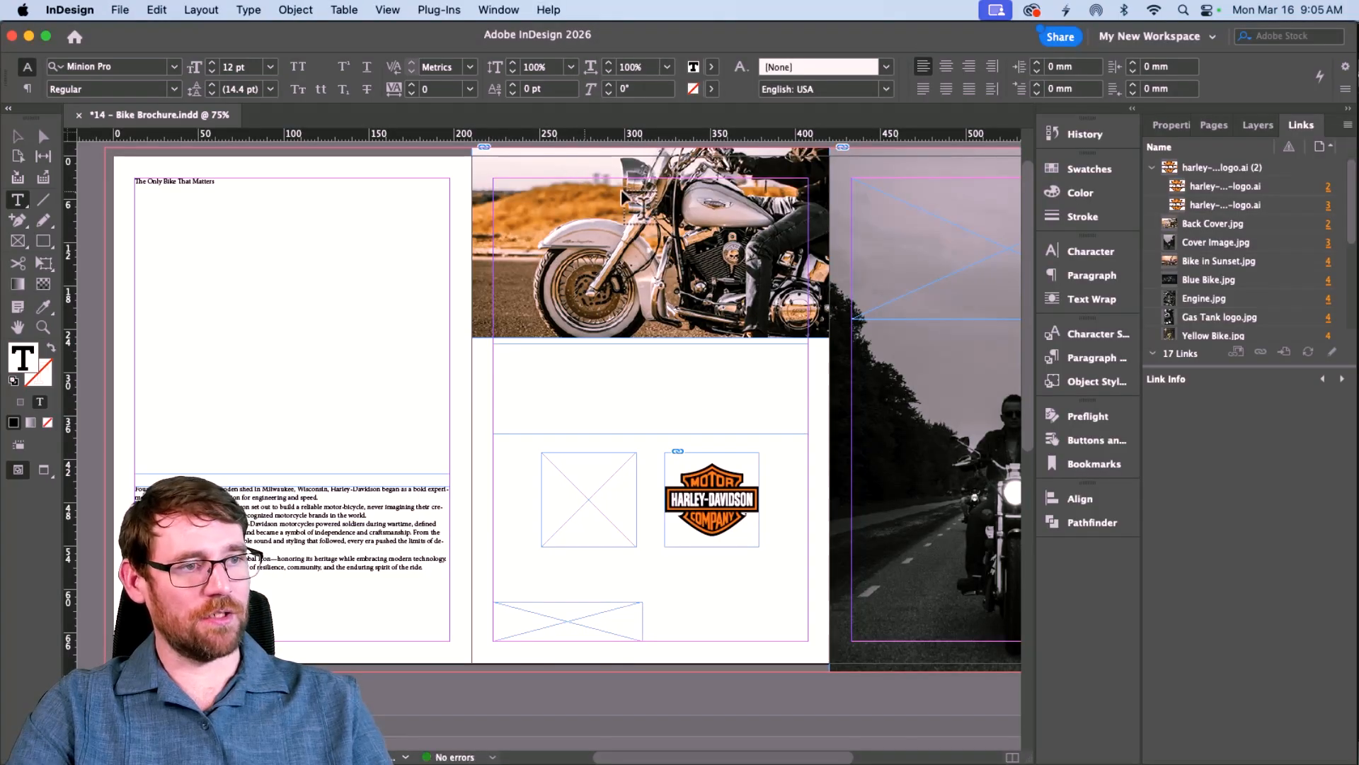
pyautogui.click(710, 393)
pyautogui.press('super+v')
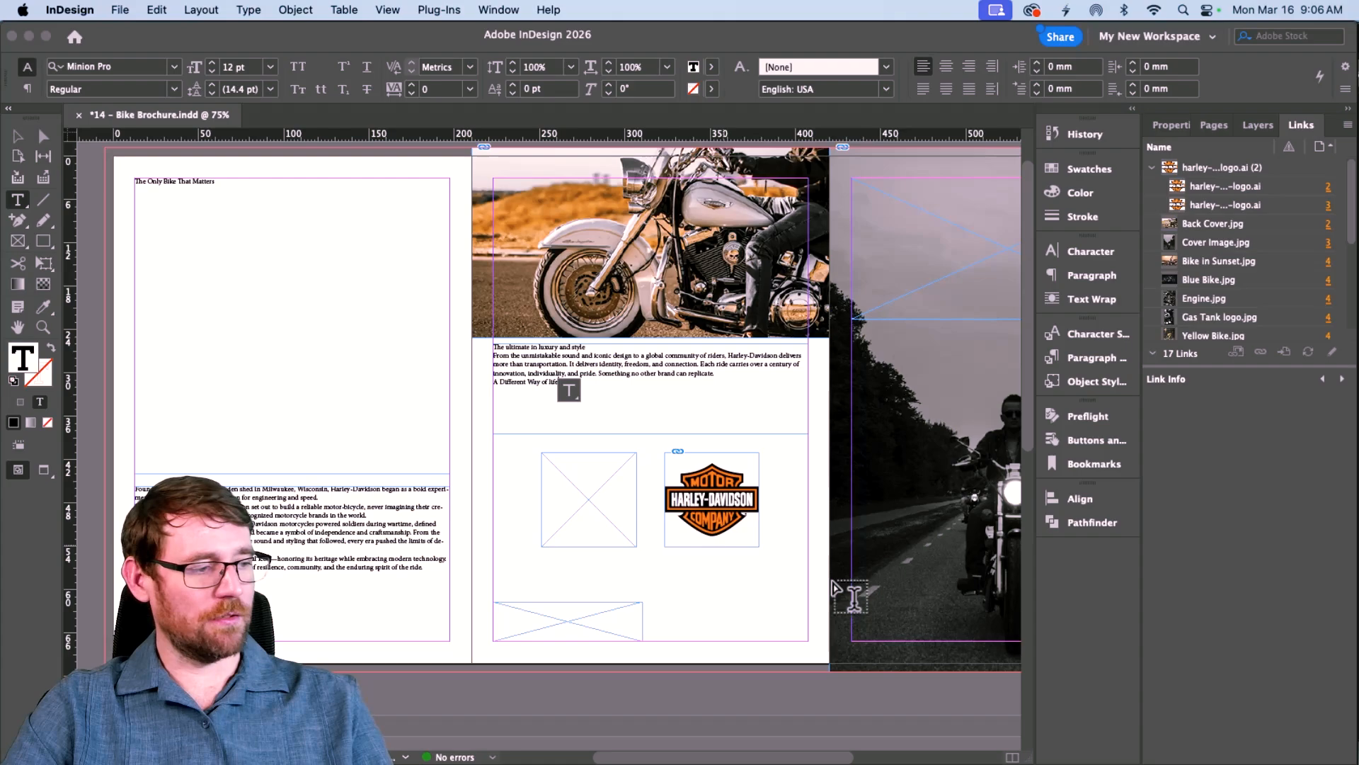
# Step: Copy the lines "Speed", "Style" and "Power" from the PDF into the empty square frame beside page 2's logo
pyautogui.click(1097, 737)
pyautogui.moveTo(976, 530); pyautogui.dragTo(916, 485)
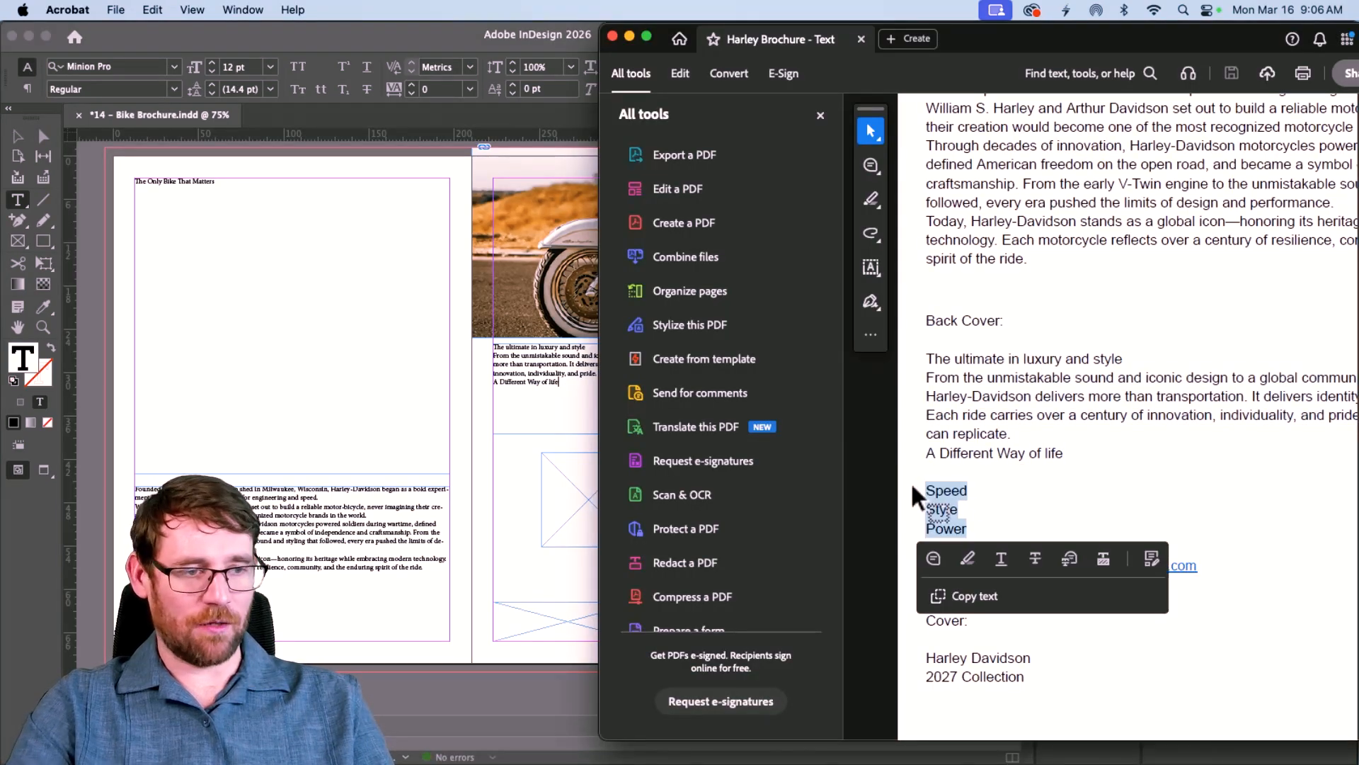
pyautogui.press('super+c')
pyautogui.click(563, 473)
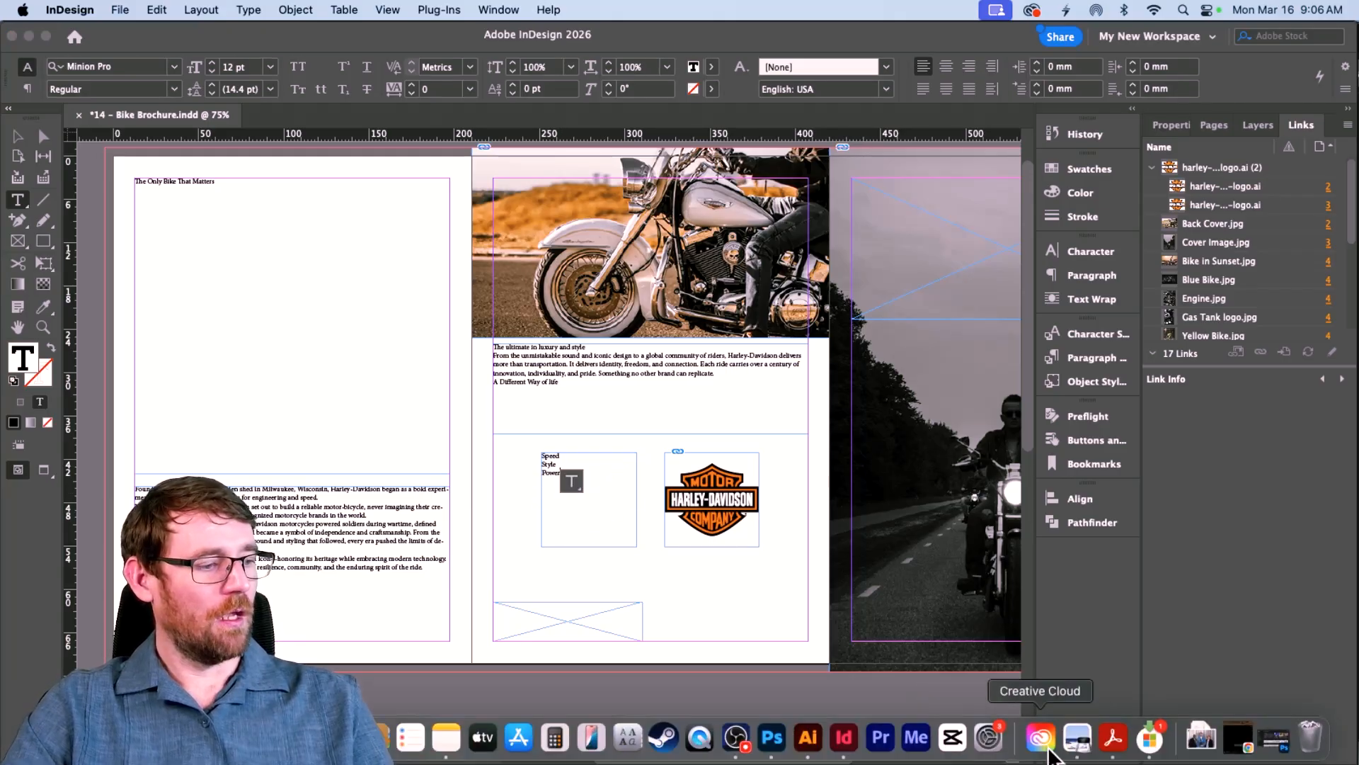
# Step: Copy the line "Visit our Website atwww.harleydavidson.com" from the PDF into the small empty frame at the foot of page 2
pyautogui.click(1113, 752)
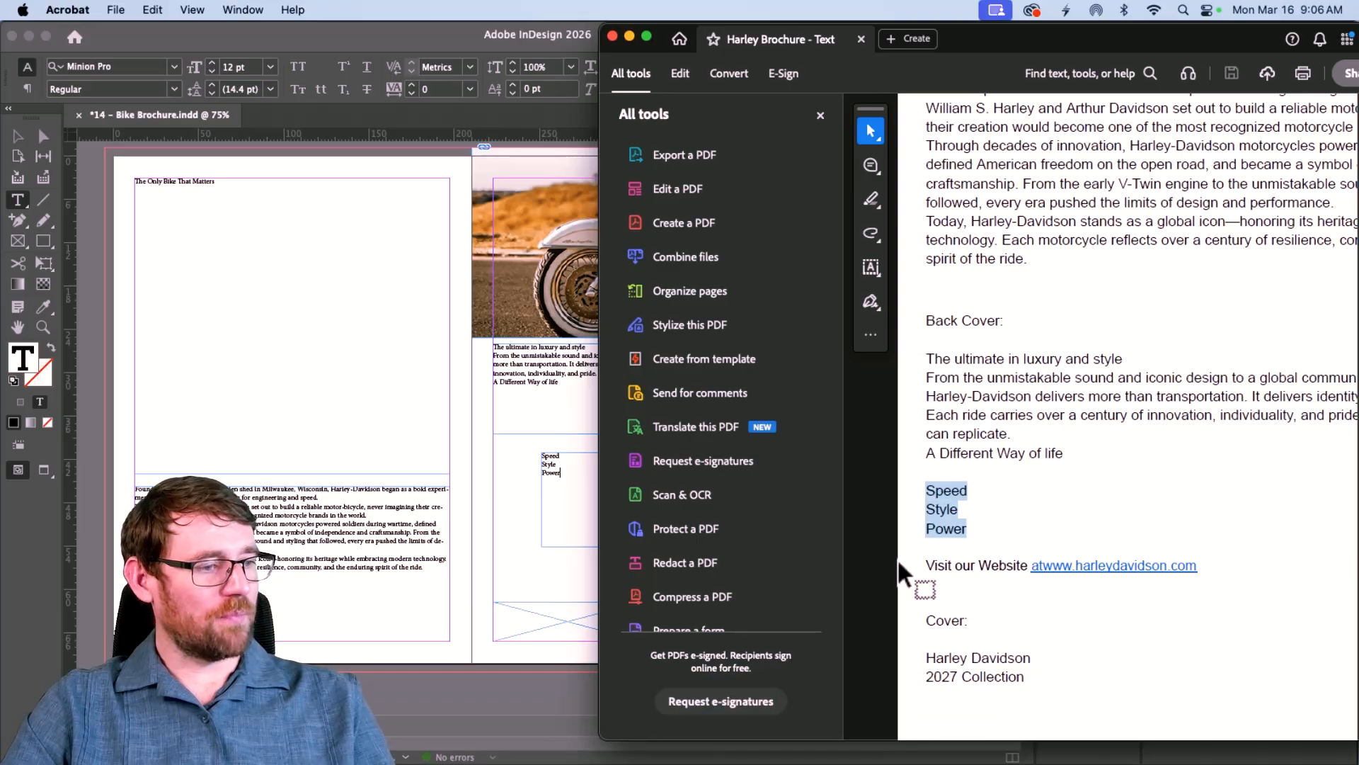
pyautogui.moveTo(919, 564); pyautogui.dragTo(1186, 565)
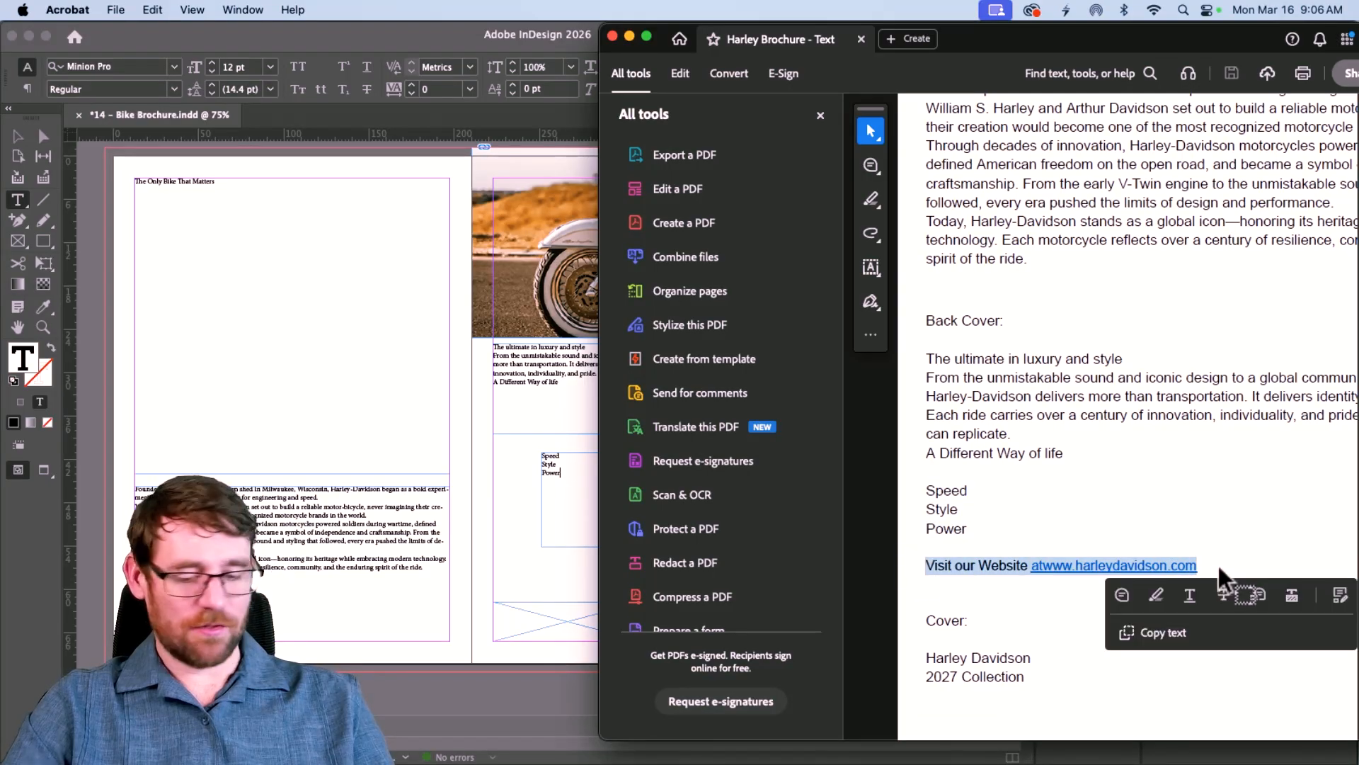
pyautogui.press('super+c')
pyautogui.click(577, 623)
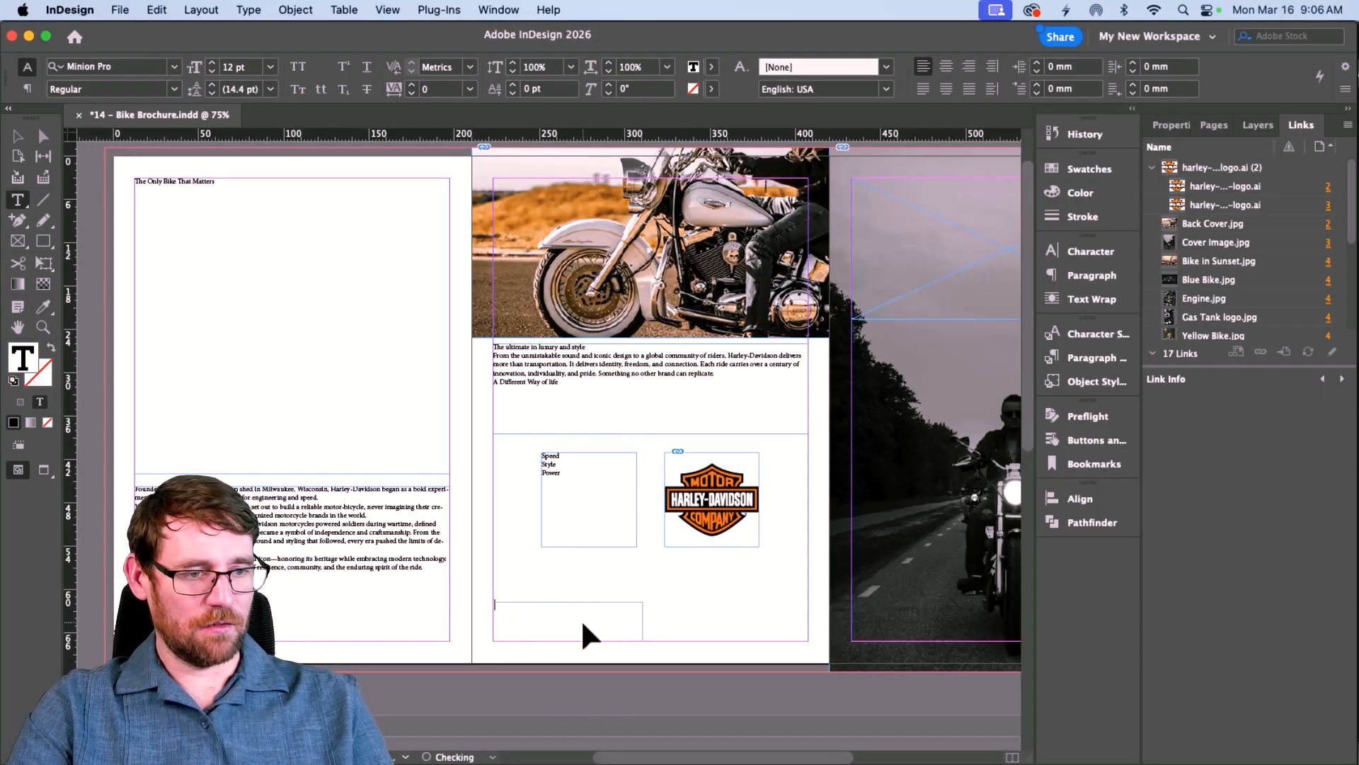
pyautogui.press('super+equal')
pyautogui.press('super+equal')
pyautogui.press('super+equal')
pyautogui.press('super+equal')
pyautogui.press('super+equal')
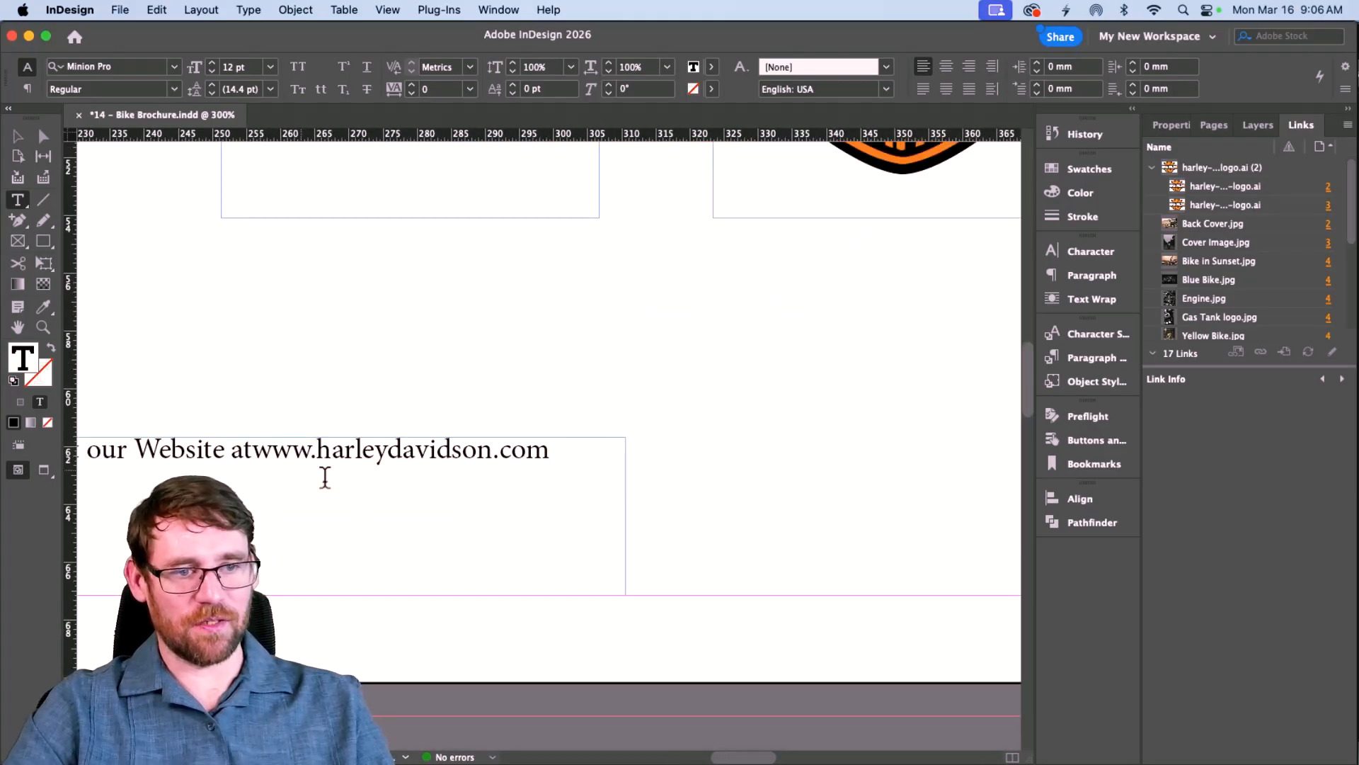
pyautogui.press('super+minus')
pyautogui.press('super+minus')
pyautogui.press('super+minus')
pyautogui.press('super+minus')
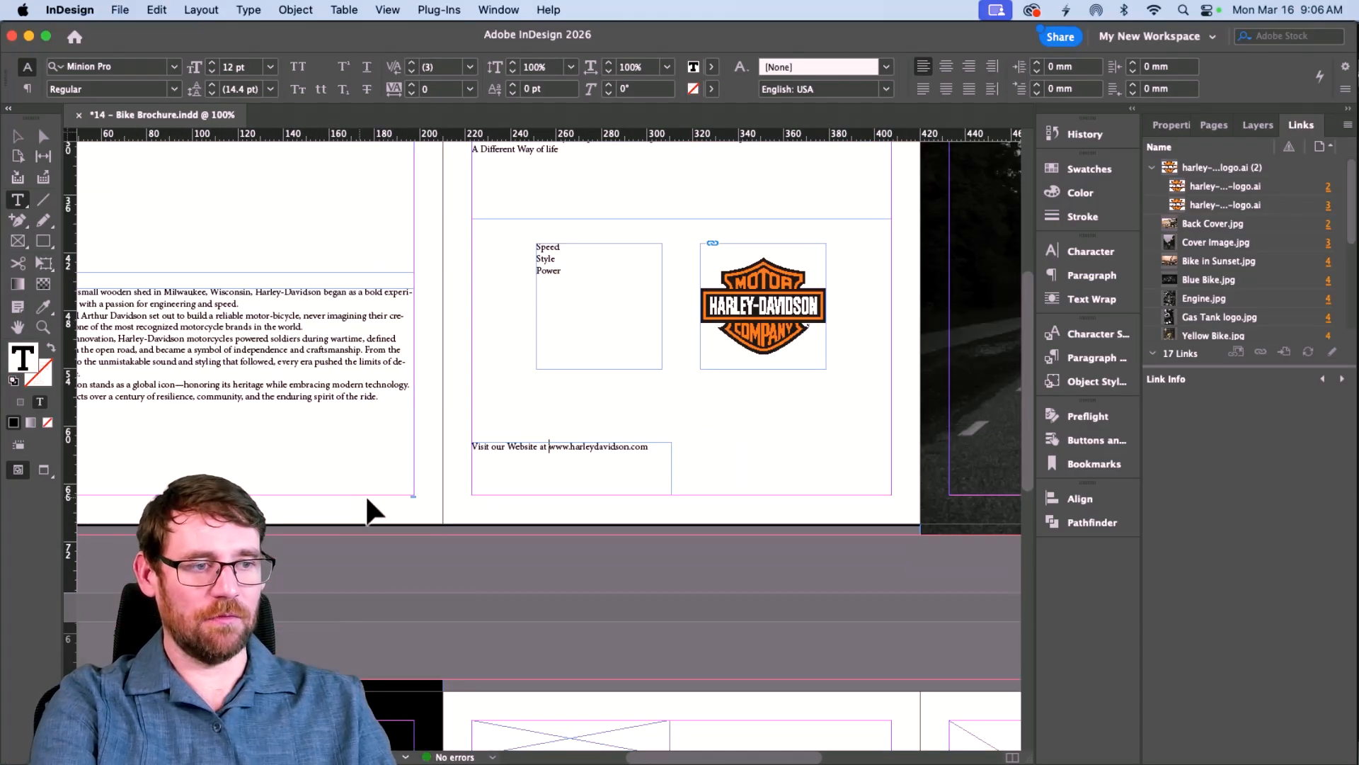
pyautogui.press('super+minus')
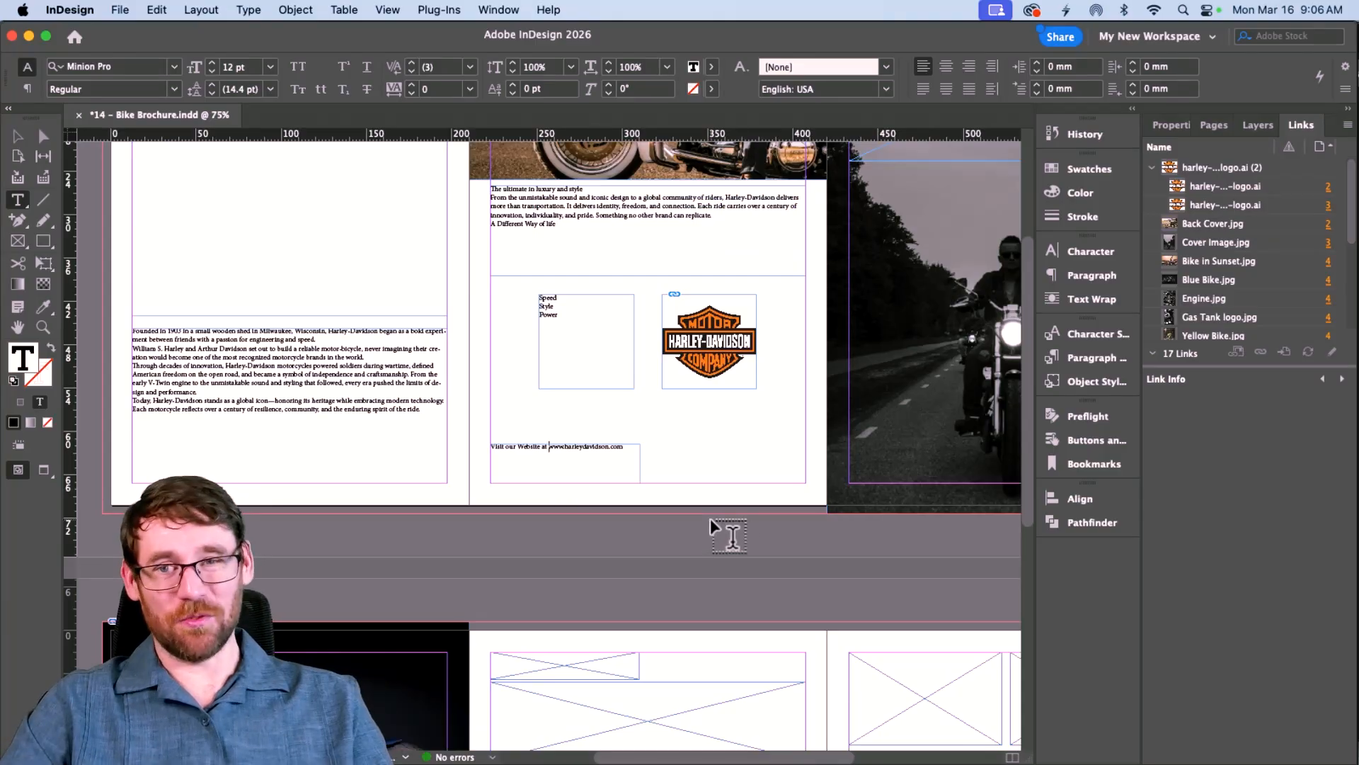
# Step: Copy the Cover text, "Harley Davidson" and "2027 Collection", from the PDF into the empty frame across the top of page 3
pyautogui.scroll(-3, 658, 495)
pyautogui.scroll(5, 658, 498)
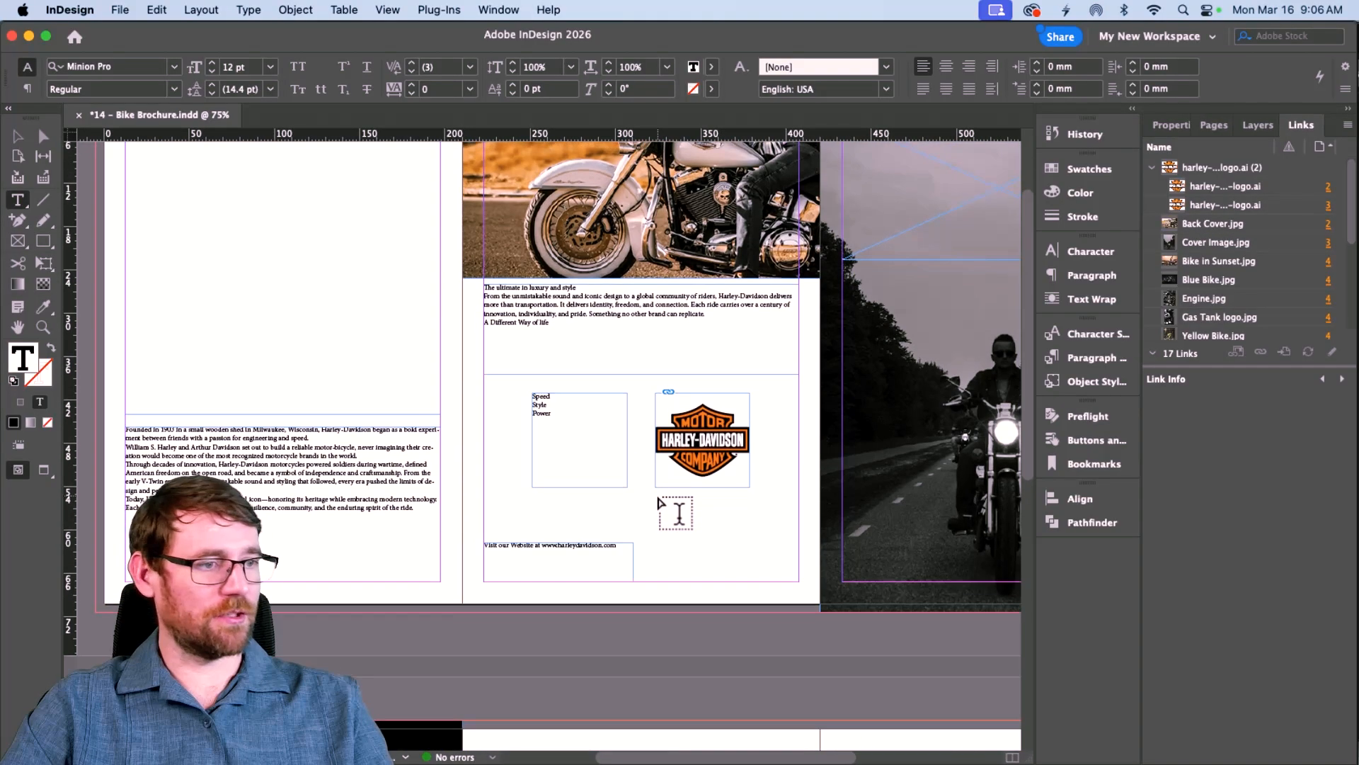
pyautogui.hscroll(5, 659, 503)
pyautogui.scroll(2, 658, 504)
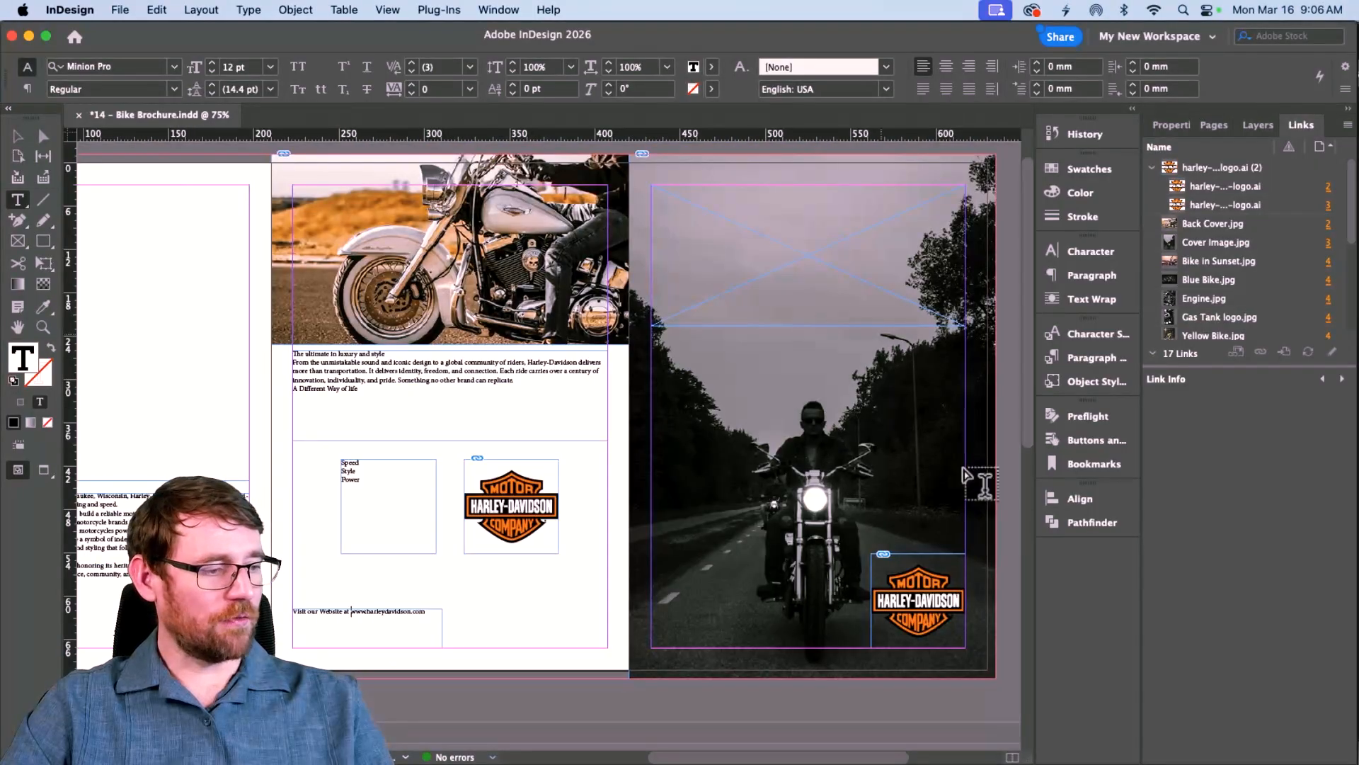
pyautogui.click(1113, 737)
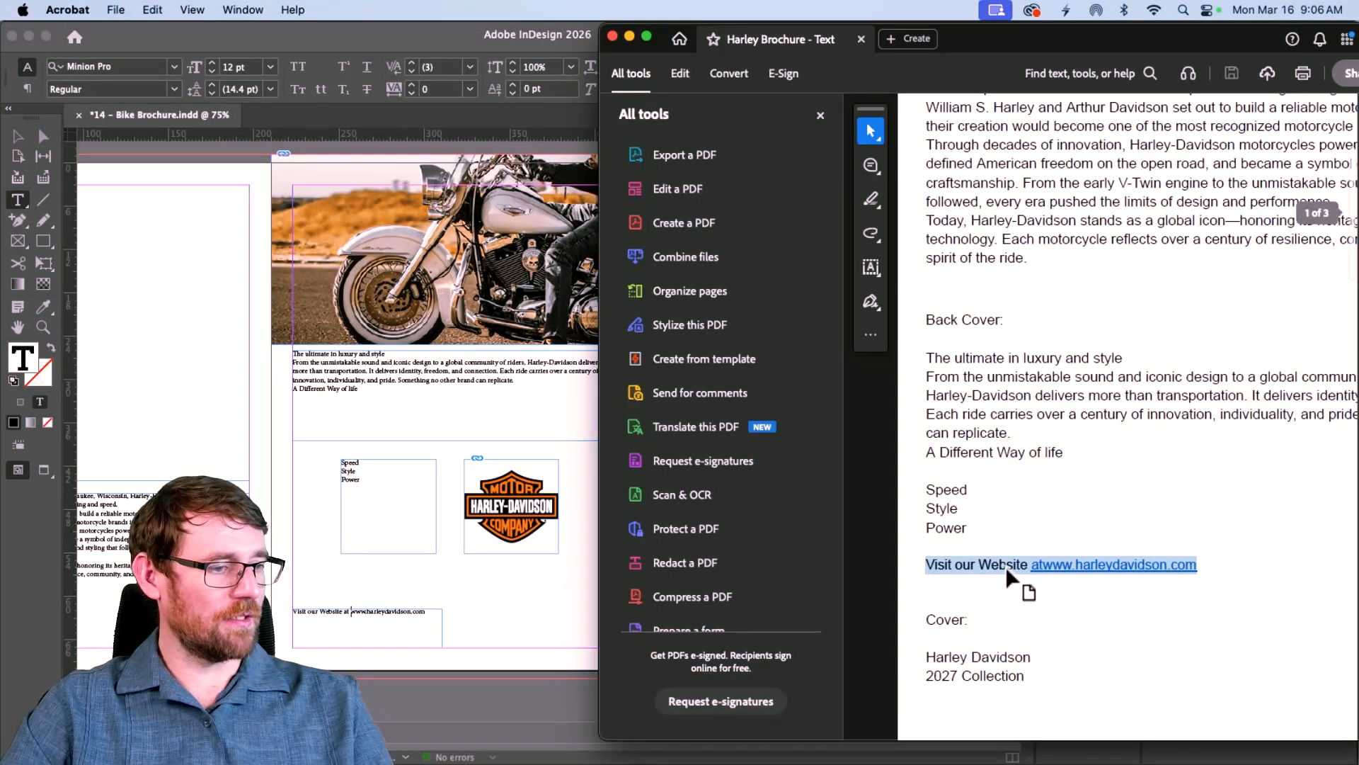
pyautogui.scroll(-5, 1005, 566)
pyautogui.moveTo(1024, 473); pyautogui.dragTo(917, 448)
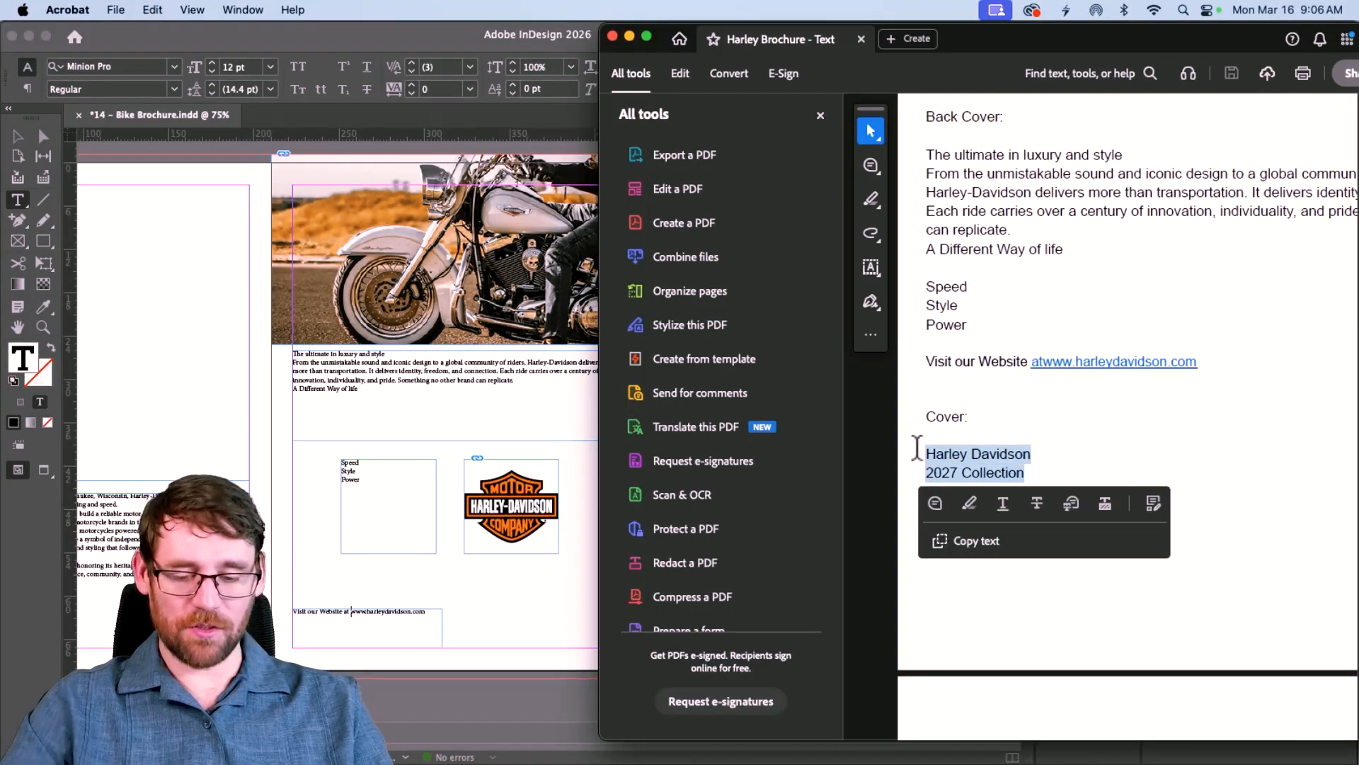
pyautogui.press('super+c')
pyautogui.click(571, 410)
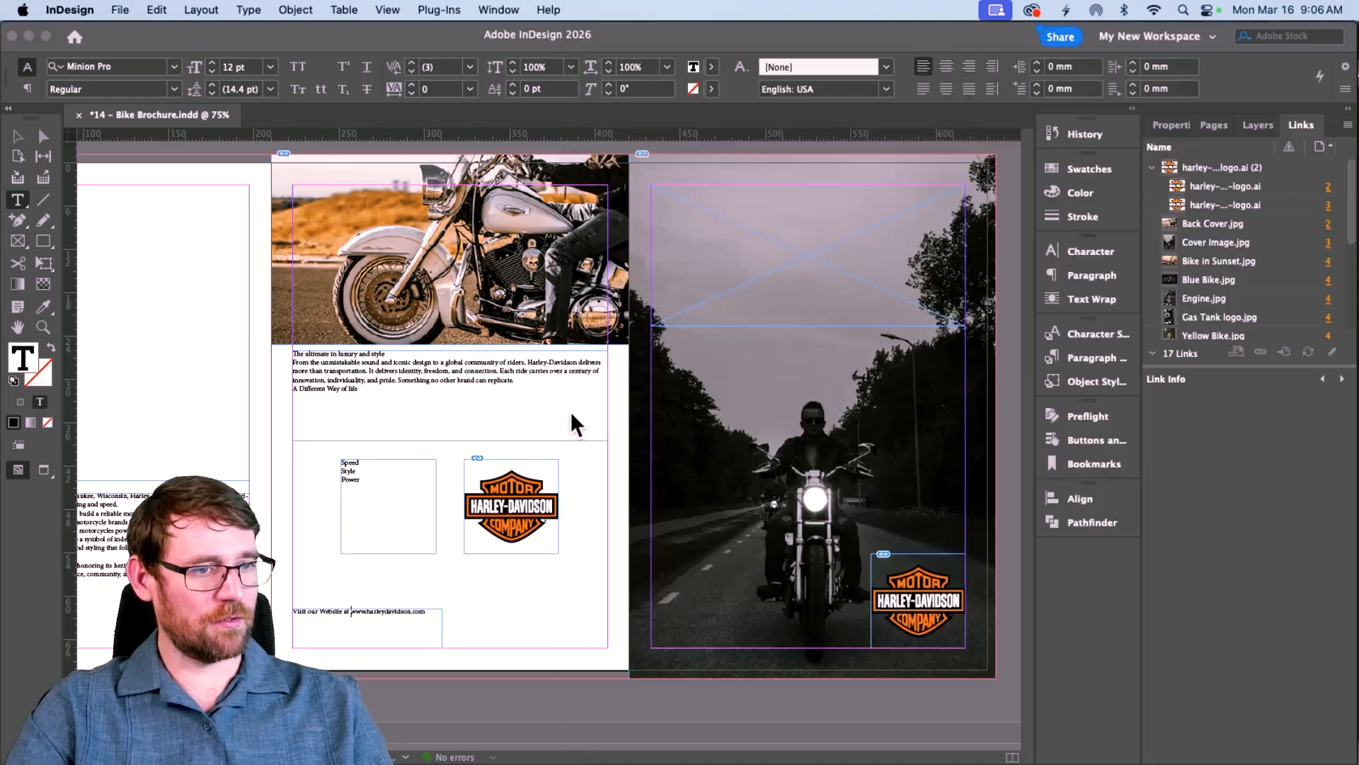
pyautogui.click(794, 260)
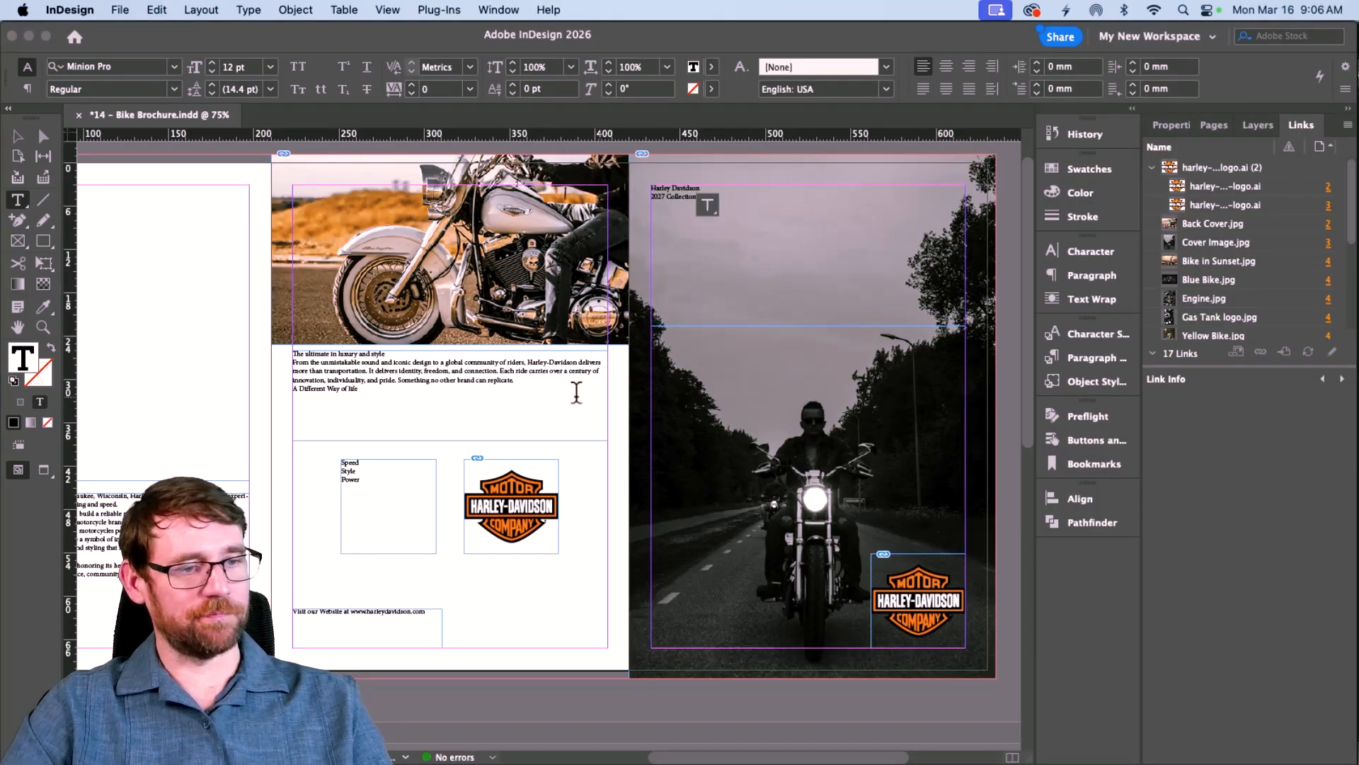
# Step: Copy the Inside Middle heading "2027 Collection" from the PDF into the small frame at the top of page 5
pyautogui.hscroll(-4, 577, 392)
pyautogui.scroll(-10, 588, 400)
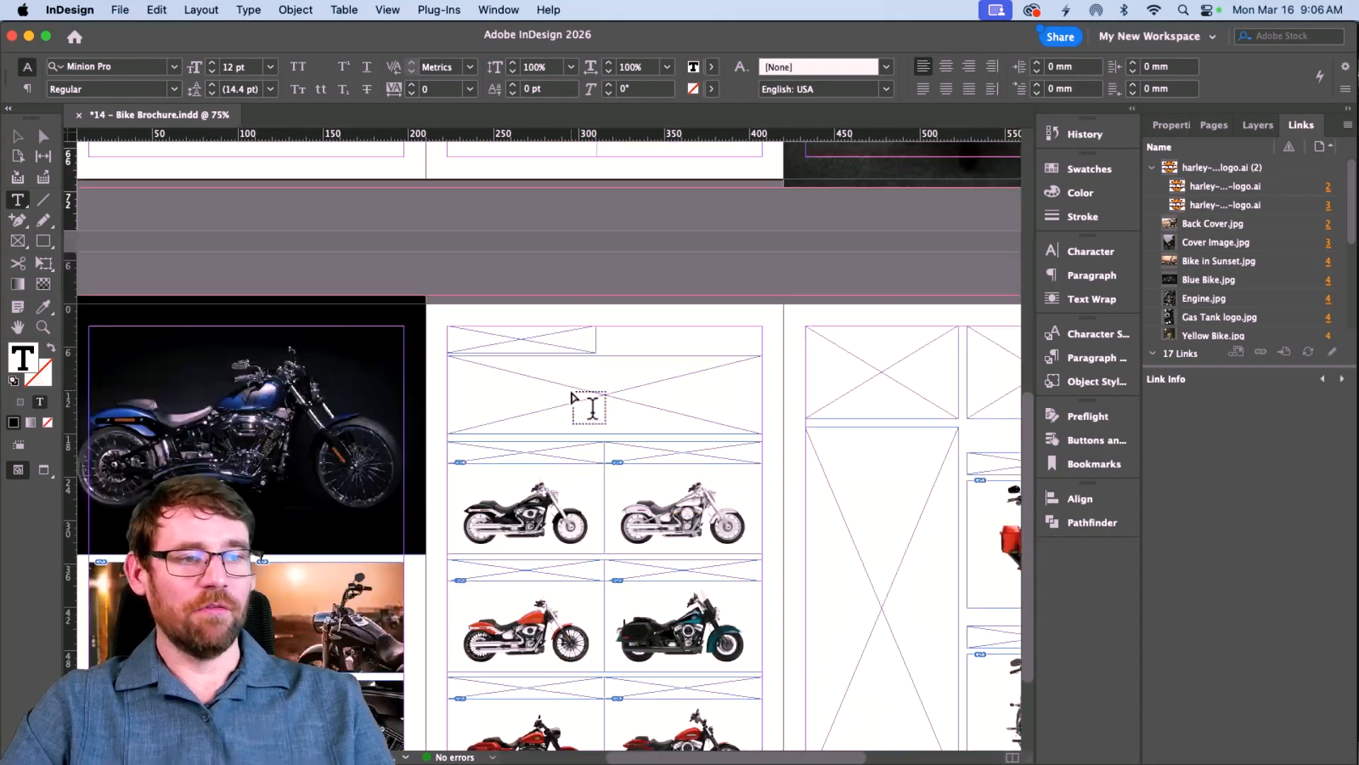
pyautogui.scroll(-3, 574, 396)
pyautogui.hscroll(3, 573, 397)
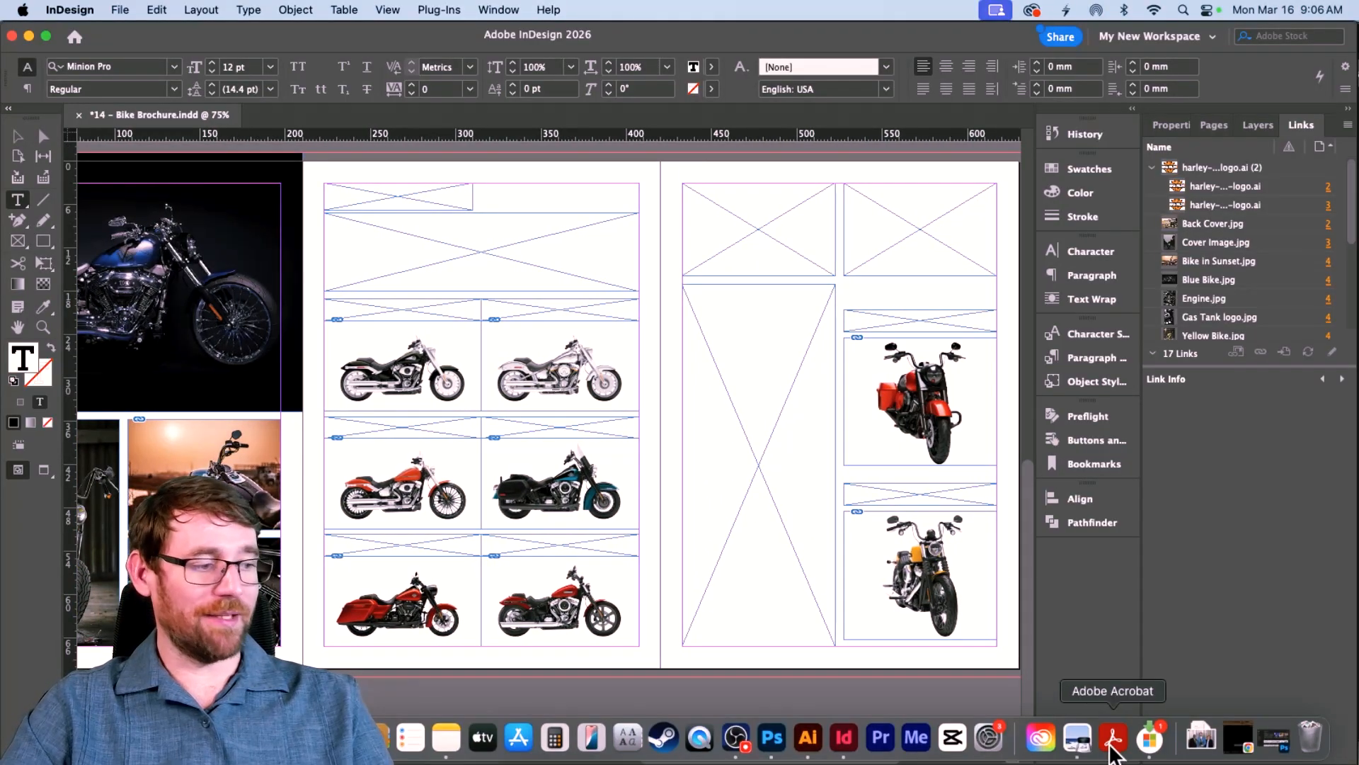
pyautogui.click(1112, 742)
pyautogui.scroll(-10, 1109, 493)
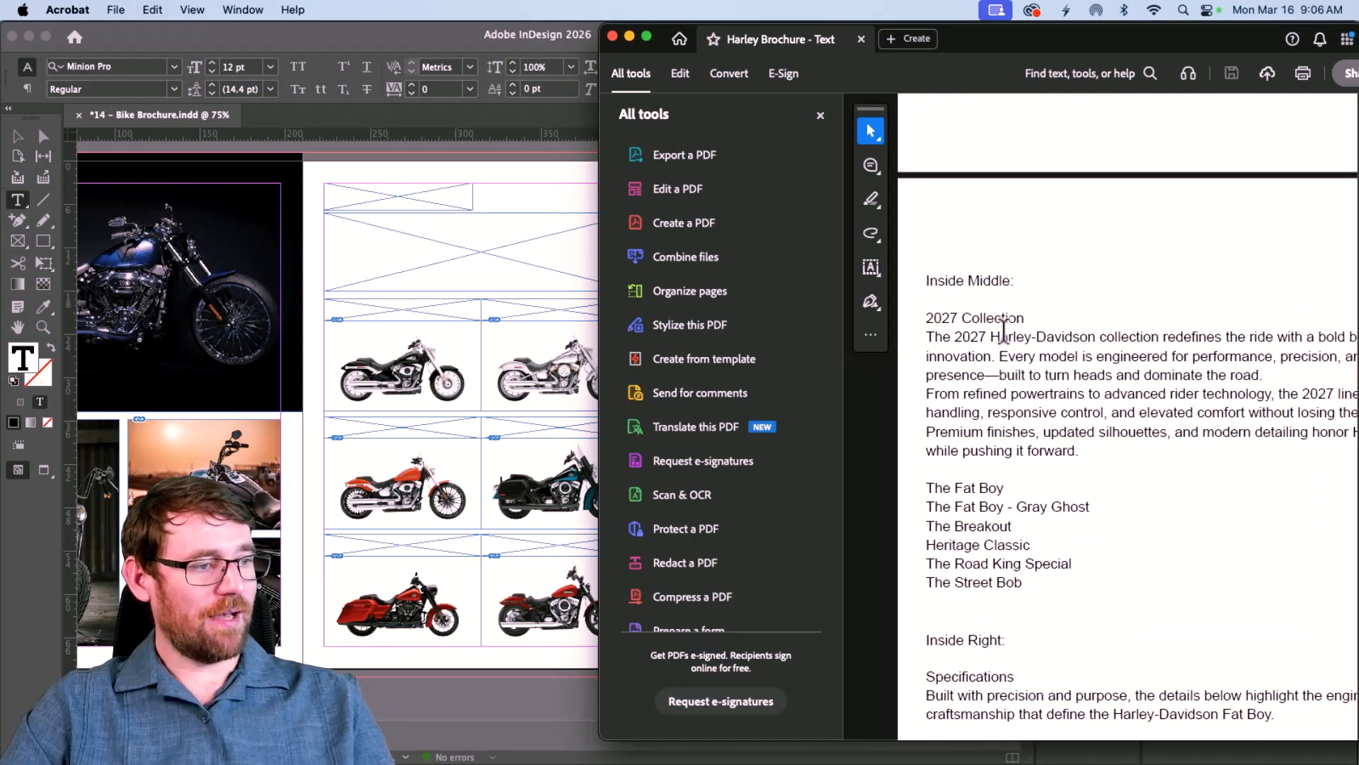
pyautogui.moveTo(1082, 451); pyautogui.dragTo(987, 432)
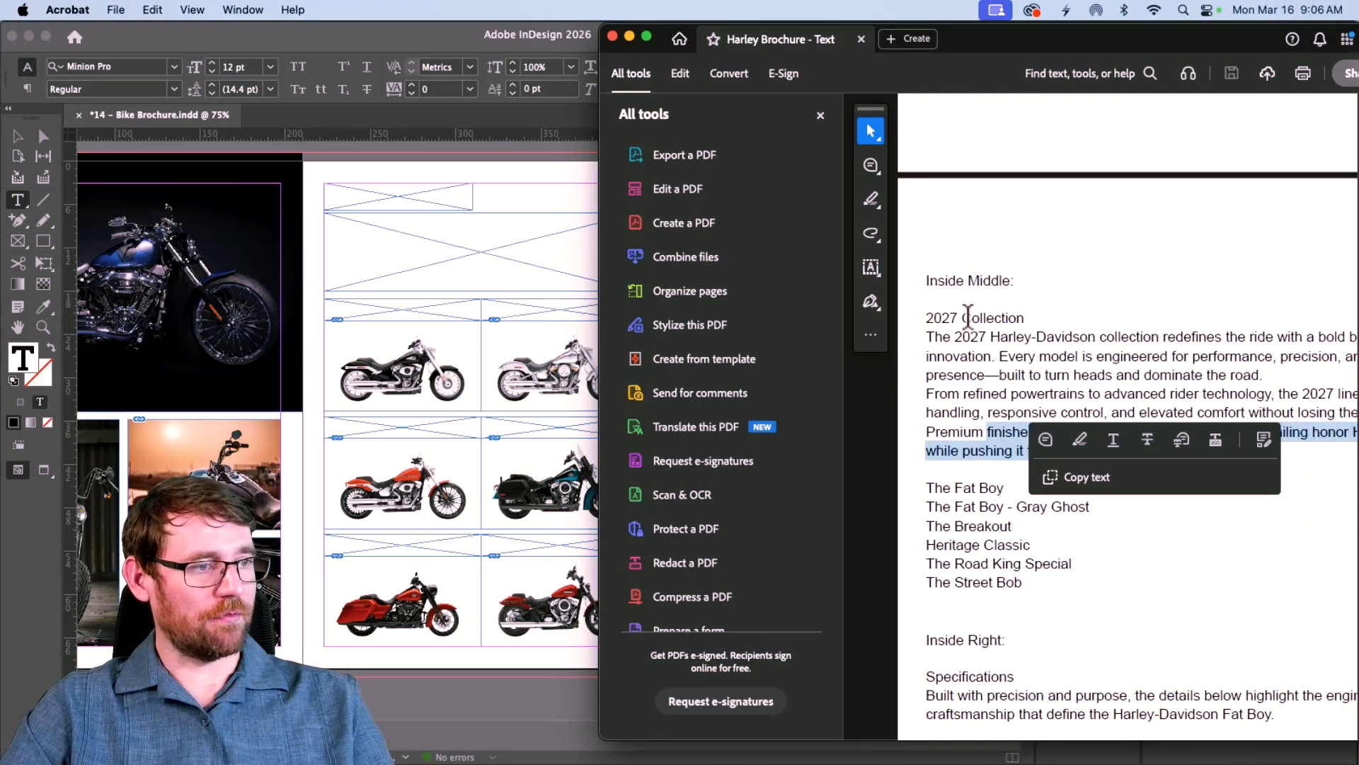
pyautogui.scroll(-1, 969, 312)
pyautogui.hscroll(1, 502, 249)
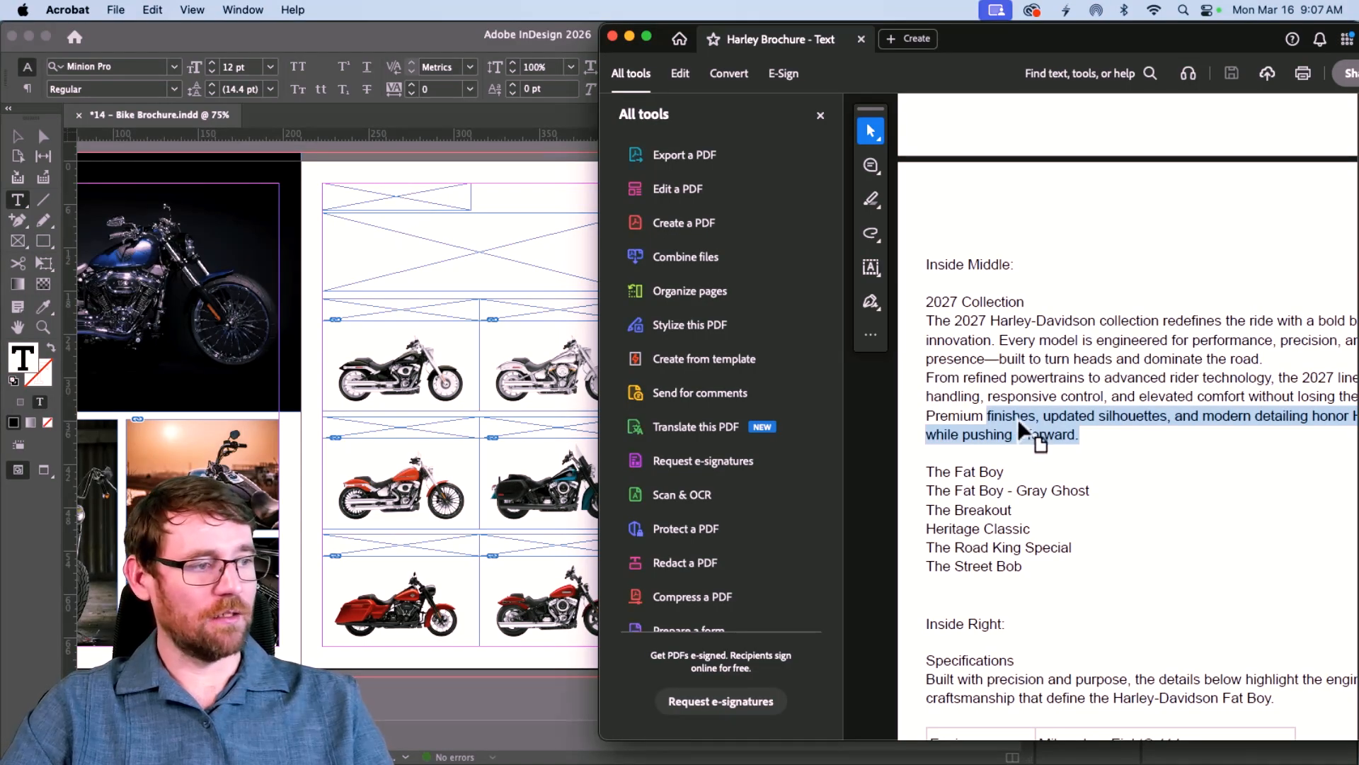
pyautogui.doubleClick(972, 302)
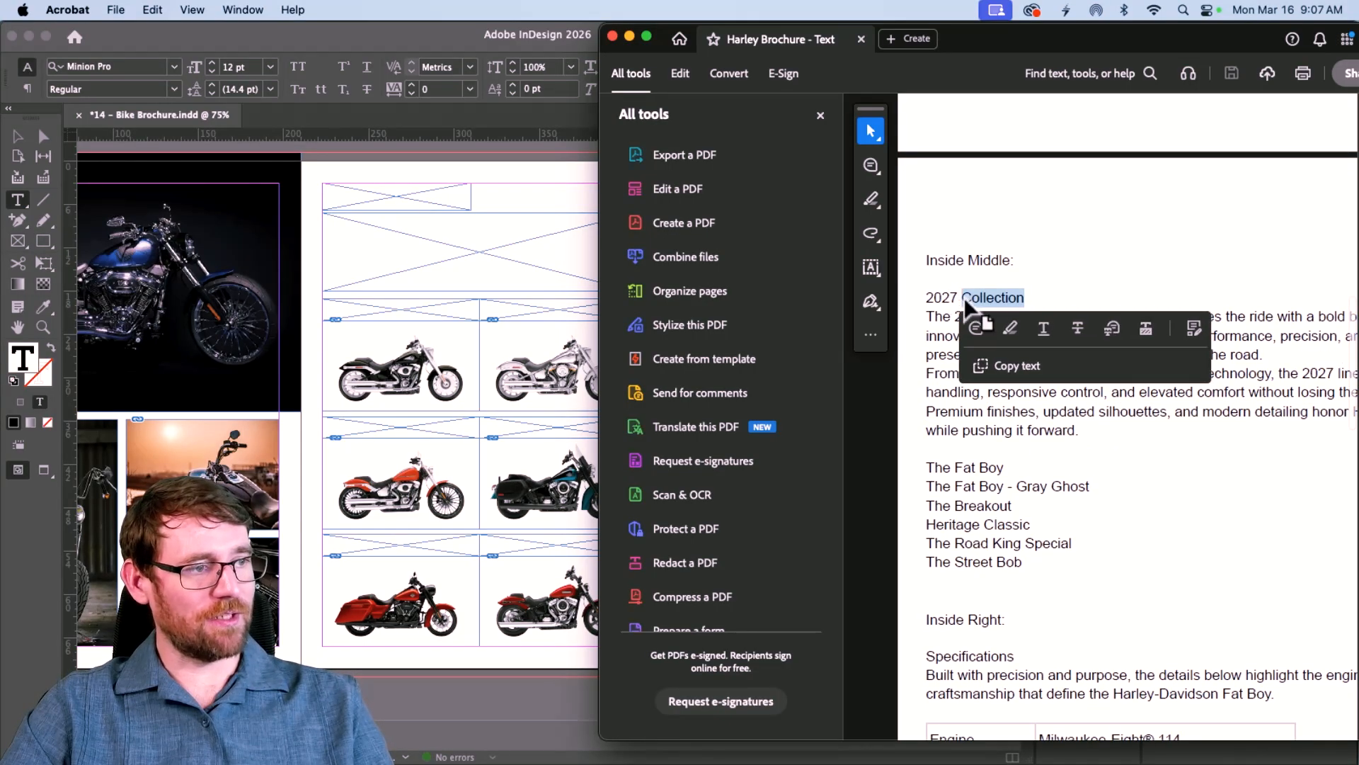
pyautogui.moveTo(998, 311); pyautogui.dragTo(925, 299)
pyautogui.click(1020, 299)
pyautogui.press('super+c')
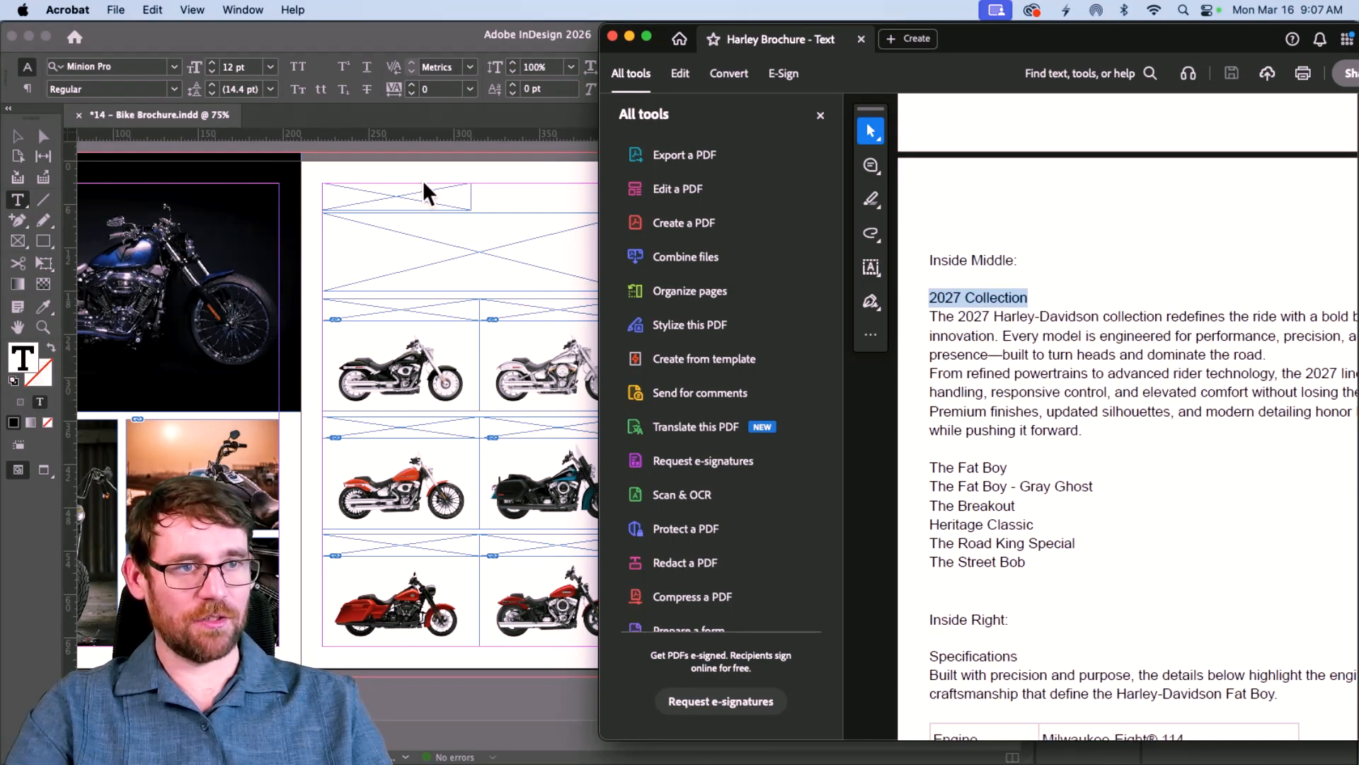
pyautogui.click(399, 197)
pyautogui.click(394, 192)
pyautogui.press('super+v')
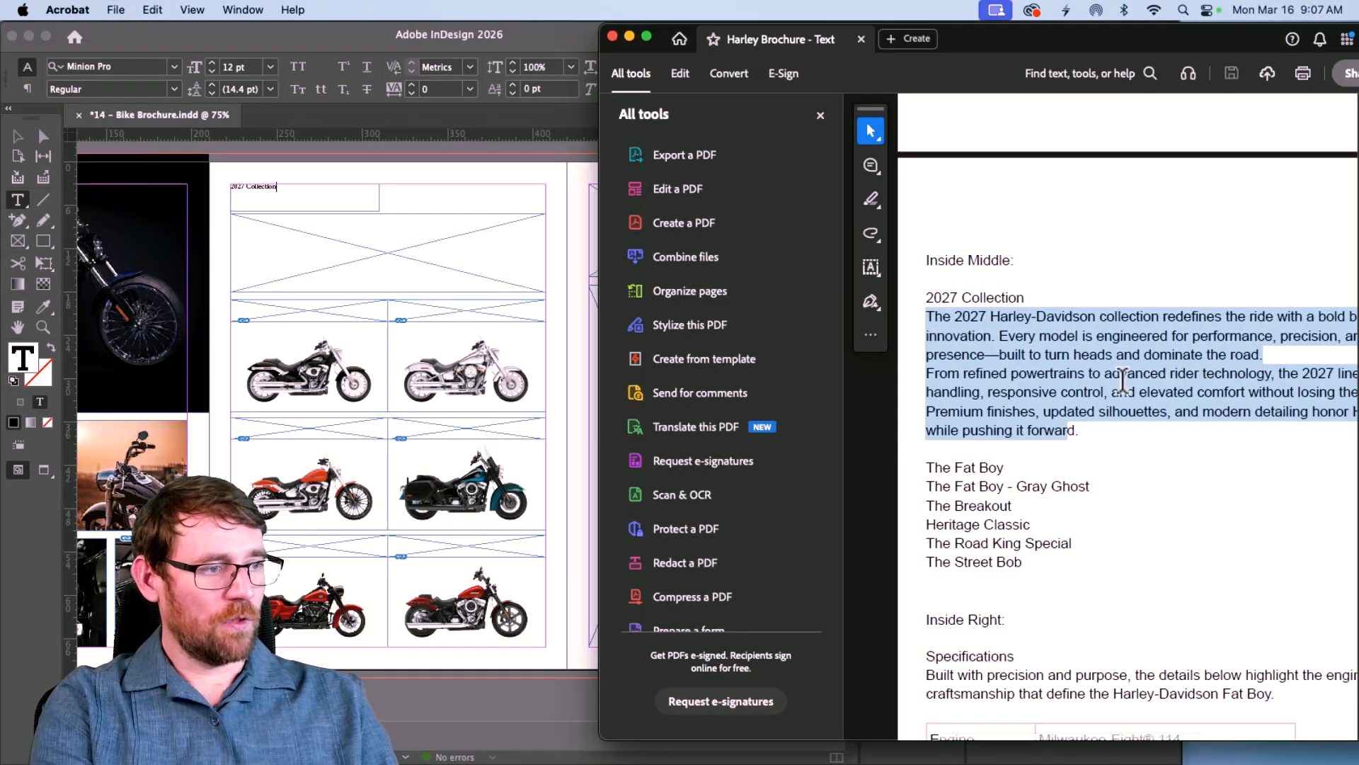
# Step: Copy the PDF's Inside Middle body text, from "The 2027 Harley-Davidson collection" to "pushing it forward.", into the wide frame below page 5's heading
pyautogui.moveTo(1122, 381); pyautogui.dragTo(1126, 390)
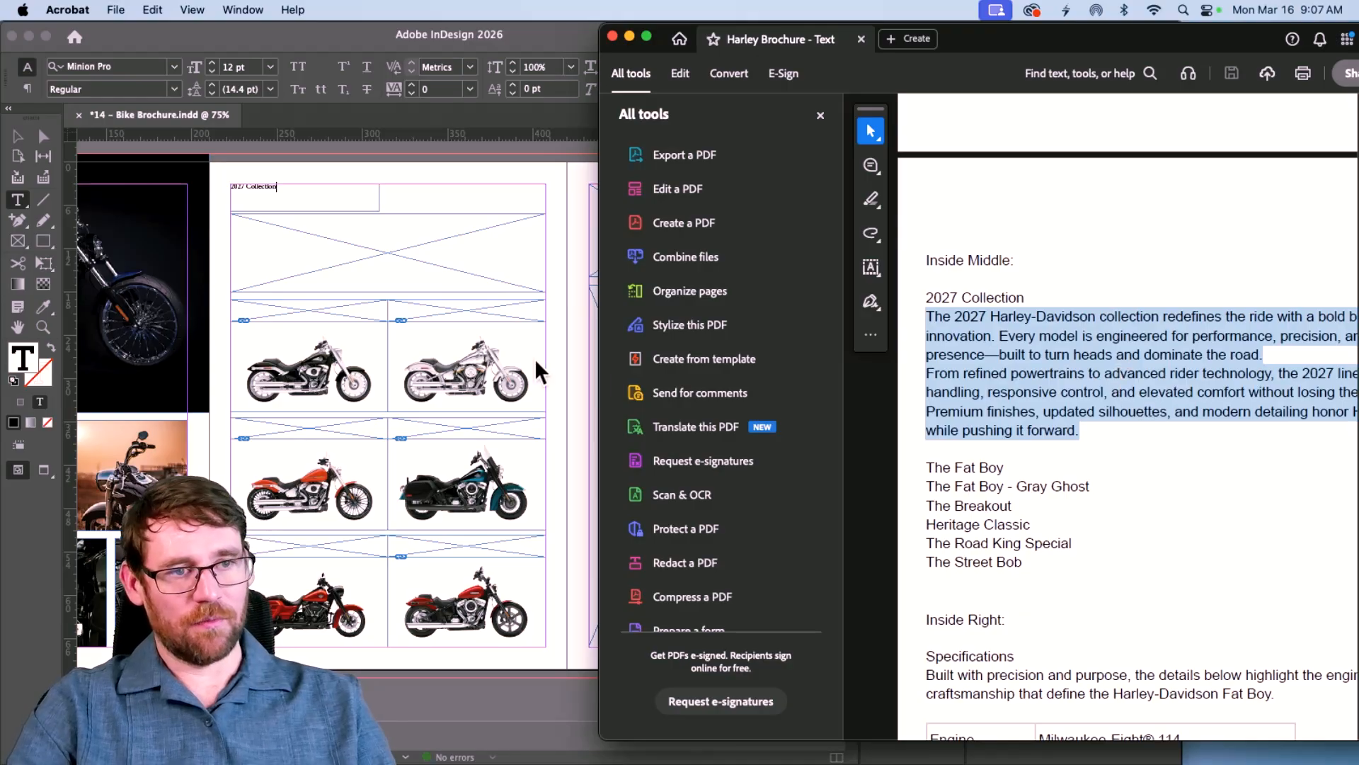
pyautogui.moveTo(338, 244); pyautogui.dragTo(362, 261)
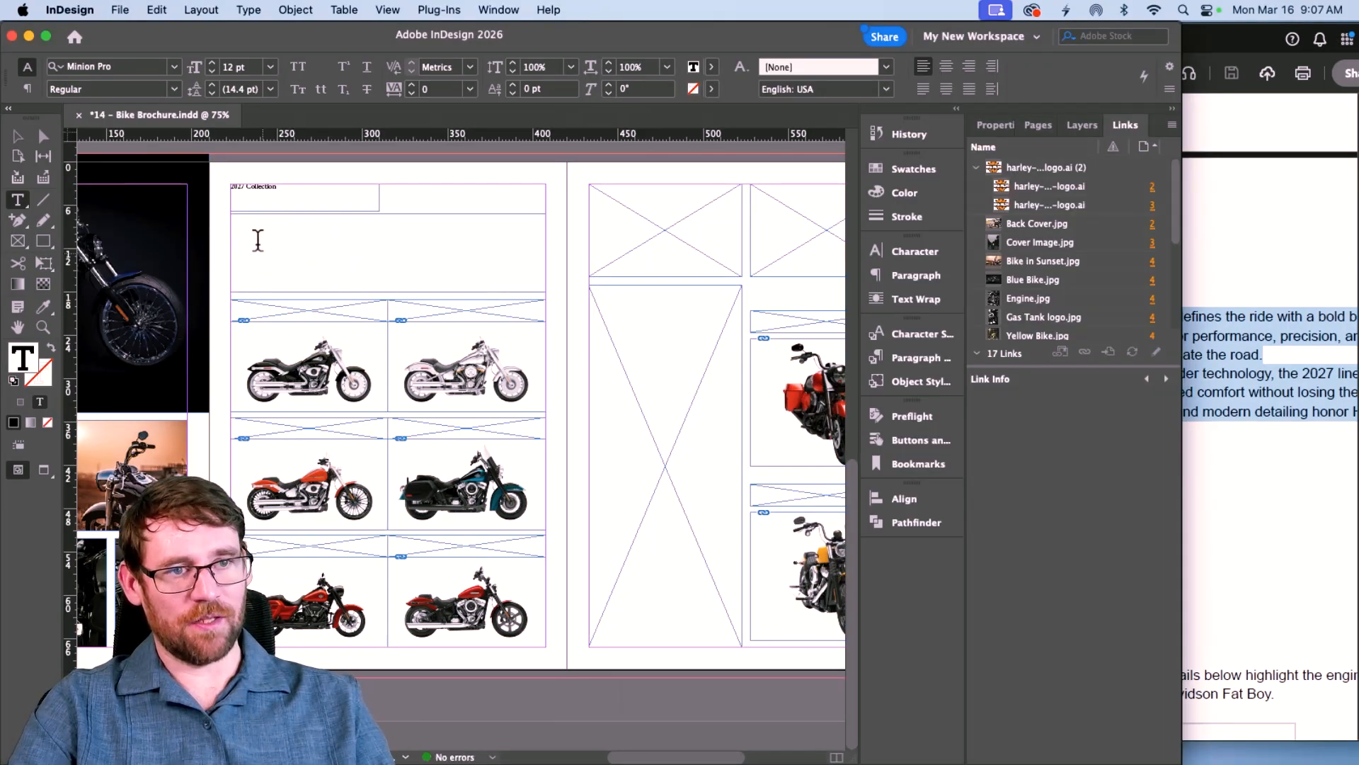
pyautogui.moveTo(257, 240); pyautogui.dragTo(257, 241)
# Step: Copy "The Fat Boy" and "The Fat Boy - Gray Ghost" from the PDF into the two caption frames above page 5's first row of bikes
pyautogui.click(1249, 392)
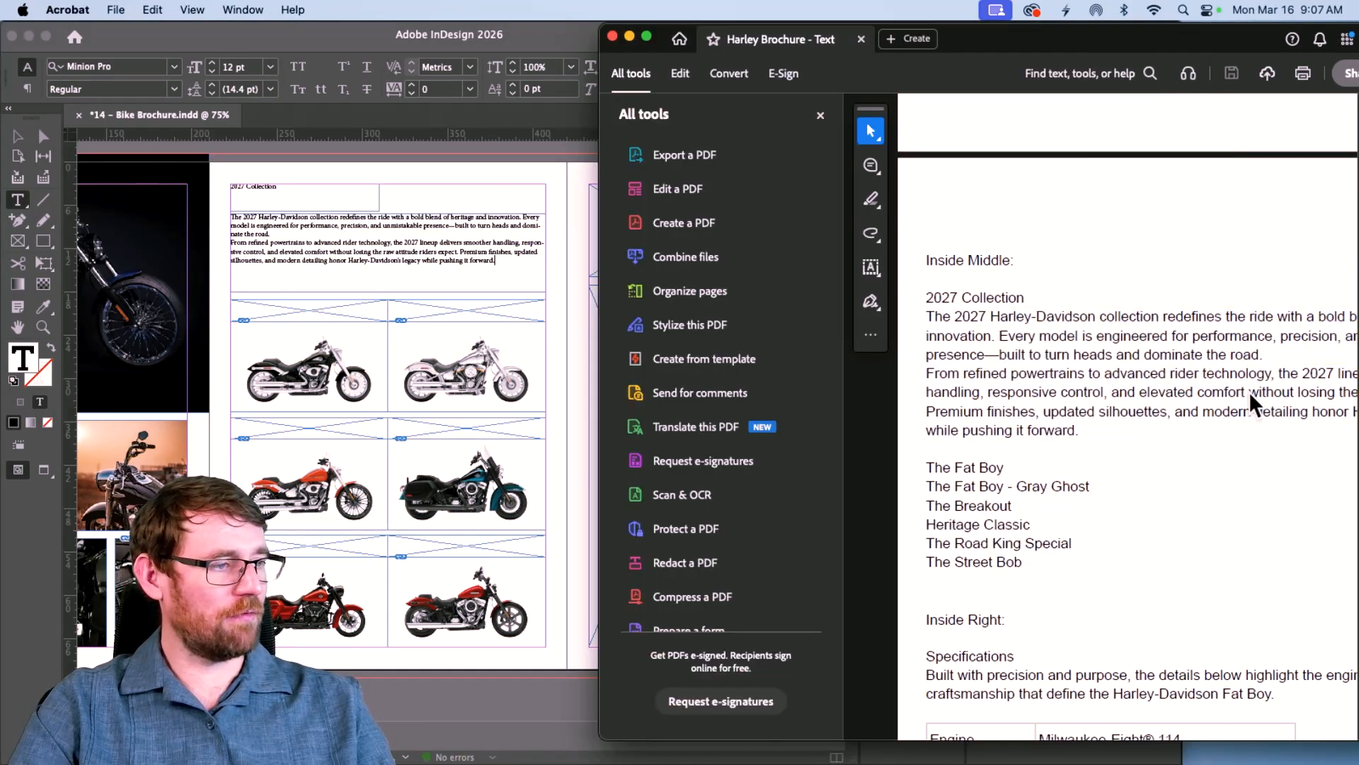
pyautogui.tripleClick(957, 467)
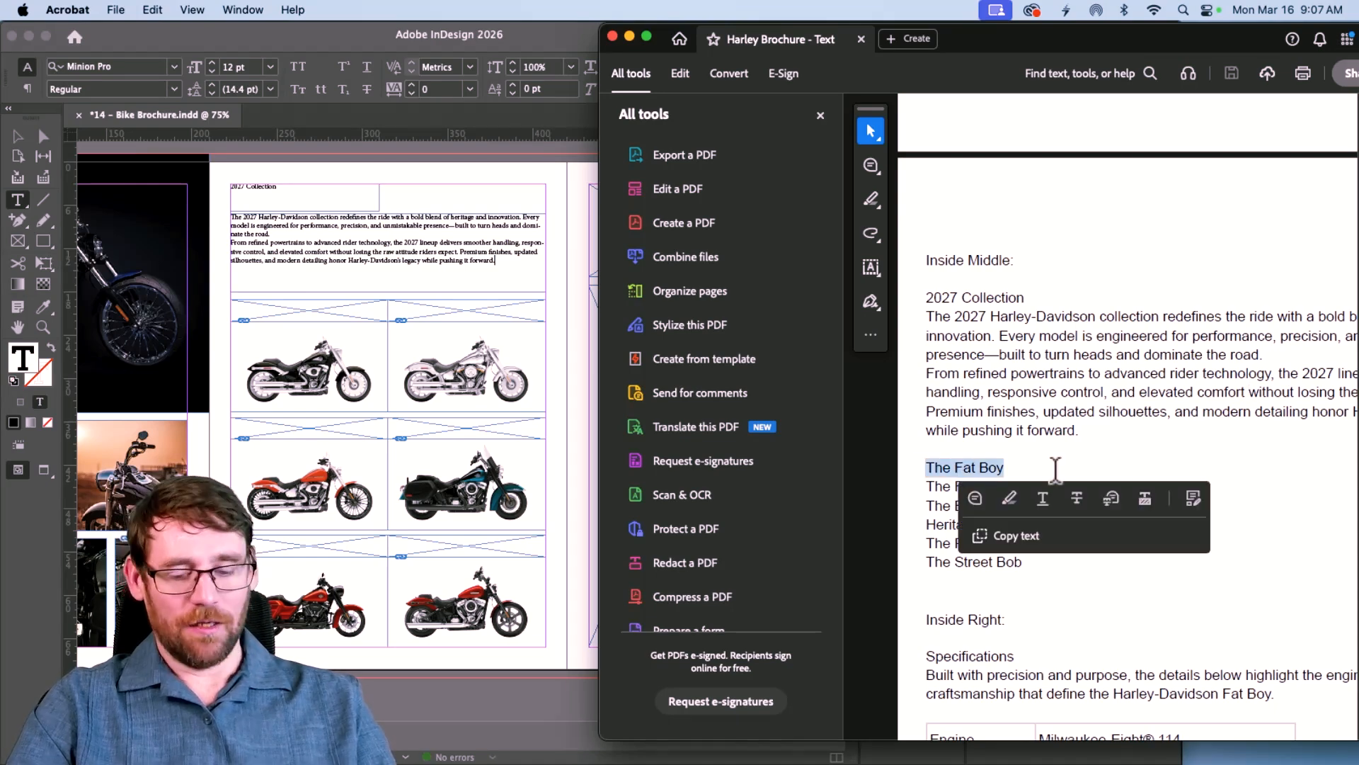
pyautogui.click(313, 320)
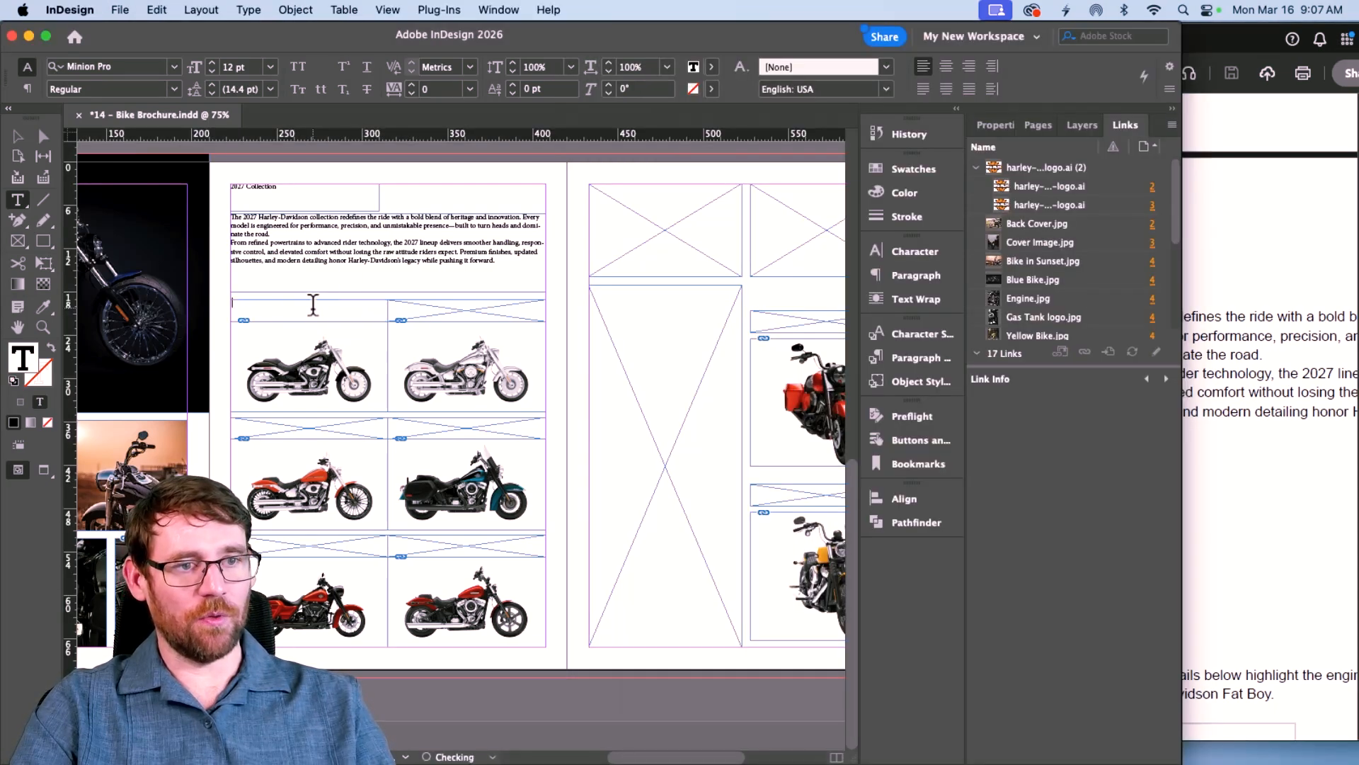
pyautogui.click(1318, 452)
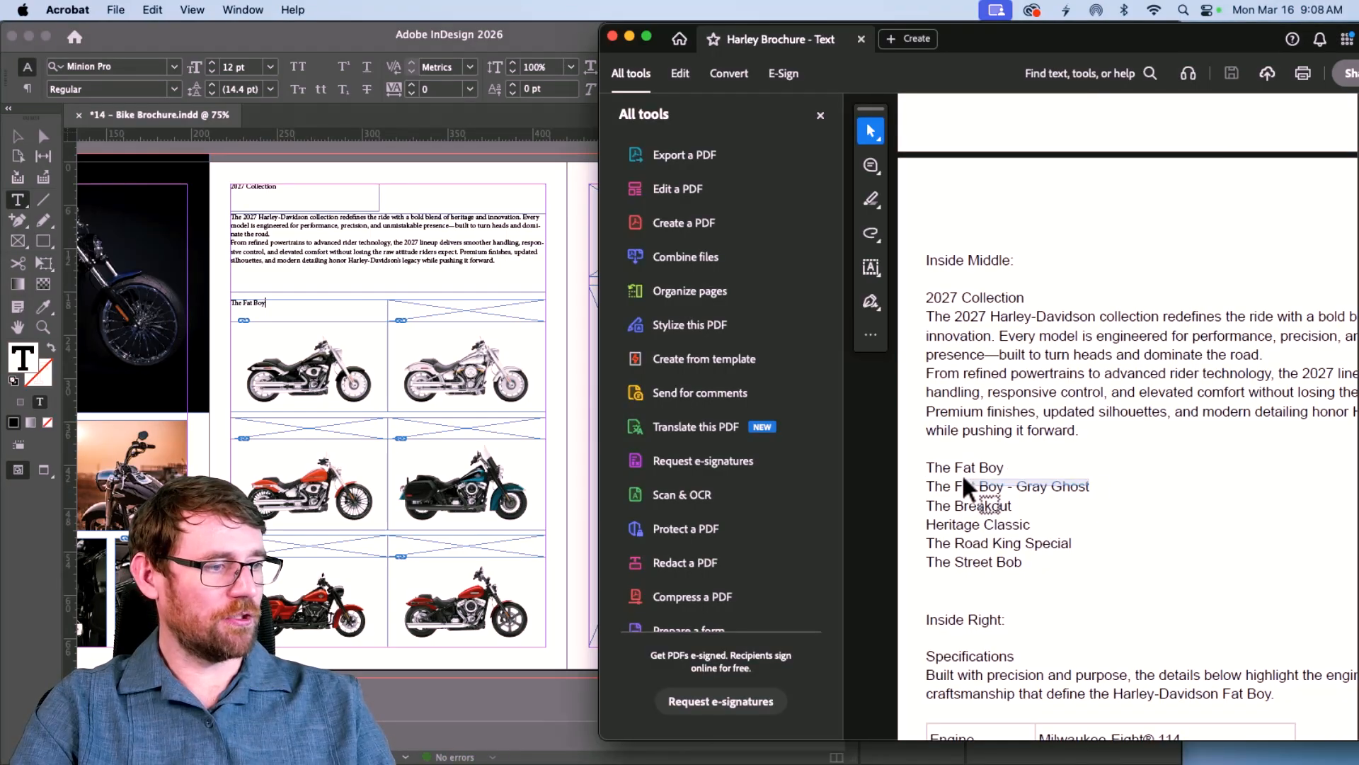
pyautogui.moveTo(963, 480); pyautogui.dragTo(927, 485)
pyautogui.press('super+c')
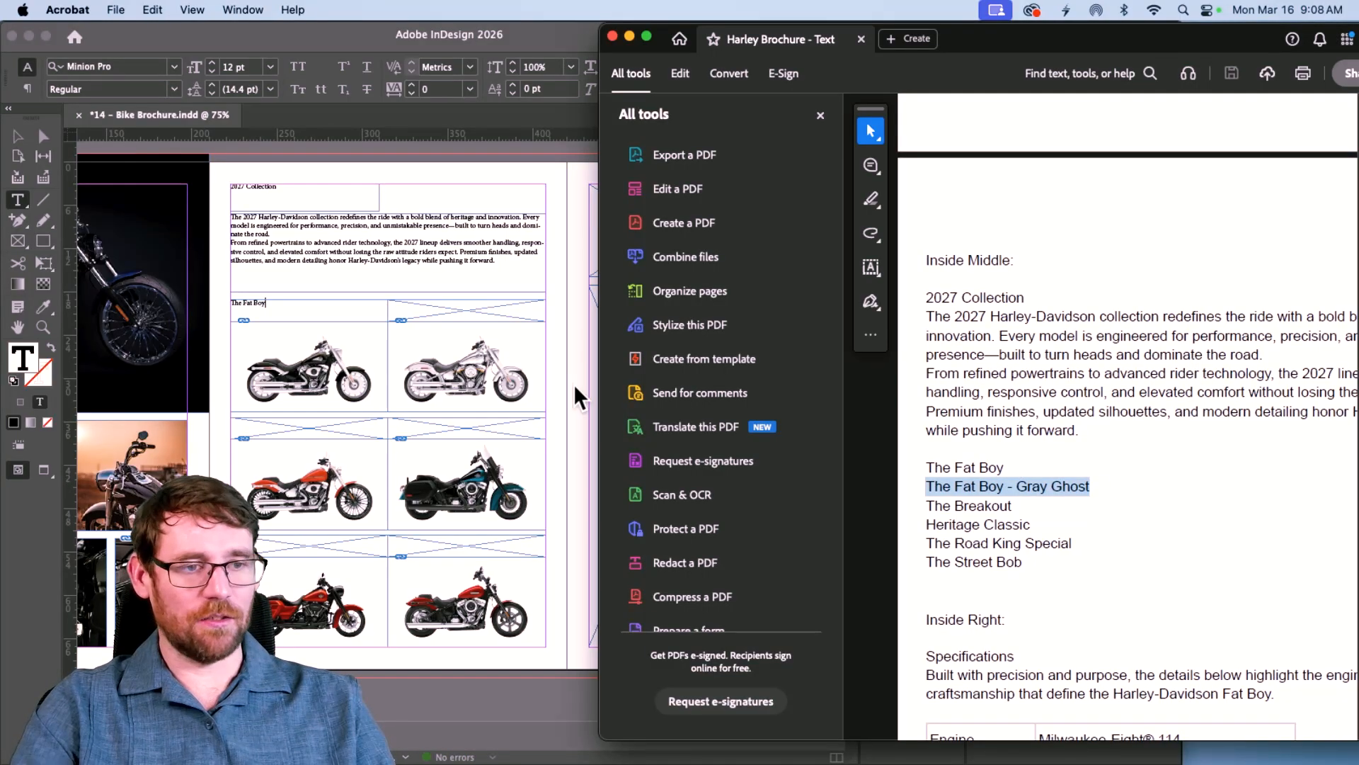
pyautogui.click(456, 312)
pyautogui.press('super+v')
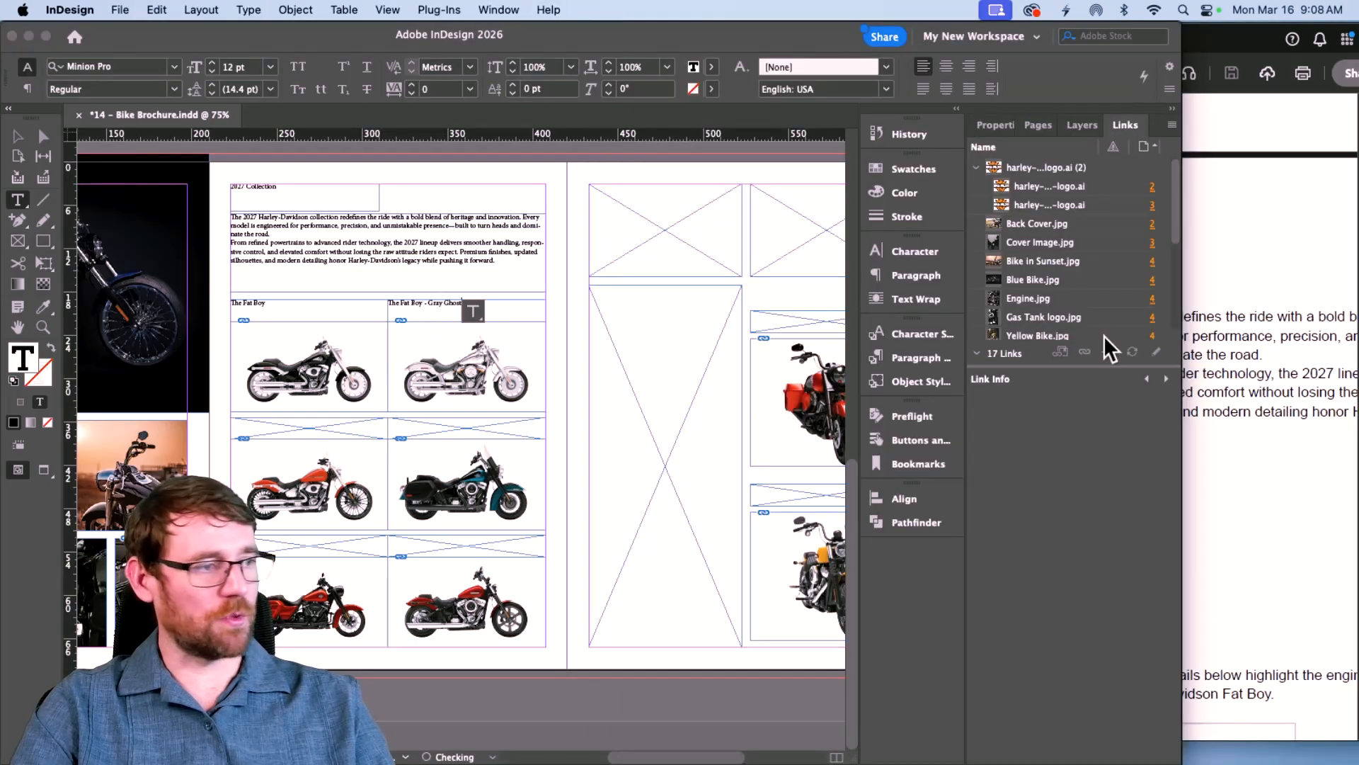
# Step: Copy "The Breakout" from the PDF into the caption frame above the orange bike in page 5's second row
pyautogui.click(1237, 354)
pyautogui.tripleClick(981, 506)
pyautogui.press('super+c')
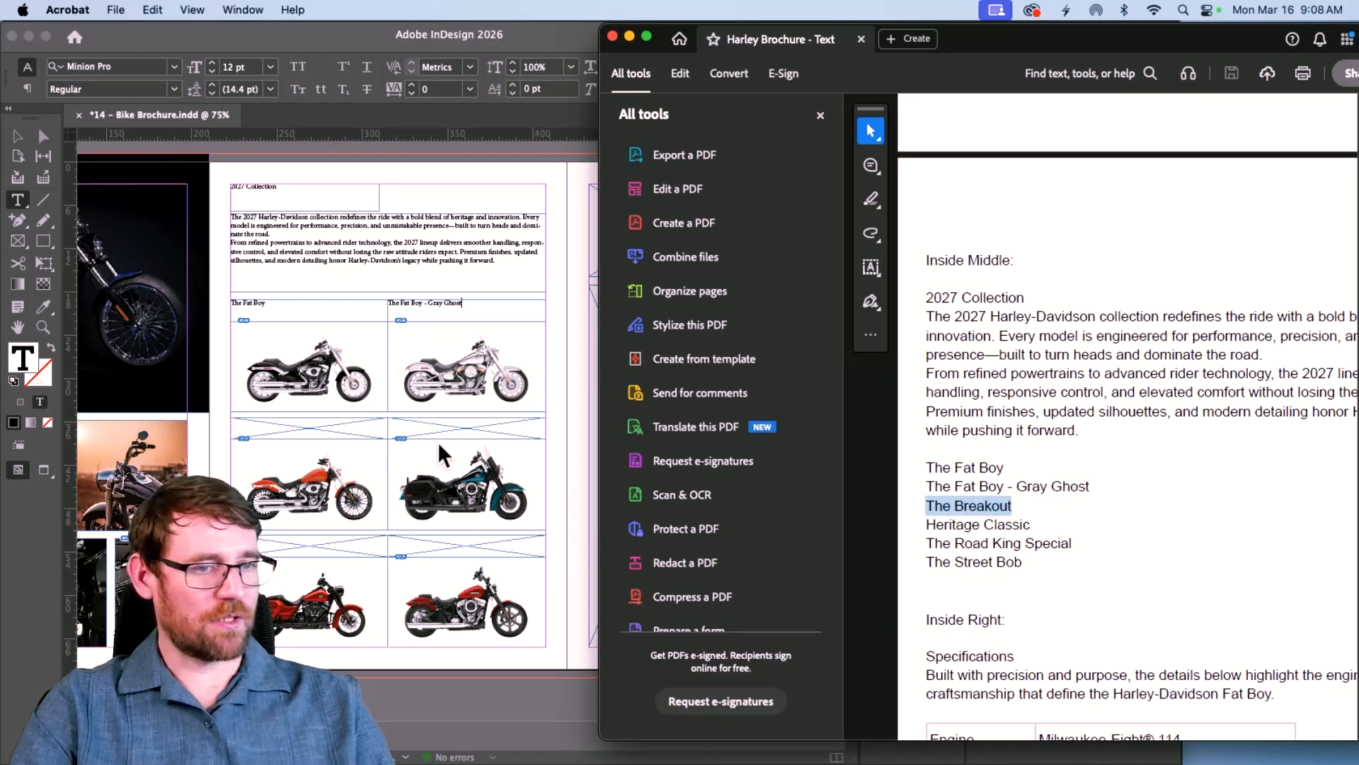
pyautogui.click(438, 440)
pyautogui.click(312, 426)
pyautogui.press('super+v')
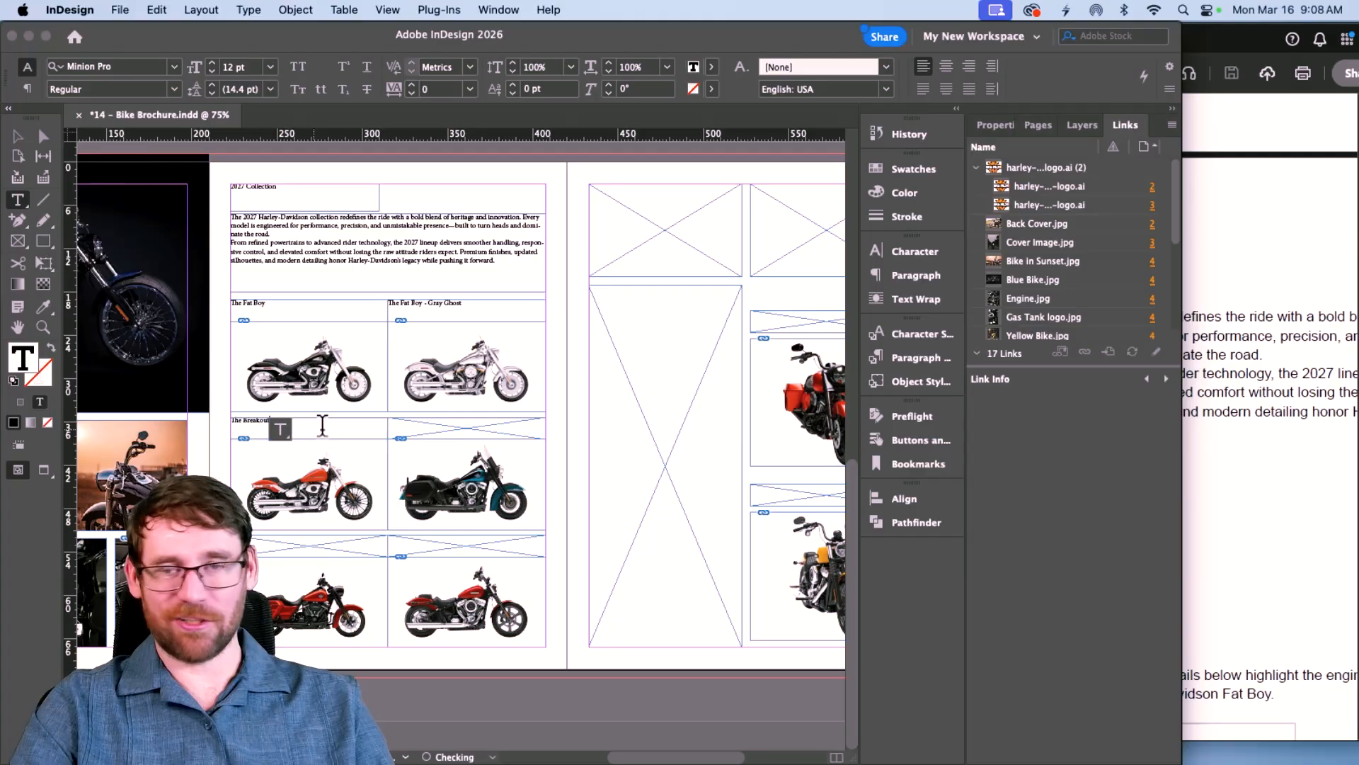
# Step: Copy "Heritage Classic" from the PDF into the caption frame above the teal bike in page 5's second row
pyautogui.click(1328, 444)
pyautogui.doubleClick(999, 524)
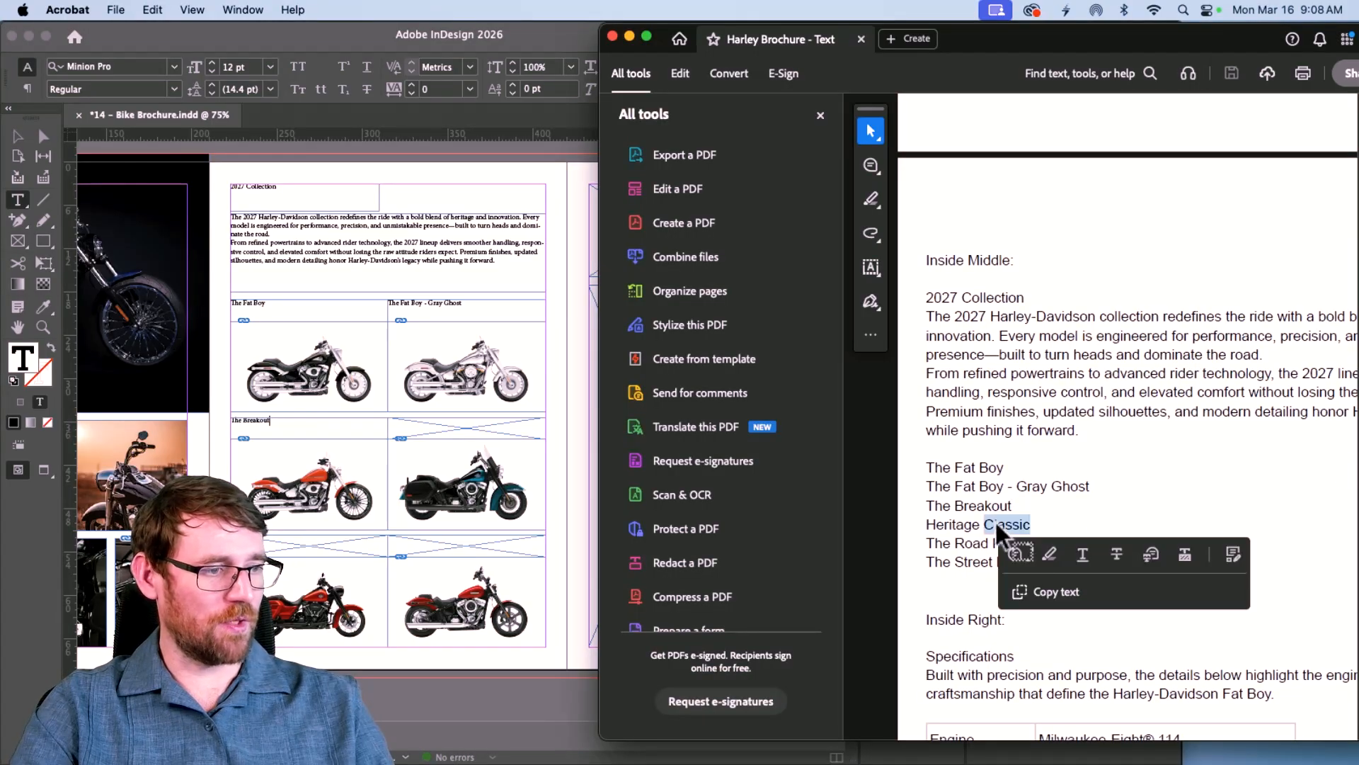
pyautogui.tripleClick(995, 522)
pyautogui.press('super+c')
pyautogui.click(469, 435)
pyautogui.click(463, 421)
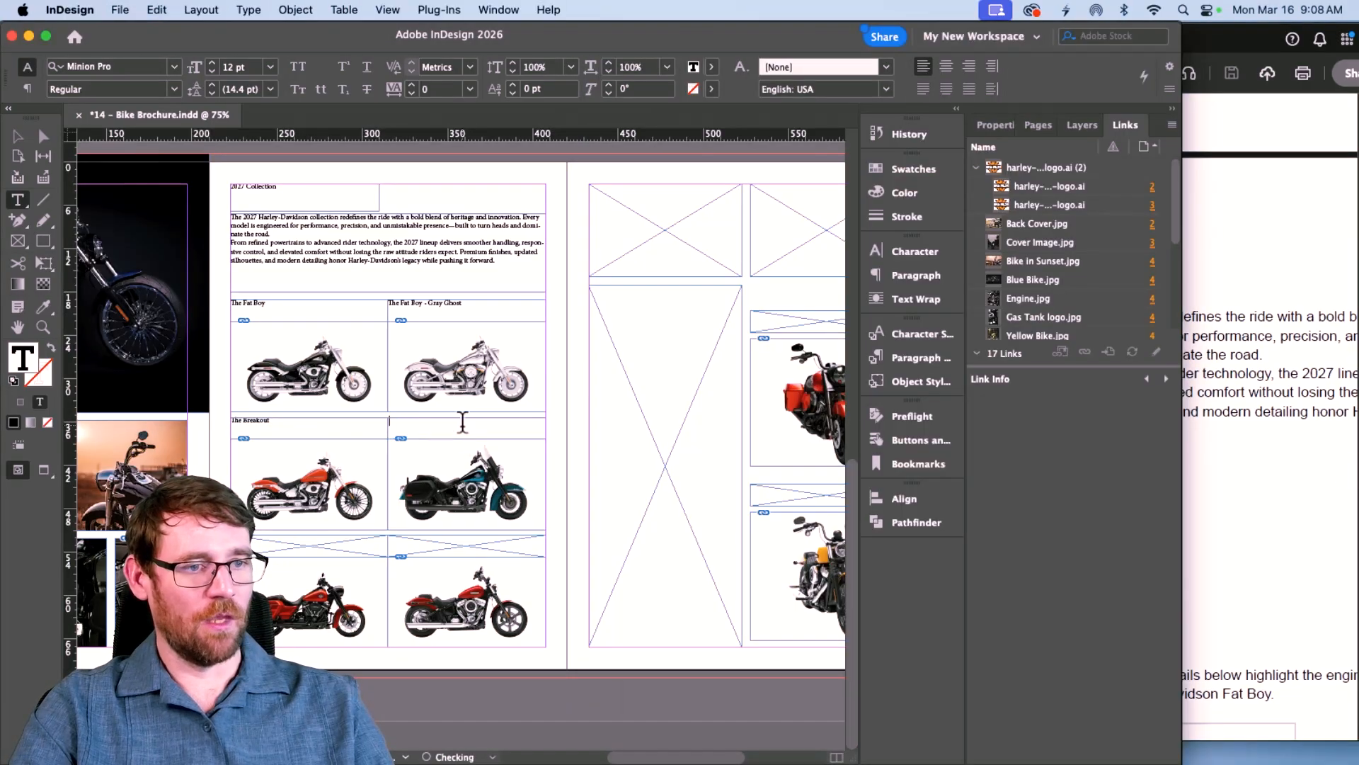
pyautogui.press('super+v')
# Step: Copy "The Road King Special" from the PDF into the caption frame above the first bike in page 5's third row
pyautogui.click(1232, 511)
pyautogui.tripleClick(1004, 548)
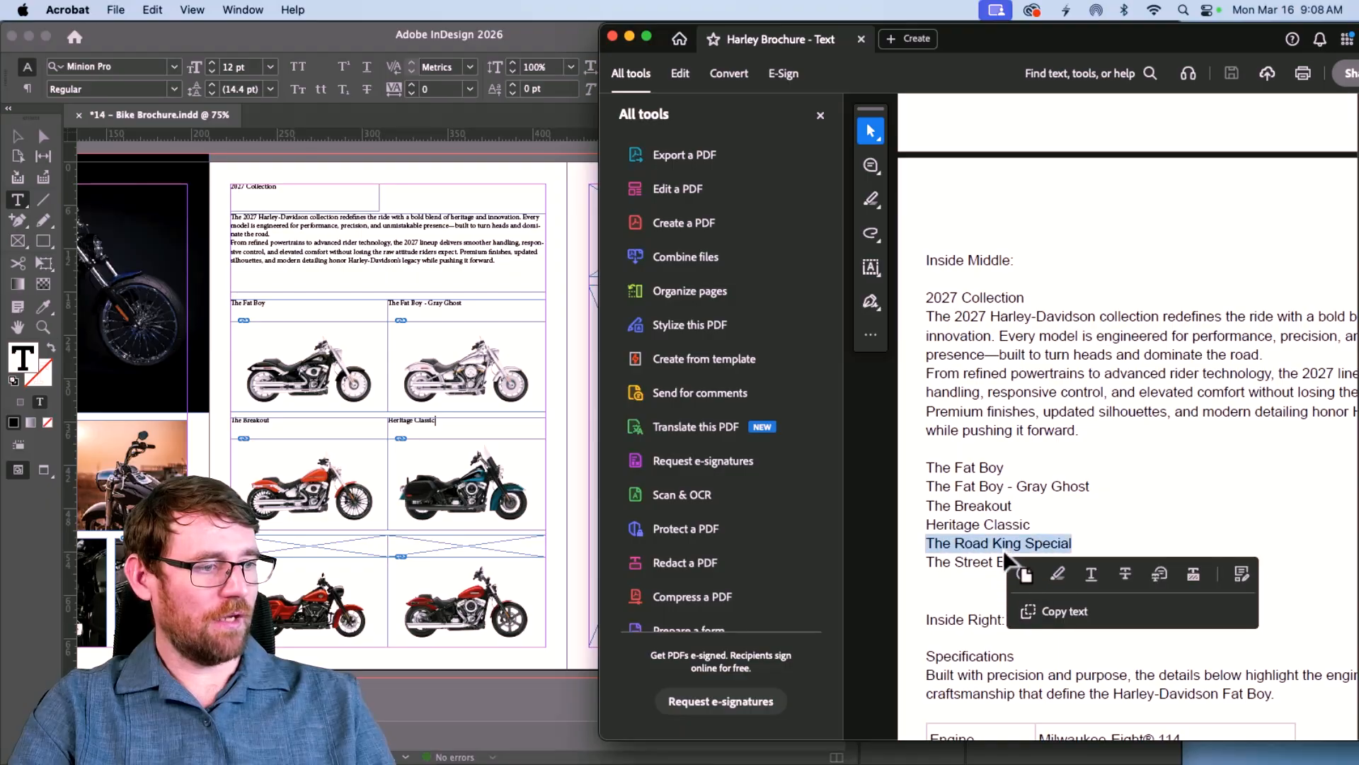
pyautogui.press('super+c')
pyautogui.click(298, 541)
pyautogui.press('super+v')
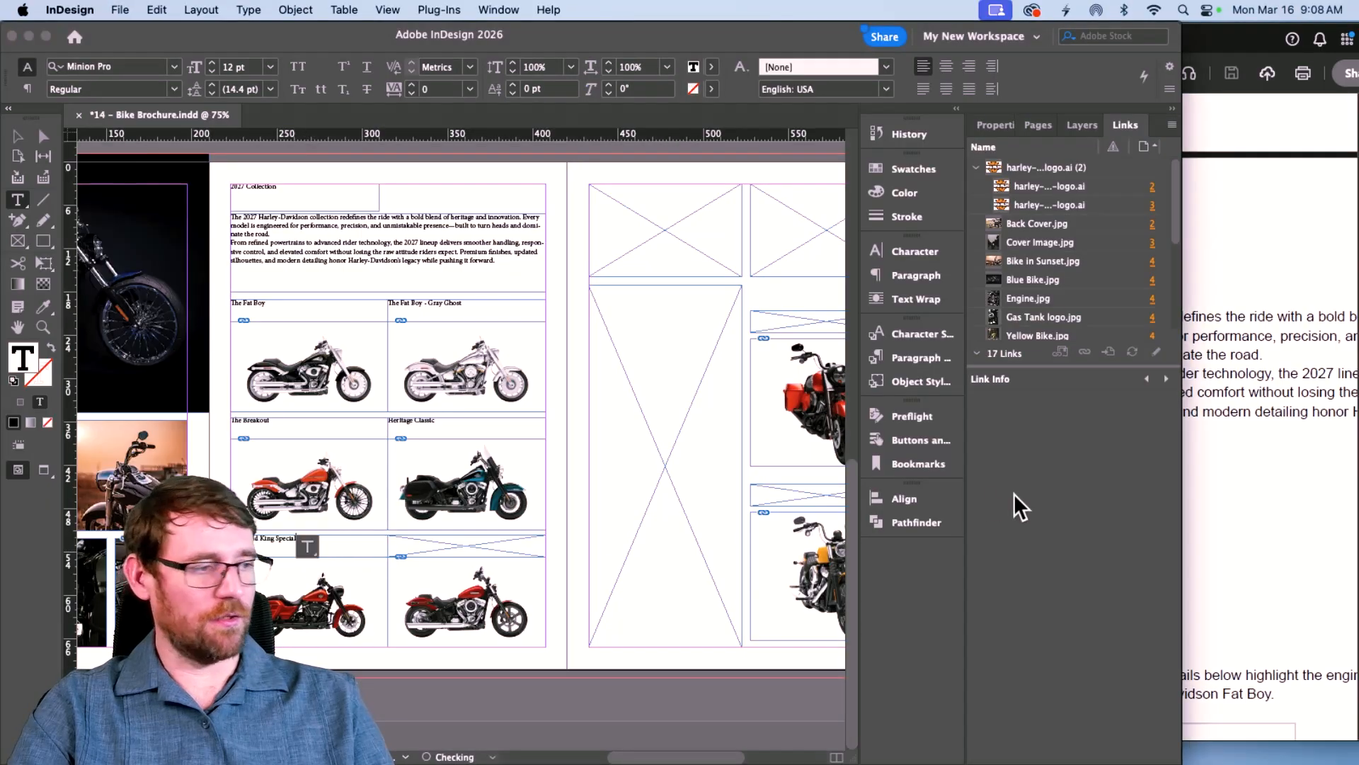
# Step: Copy "The Street Bob" from the PDF into the caption frame above the second bike in page 5's third row
pyautogui.click(1218, 543)
pyautogui.doubleClick(990, 564)
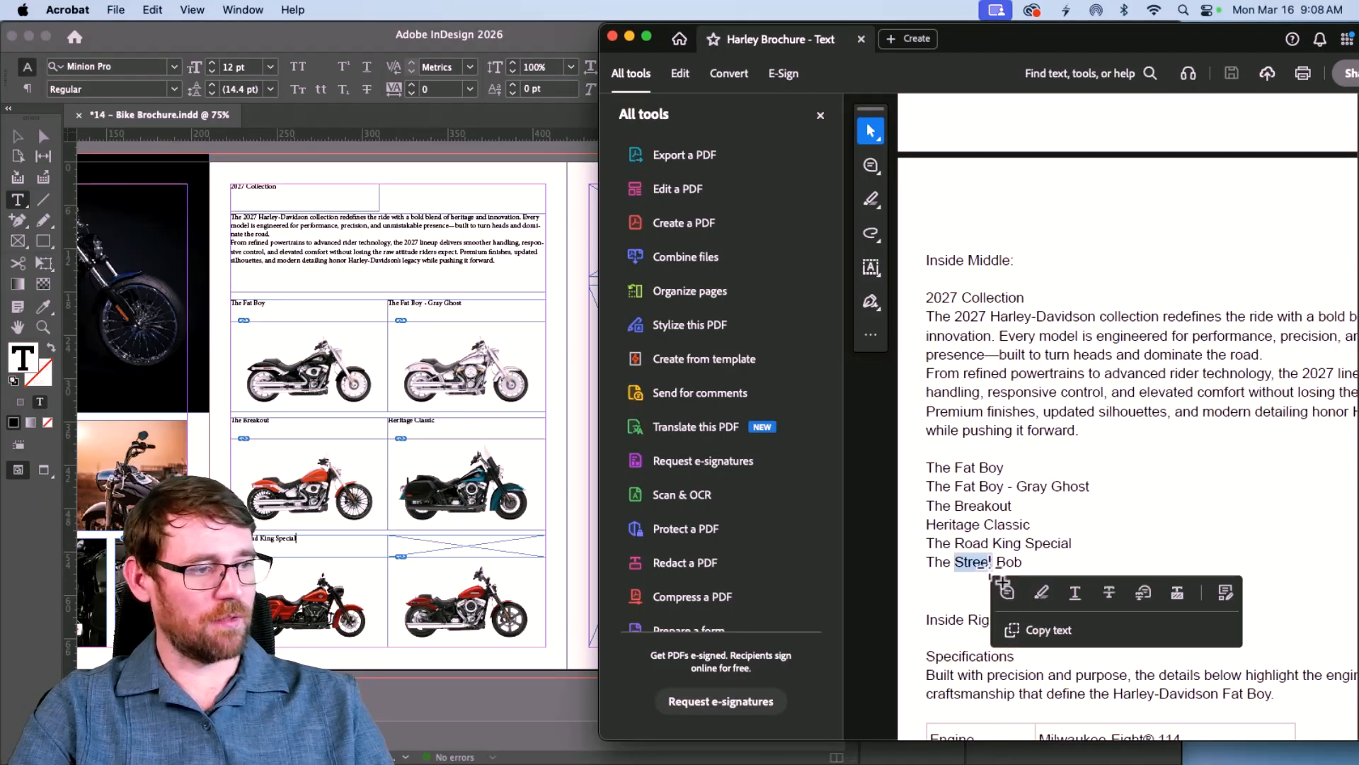
pyautogui.tripleClick(929, 549)
pyautogui.tripleClick(928, 560)
pyautogui.press('super+c')
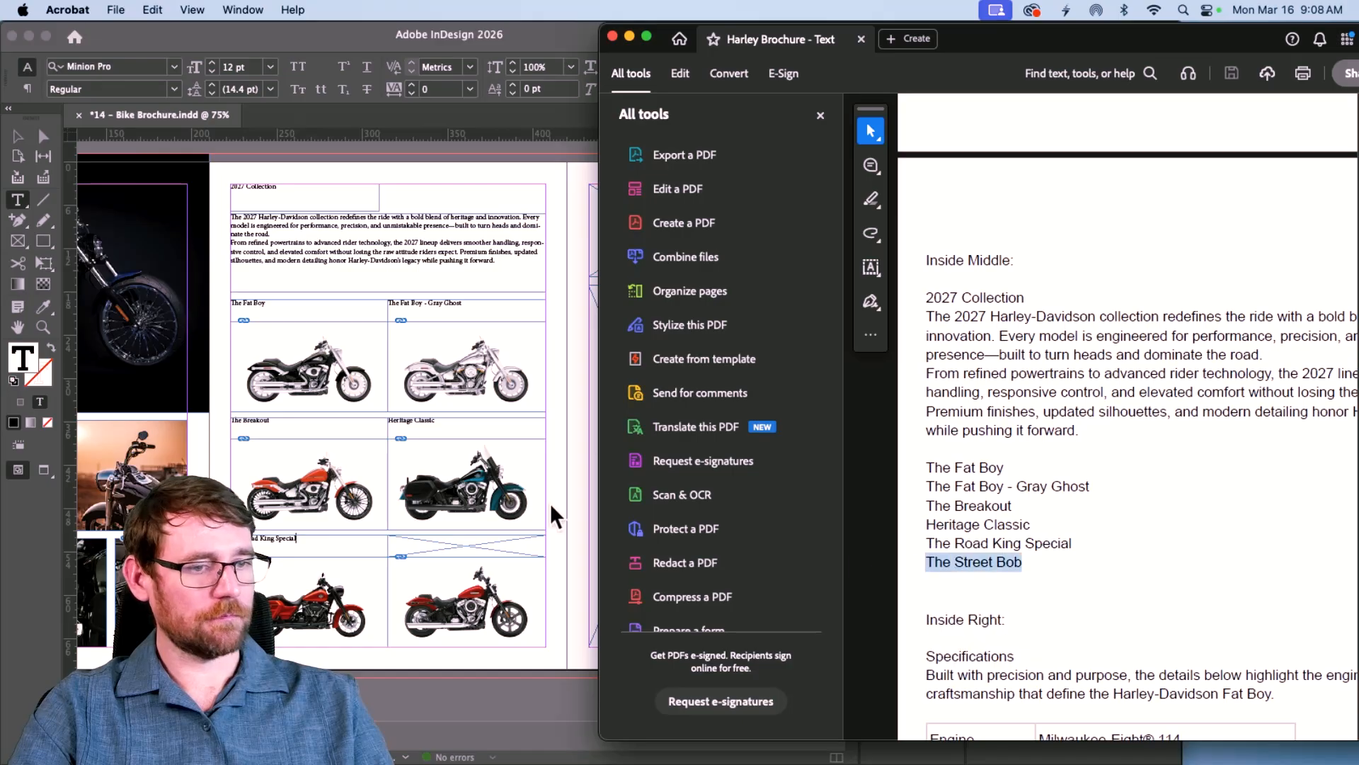
pyautogui.click(494, 549)
pyautogui.press('super+v')
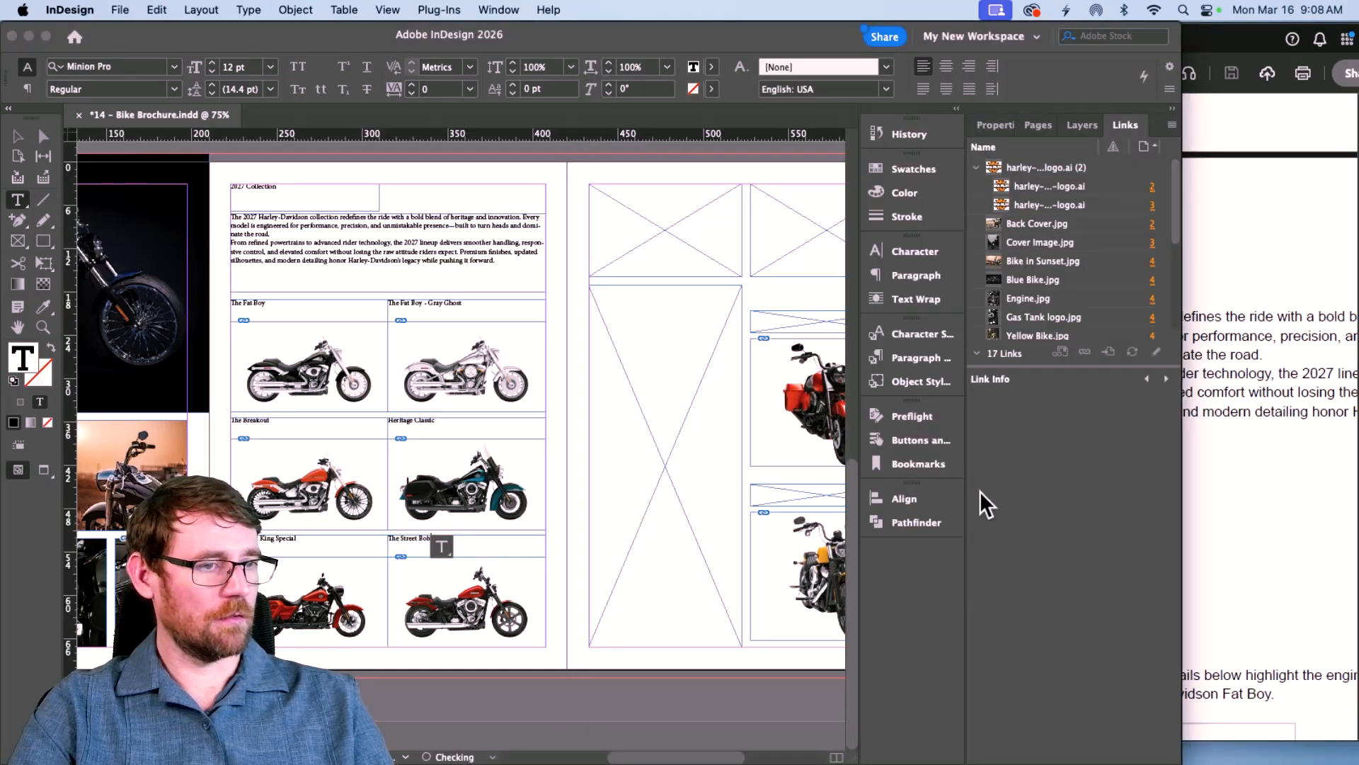
# Step: Copy the "Specifications" heading and its introductory paragraph from the PDF into the frame above page 6's tall empty frame
pyautogui.scroll(-3, 1250, 497)
pyautogui.click(1248, 496)
pyautogui.scroll(-3, 1248, 499)
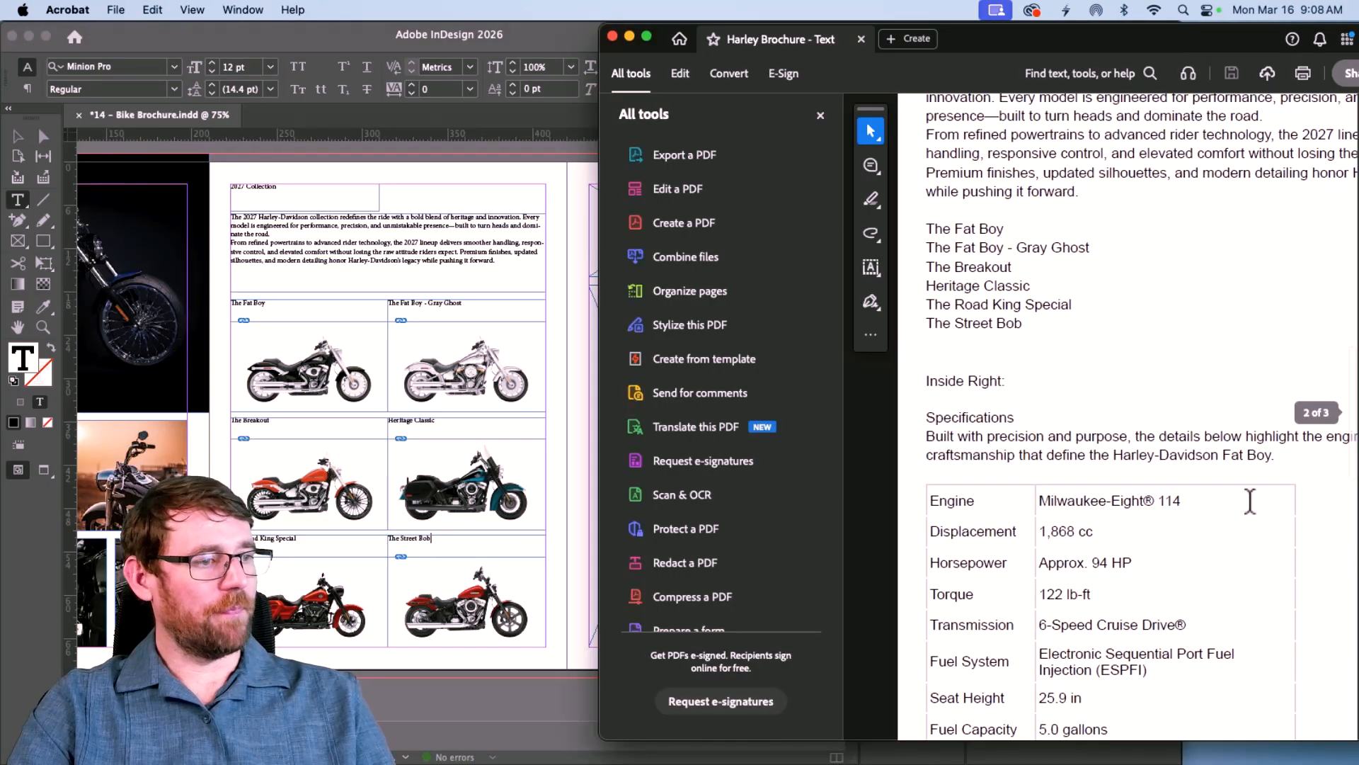
pyautogui.hscroll(3, 422, 410)
pyautogui.hscroll(3, 422, 410)
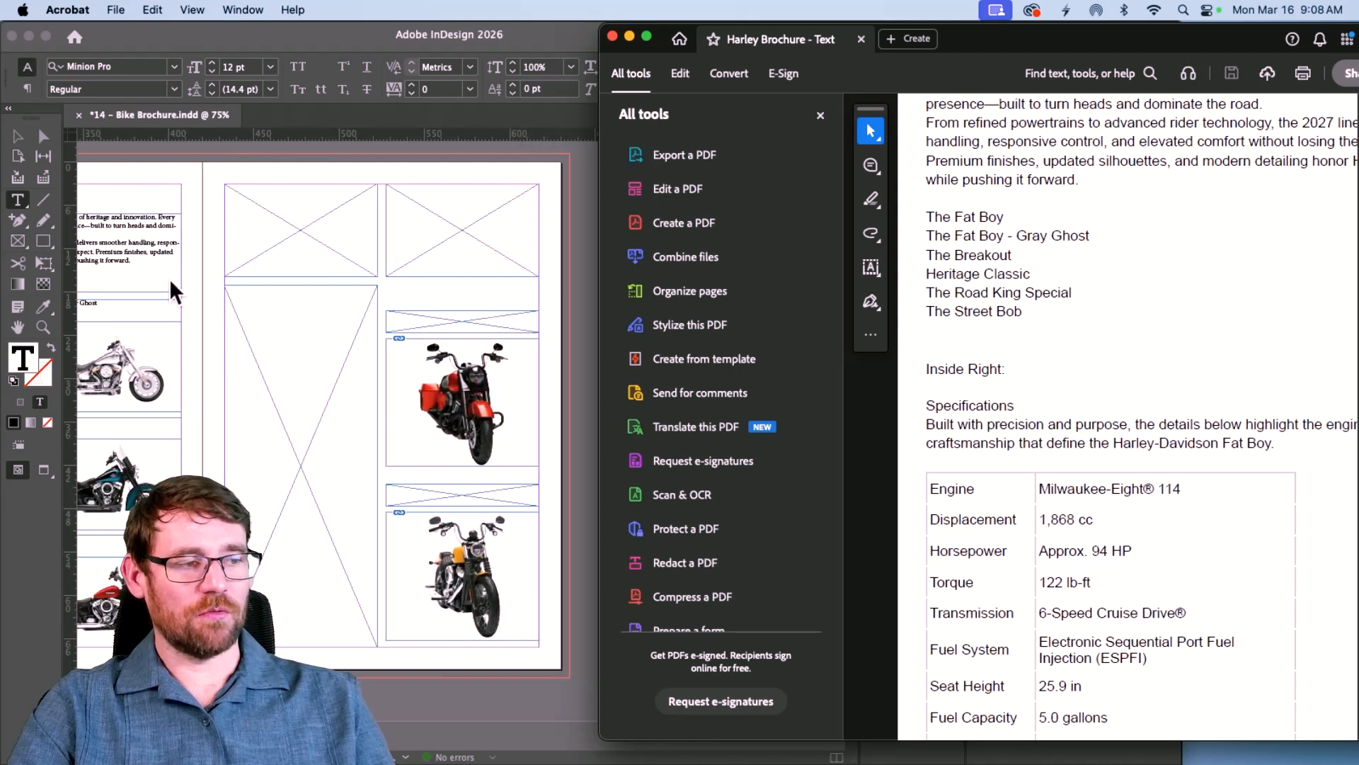
pyautogui.tripleClick(1041, 430)
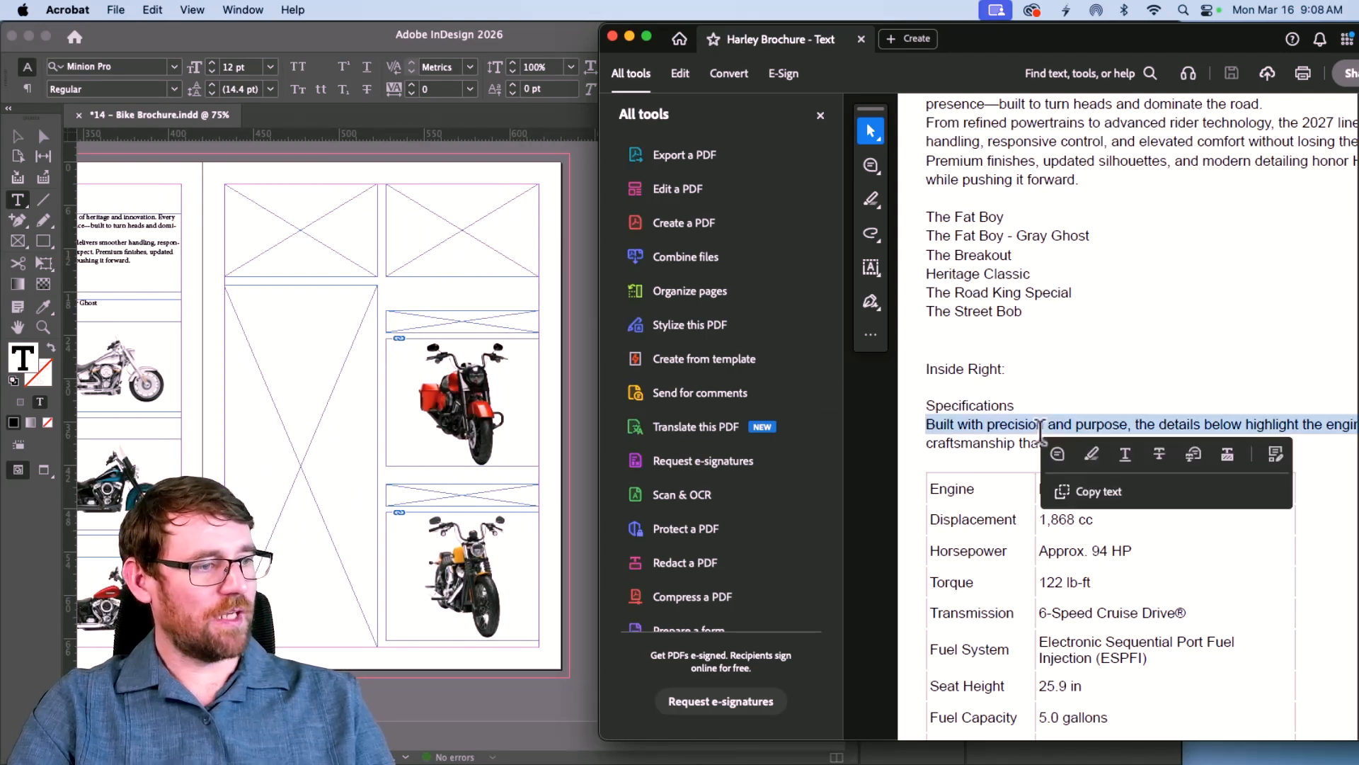
pyautogui.click(1041, 430)
pyautogui.click(1284, 447)
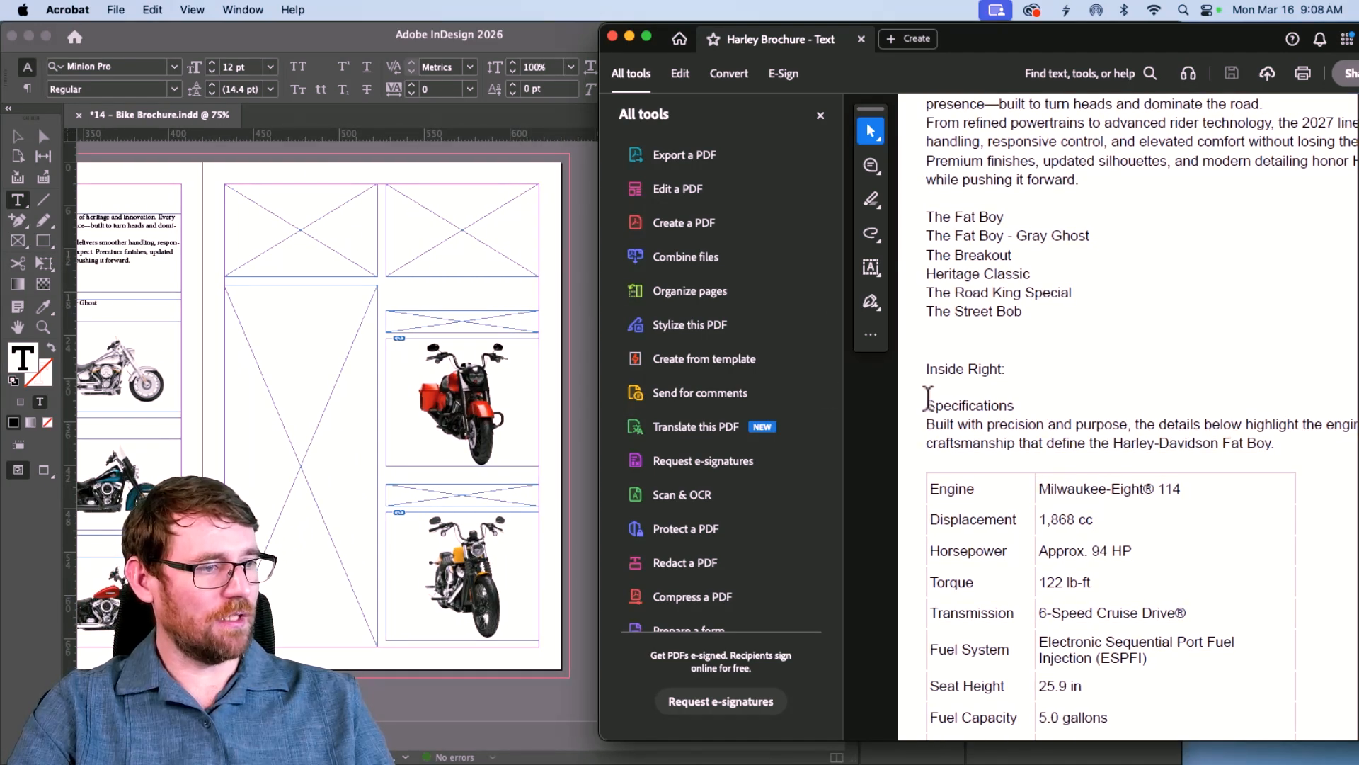
pyautogui.moveTo(928, 398); pyautogui.dragTo(1276, 445)
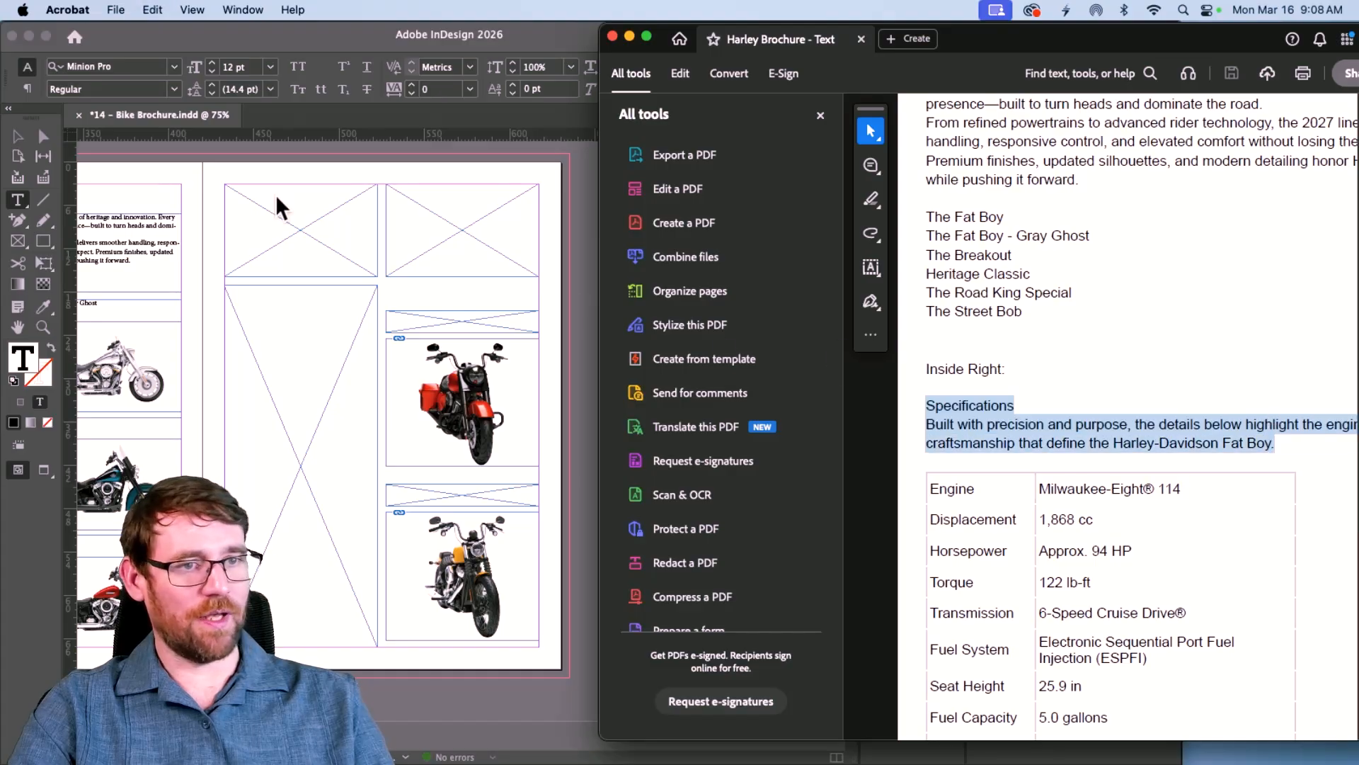
pyautogui.click(300, 230)
pyautogui.click(321, 224)
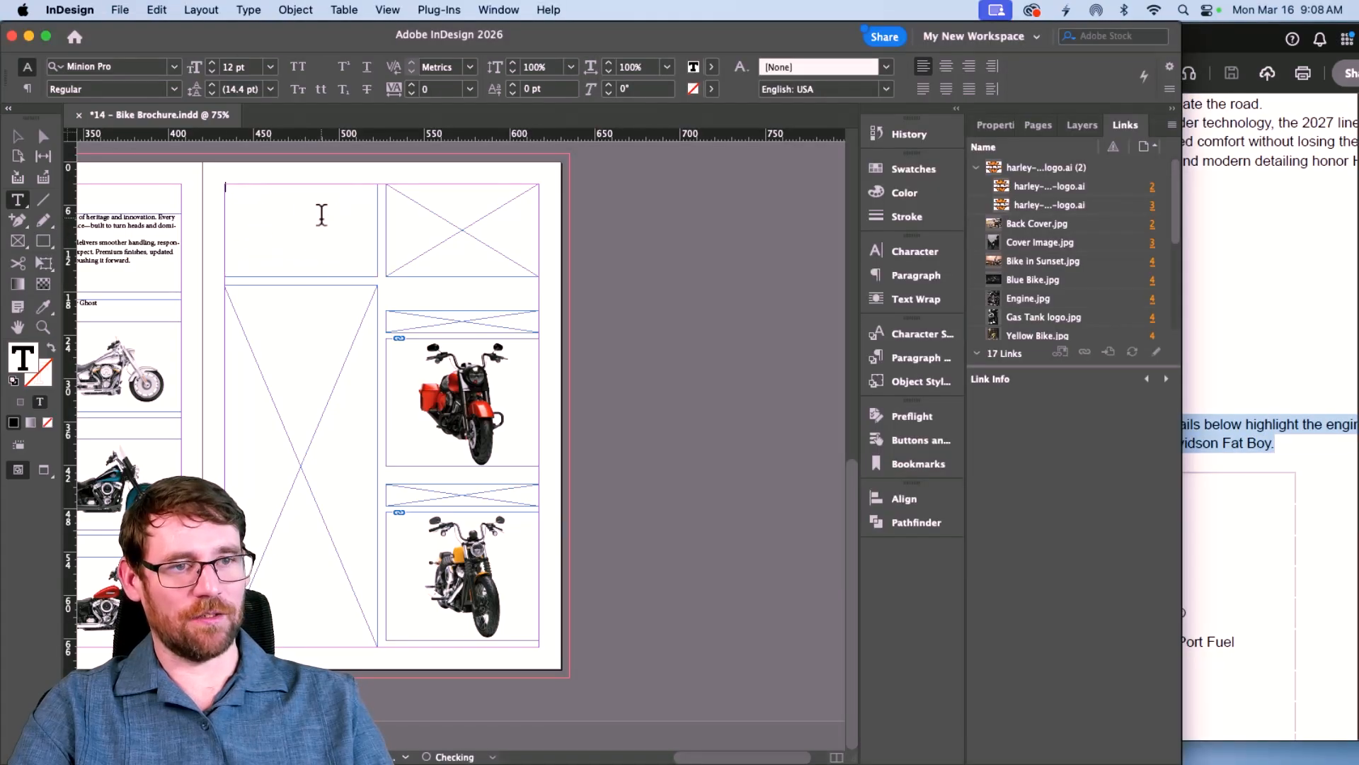
pyautogui.press('super+v')
# Step: Copy the "The Lifestyle" heading and paragraph from the PDF into page 6's empty frame beside the Specifications text
pyautogui.click(1284, 418)
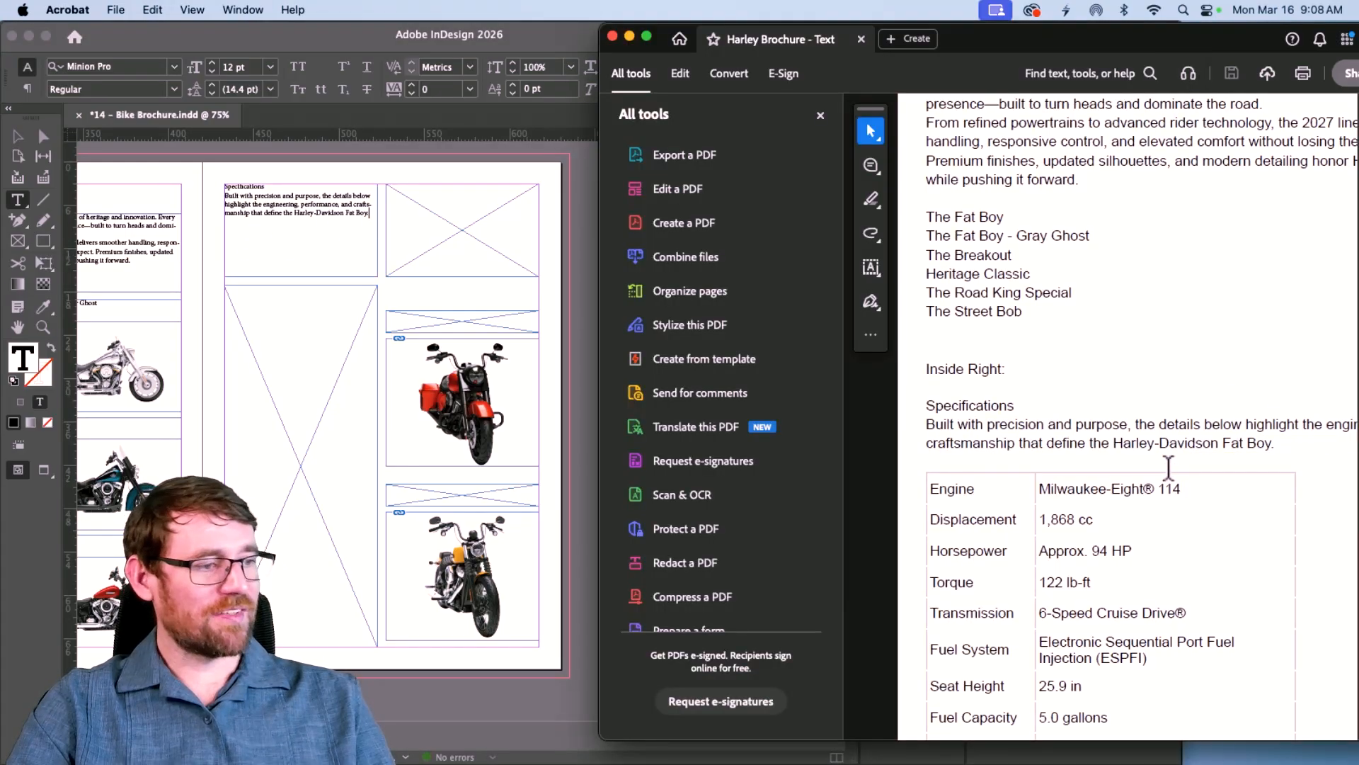
pyautogui.scroll(-5, 1169, 467)
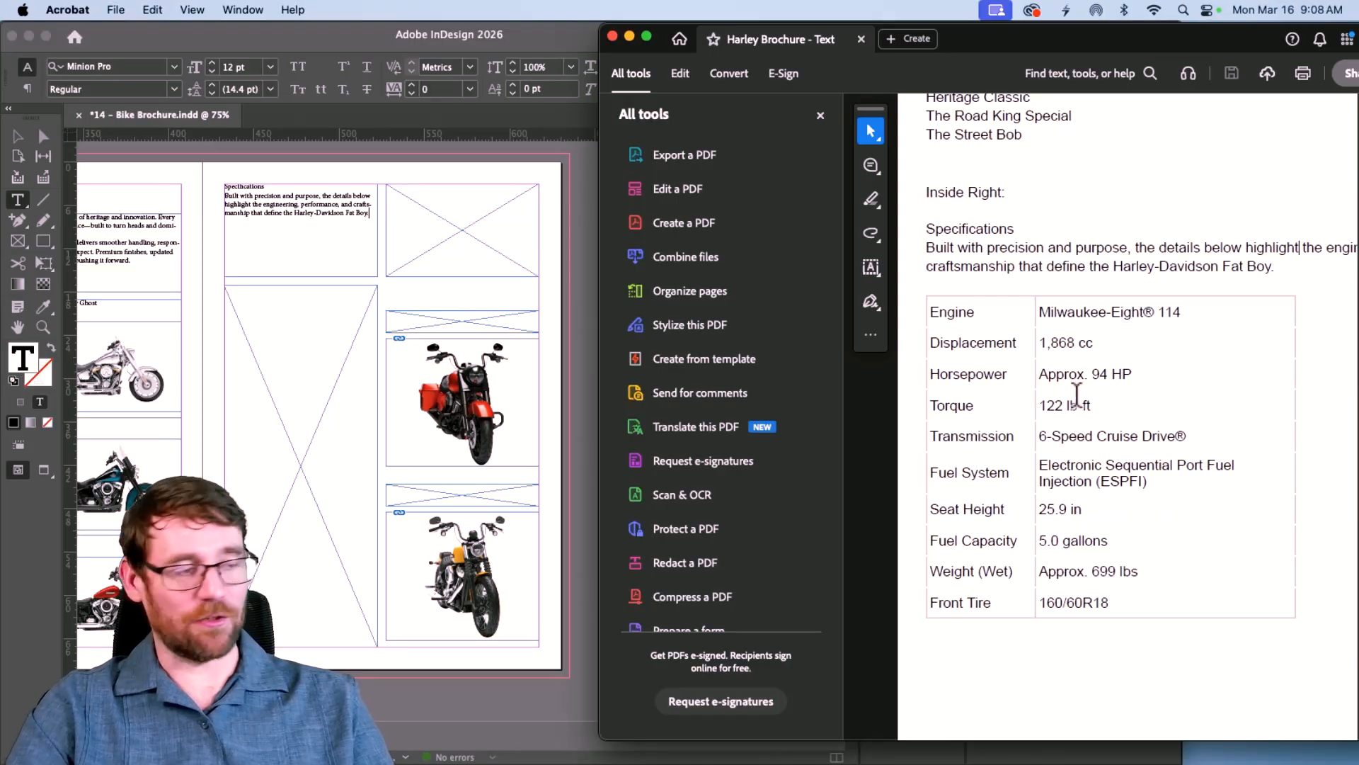
pyautogui.scroll(-10, 1076, 397)
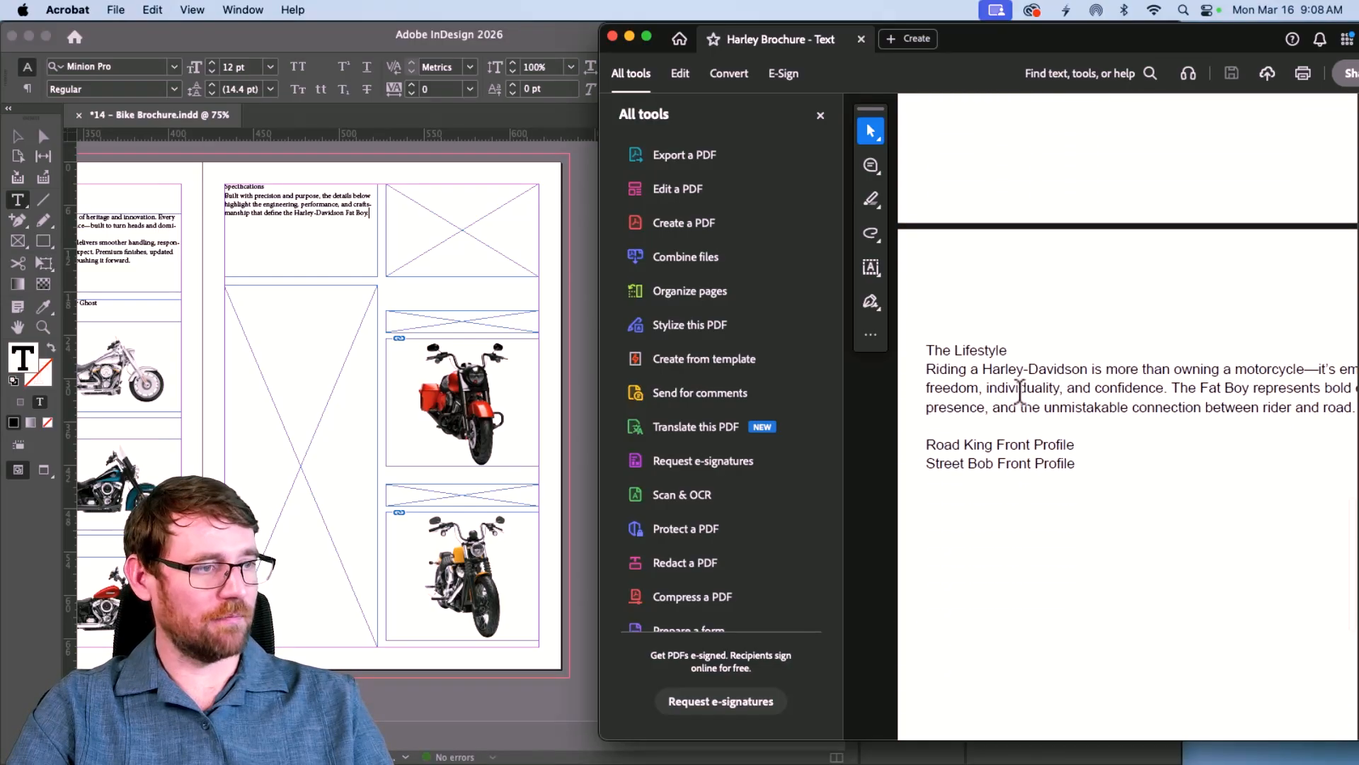
pyautogui.moveTo(928, 349); pyautogui.dragTo(1354, 411)
pyautogui.moveTo(1149, 411); pyautogui.dragTo(491, 234)
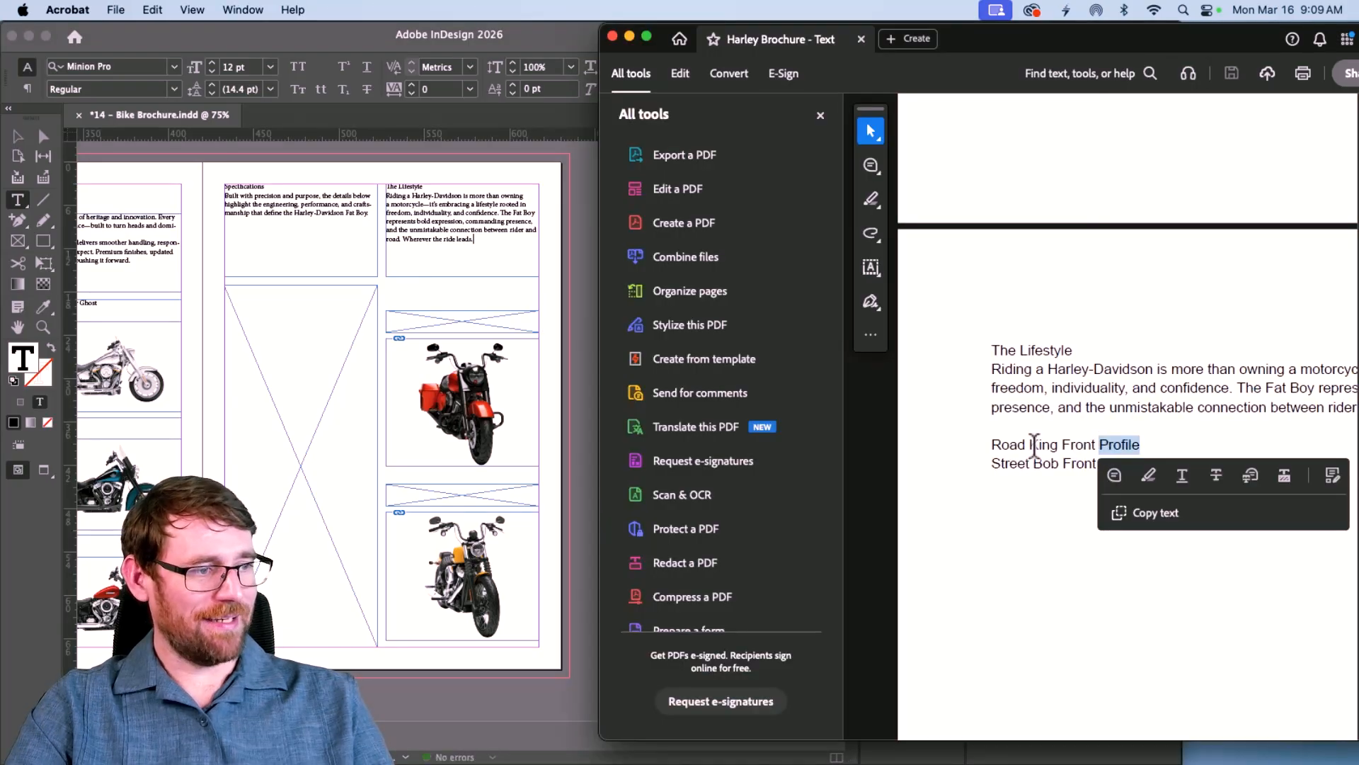
# Step: Copy "Road King Front Profile" and "Street Bob Front Profile" from the PDF into the caption frames above page 6's red and yellow bikes
pyautogui.doubleClick(1022, 446)
pyautogui.click(1007, 446)
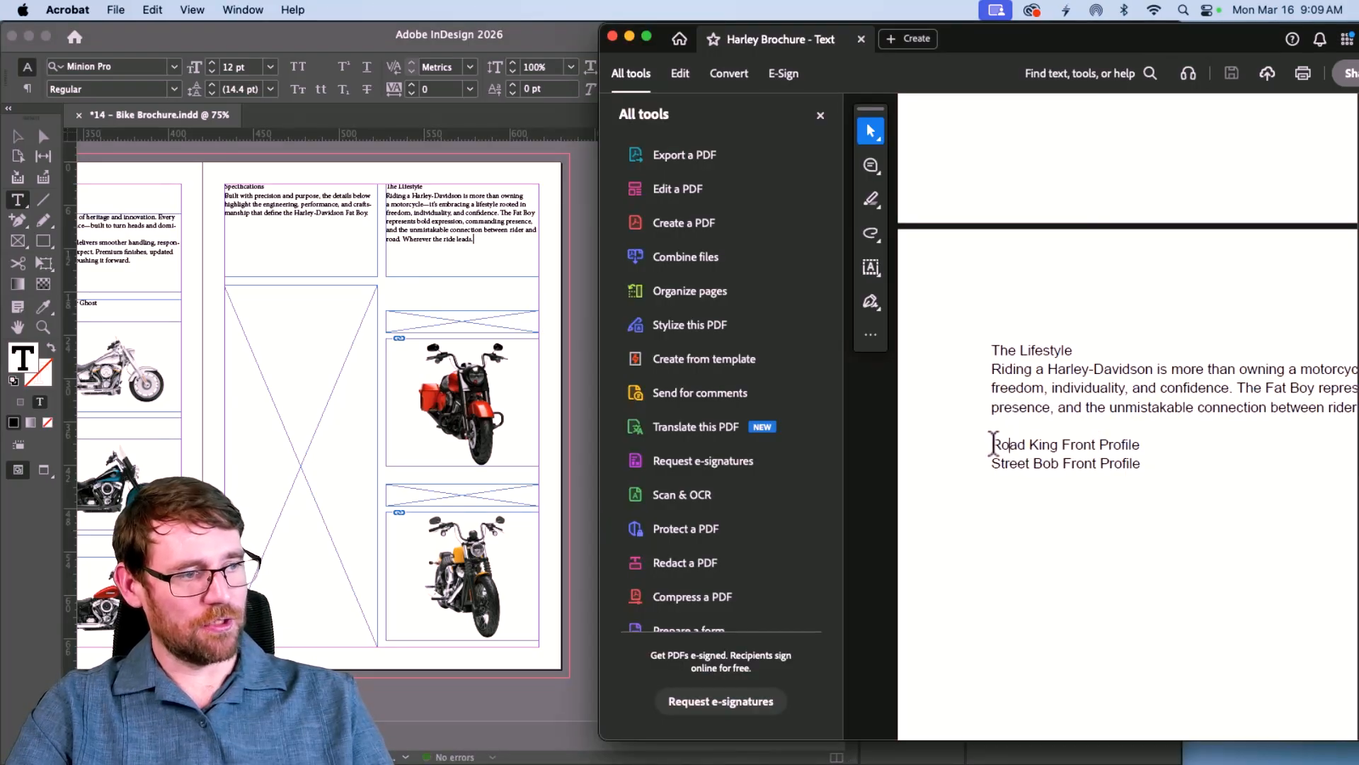
pyautogui.moveTo(993, 445); pyautogui.dragTo(1129, 444)
pyautogui.moveTo(1034, 445); pyautogui.dragTo(460, 322)
pyautogui.click(1265, 504)
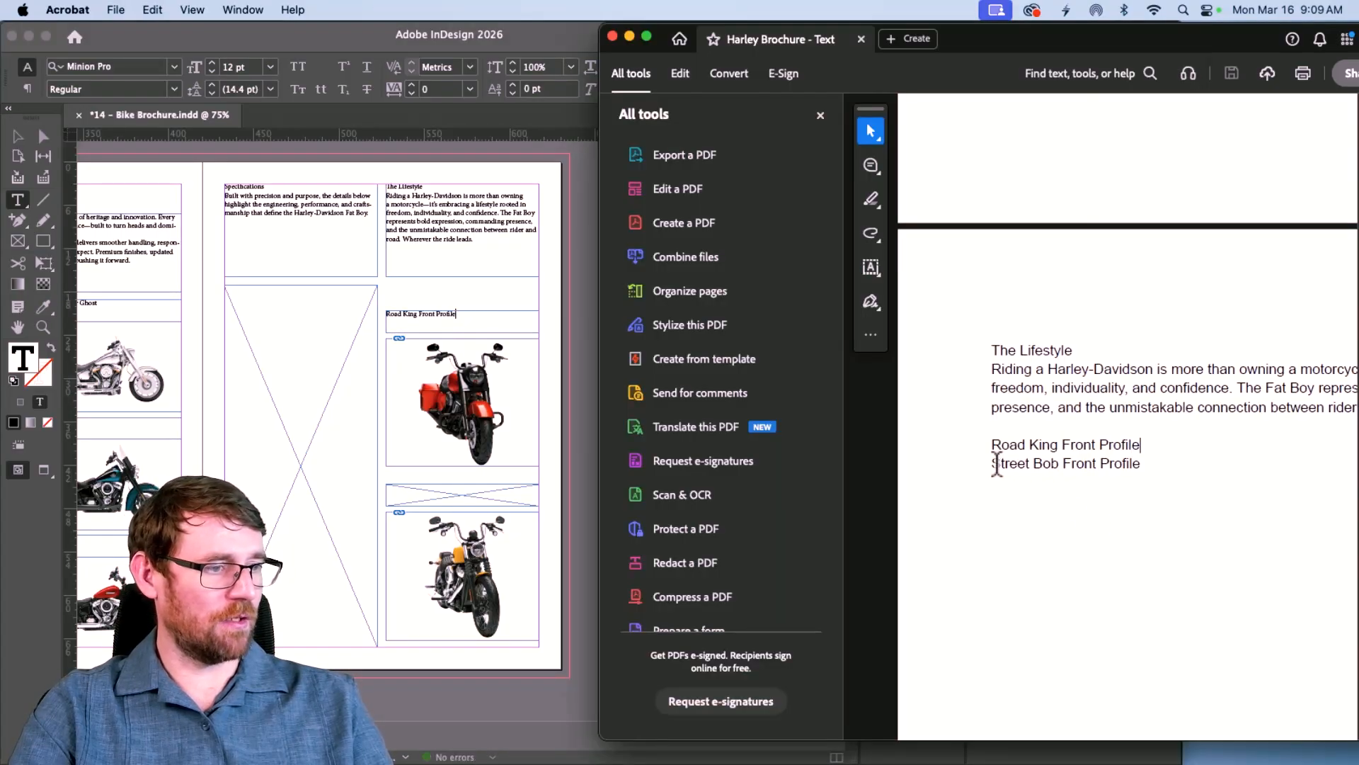
pyautogui.moveTo(993, 465); pyautogui.dragTo(500, 485)
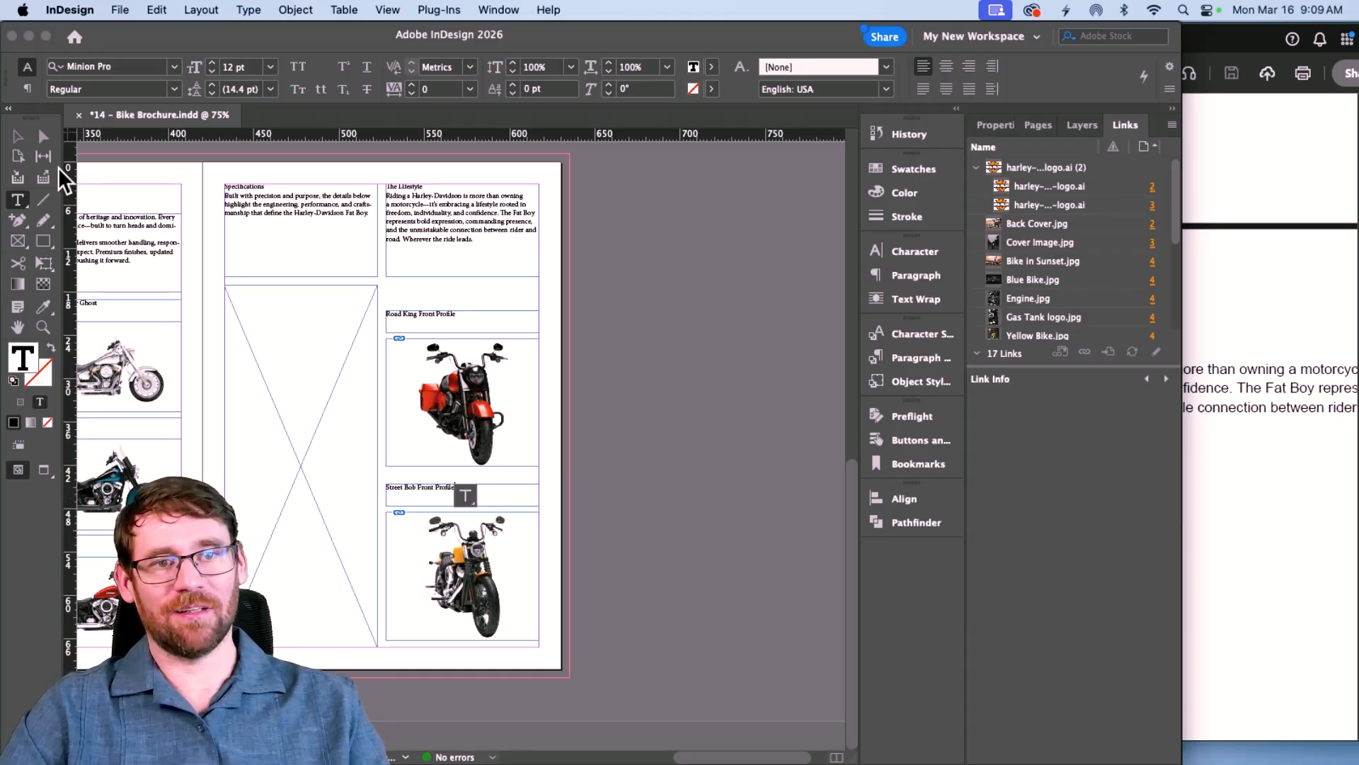
# Step: Delete the tall empty placeholder frame below the Specifications text on page 6
pyautogui.click(20, 138)
pyautogui.click(294, 373)
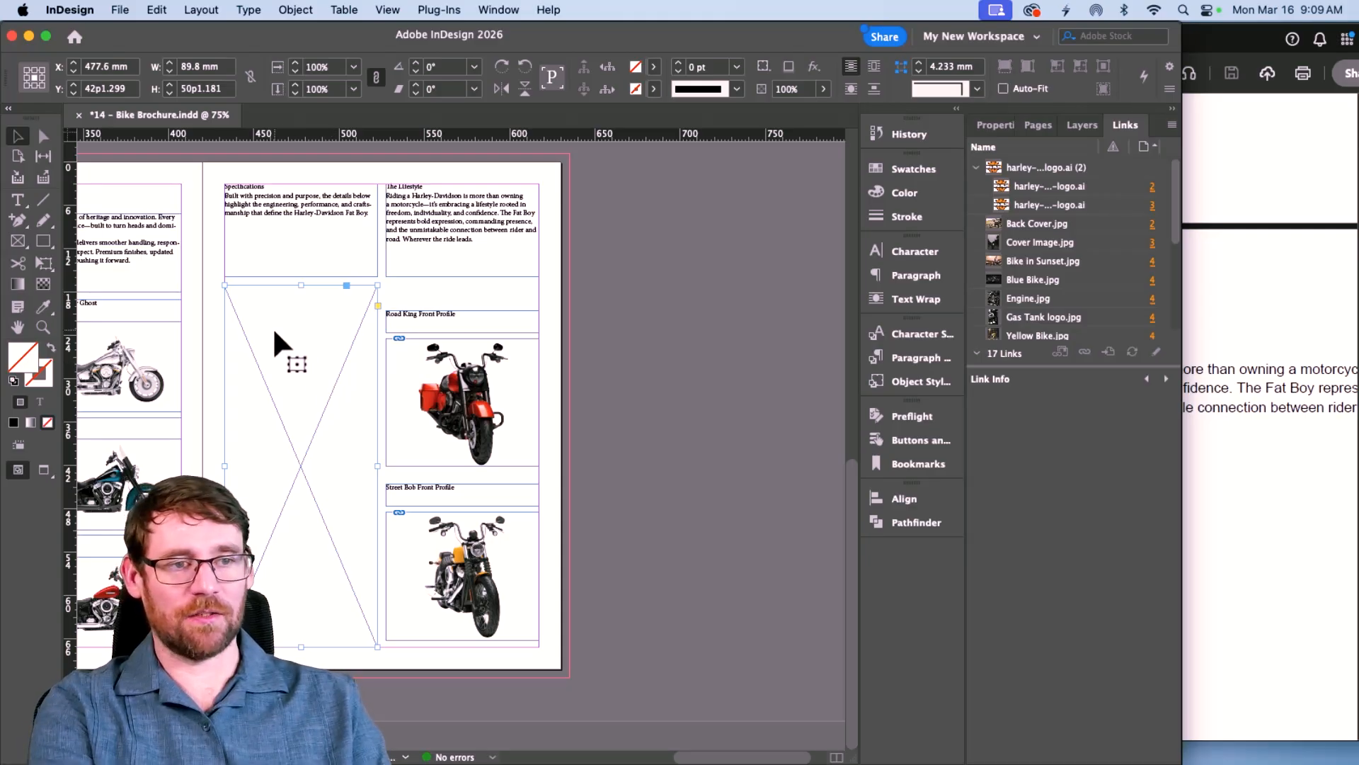
pyautogui.press('Delete')
pyautogui.scroll(1, 274, 326)
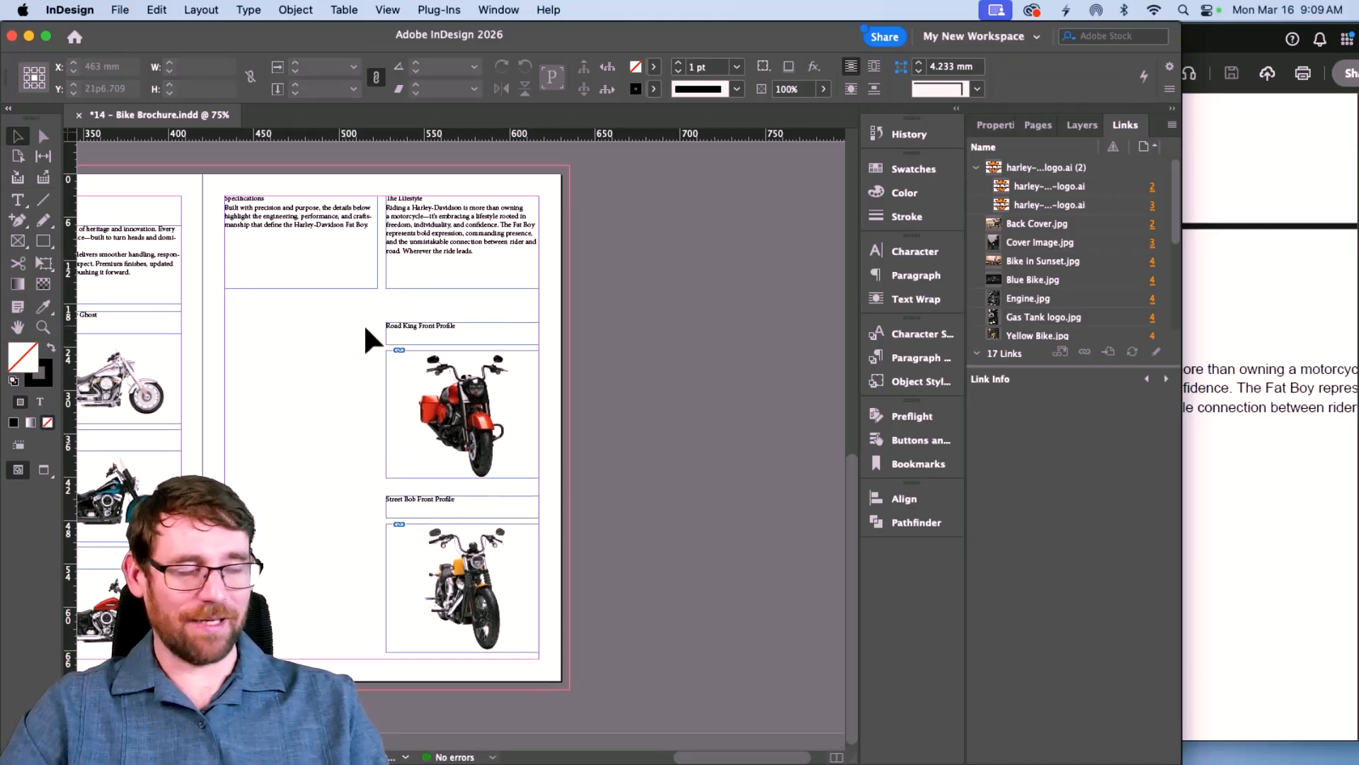
# Step: Check the PDF's specification table, then create a table with 10 body rows, 2 columns and 0 header rows below page 6's Specifications text
pyautogui.click(1292, 375)
pyautogui.scroll(10, 1102, 375)
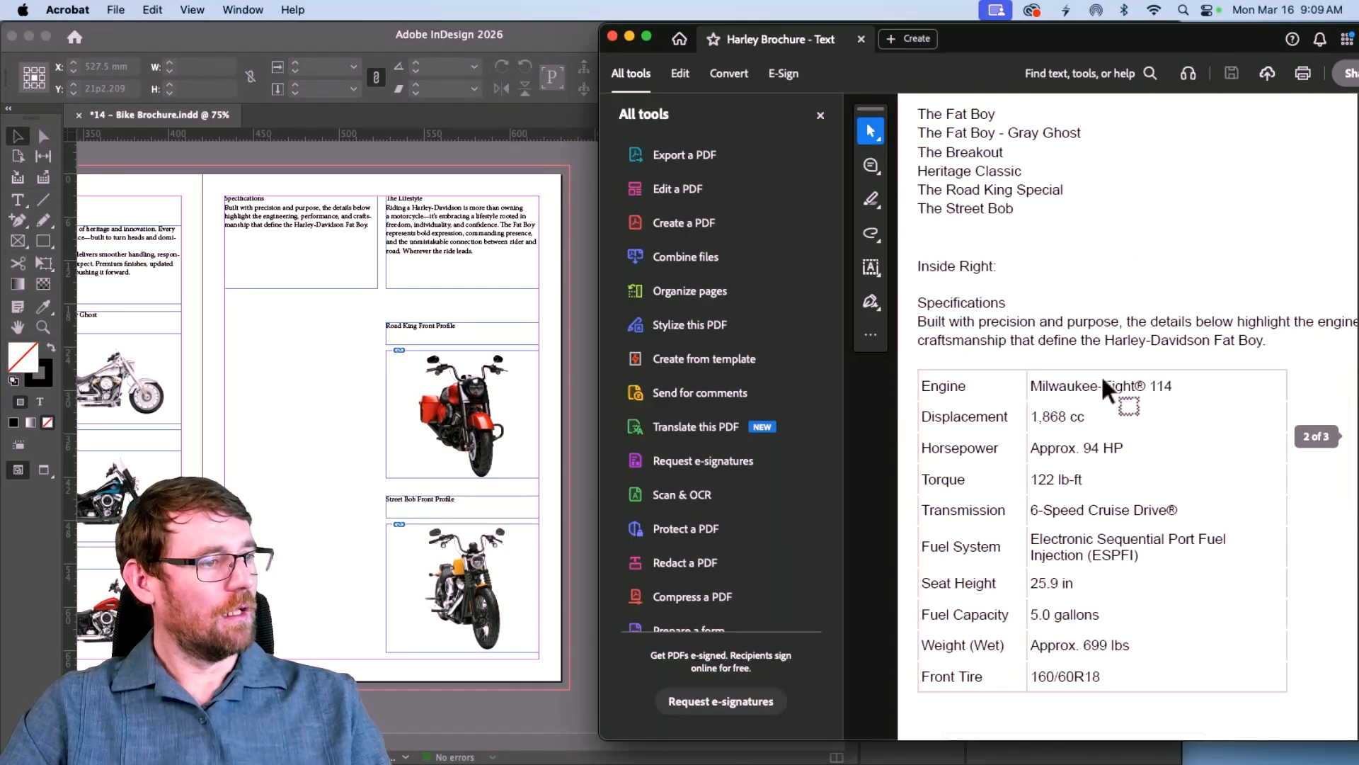
pyautogui.scroll(-1, 1102, 379)
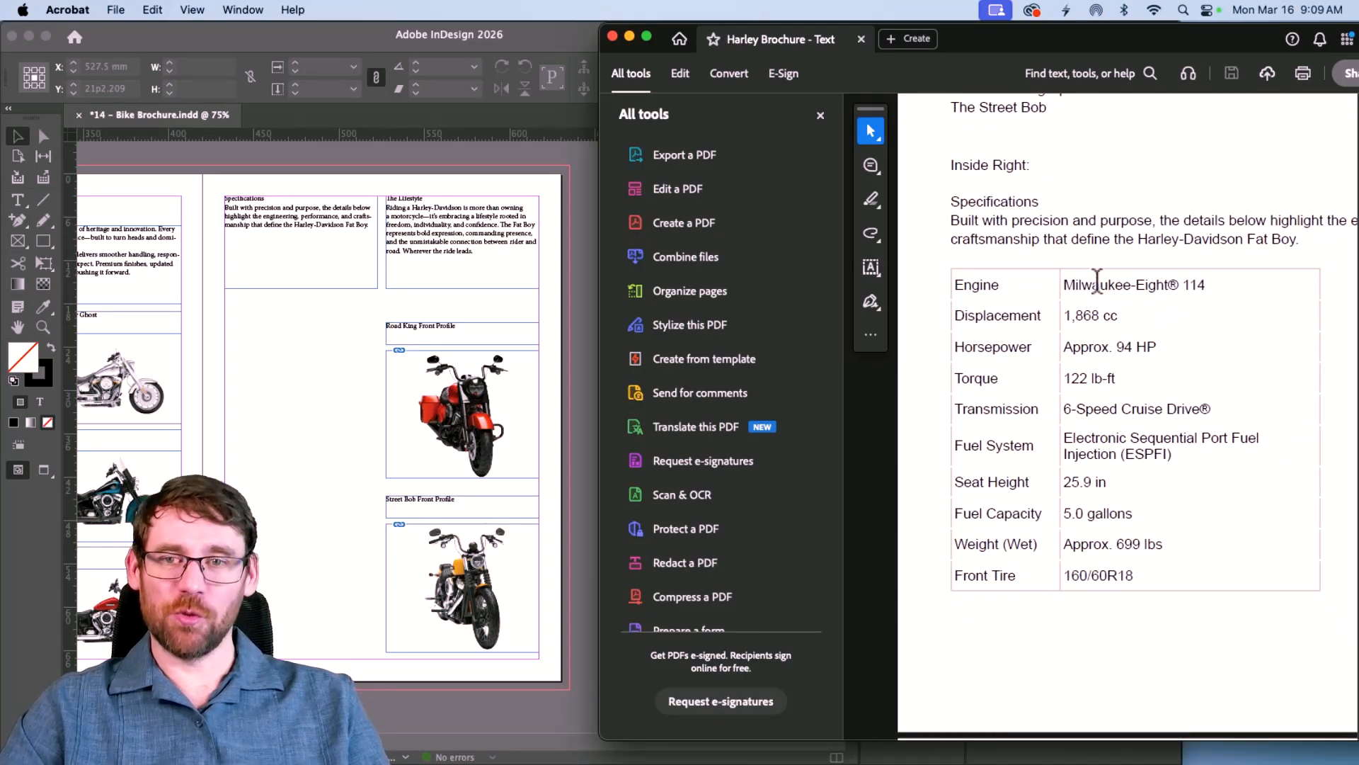
pyautogui.moveTo(1017, 262); pyautogui.dragTo(1134, 515)
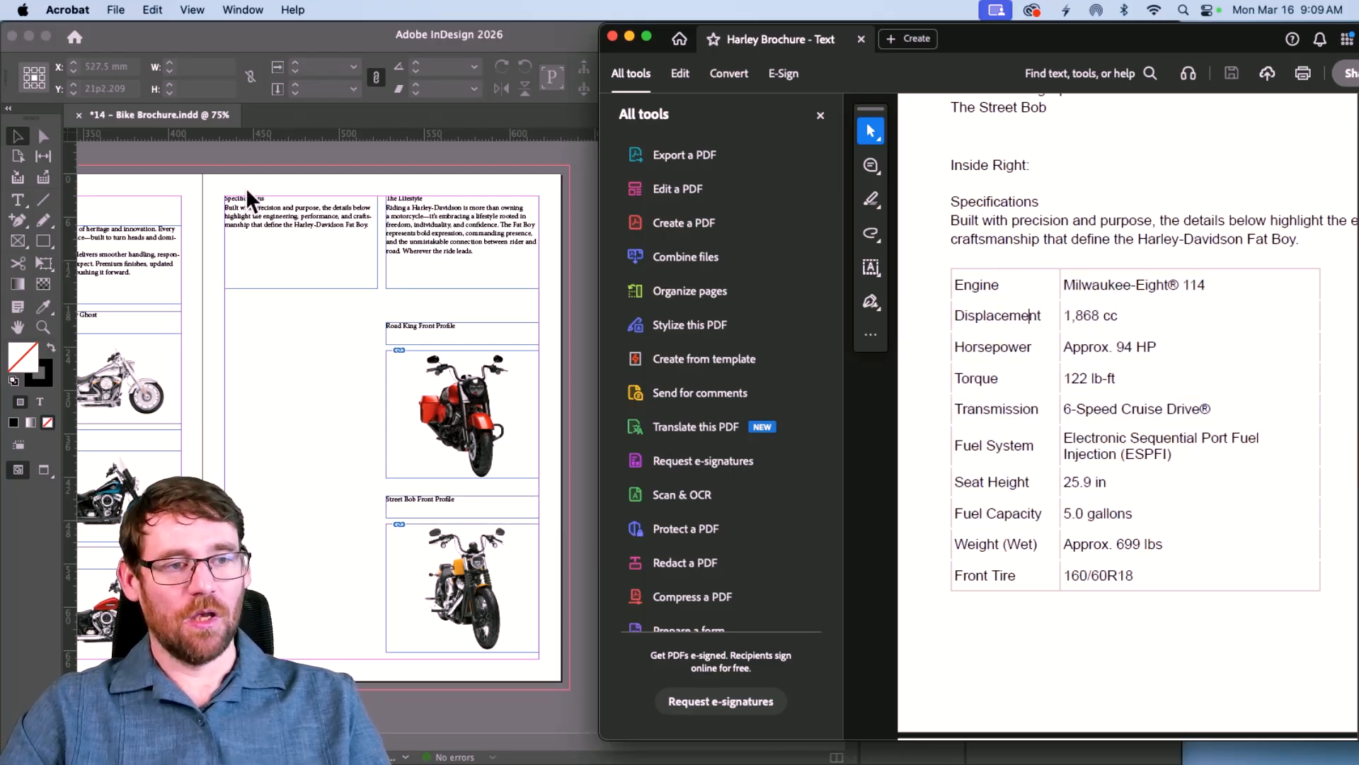
pyautogui.click(254, 389)
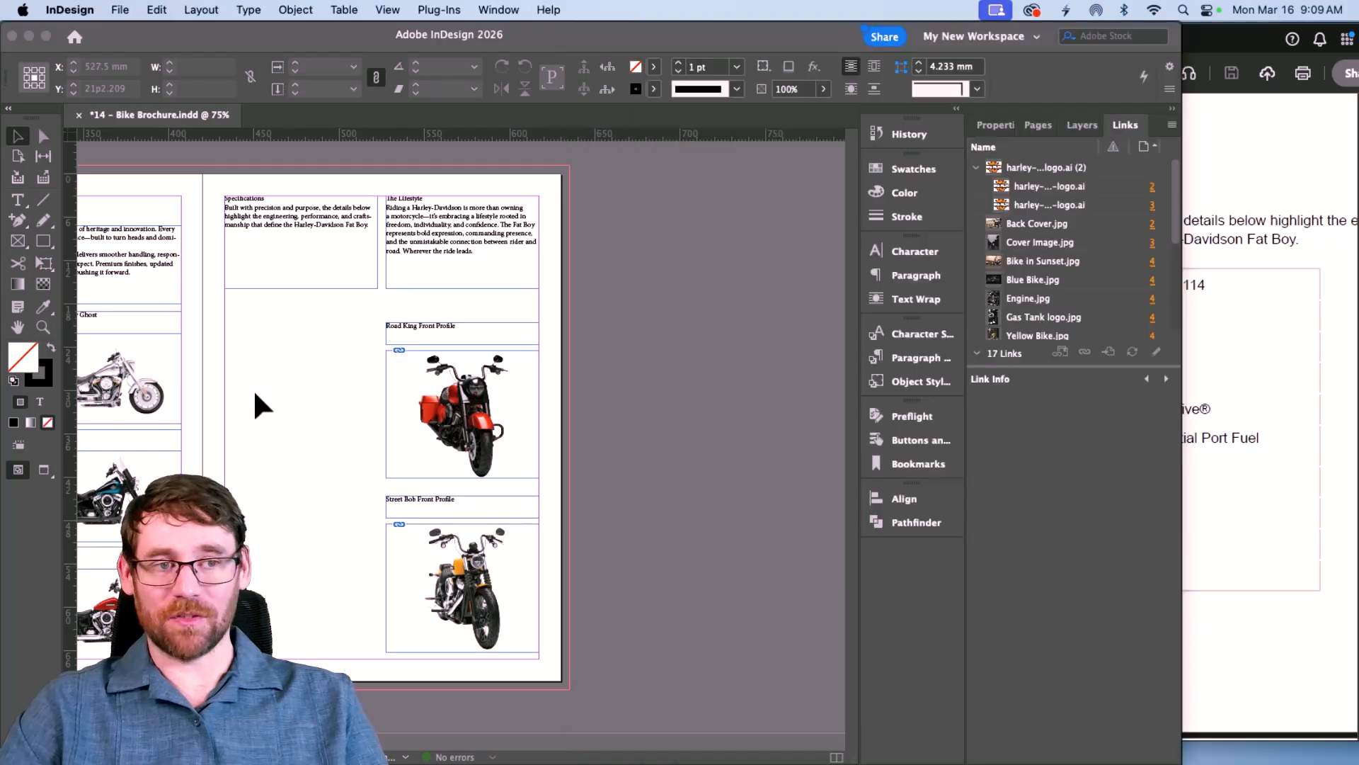
pyautogui.click(344, 10)
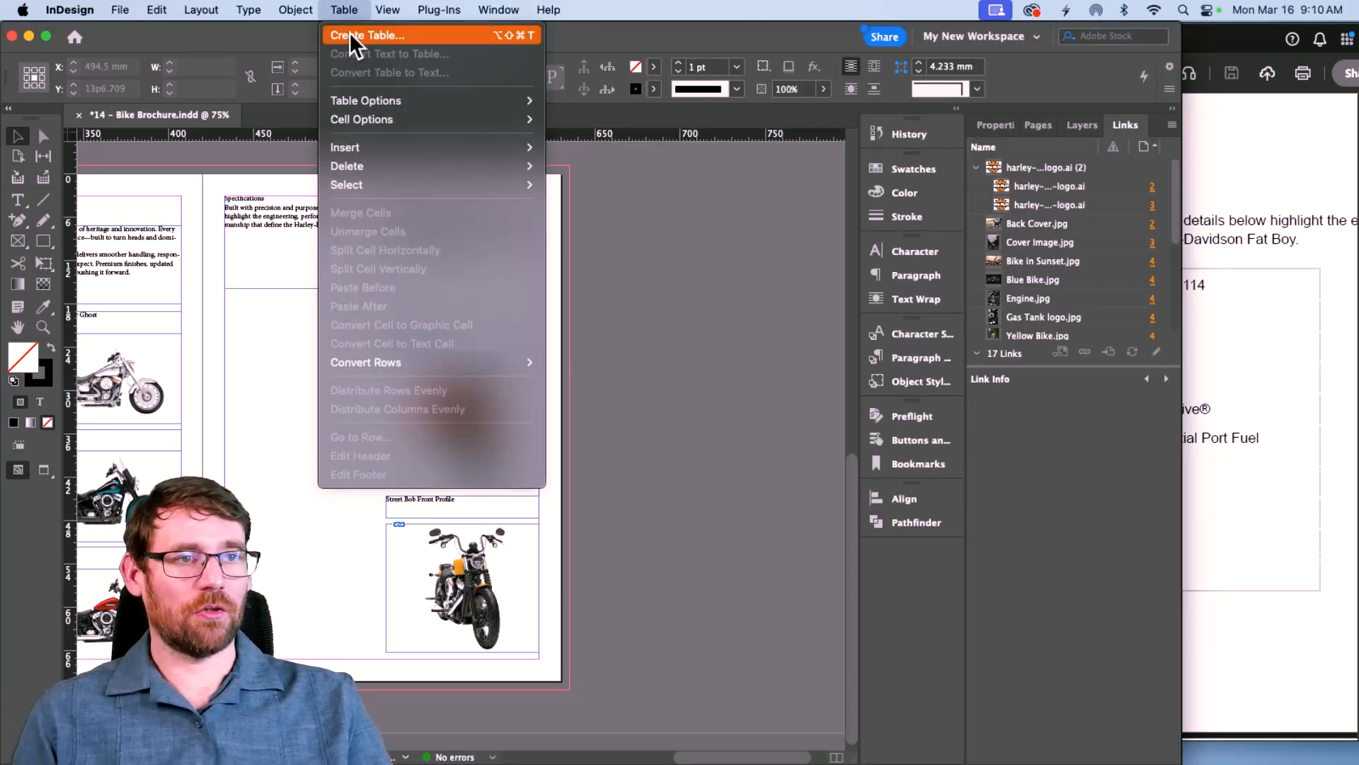
pyautogui.click(350, 32)
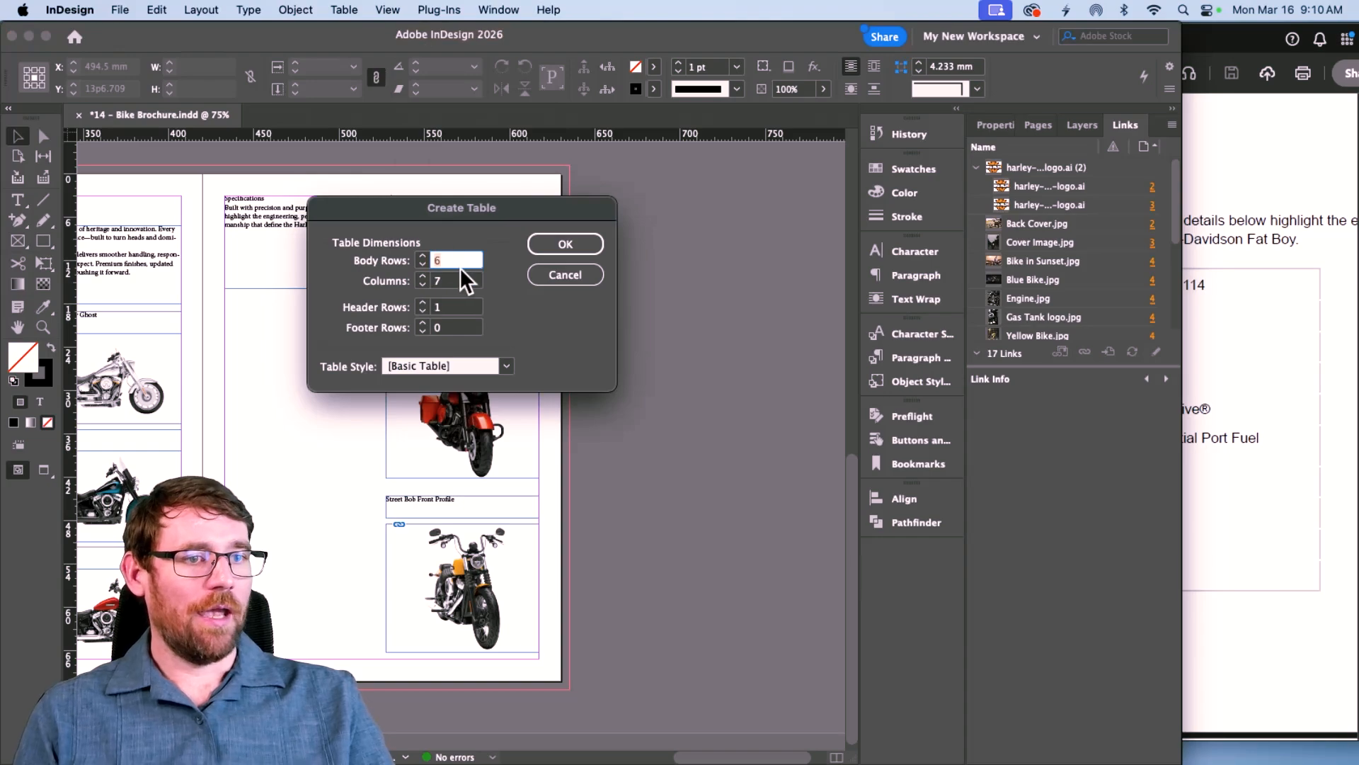
pyautogui.write('10')
pyautogui.press('Tab')
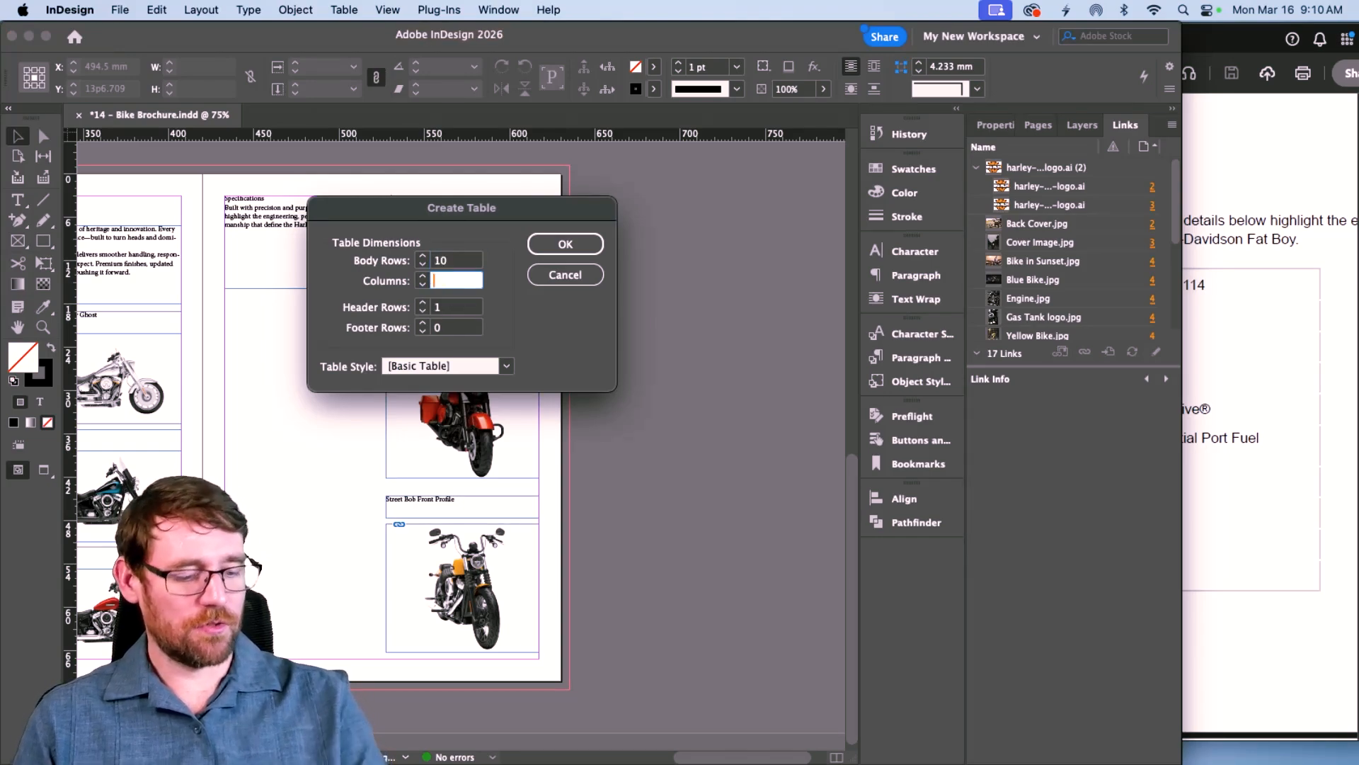
pyautogui.write('2')
pyautogui.click(422, 311)
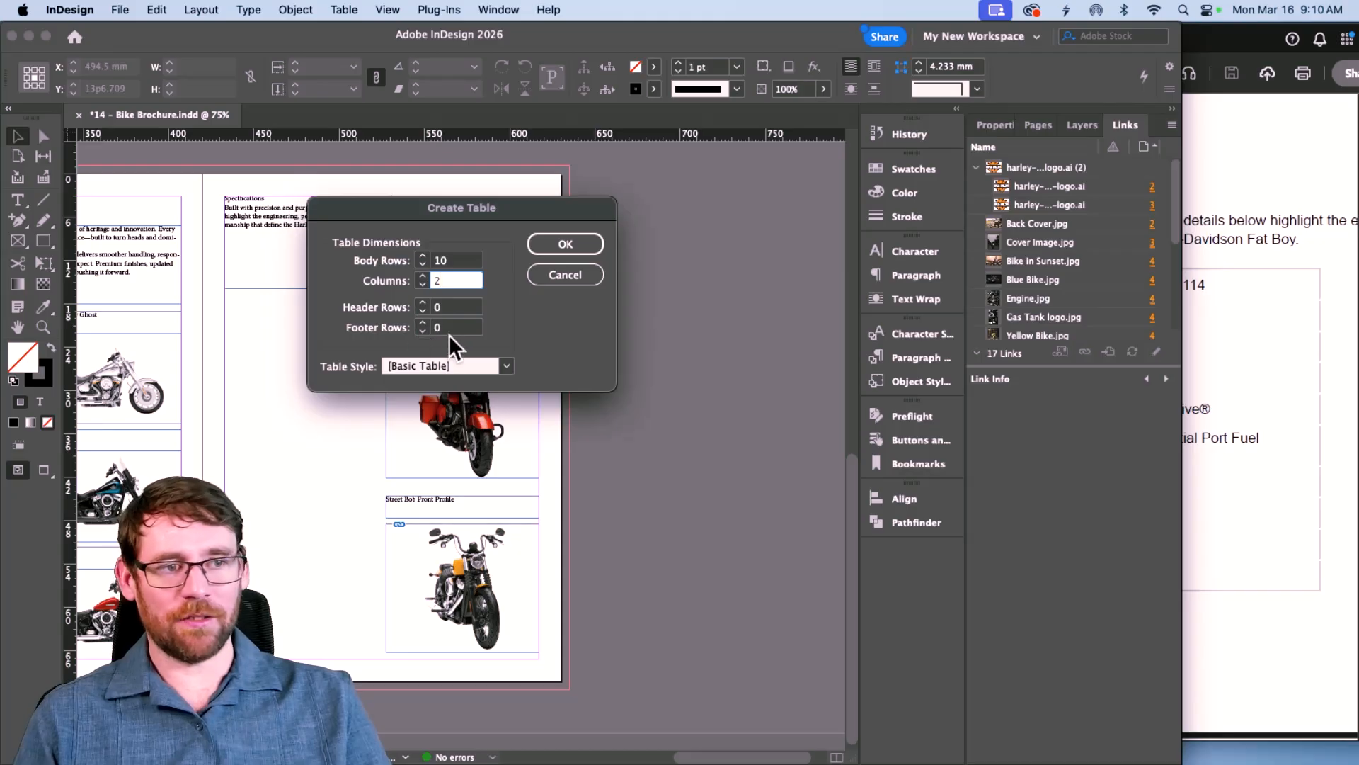
pyautogui.click(550, 242)
pyautogui.moveTo(225, 297); pyautogui.dragTo(381, 660)
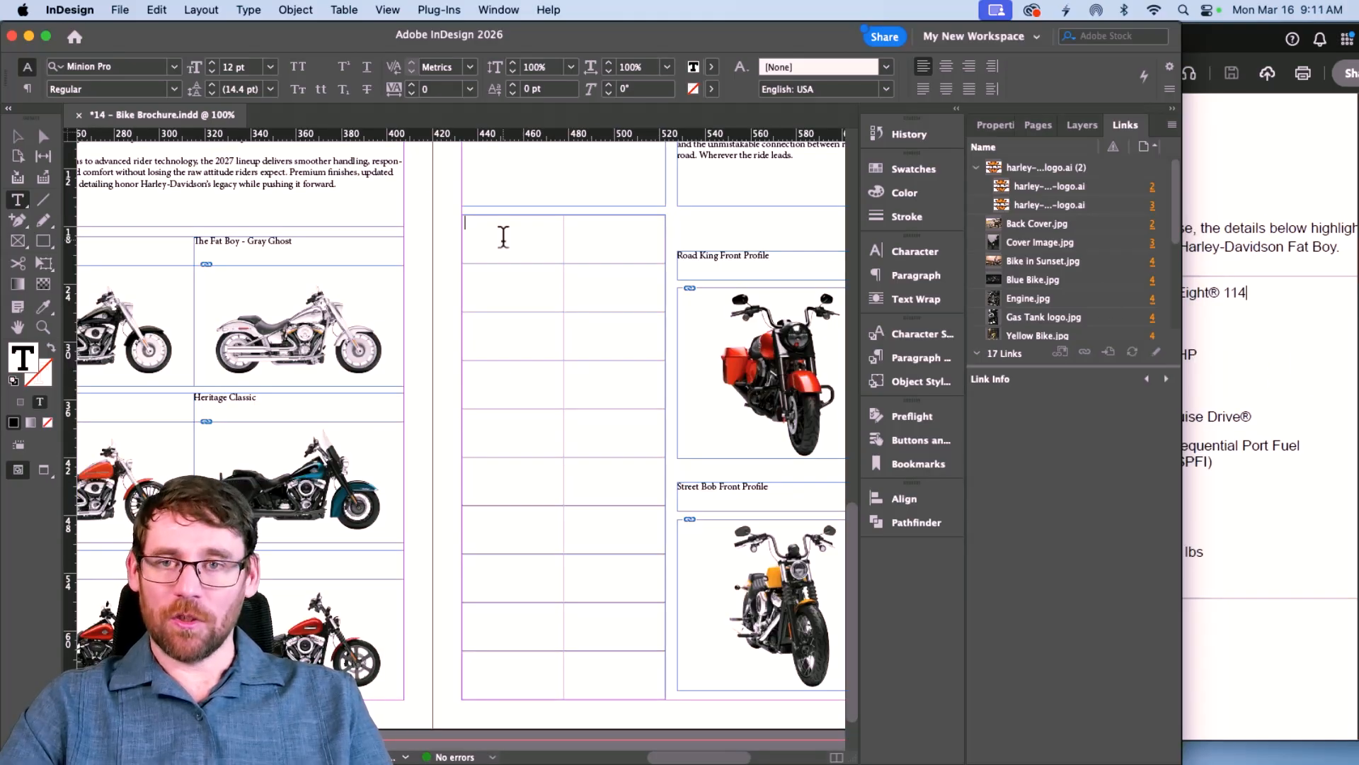
# Step: Copy "Engine" from the PDF's specification table into the first cell of the new table's first column
pyautogui.click(1232, 287)
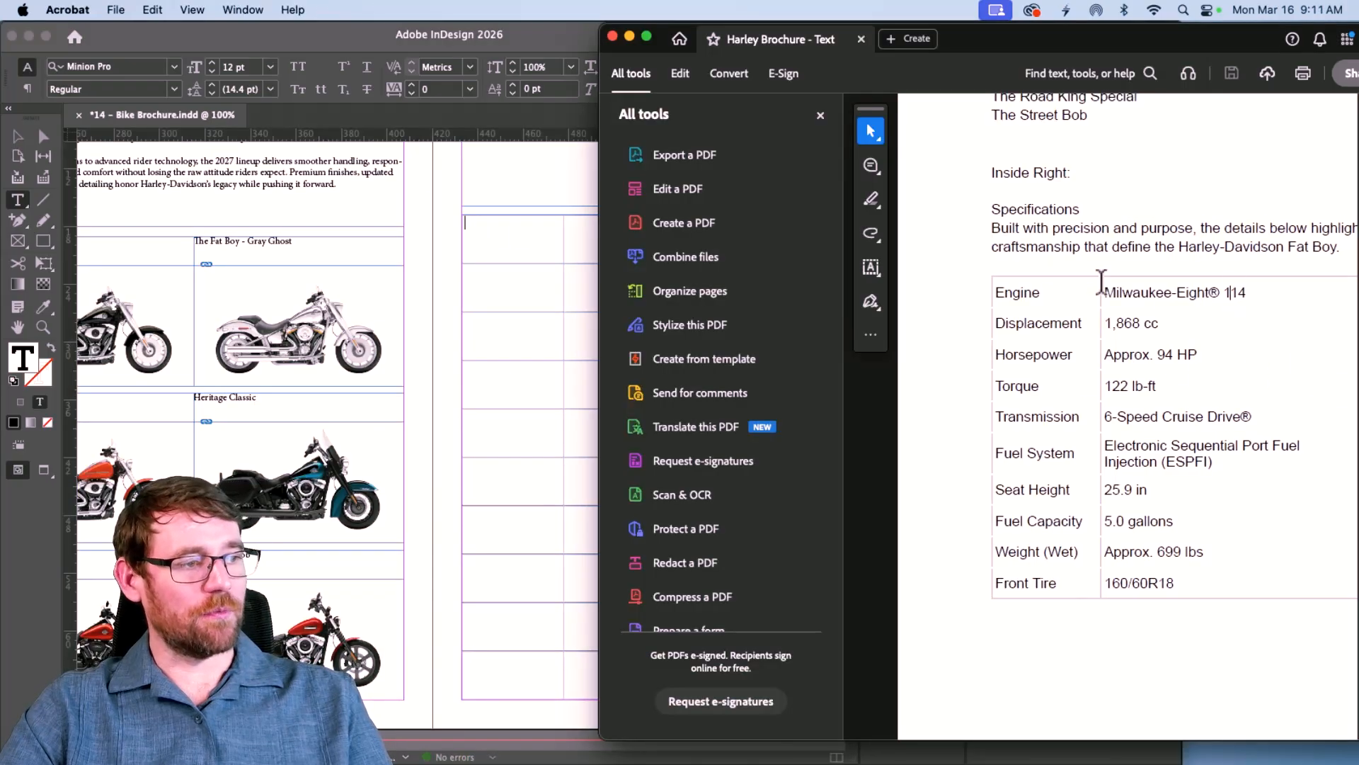
pyautogui.click(585, 189)
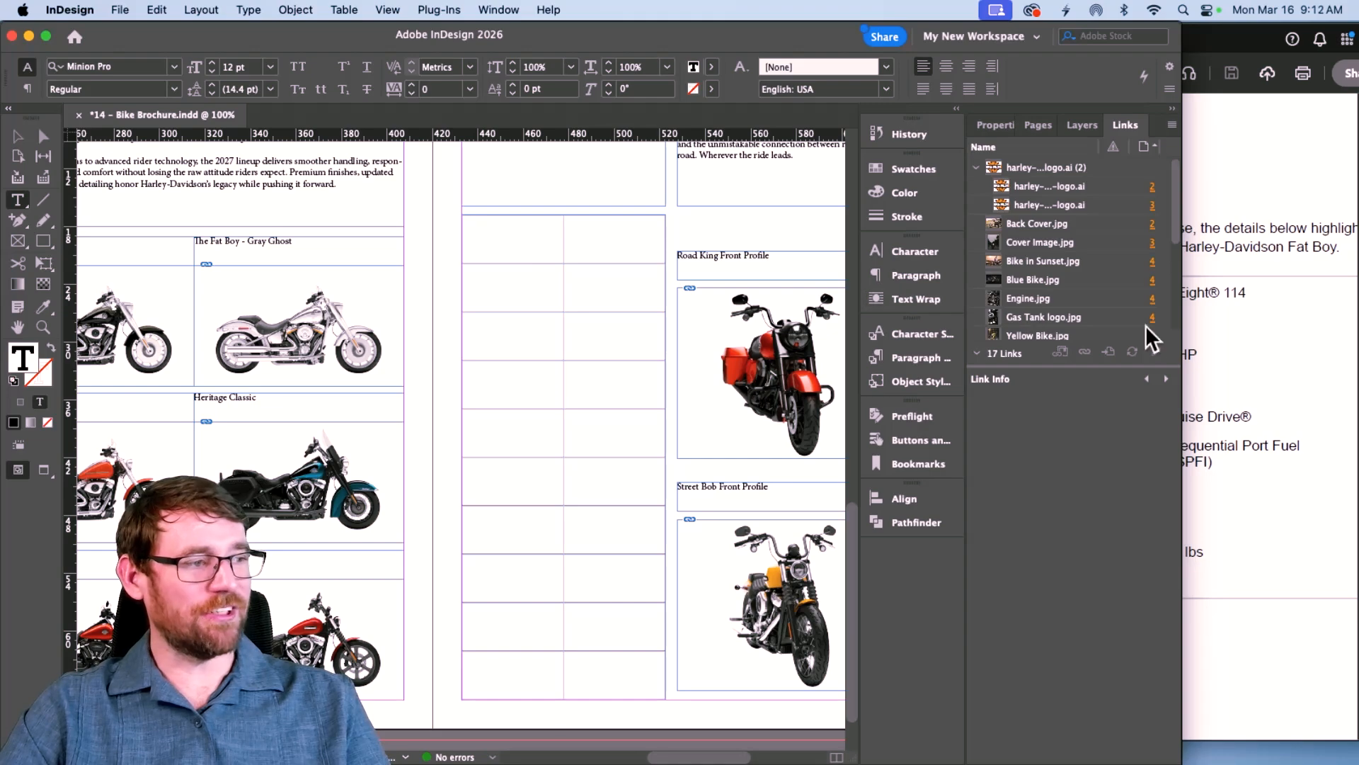
pyautogui.click(1204, 313)
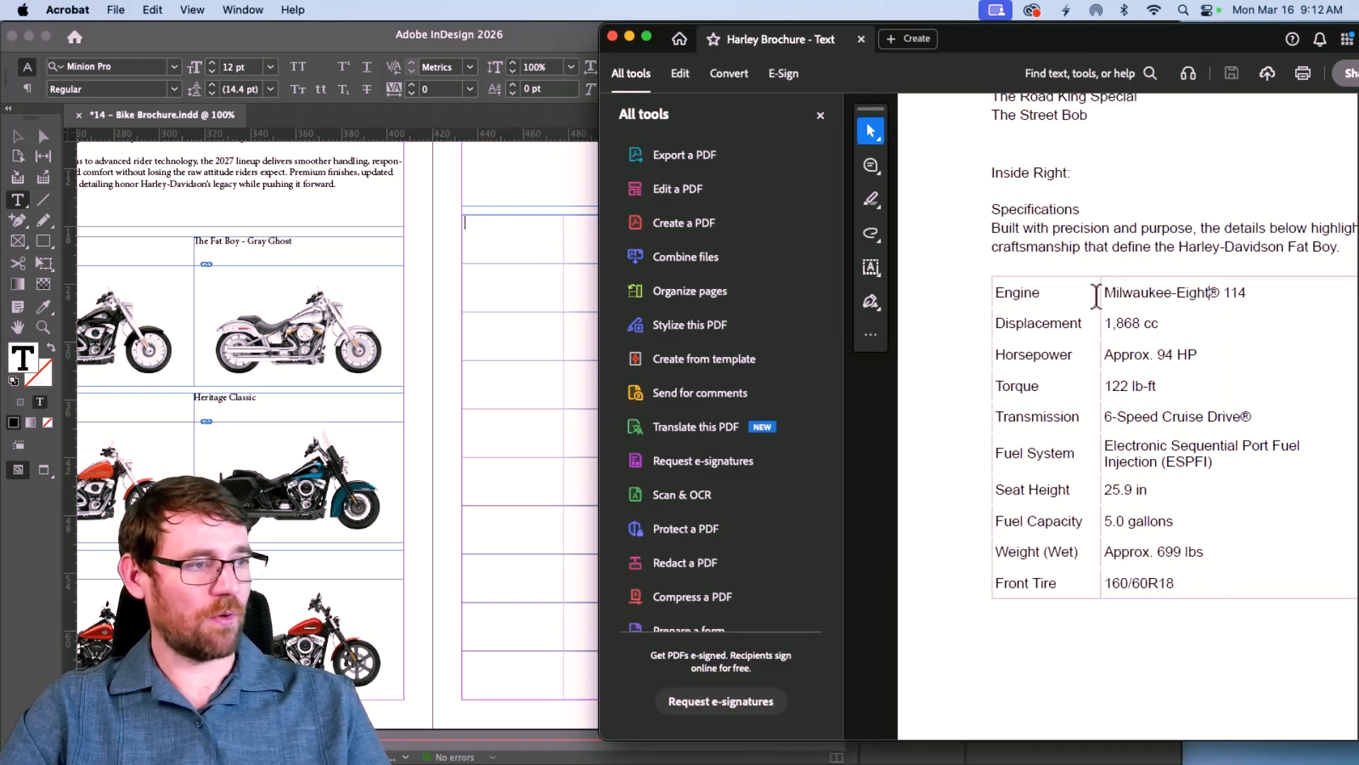
pyautogui.doubleClick(1031, 292)
pyautogui.press('super+c')
pyautogui.click(364, 287)
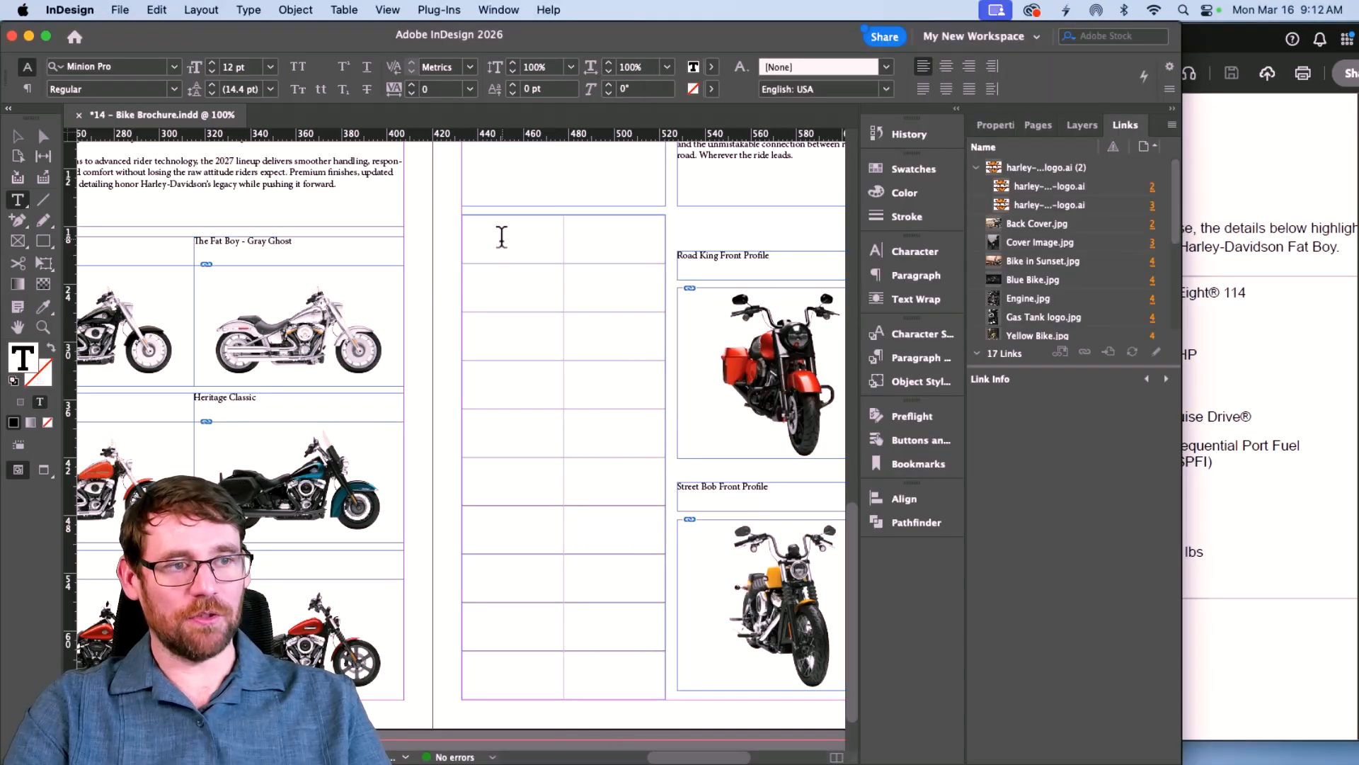
pyautogui.press('super+v')
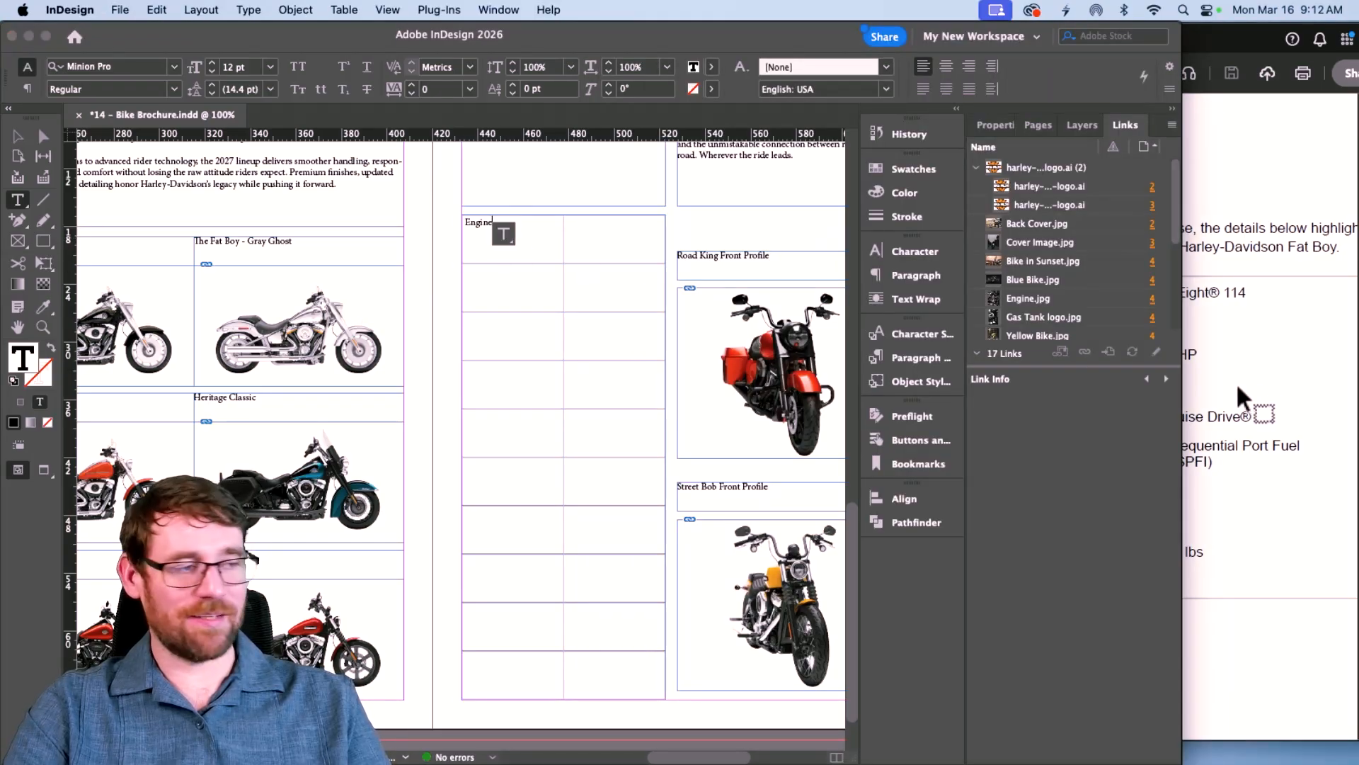
# Step: Copy "Displacement" from the PDF into the second row of the new table's first column
pyautogui.click(1273, 386)
pyautogui.doubleClick(1030, 324)
pyautogui.press('super+c')
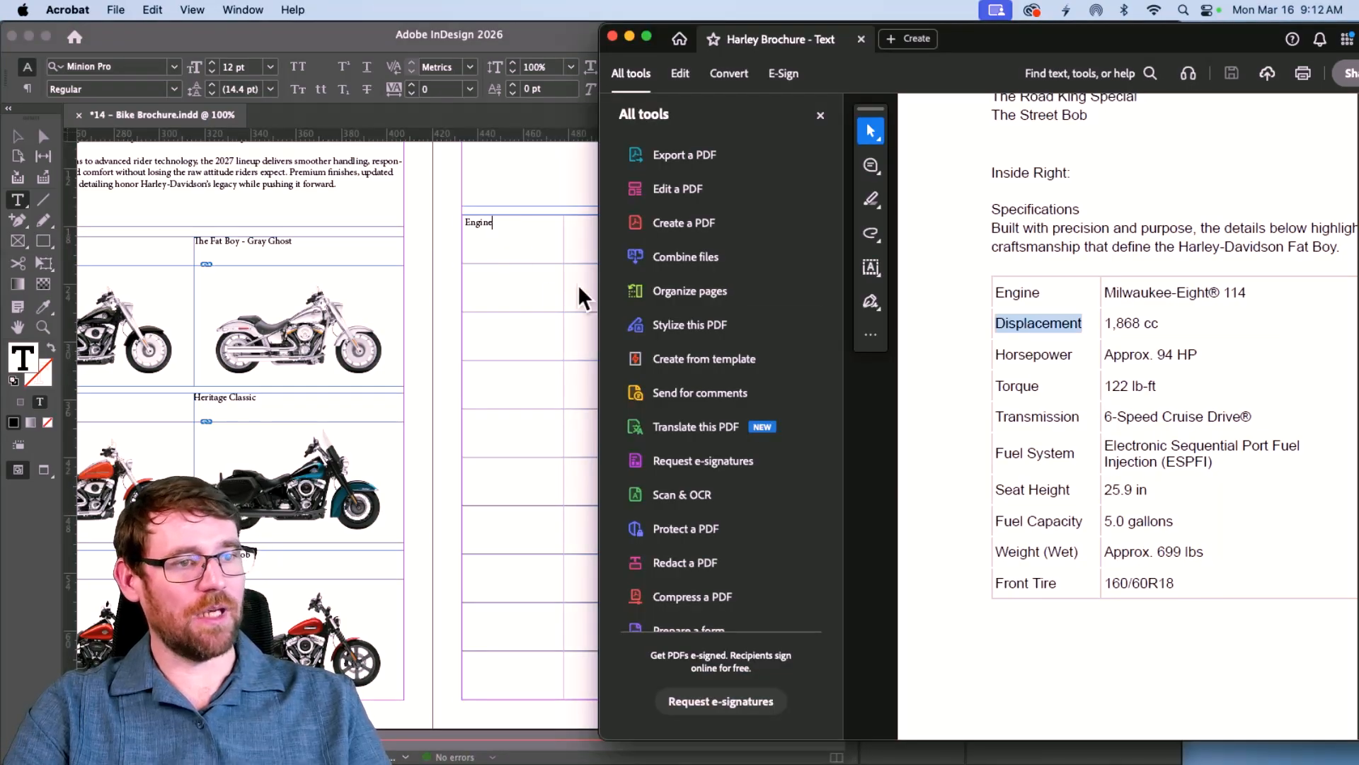
pyautogui.click(508, 282)
pyautogui.press('super+v')
# Step: Copy "Horsepower" from the PDF's specification table into the third row of the new table's first column
pyautogui.click(1195, 372)
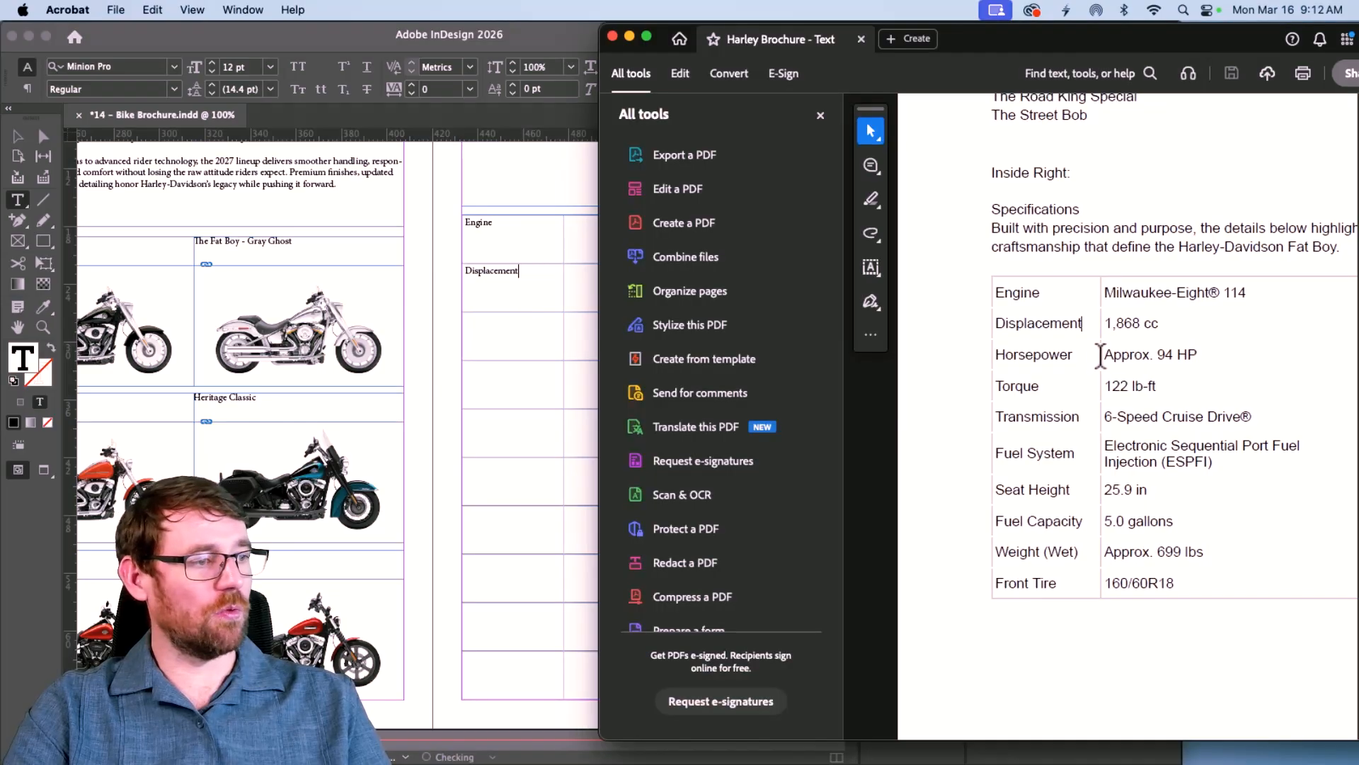
pyautogui.doubleClick(1047, 356)
pyautogui.press('super+c')
pyautogui.click(510, 320)
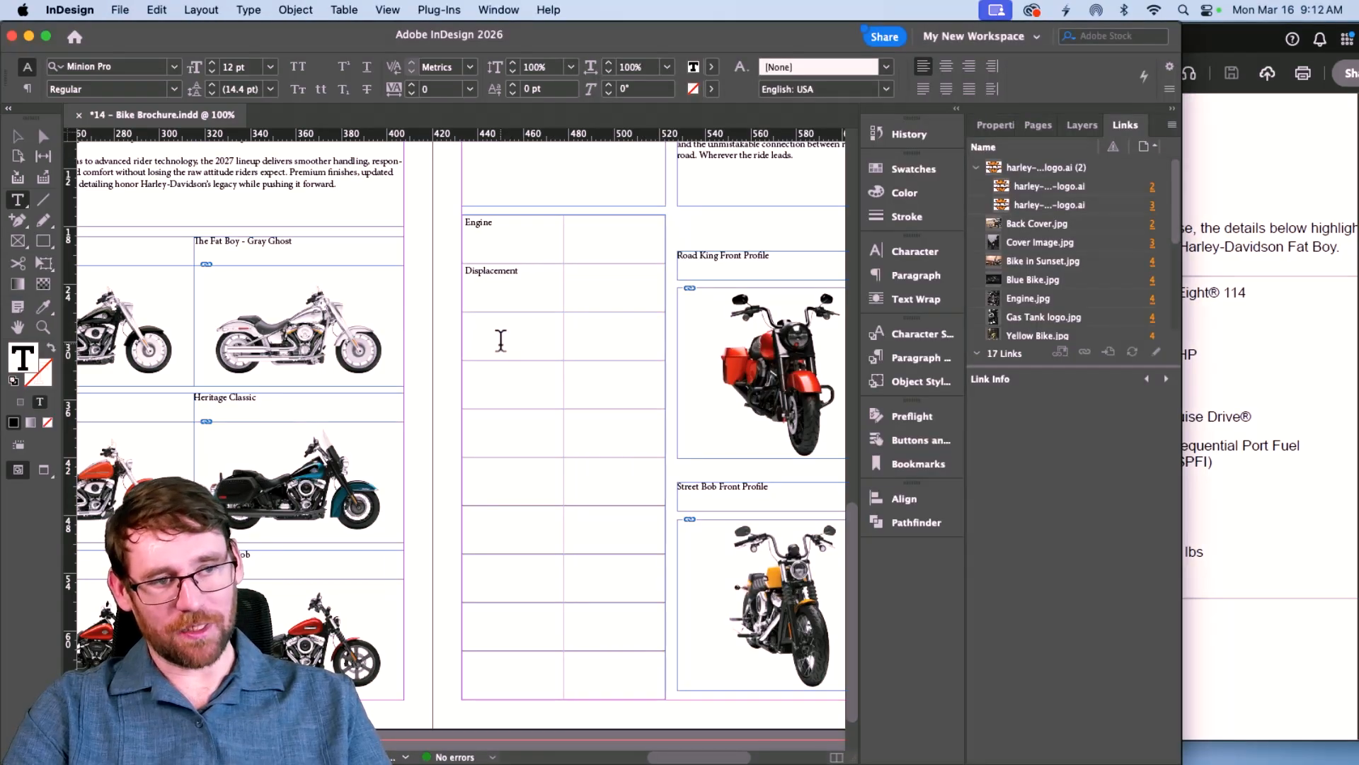
pyautogui.press('super+v')
# Step: Copy "Torque" from the PDF's specification table into the fourth row of the new table's first column
pyautogui.click(1289, 410)
pyautogui.doubleClick(1016, 386)
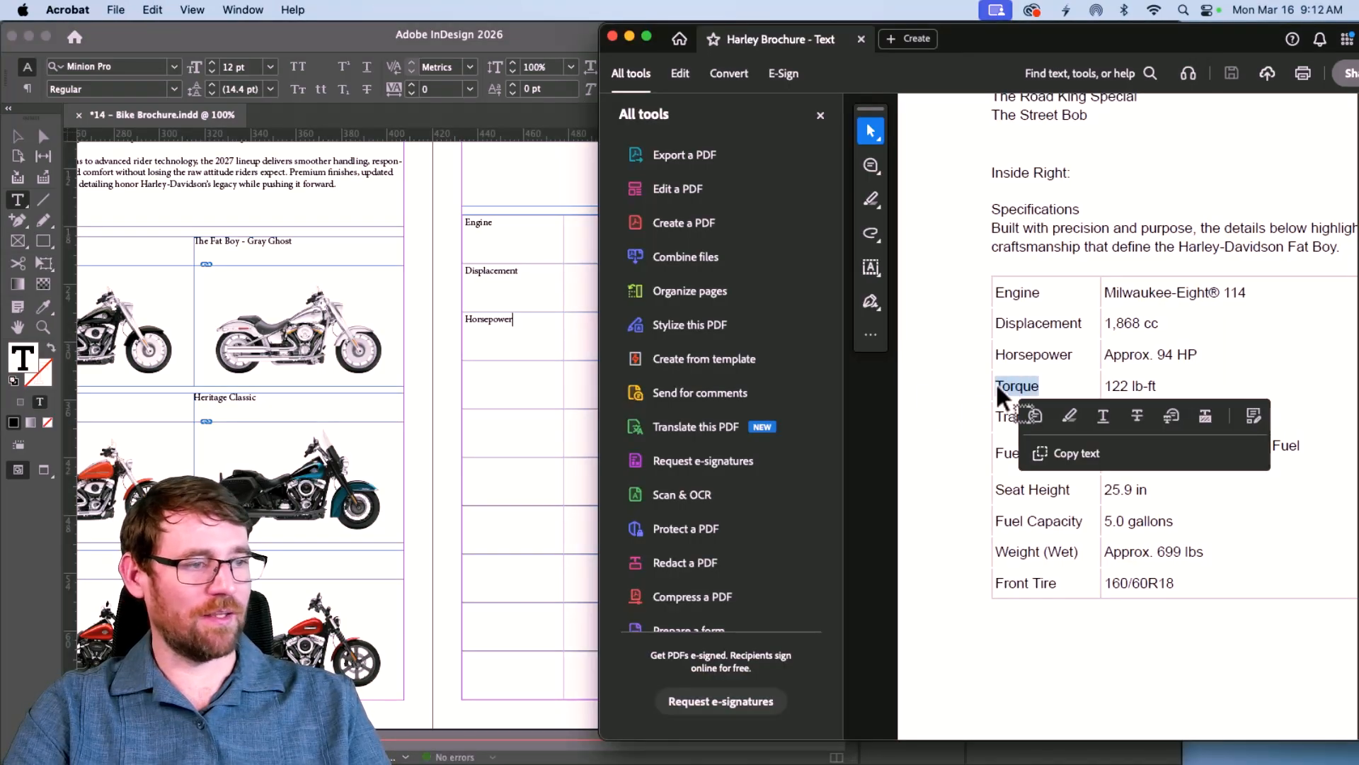
pyautogui.press('super+c')
pyautogui.click(517, 379)
pyautogui.press('super+v')
# Step: Copy "Transmission" from the PDF's specification table into the fifth row of the new table's first column
pyautogui.click(1124, 400)
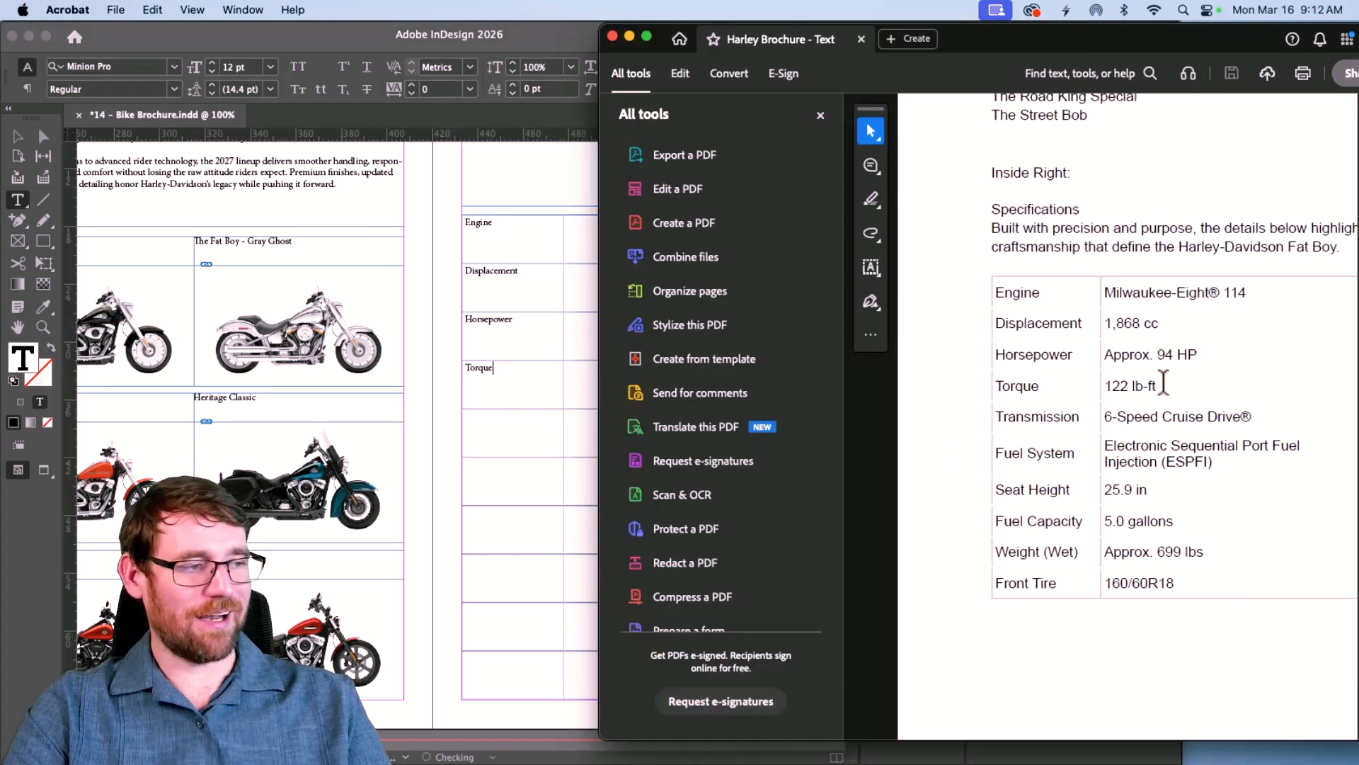
pyautogui.doubleClick(1029, 416)
pyautogui.press('super+c')
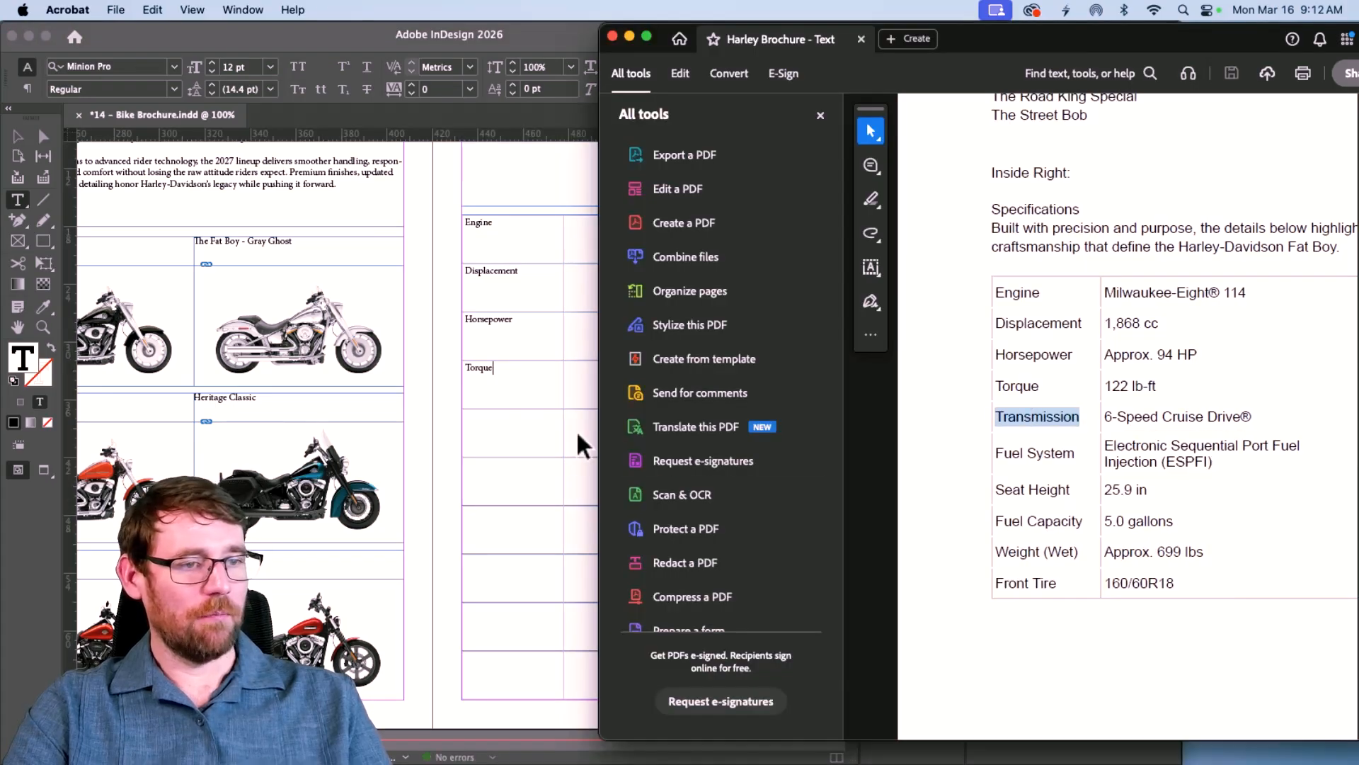
pyautogui.click(510, 422)
pyautogui.press('super+v')
# Step: Copy the "Fuel System" label from the PDF's specification table to the clipboard
pyautogui.click(1188, 432)
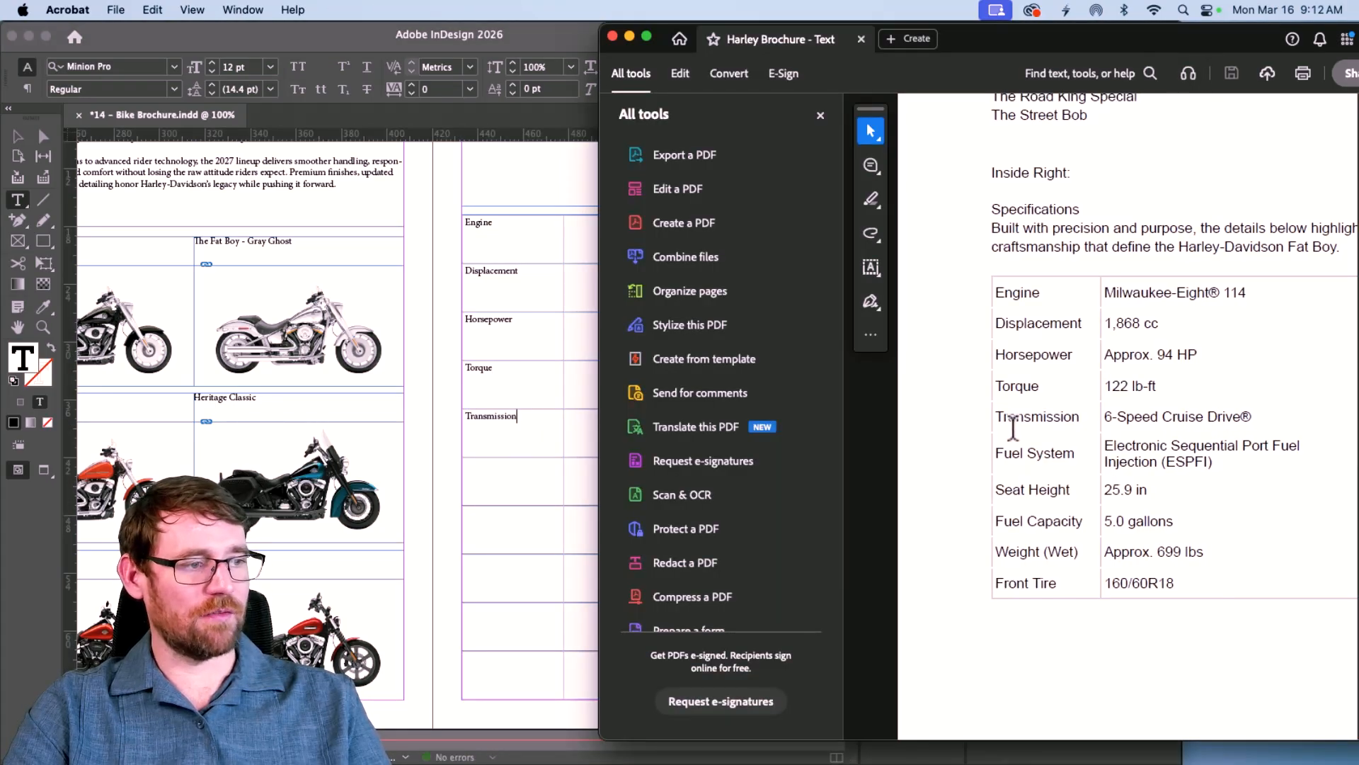
pyautogui.tripleClick(1016, 451)
pyautogui.press('super+c')
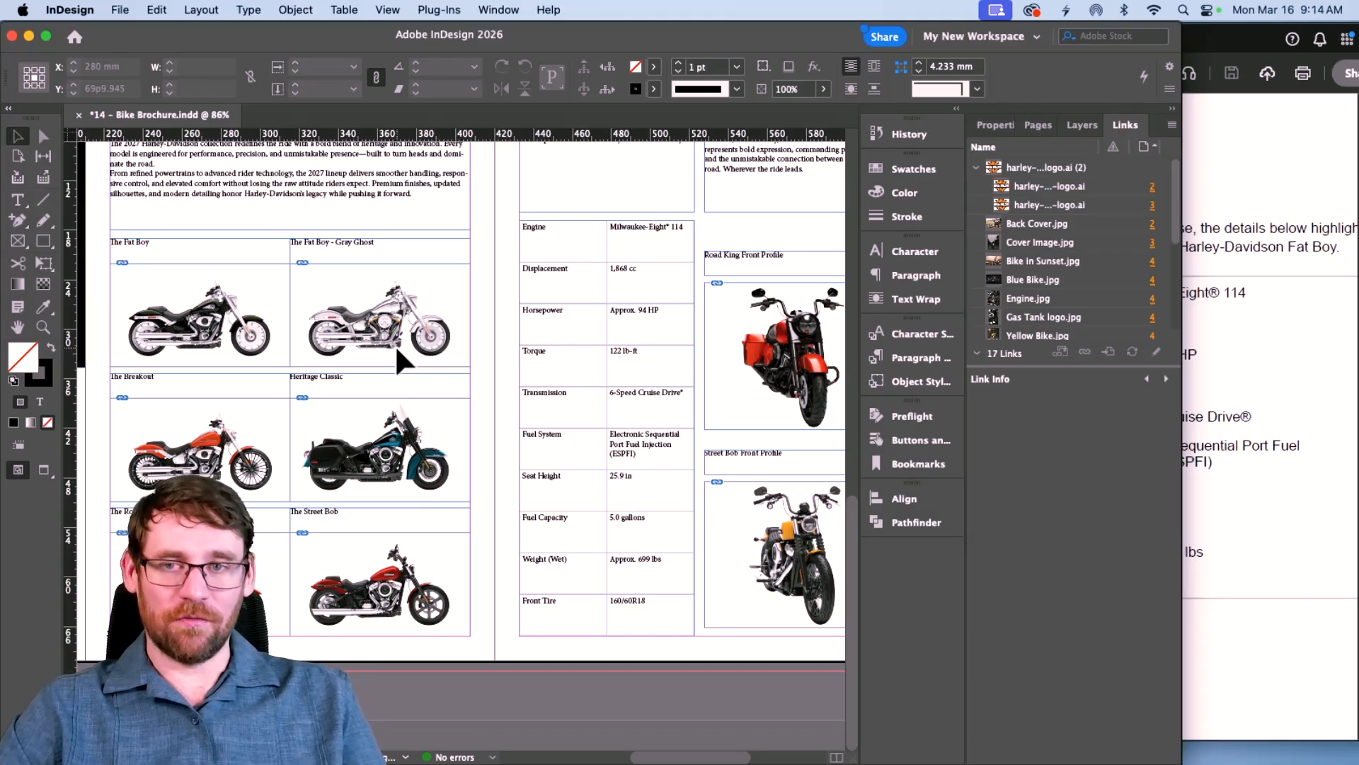
pyautogui.scroll(10, 397, 350)
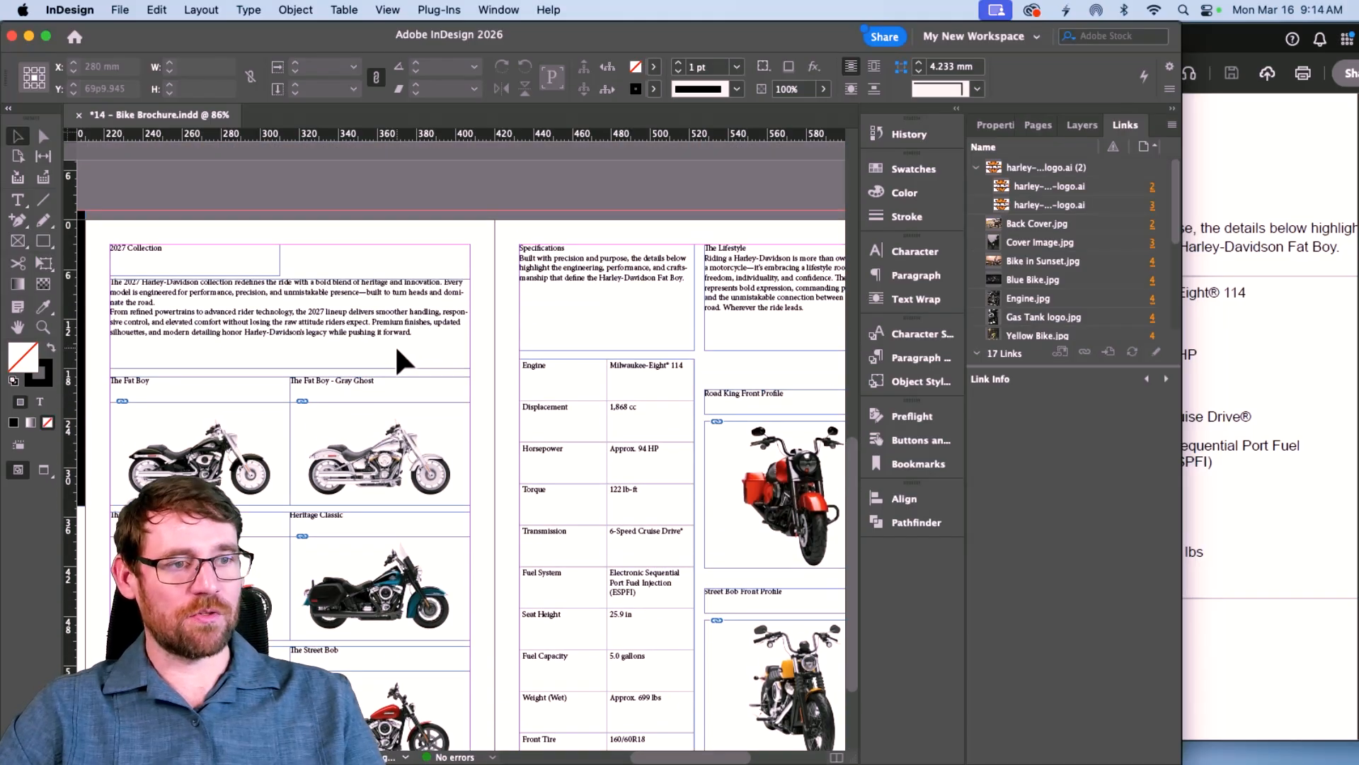
pyautogui.scroll(4, 397, 351)
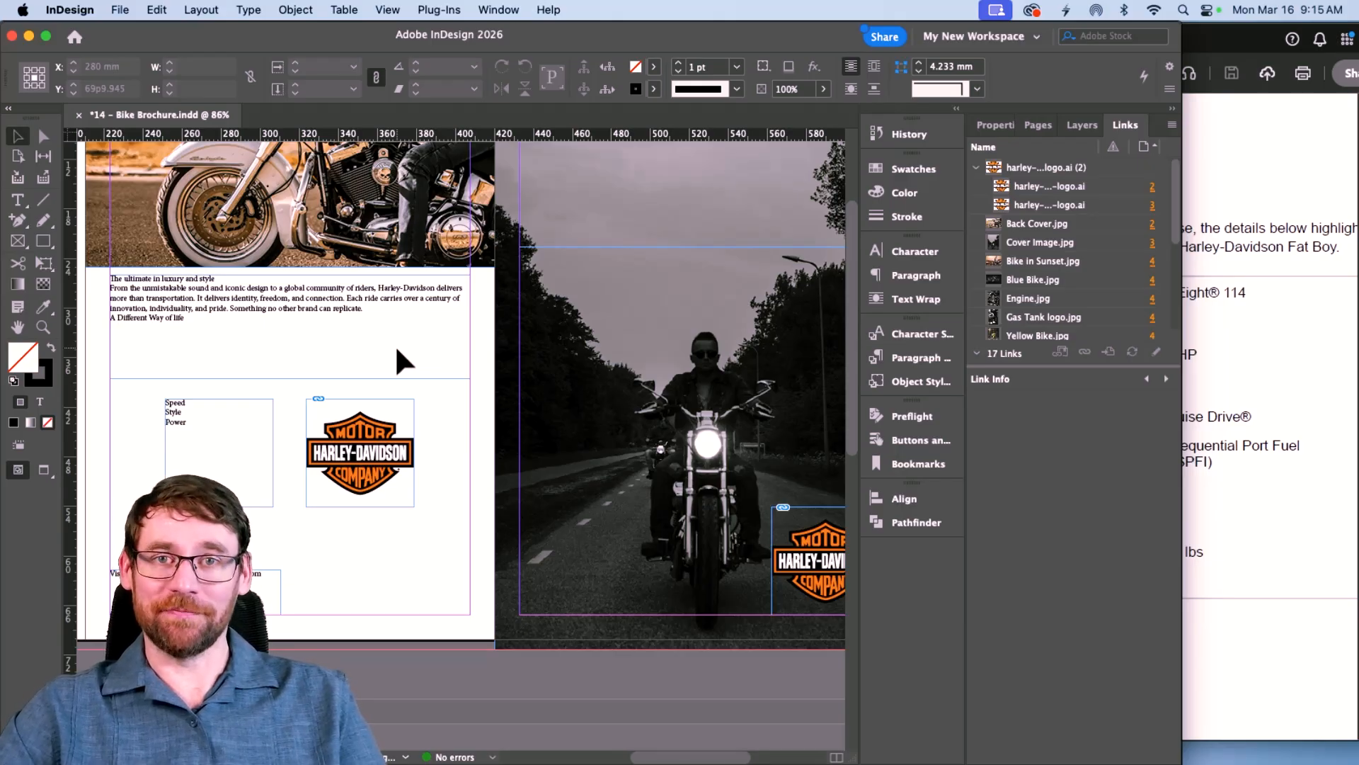
pyautogui.scroll(3, 395, 344)
pyautogui.hscroll(-3, 395, 344)
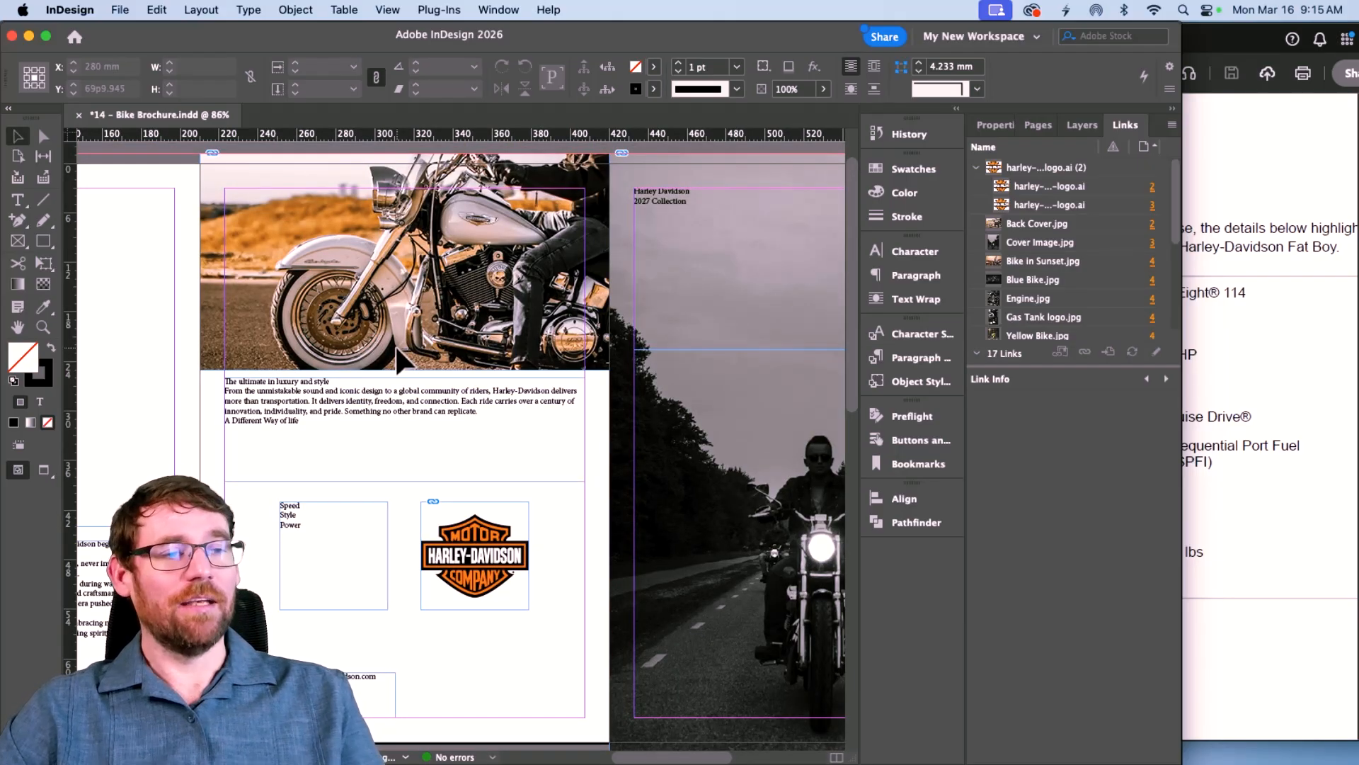